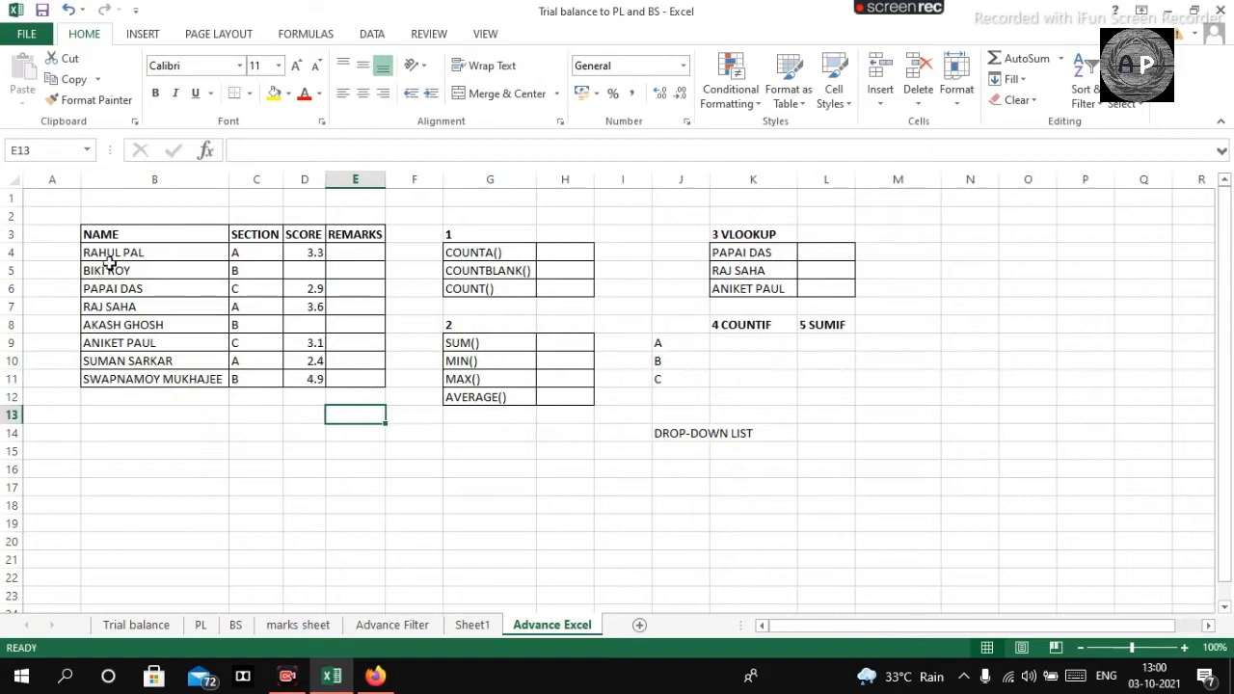
Step: Examine the Section and Score columns of the student table
left_click(314, 251)
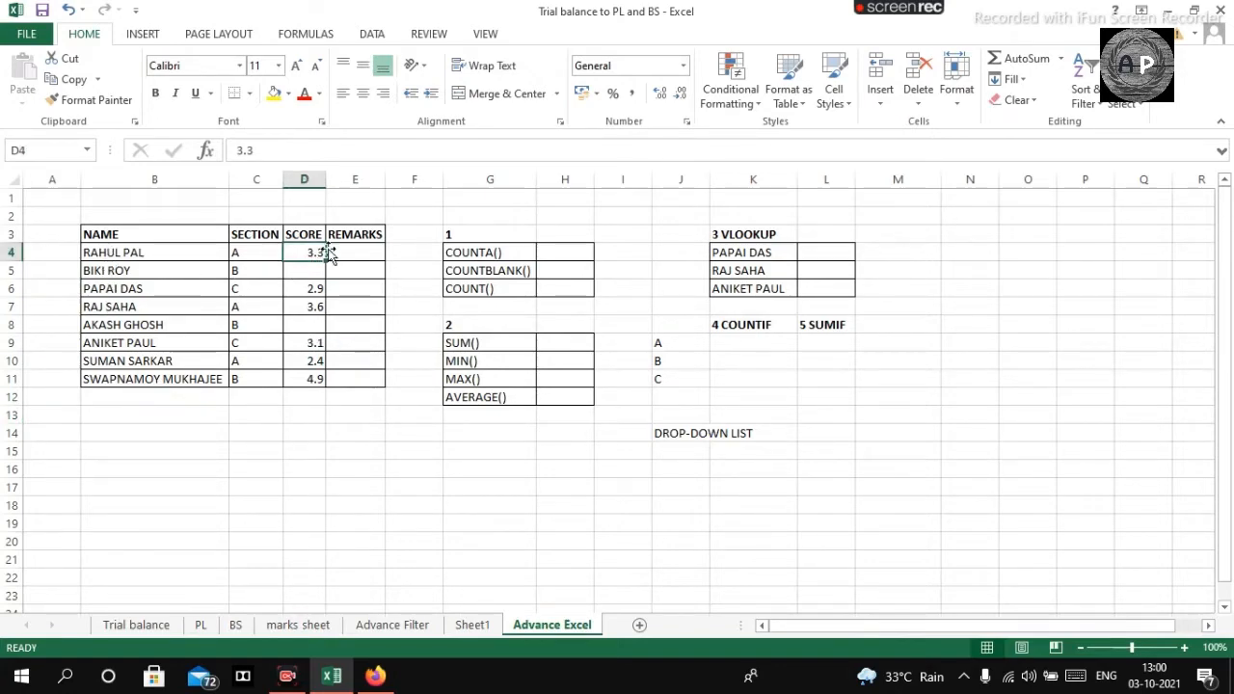
left_click_drag(257, 237, 257, 325)
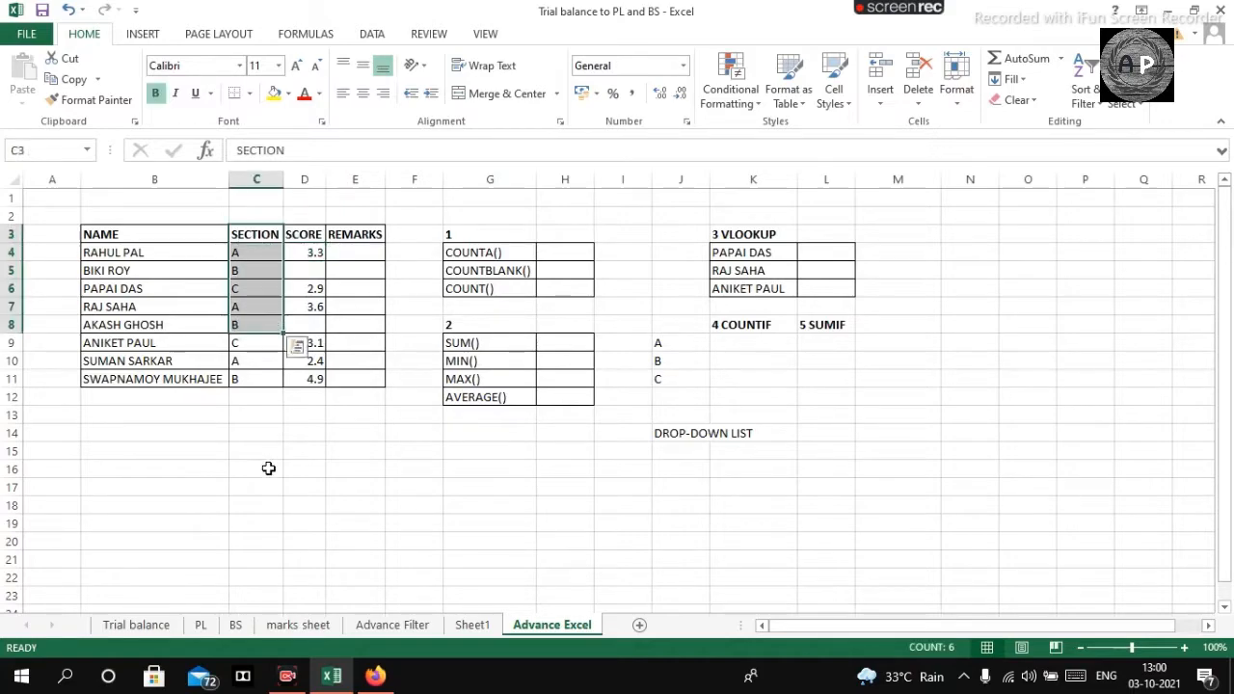
left_click(257, 468)
left_click(257, 270)
left_click(315, 254)
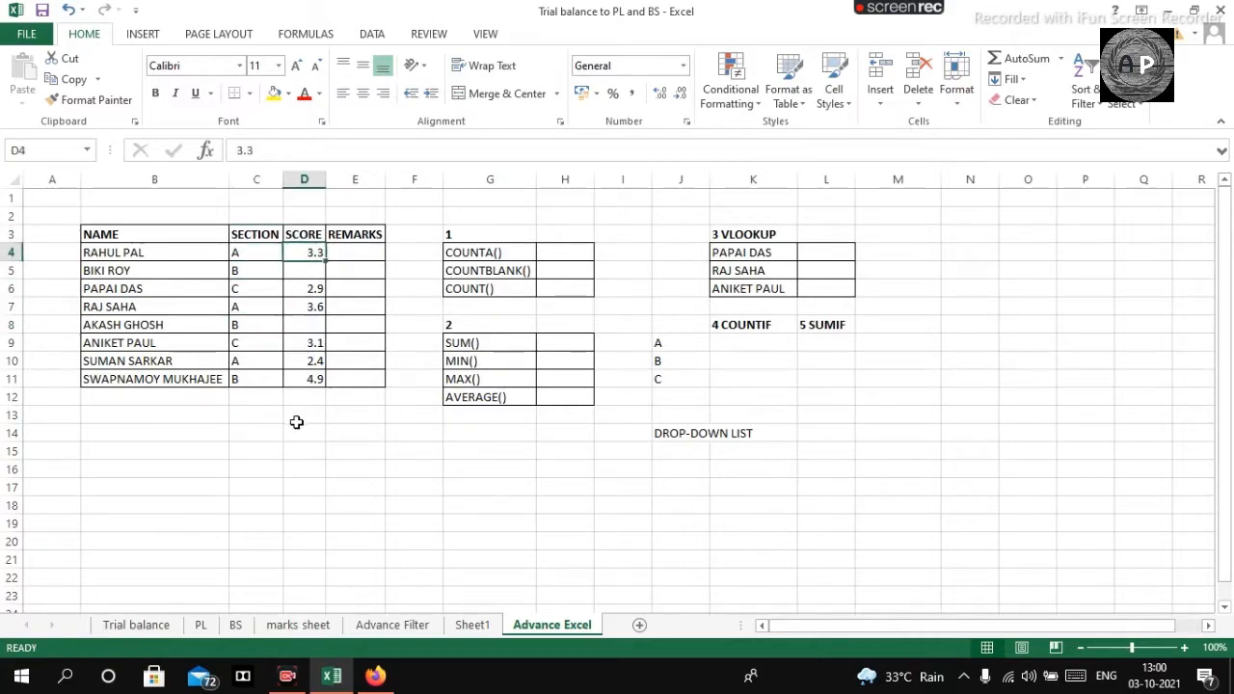
left_click(289, 433)
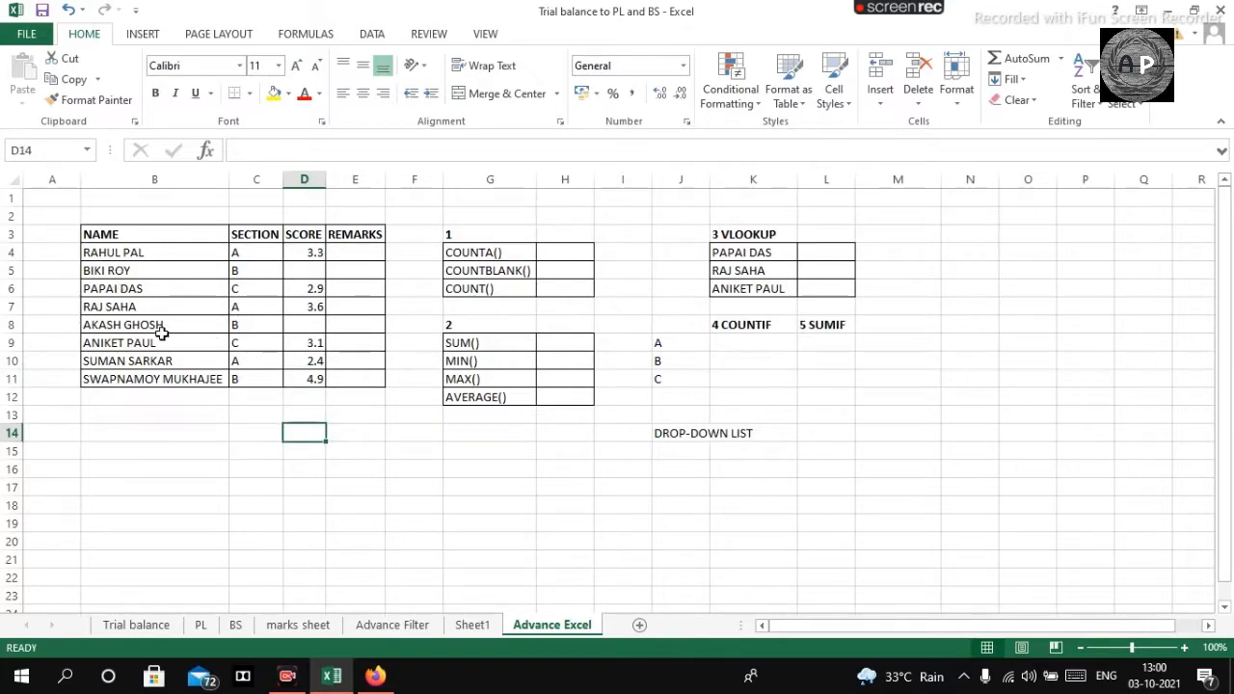
Step: Examine the blank score cells D5 and D8 alongside the filled scores
left_click(295, 273)
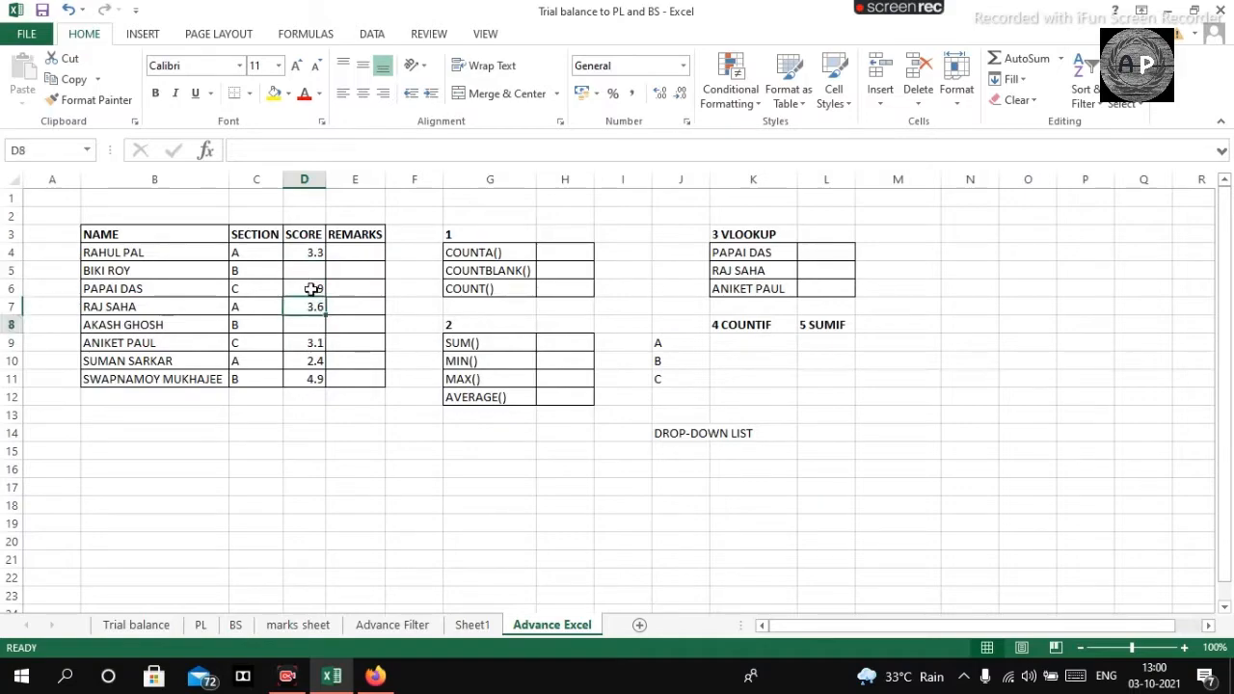
left_click(306, 307)
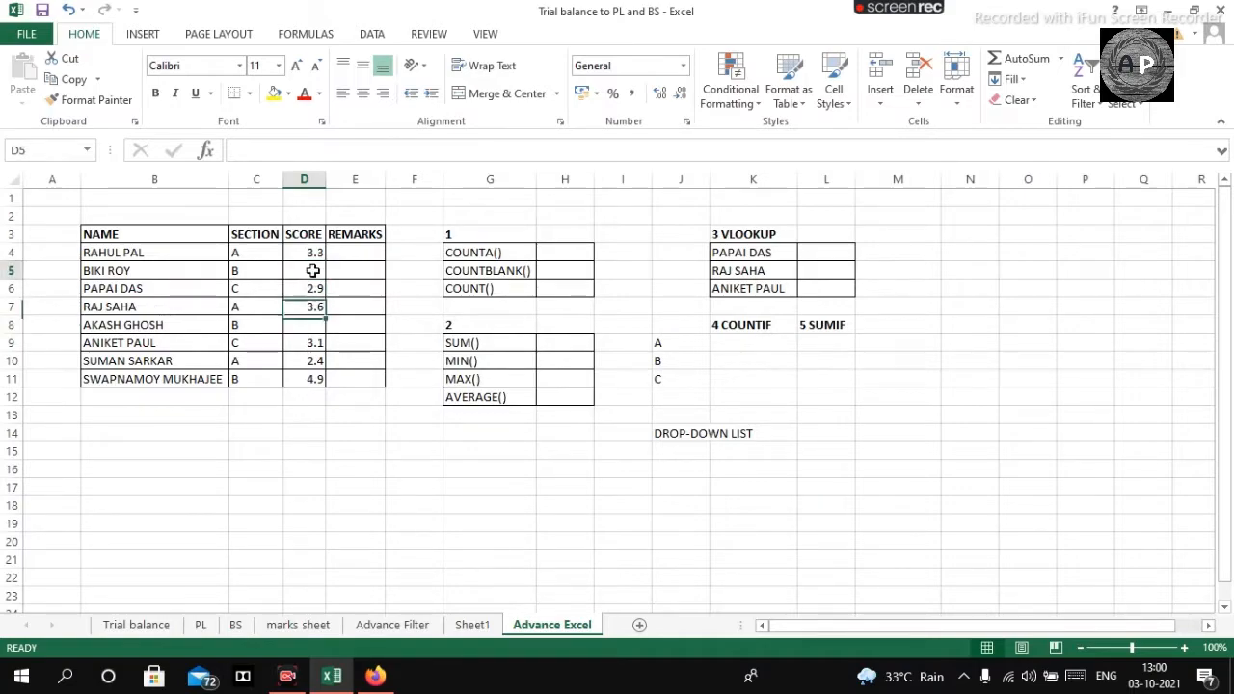
left_click(312, 327)
left_click(316, 308)
left_click(314, 325)
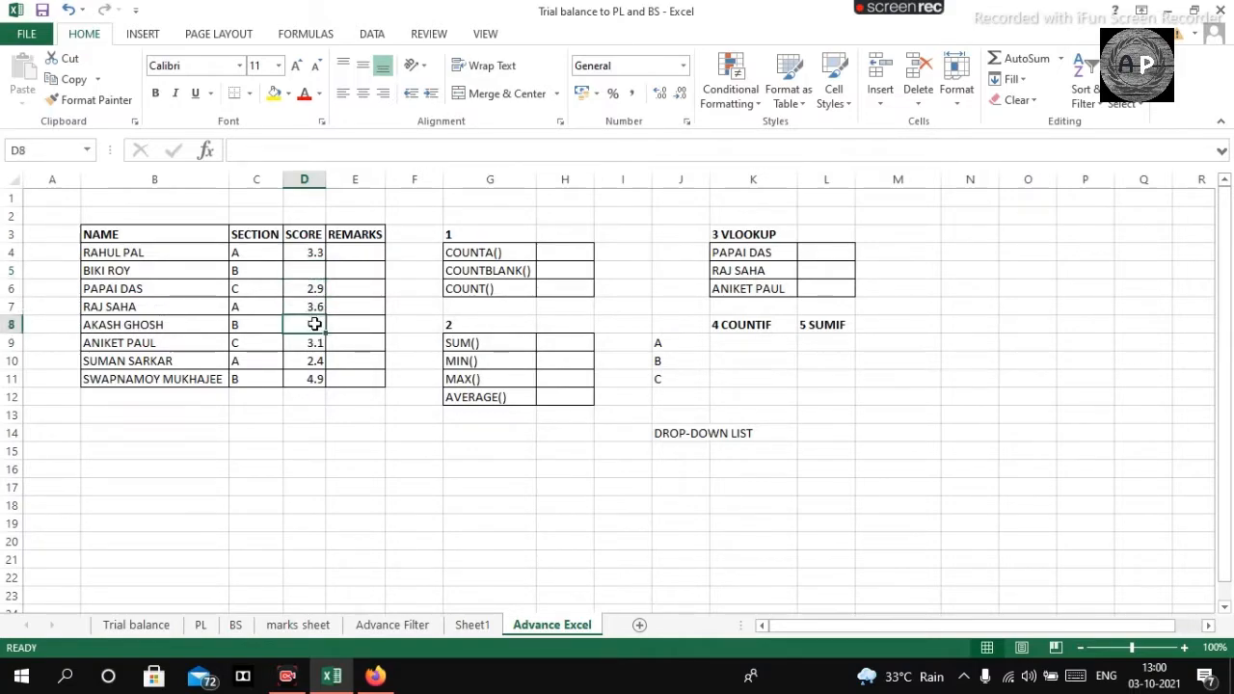
left_click(316, 272)
left_click(317, 328)
left_click(349, 469)
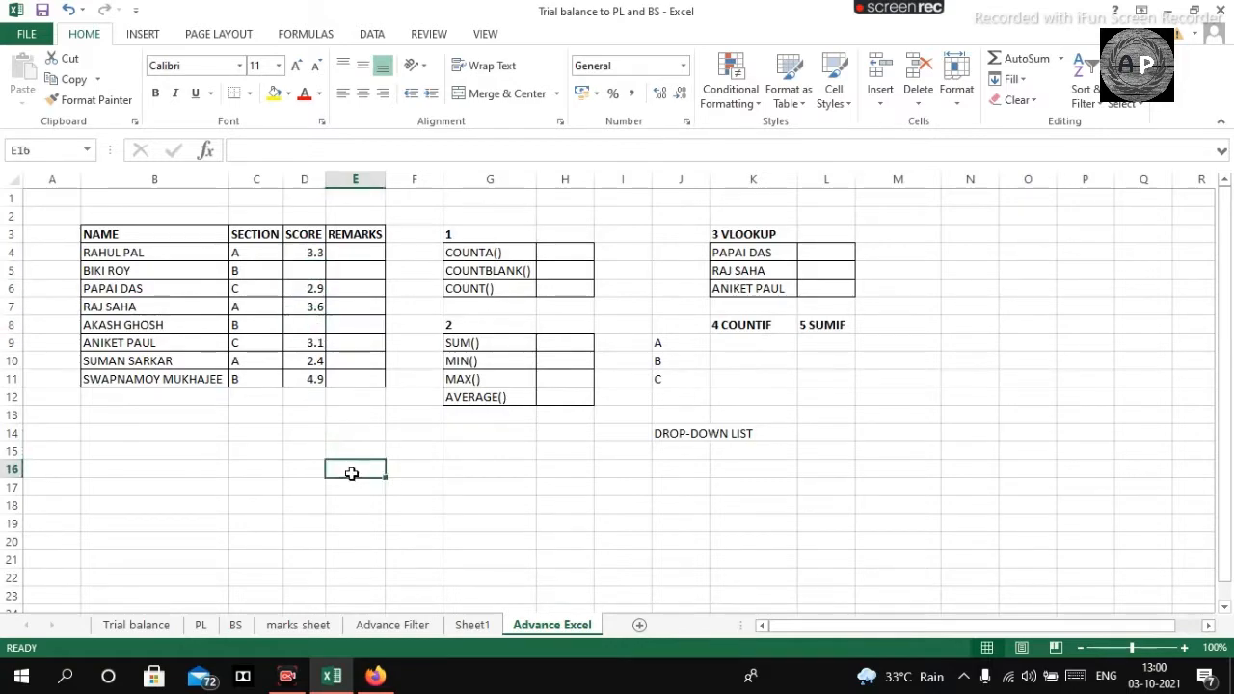
left_click(313, 271)
left_click(318, 319)
left_click(317, 273)
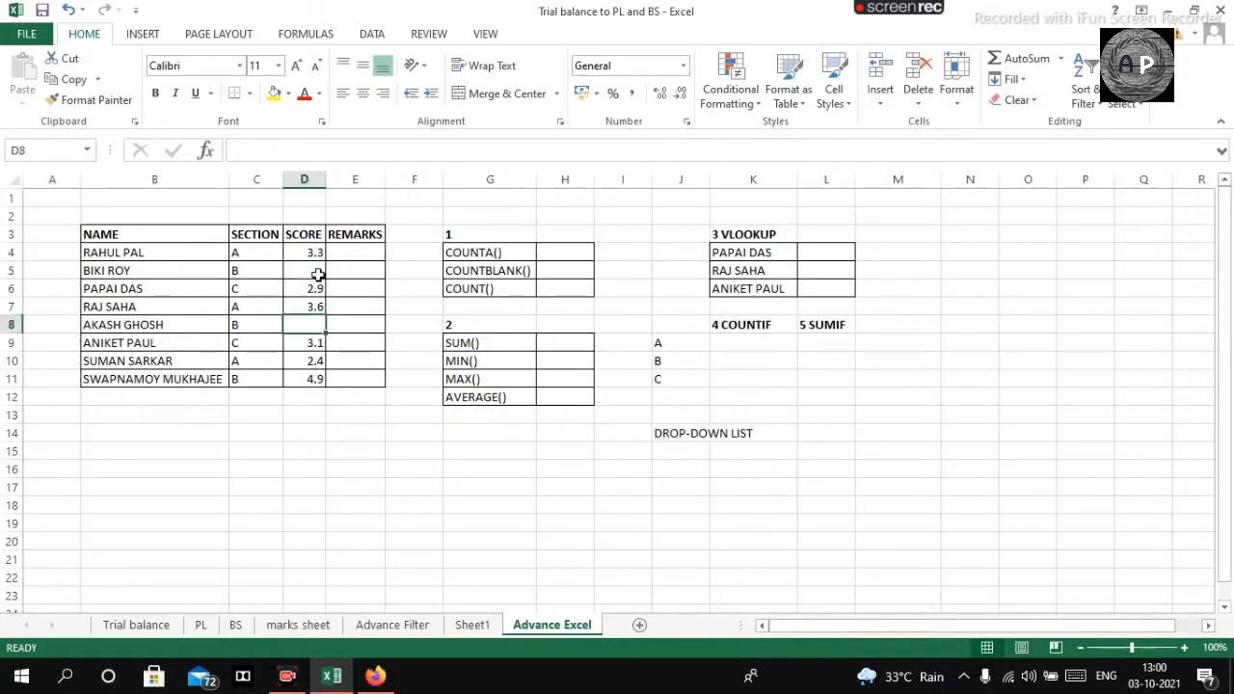
left_click(318, 318)
left_click(353, 470)
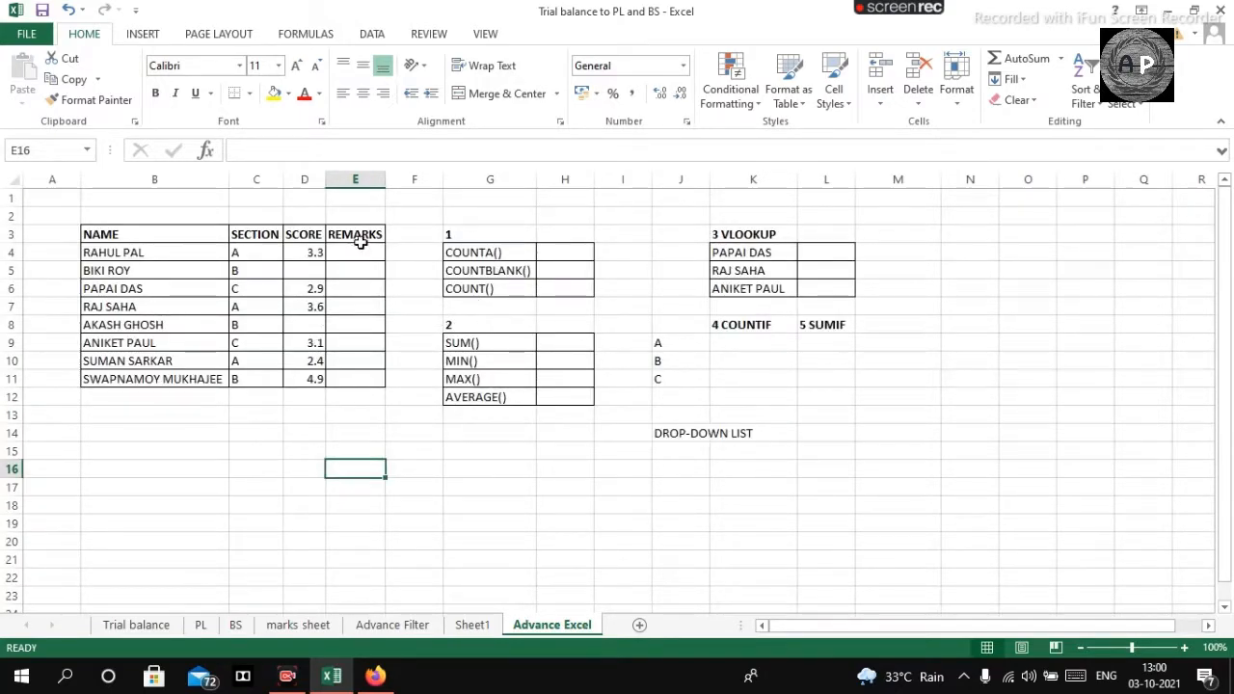
Step: Look over the Remarks column, the COUNTA result cell H4 and the full Score column
left_click_drag(359, 239, 377, 379)
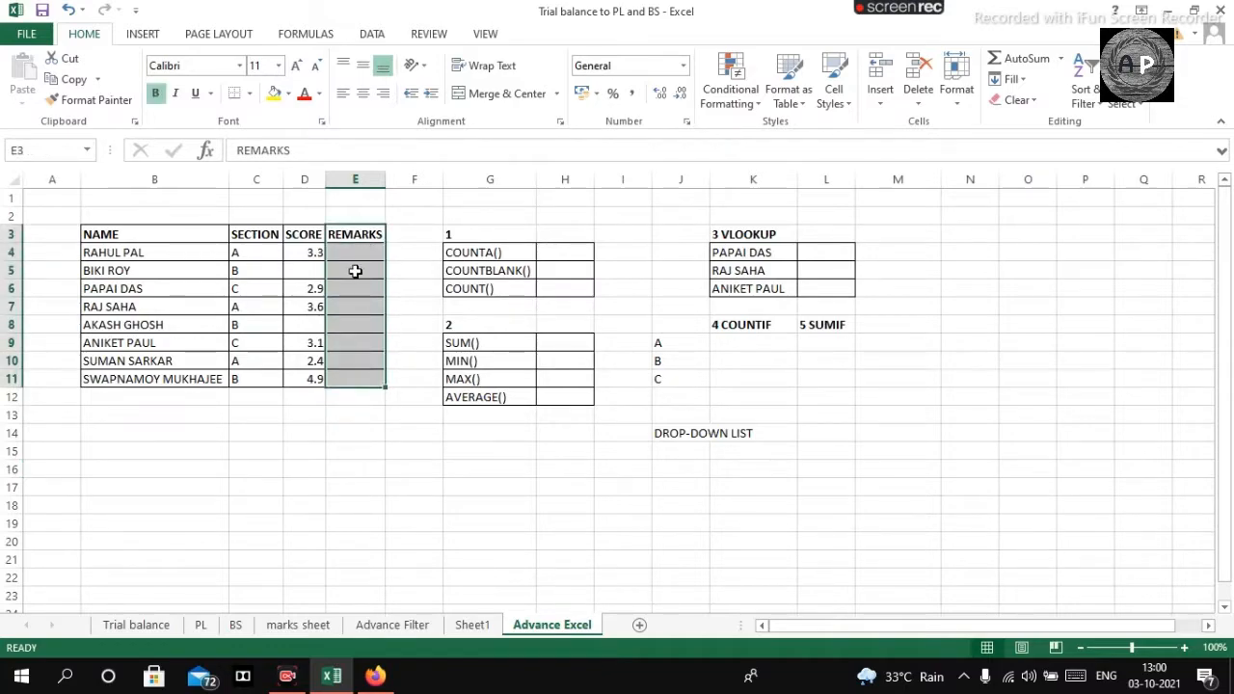
left_click(366, 482)
left_click_drag(356, 239, 383, 383)
left_click(364, 451)
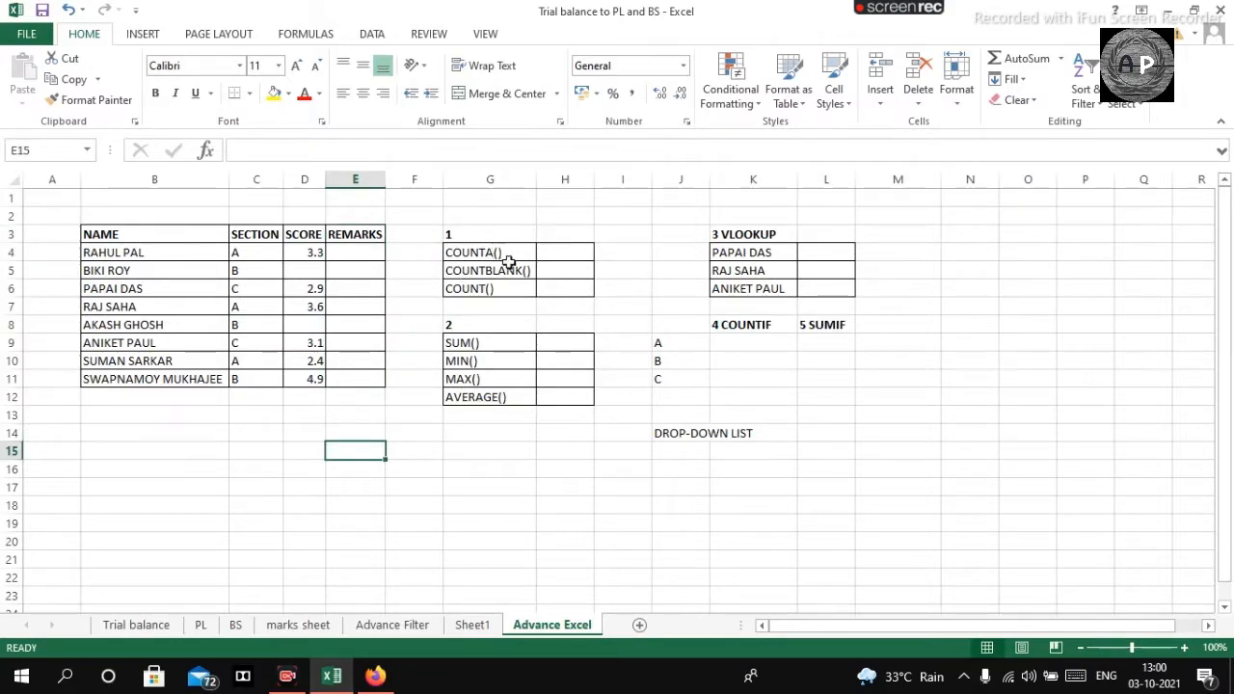
left_click(552, 253)
left_click_drag(302, 236, 317, 381)
left_click(369, 436)
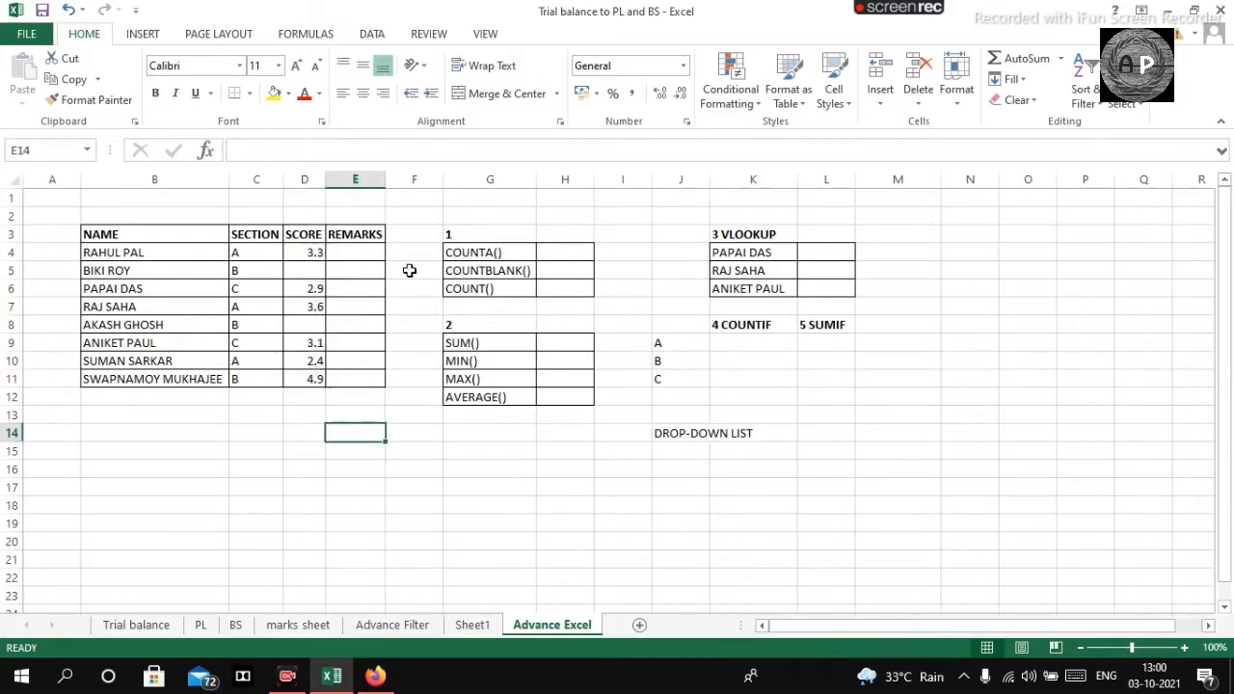
Step: Enter the formula =COUNTA(D4:D11) in H4 to count the filled score cells
left_click(547, 254)
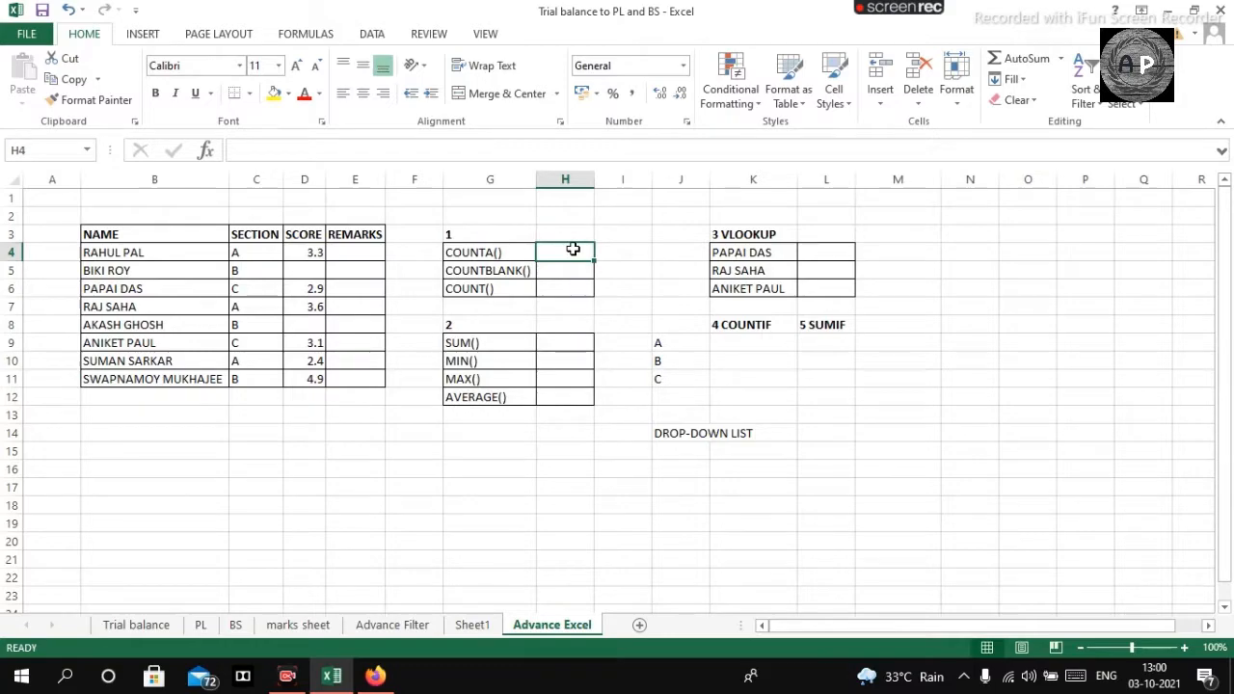
type("=count")
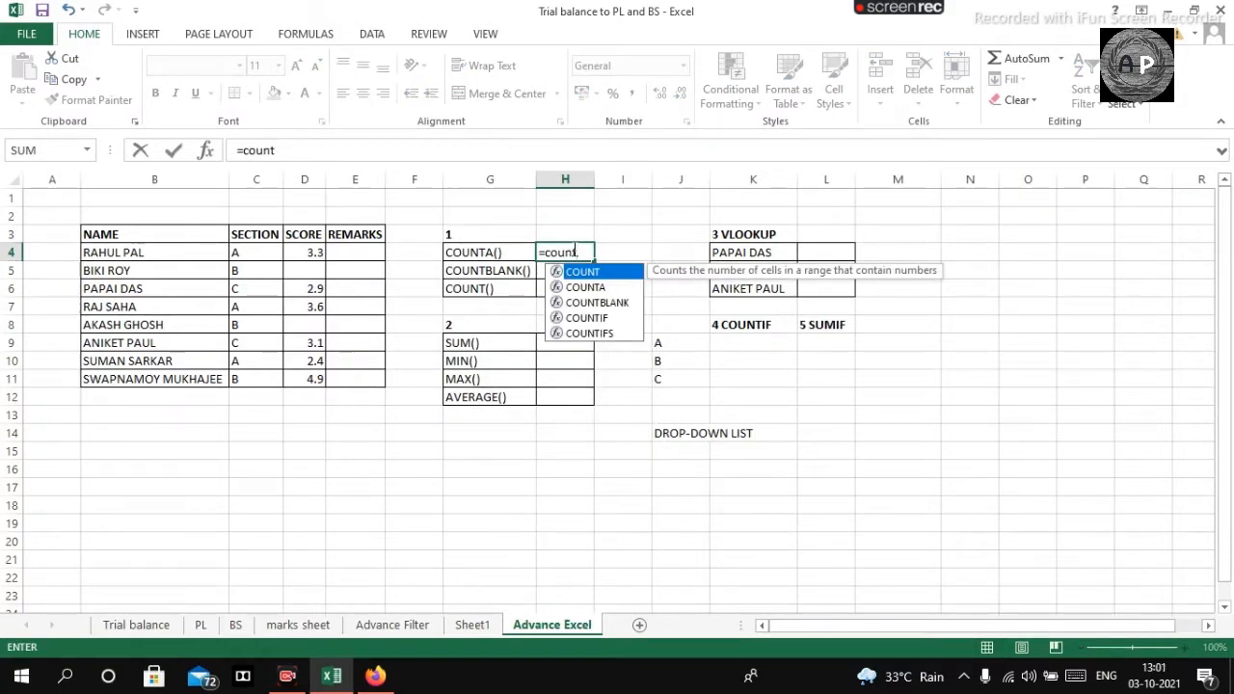
type("a")
key("Tab")
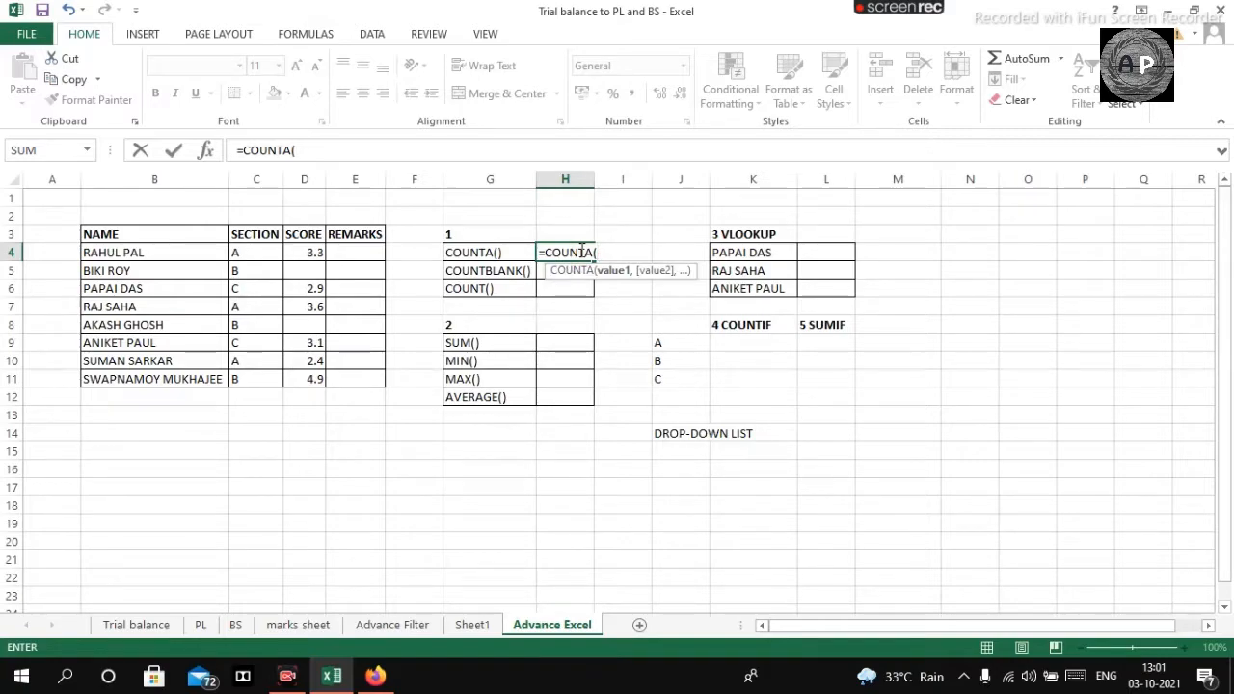
left_click_drag(317, 251, 302, 376)
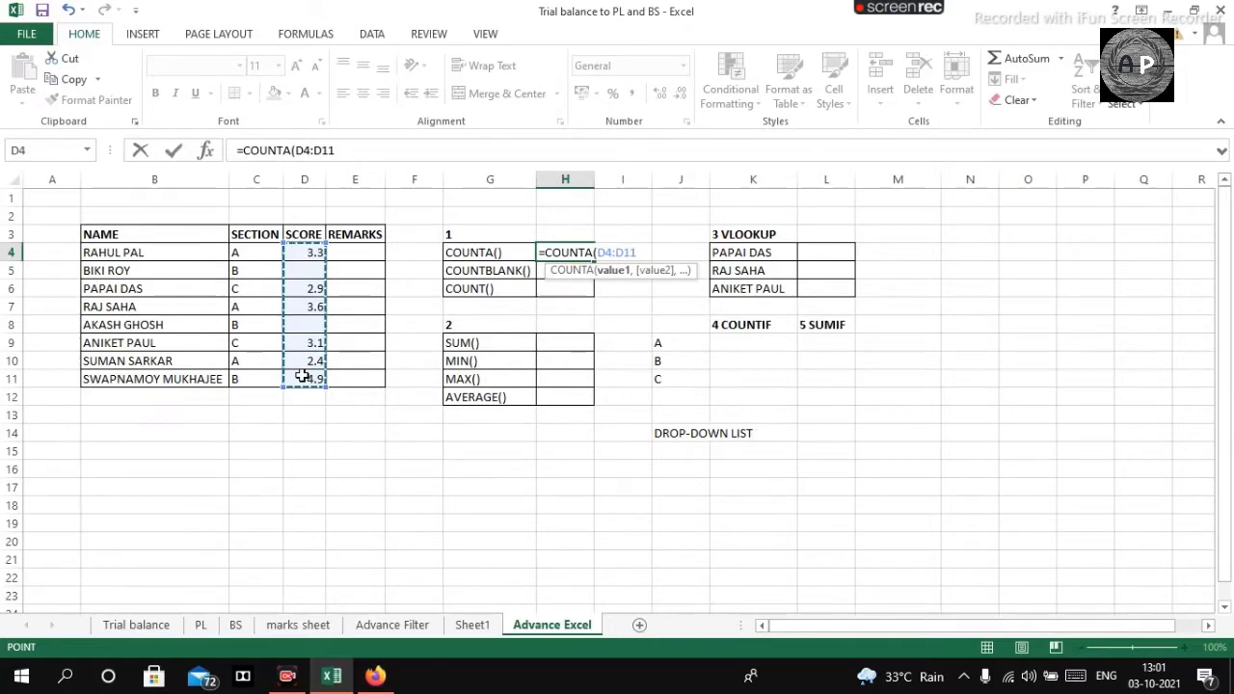
key("Return")
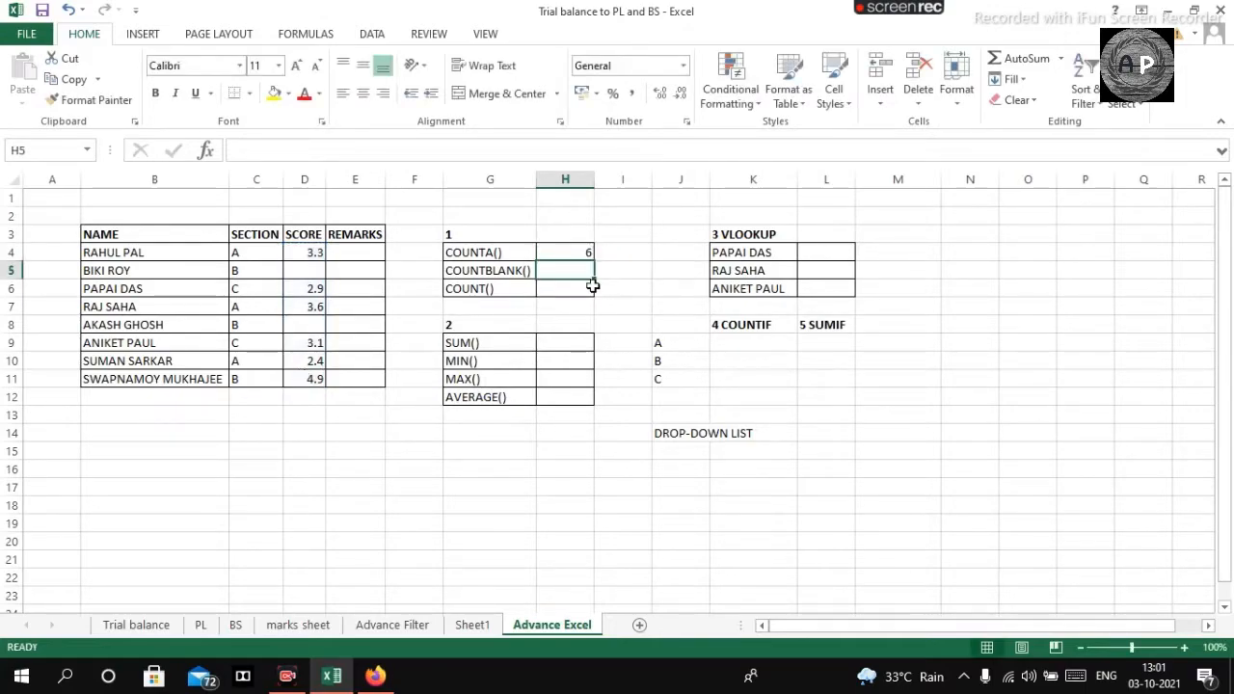
Step: Compare the COUNTA result in H4 with the students listed in B4 to B11
left_click(600, 242)
left_click(587, 253)
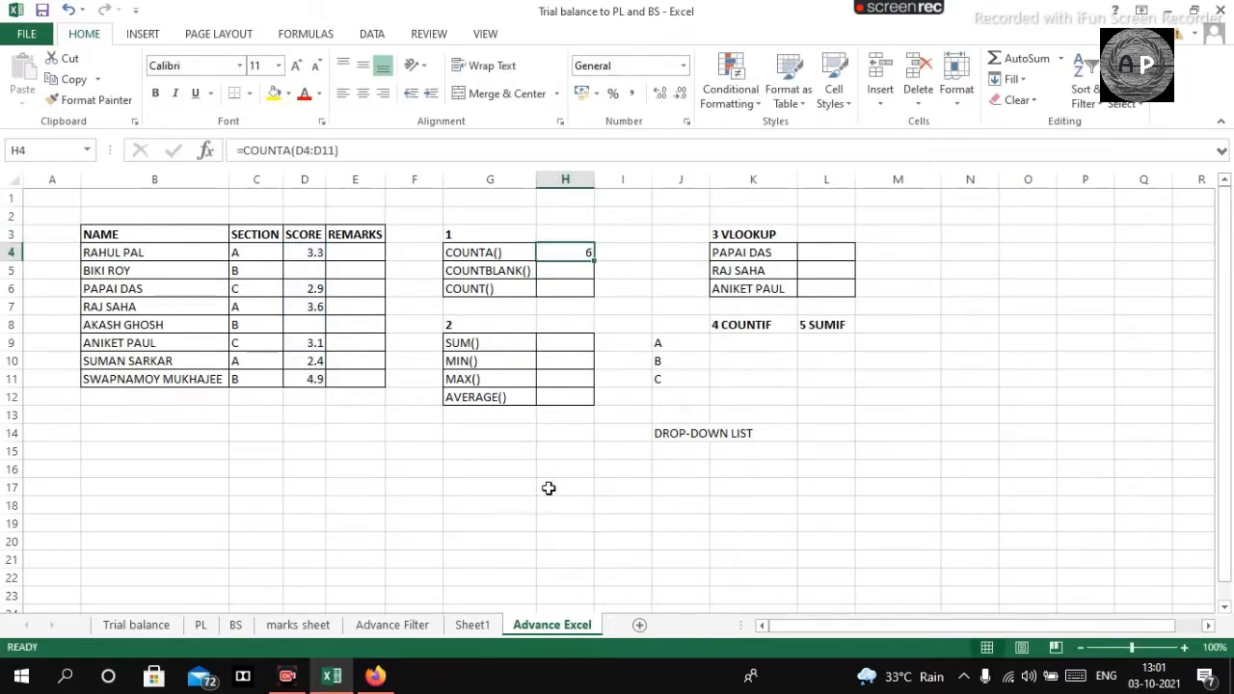
left_click(142, 253)
left_click(143, 271)
left_click(144, 288)
left_click(144, 306)
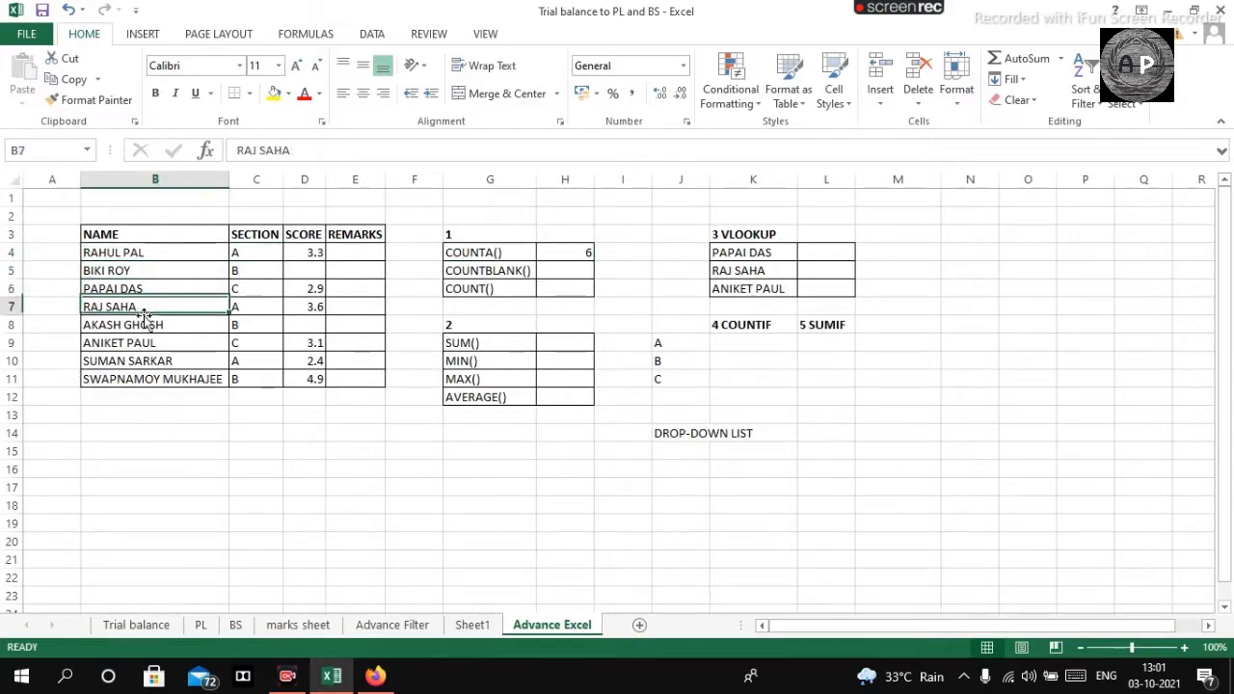
left_click(144, 325)
left_click(149, 361)
left_click(156, 343)
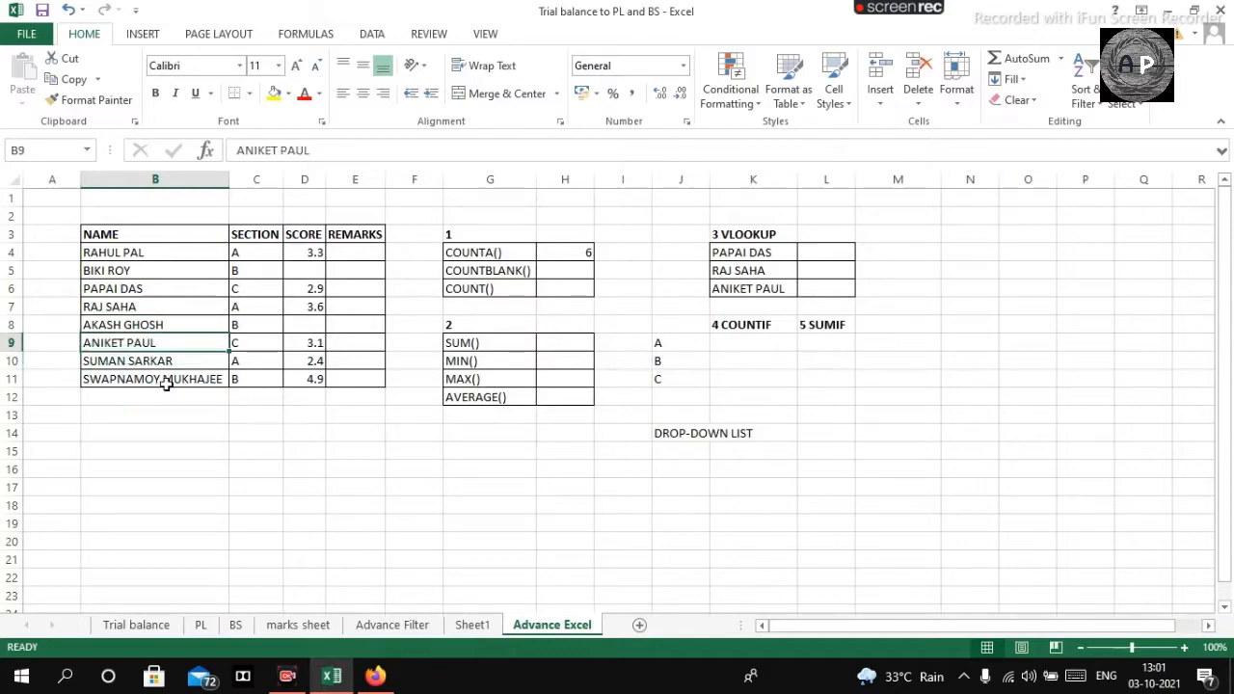
left_click(166, 384)
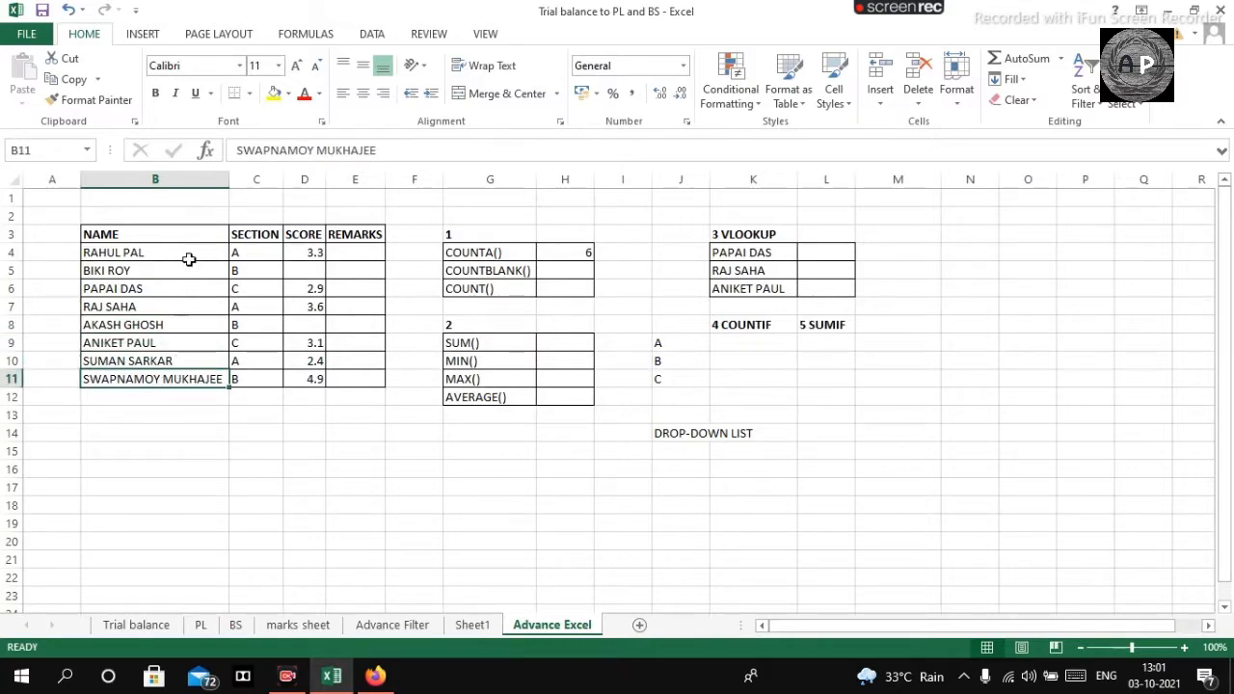
left_click_drag(295, 435, 304, 451)
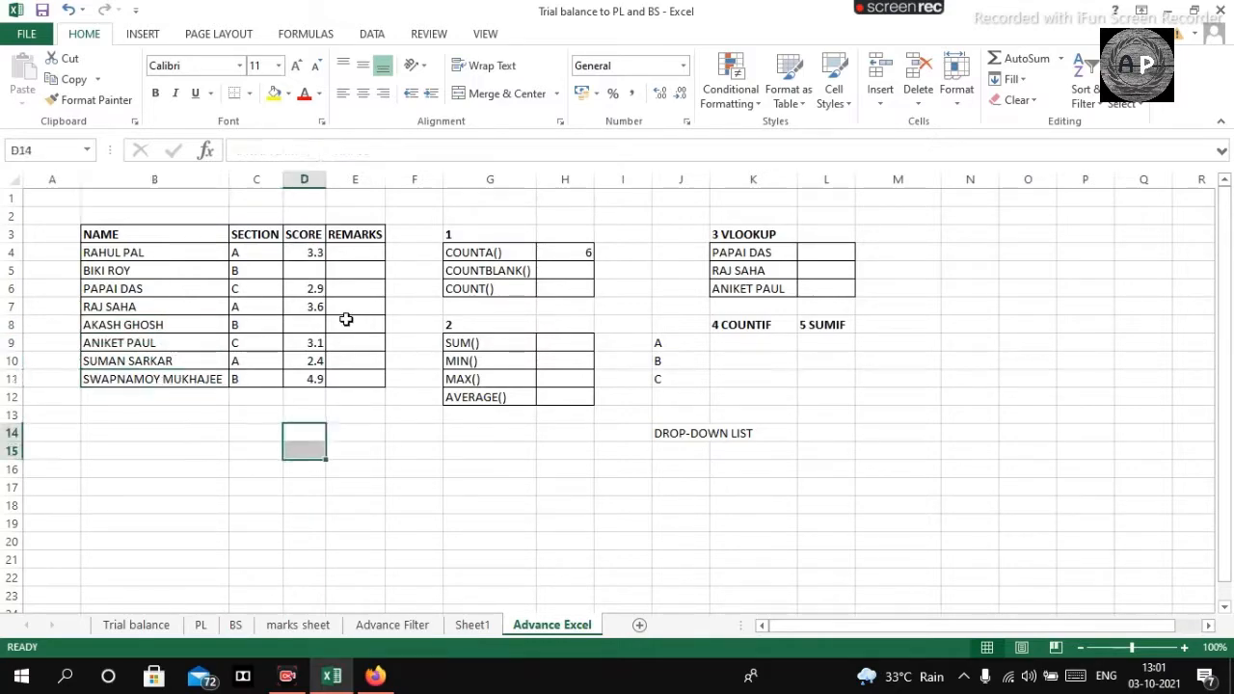
left_click(392, 430)
left_click(566, 255)
left_click(563, 466)
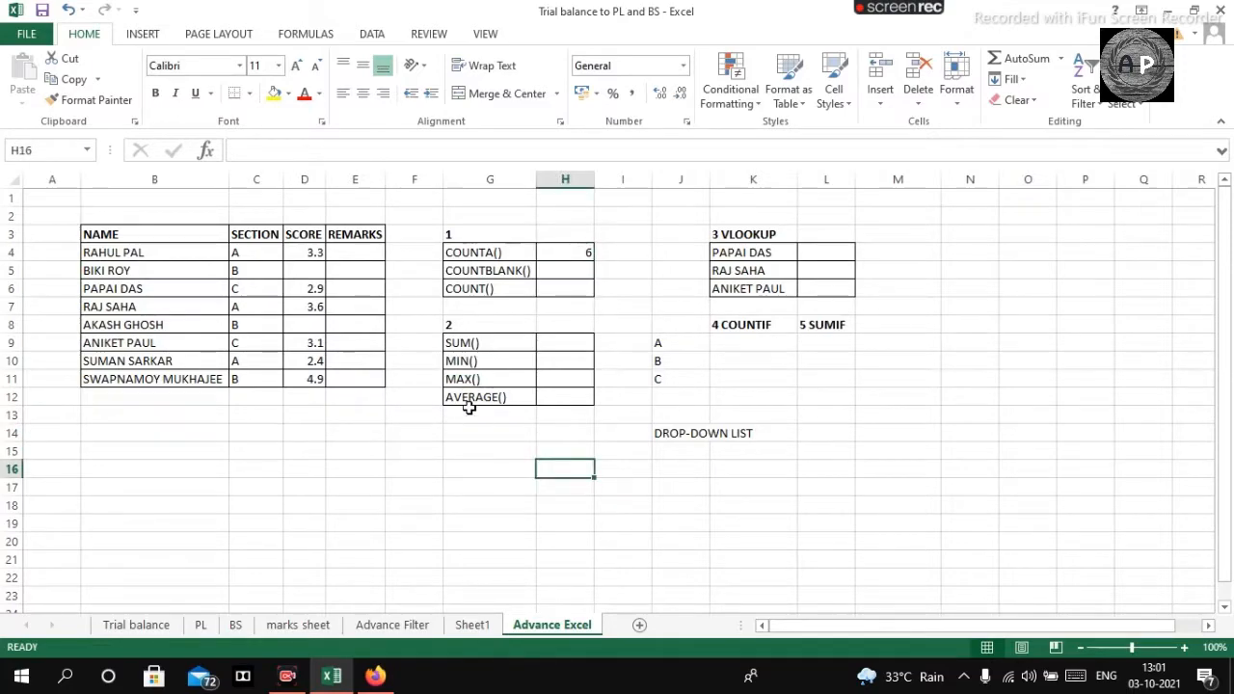
Step: Enter 0 in the blank score cell D5 to test the COUNTA formula
left_click(311, 325)
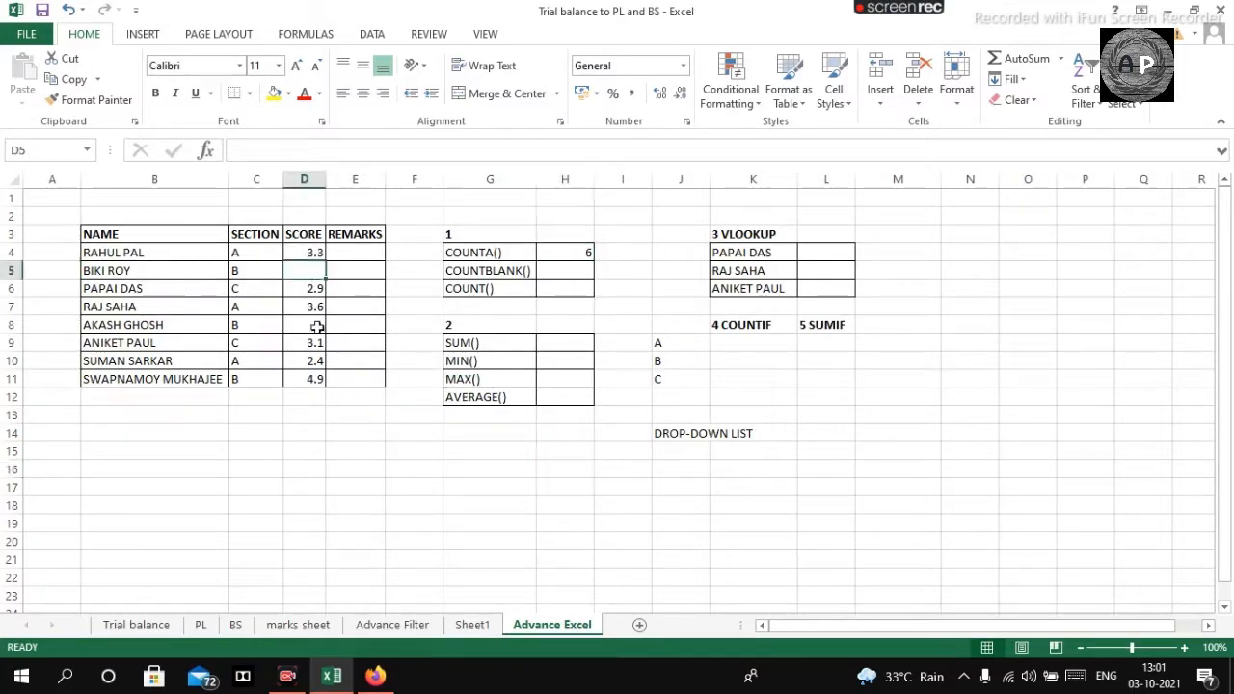
left_click(327, 425)
key("Up")
key("Up")
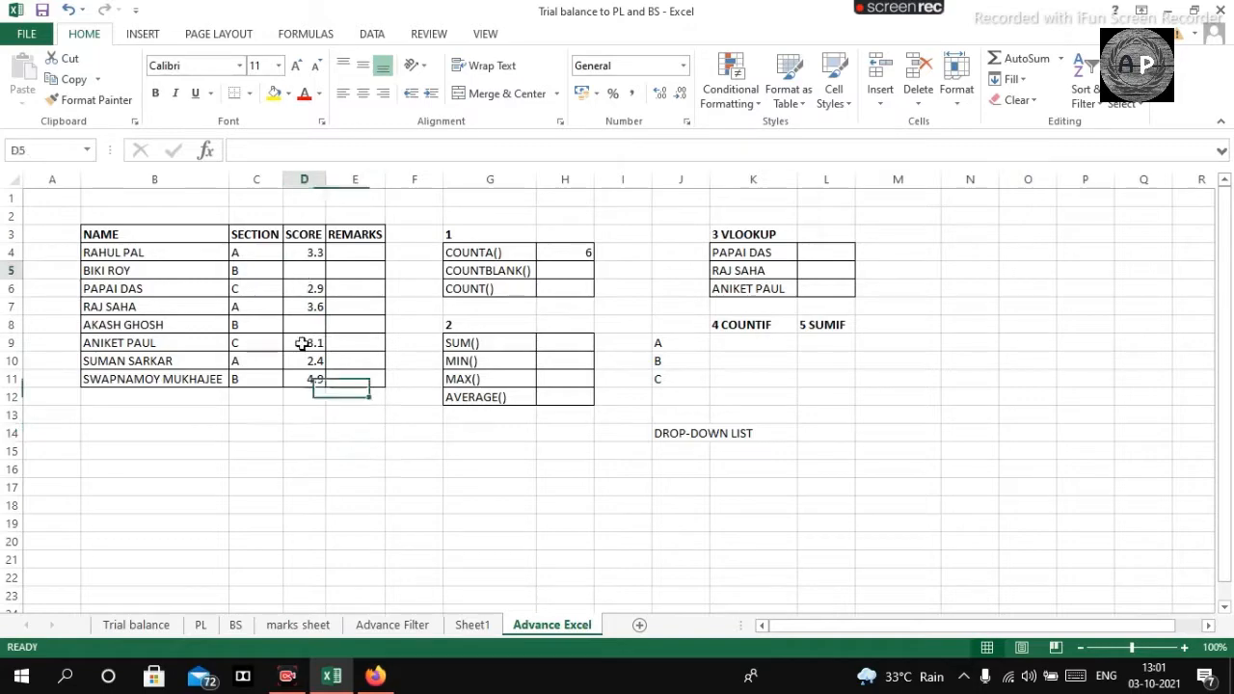
key("Left")
key("Down")
key("Down")
left_click(303, 269)
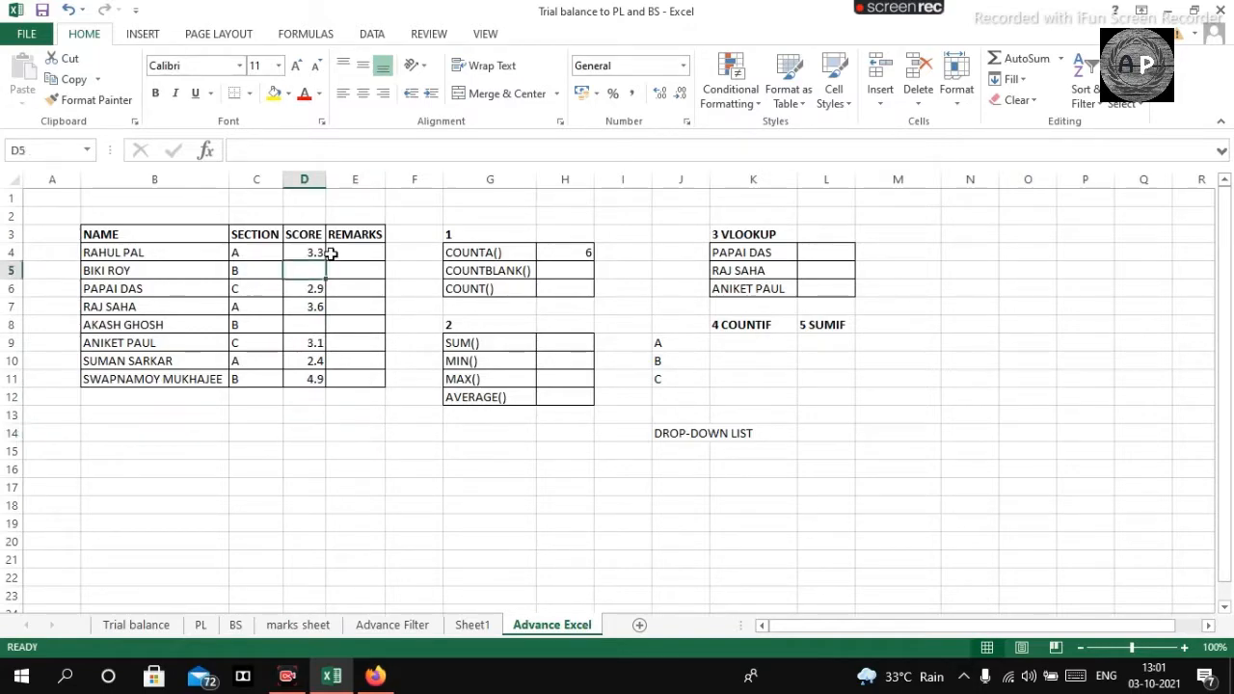
type("0")
key("Return")
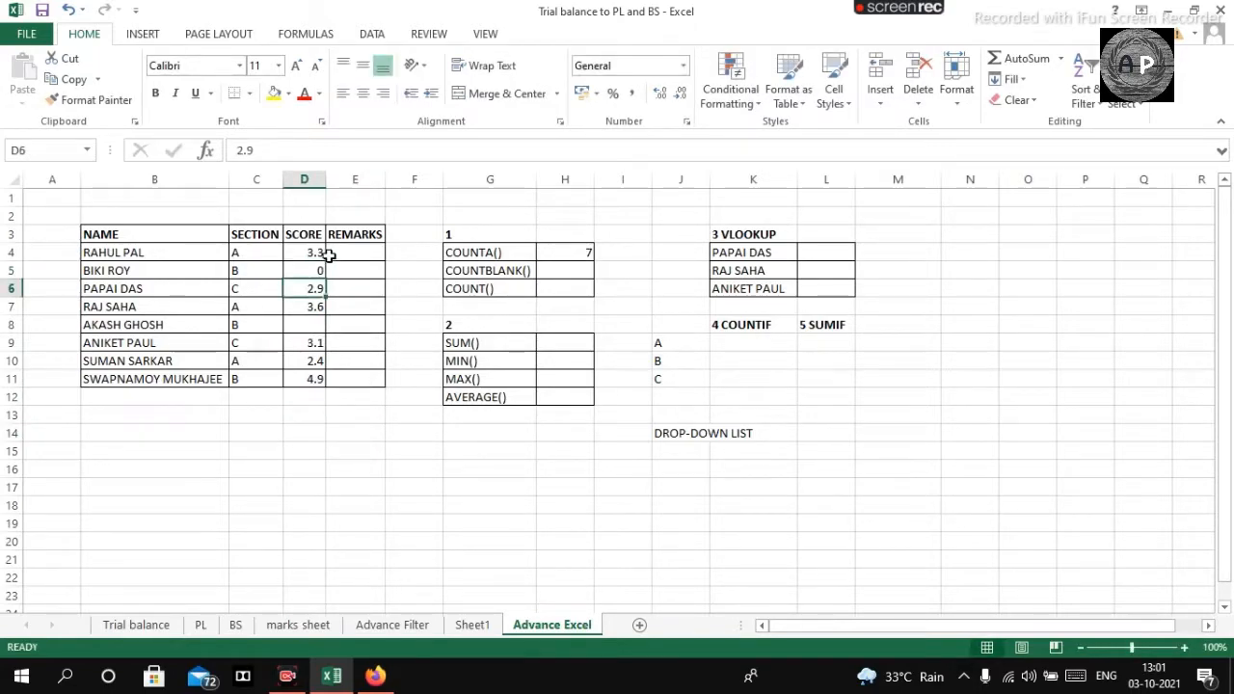
Step: Check the COUNTA formula in H4 and clear the score in D5
left_click(584, 250)
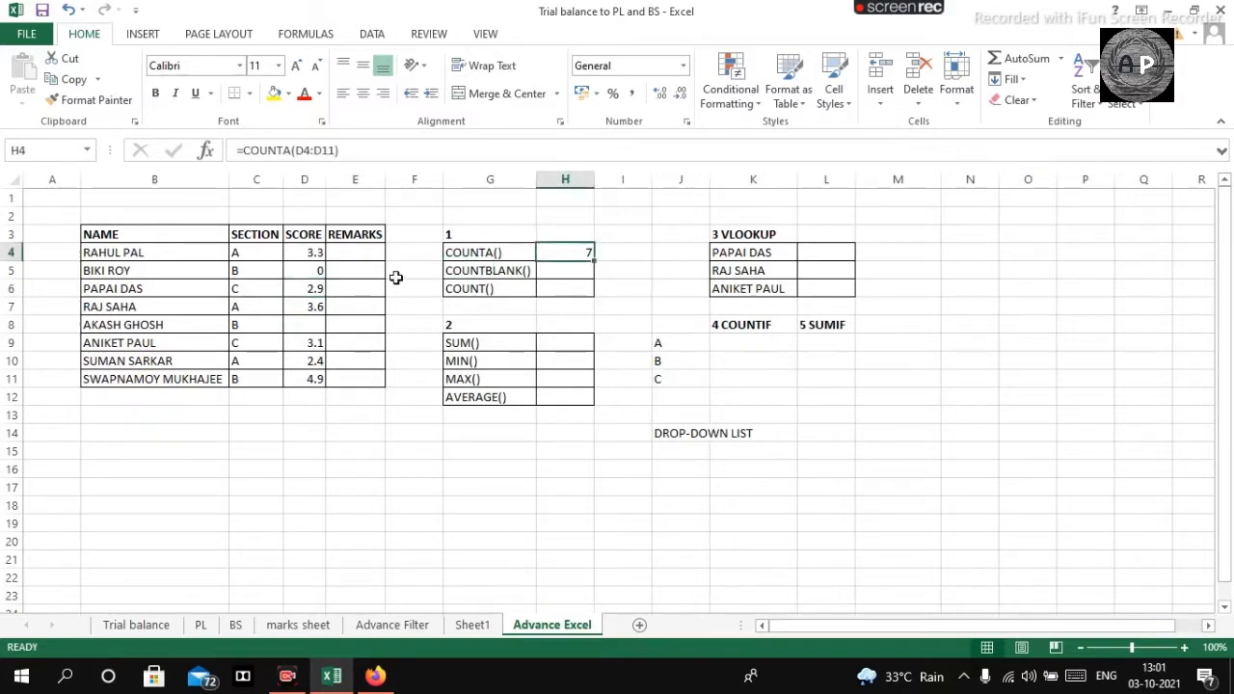
left_click(317, 269)
key("Delete")
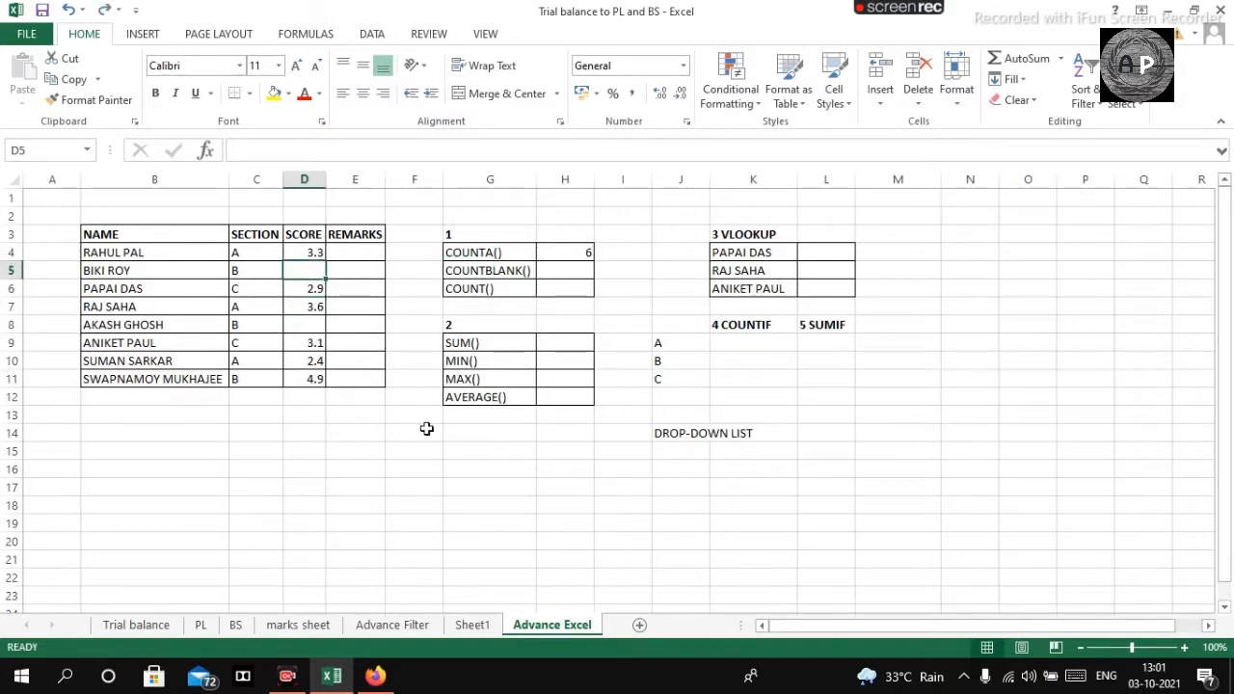
Step: Review the blank score cell D8 and the COUNTA label and result in G4 and H4
left_click(351, 433)
left_click(315, 324)
left_click(353, 433)
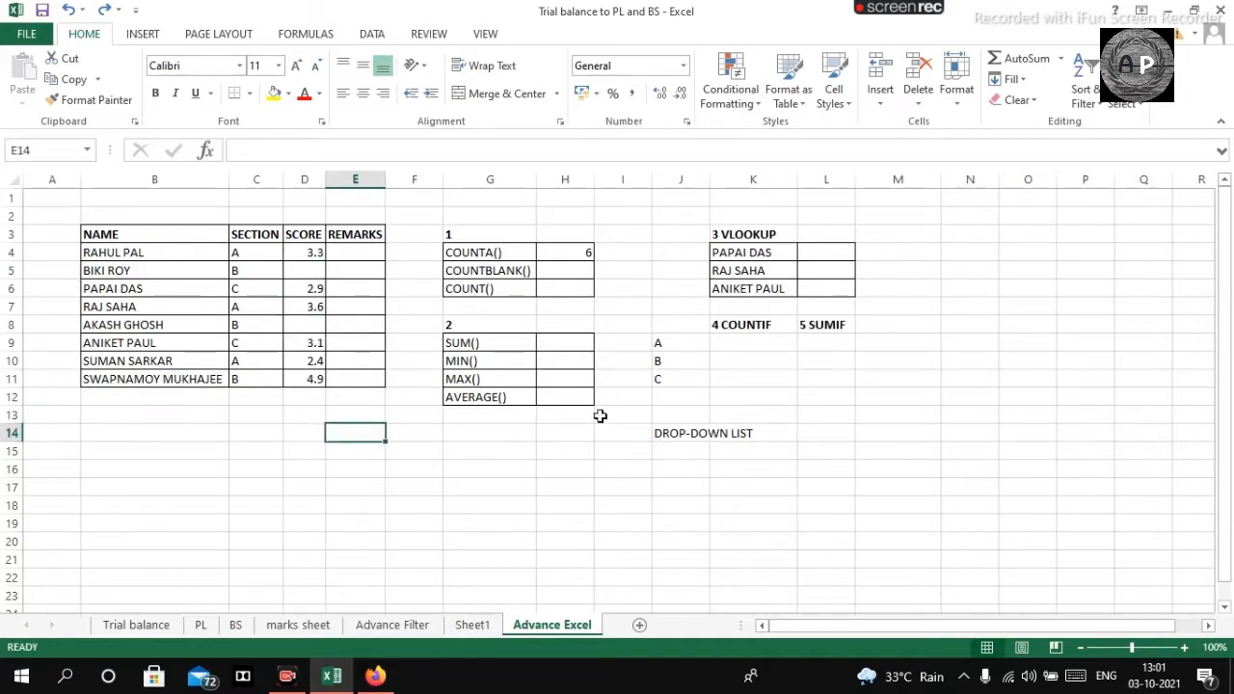
left_click(497, 252)
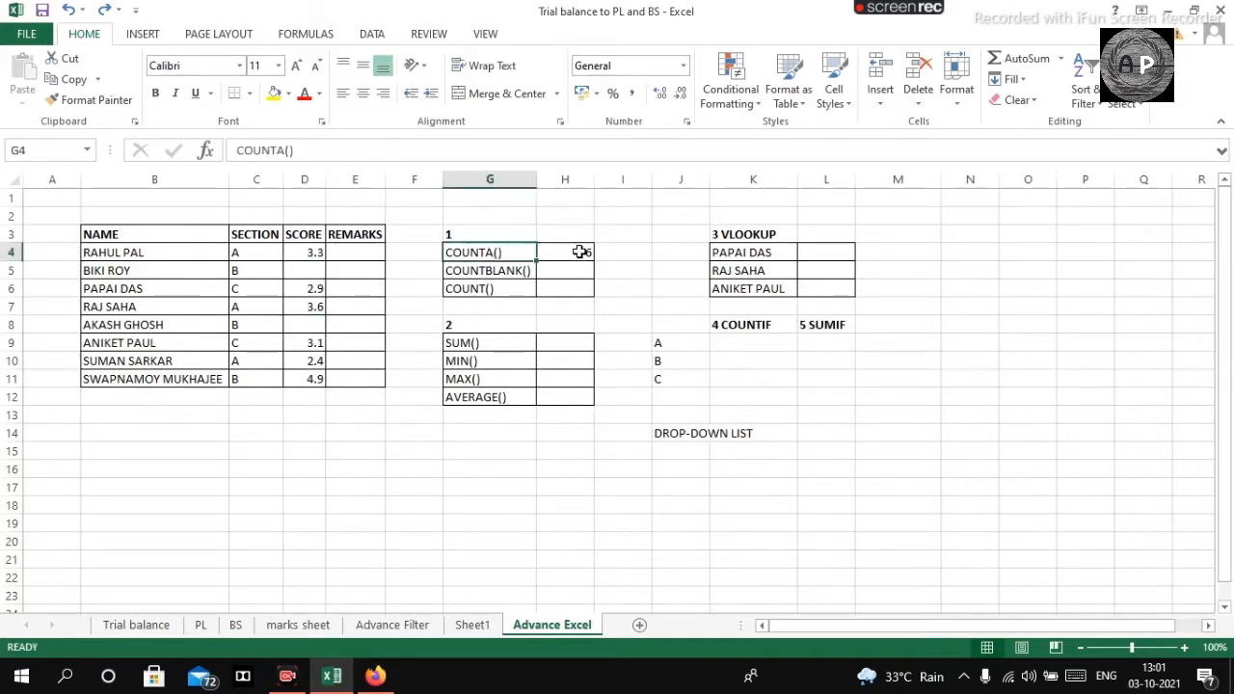
left_click(578, 253)
left_click_drag(531, 490, 543, 489)
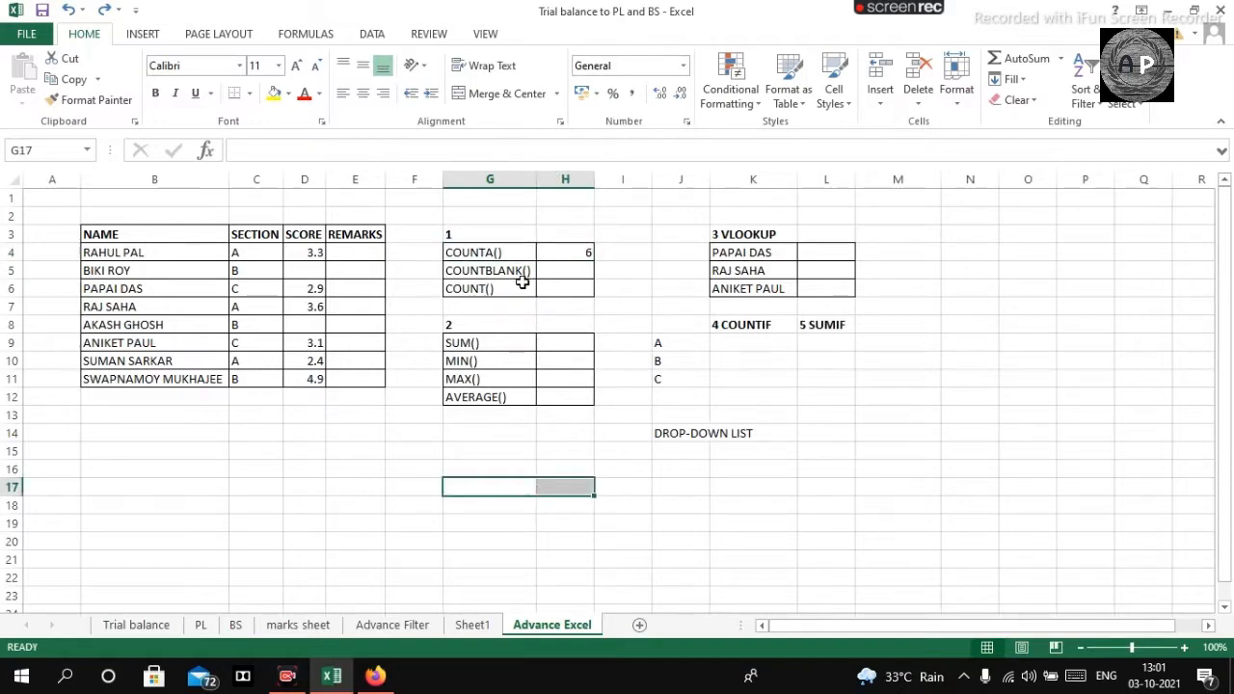
Step: Enter the COUNTBLANK formula for the scores D4:D11 in cell H5
left_click(568, 275)
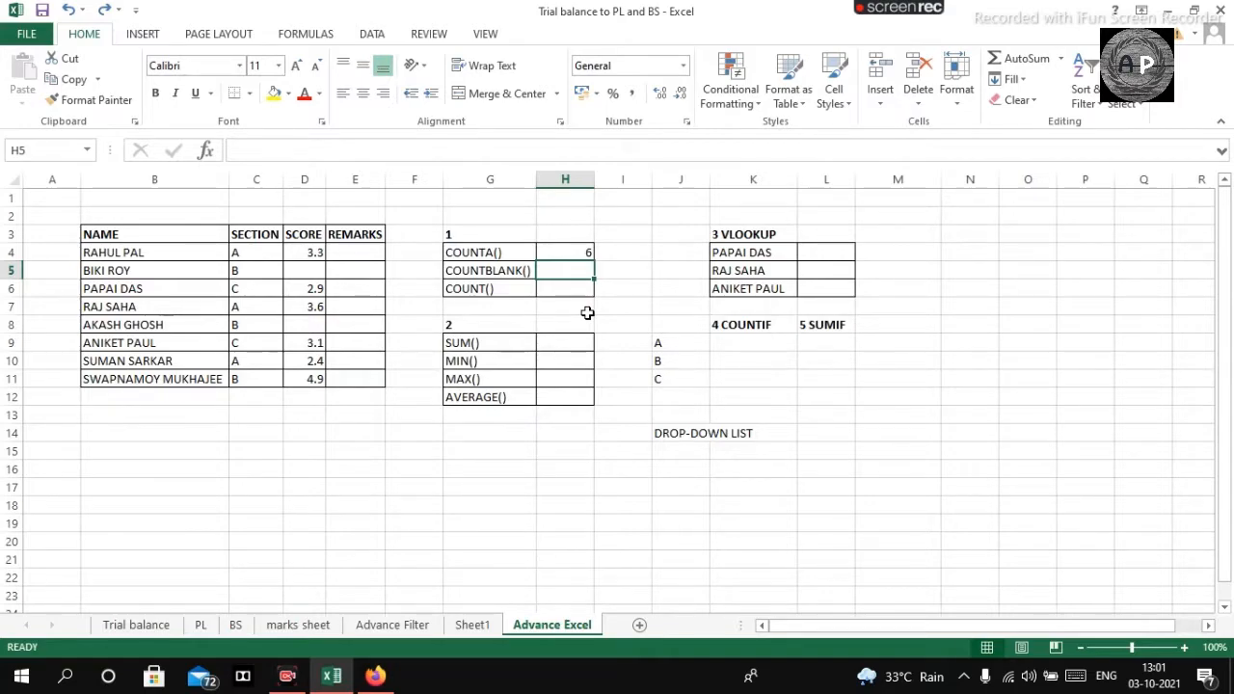
type("=cont")
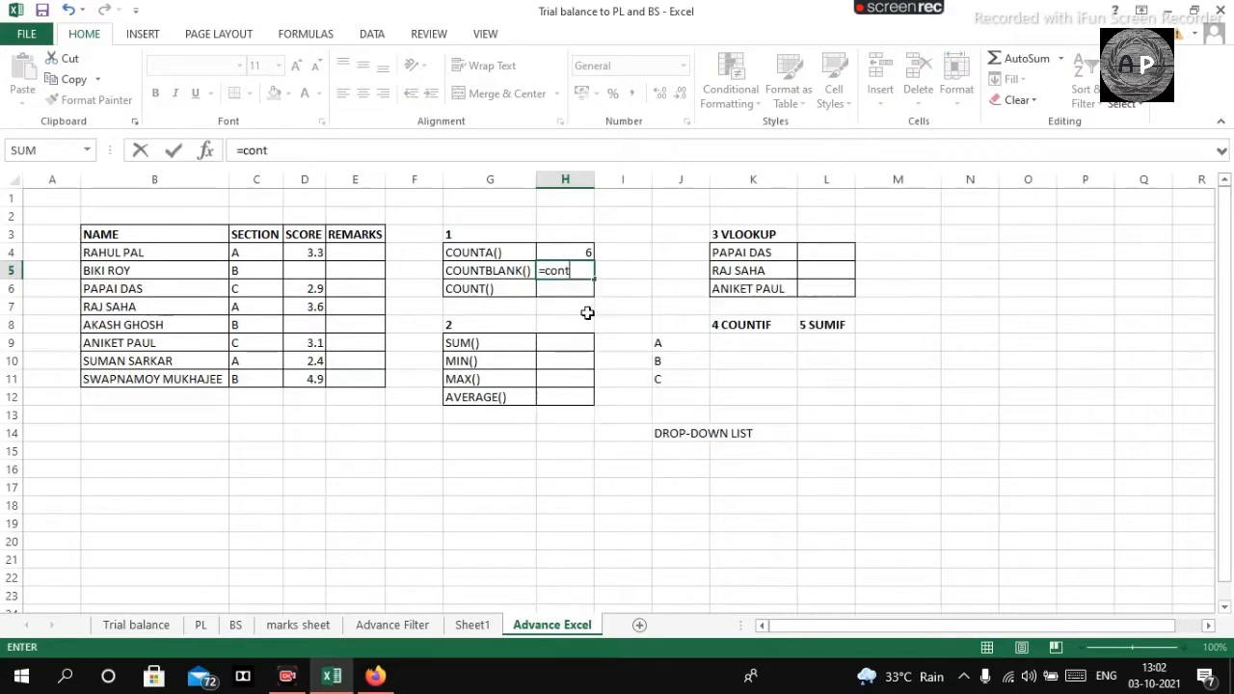
key("BackSpace")
key("BackSpace")
key("BackSpace")
key("BackSpace")
type("countb")
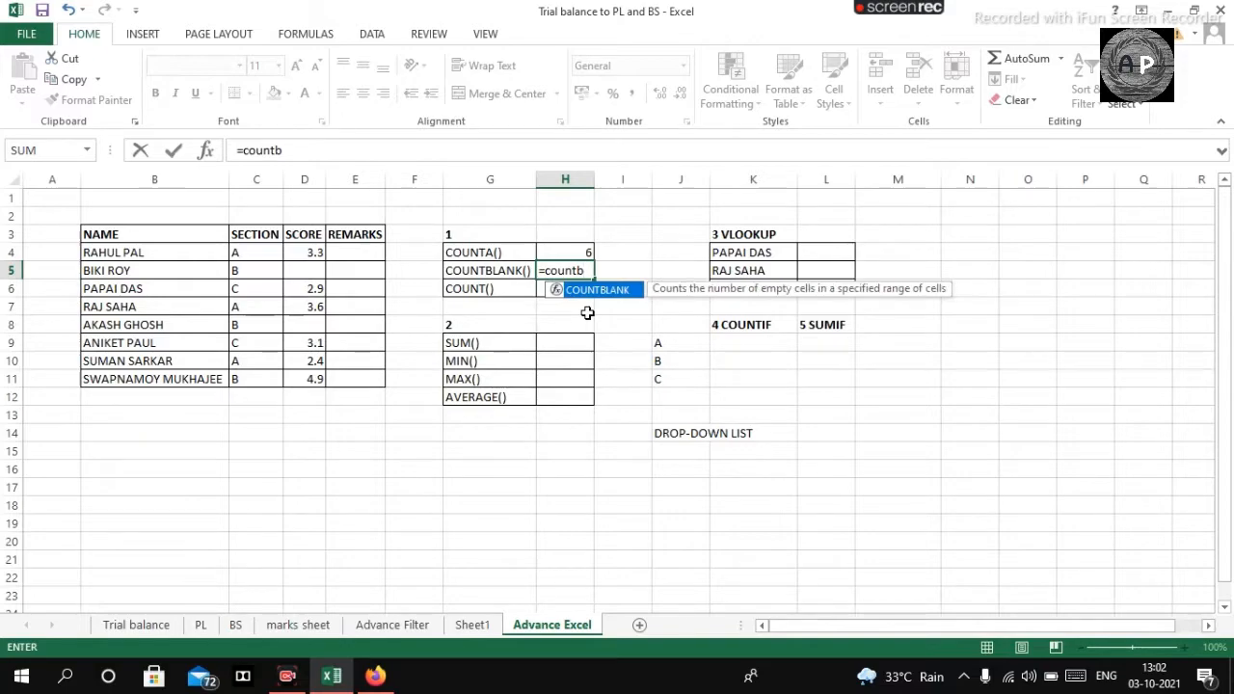
key("Tab")
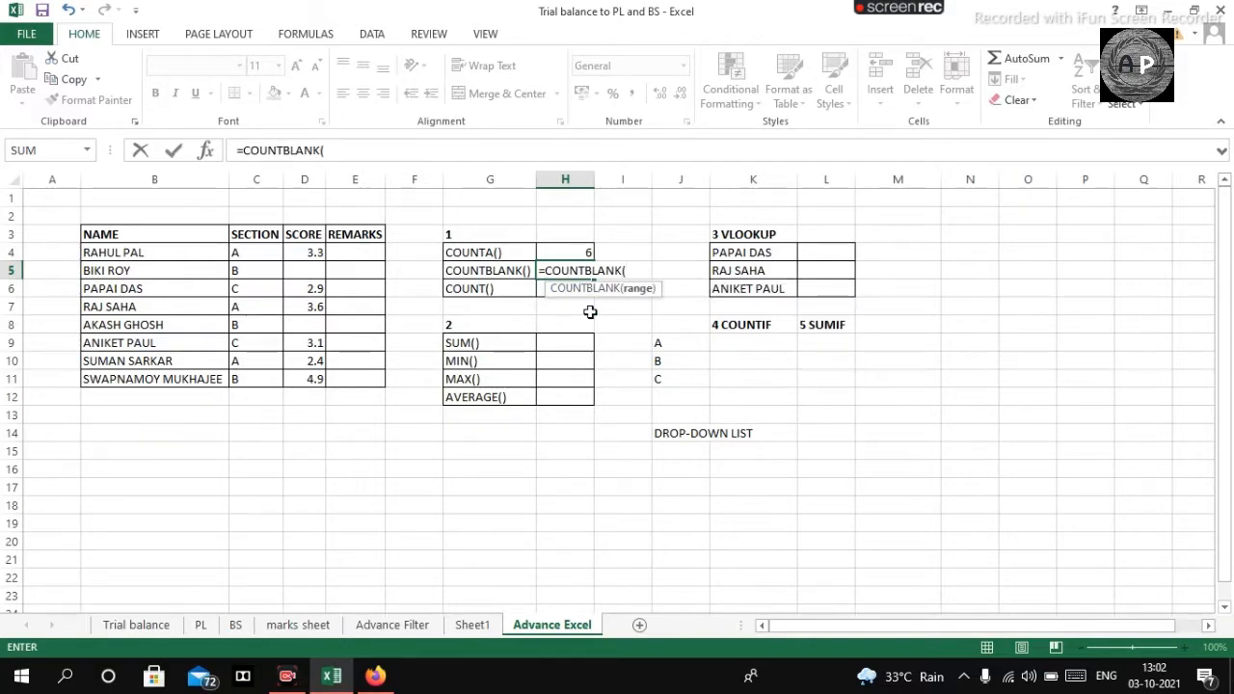
left_click_drag(307, 253, 316, 374)
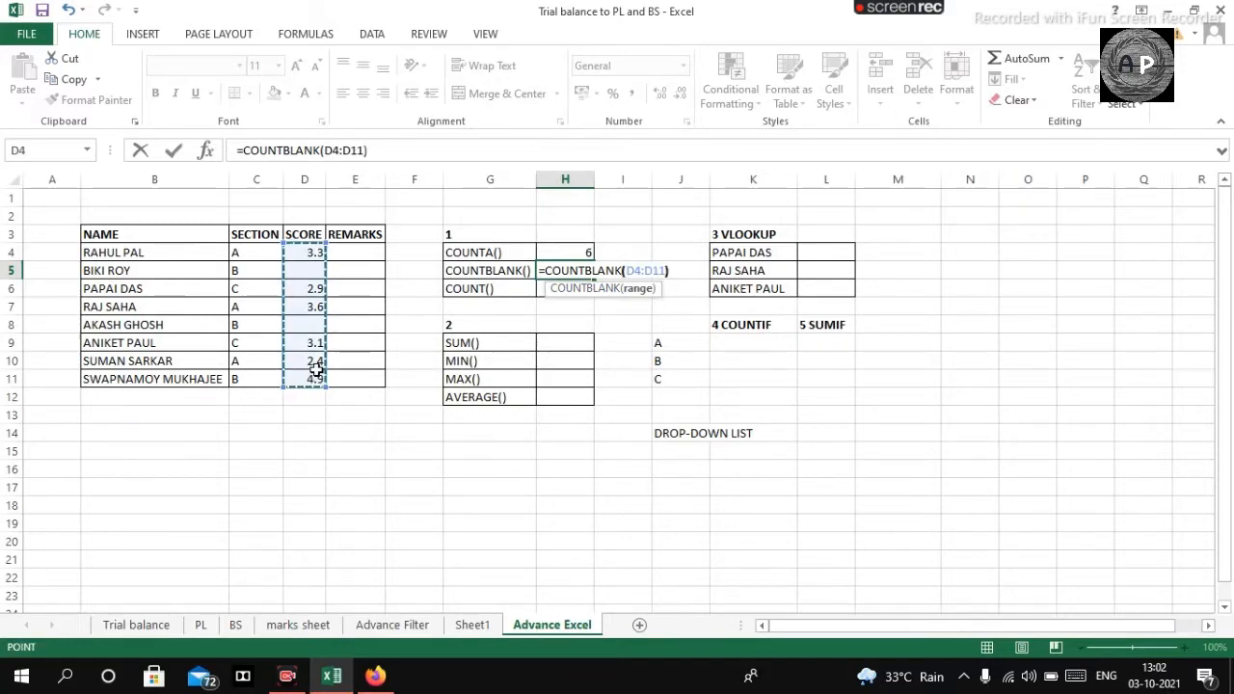
type(")")
key("Return")
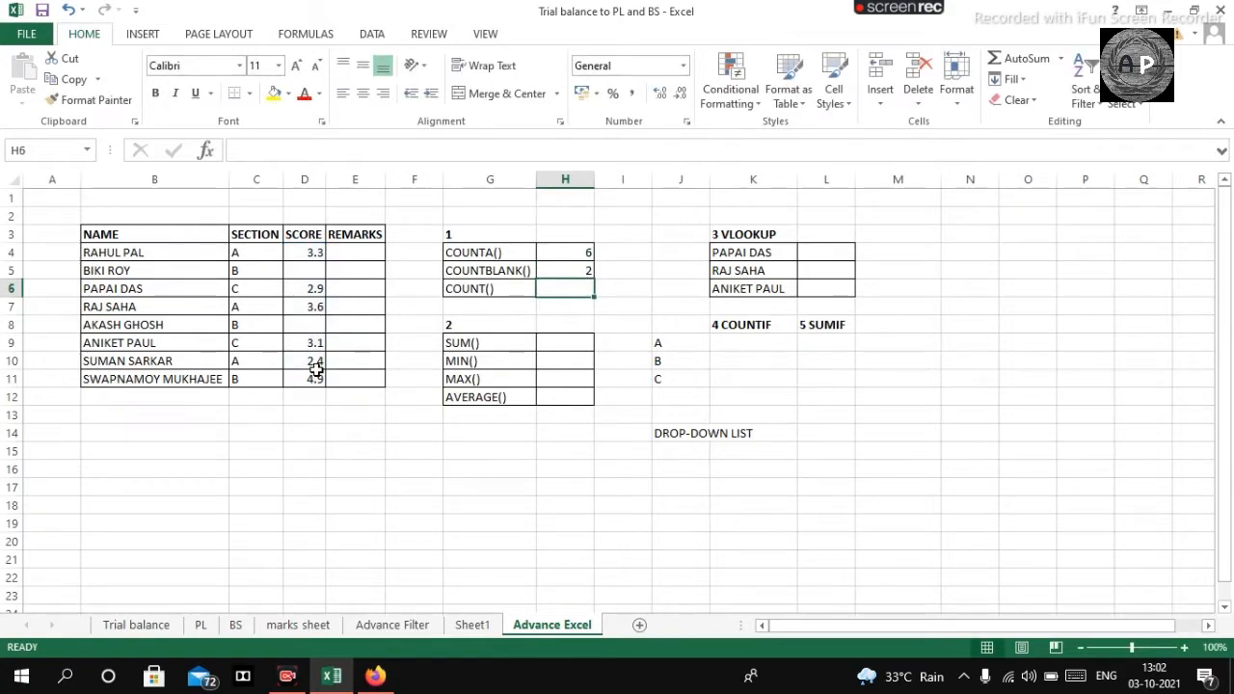
Step: Check the COUNTBLANK formula in H5 against the blank score cell D5
left_click(628, 289)
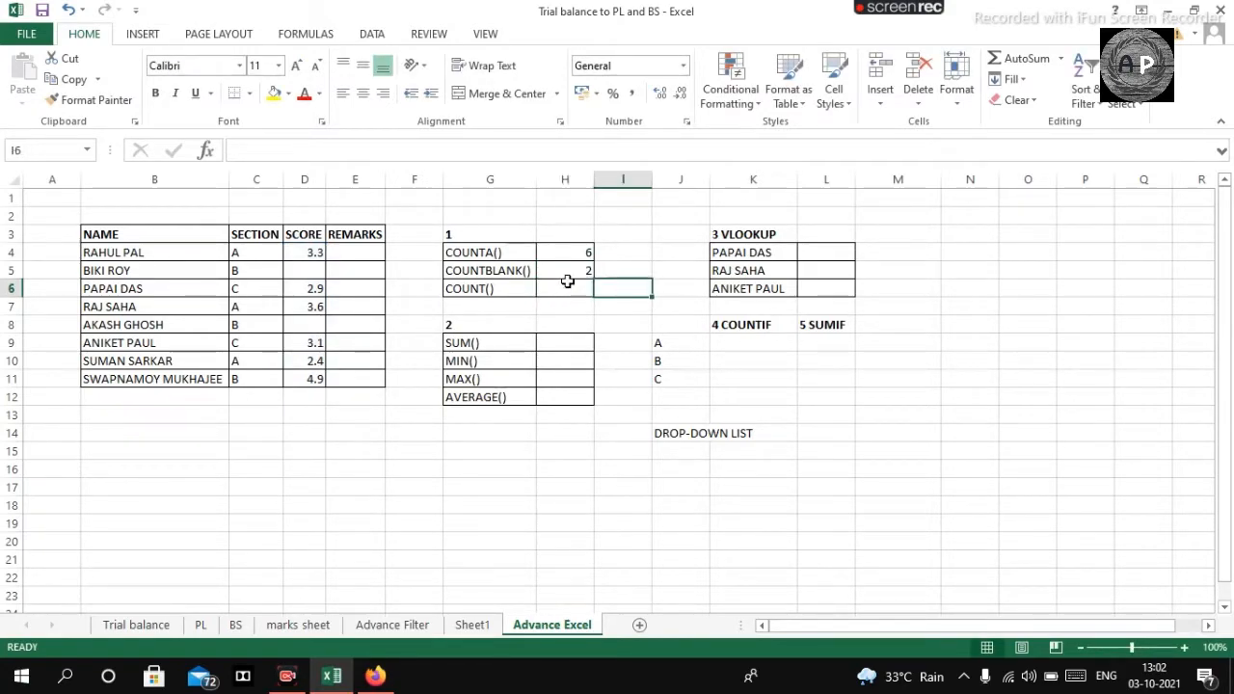
left_click(572, 273)
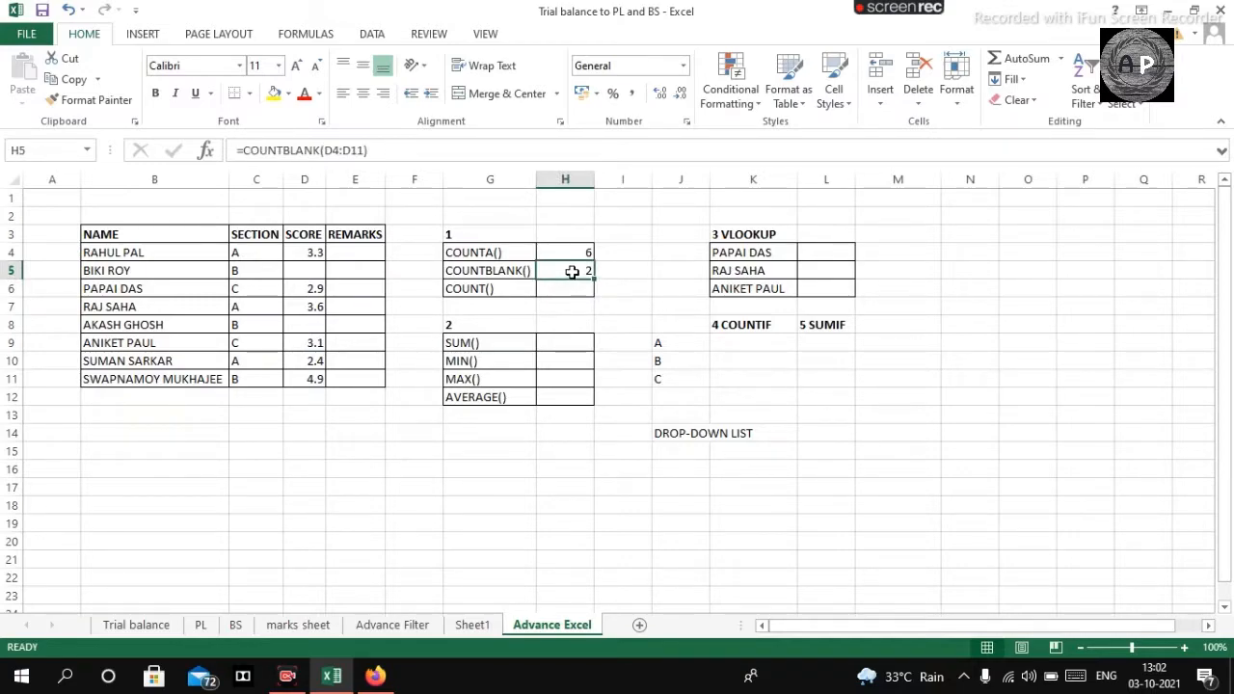
left_click(353, 434)
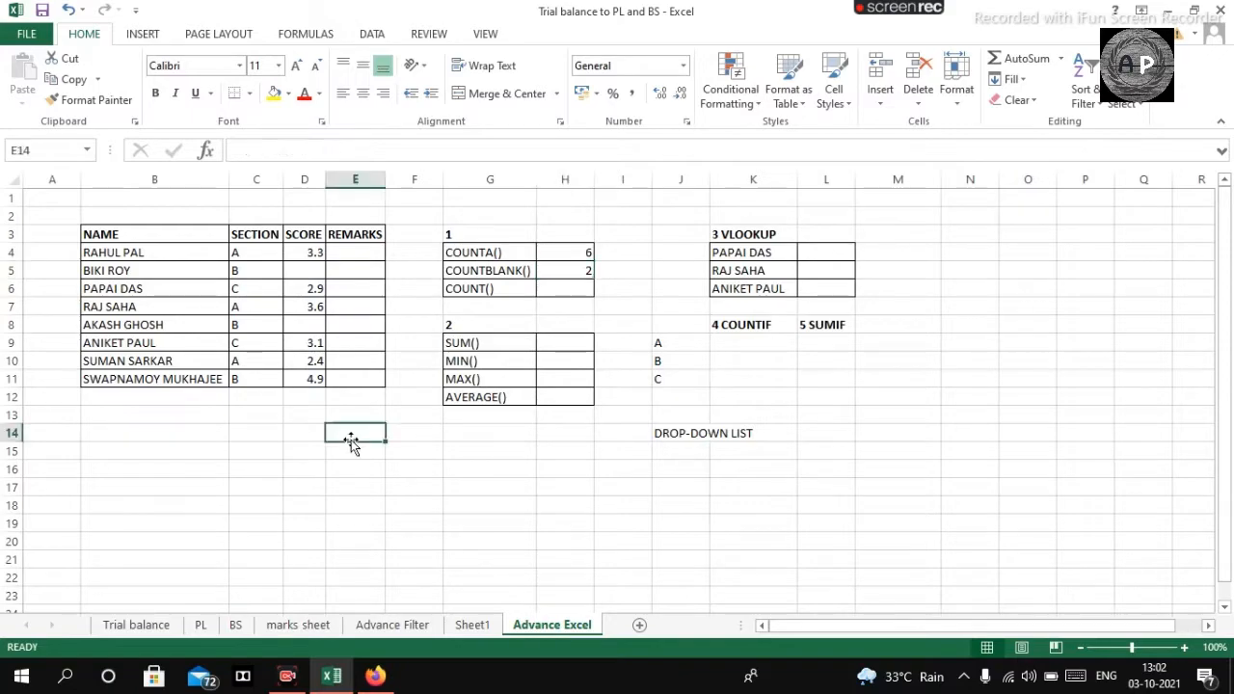
left_click(324, 278)
left_click(333, 448)
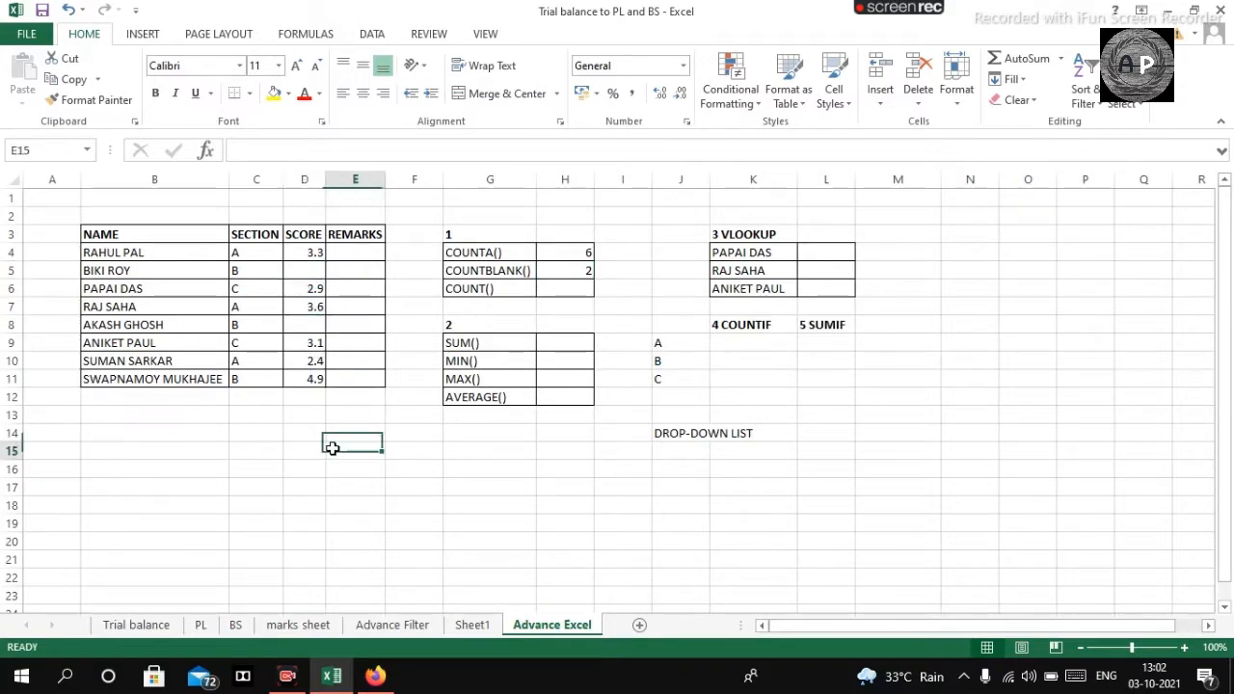
Step: Enter the COUNT formula for the scores D4:D11 in cell H6
left_click(567, 289)
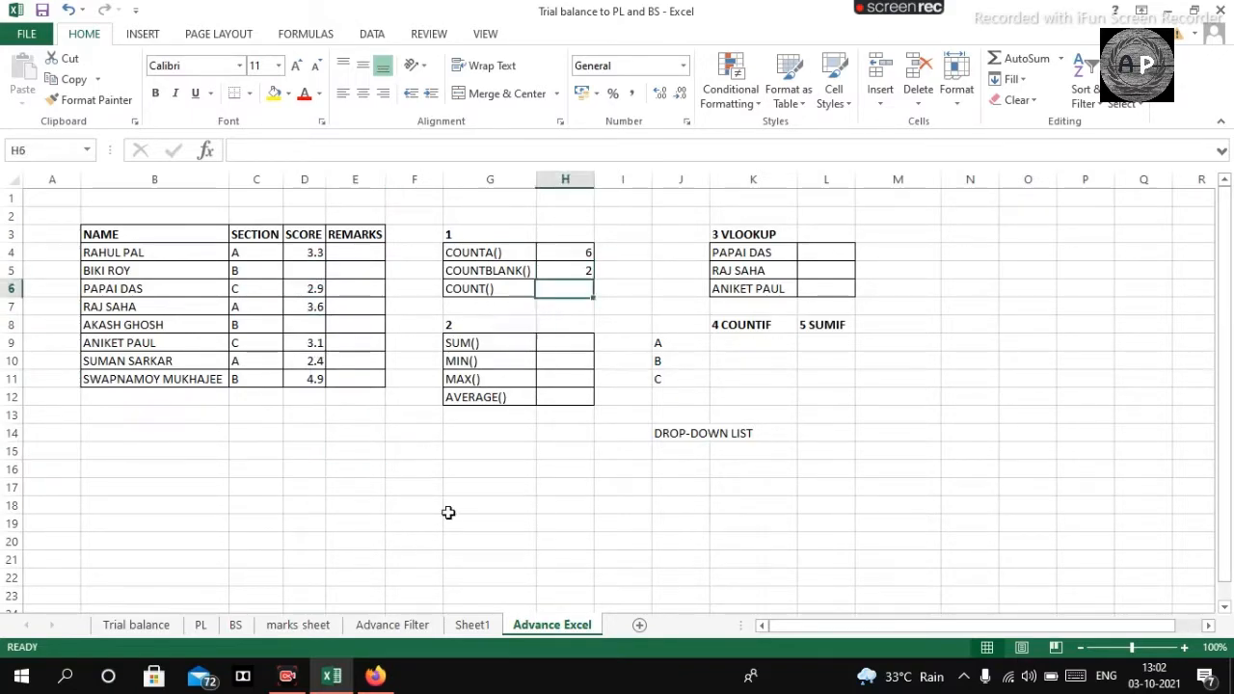
left_click(503, 521)
left_click(567, 287)
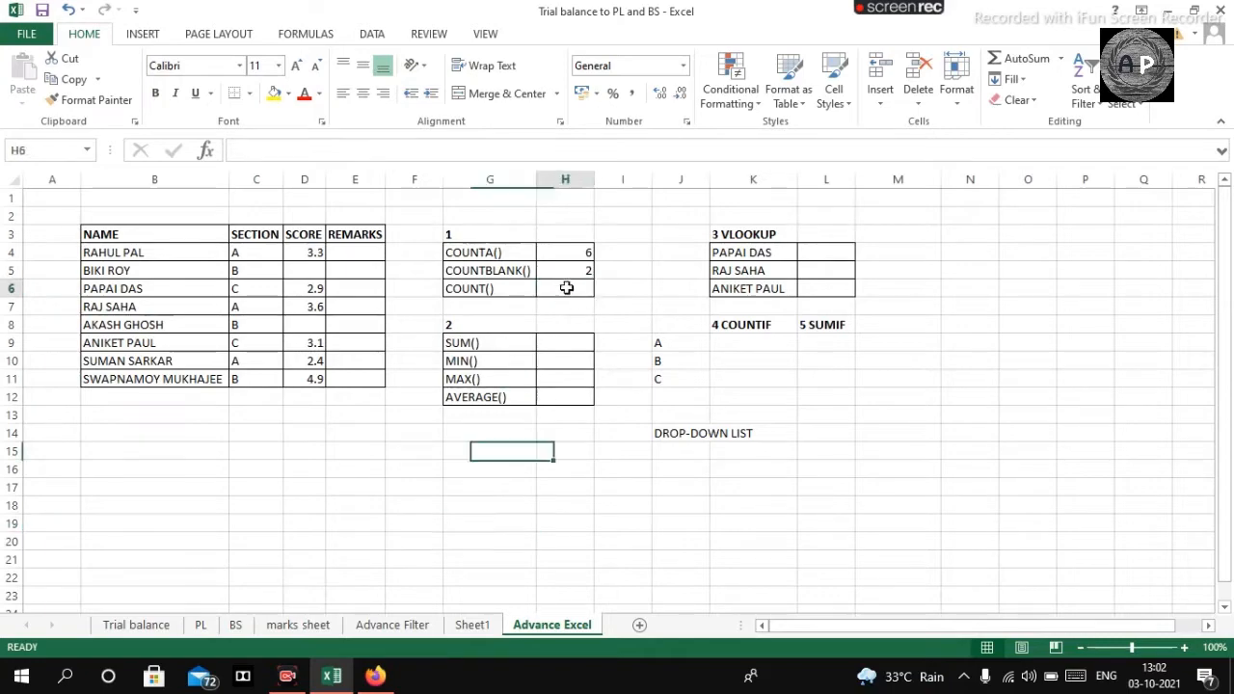
type("=")
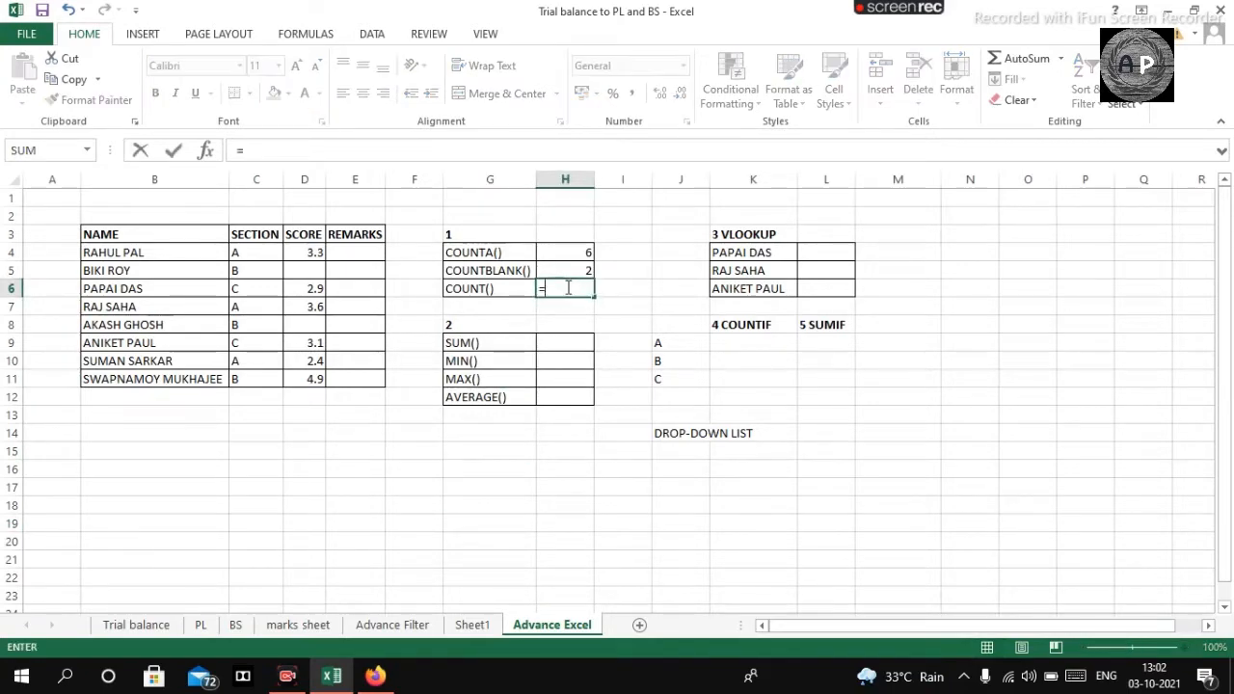
type("count")
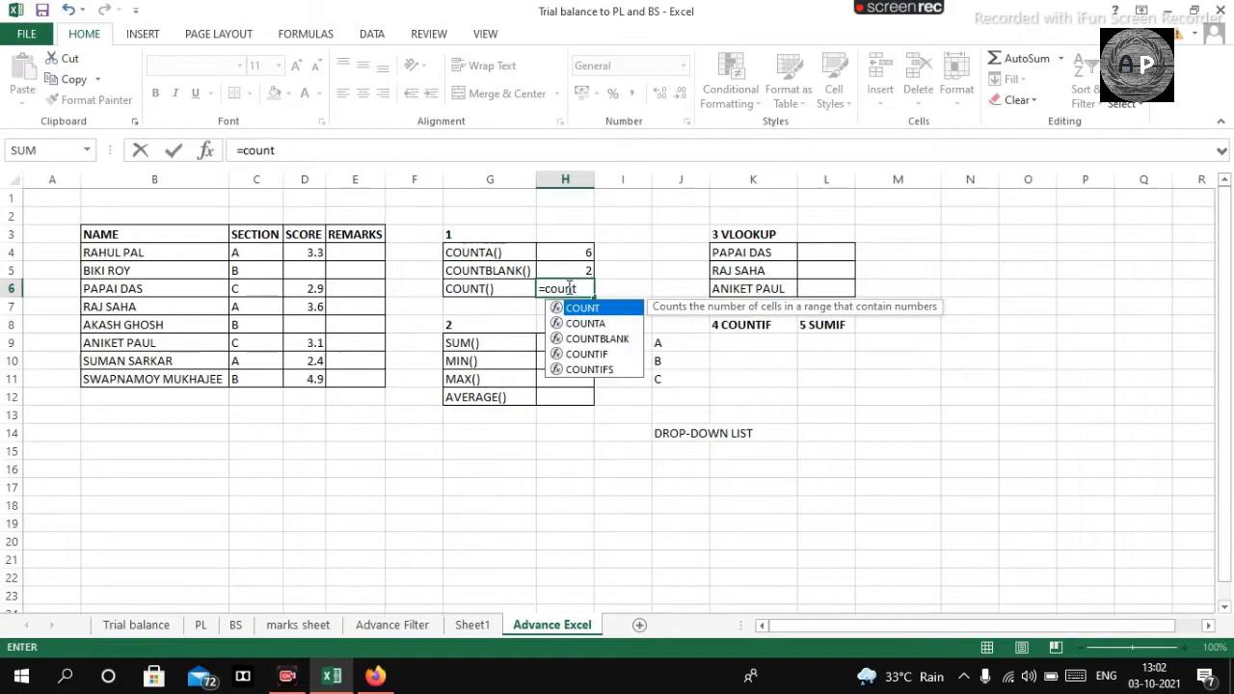
key("Tab")
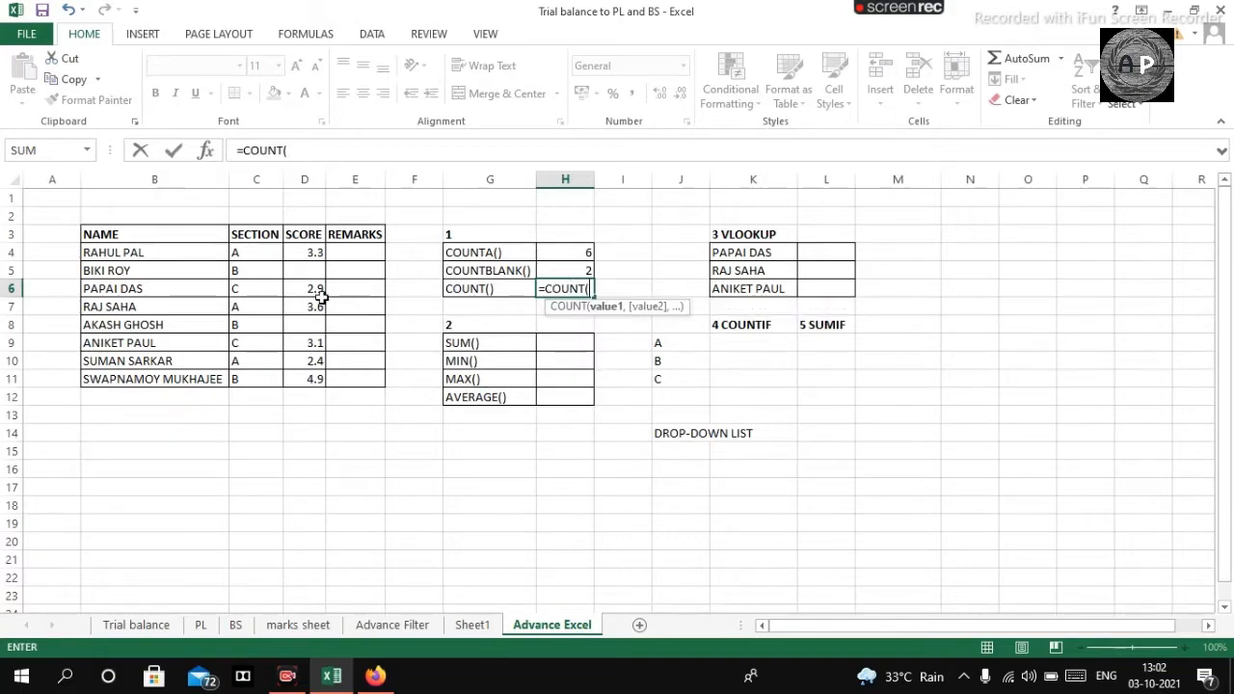
left_click_drag(304, 252, 312, 375)
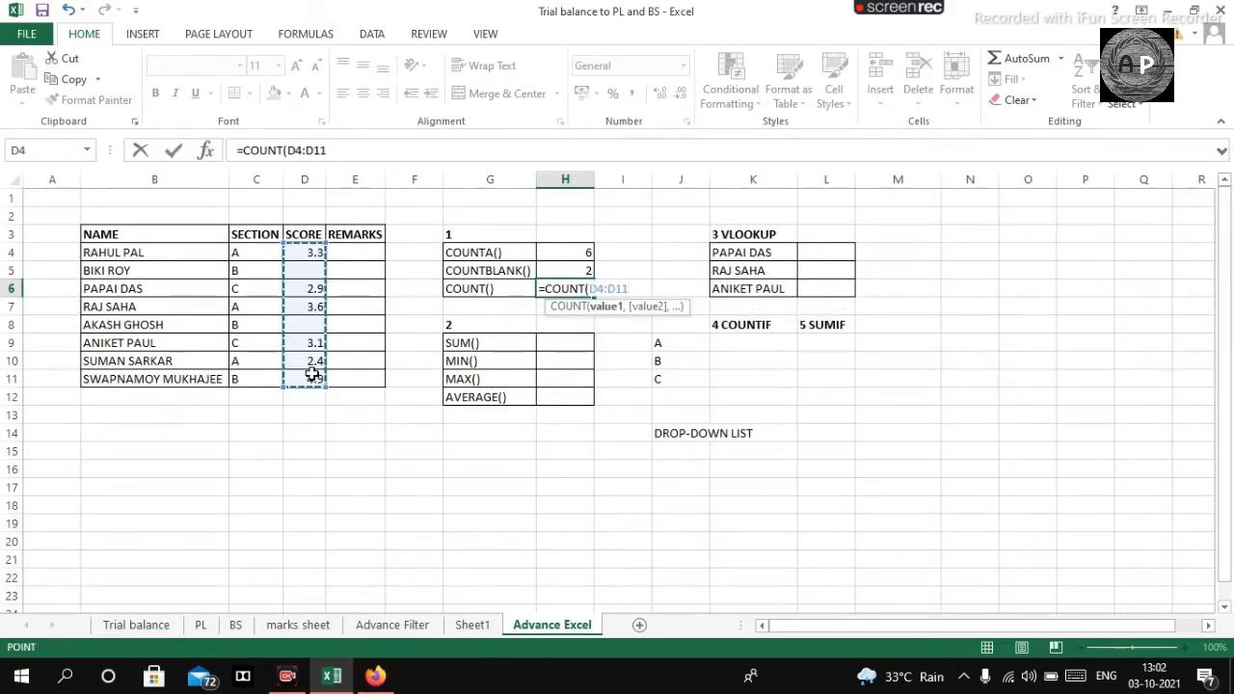
key("Return")
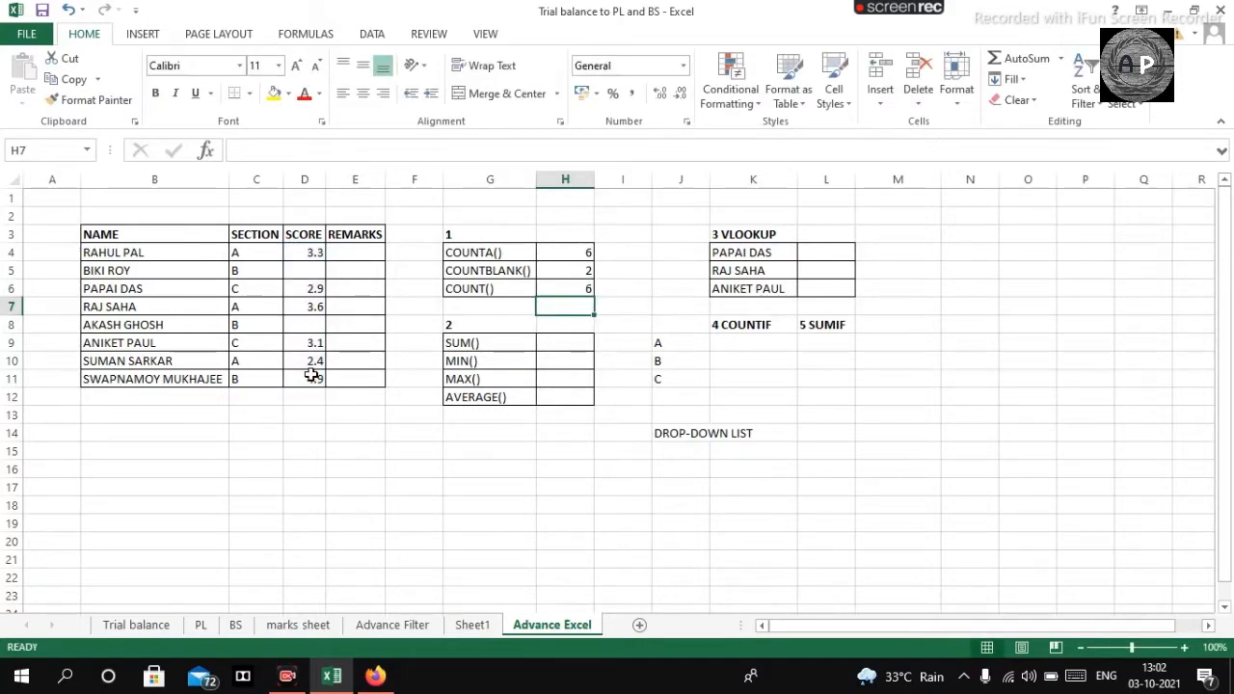
Step: Enter 1 in the blank score cell D8 to test the three count formulas, and undo the entry
left_click(314, 276)
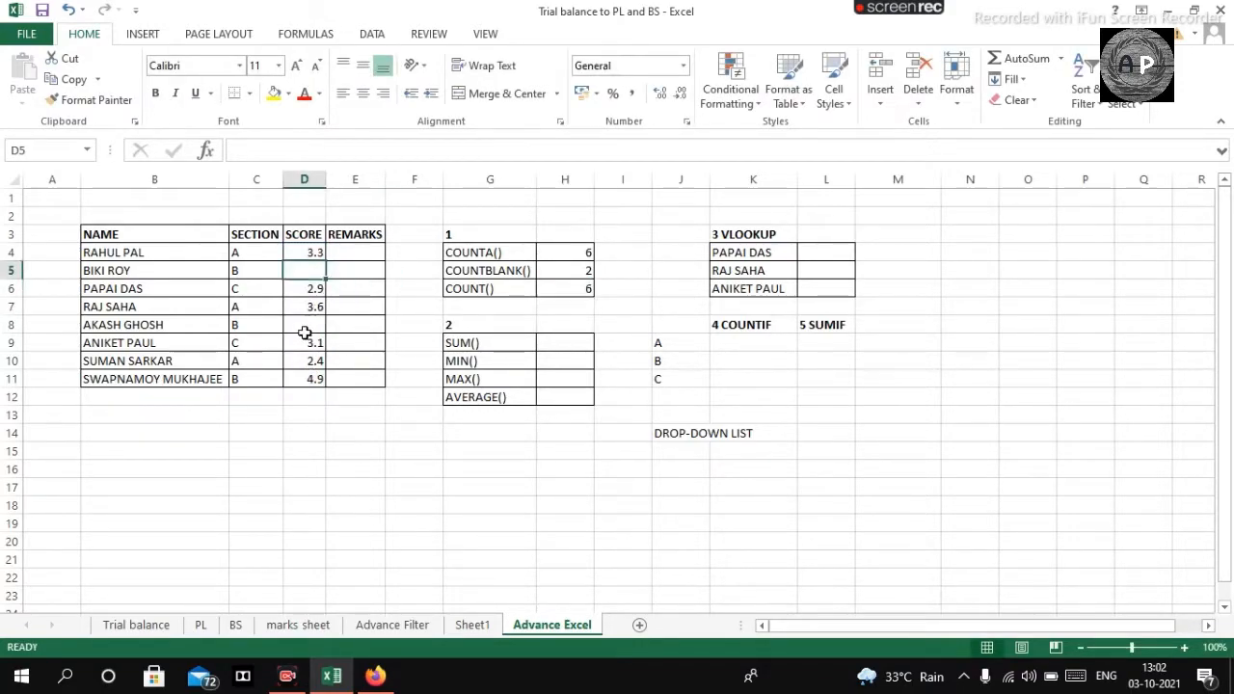
left_click(305, 328)
left_click(303, 271)
left_click(322, 325)
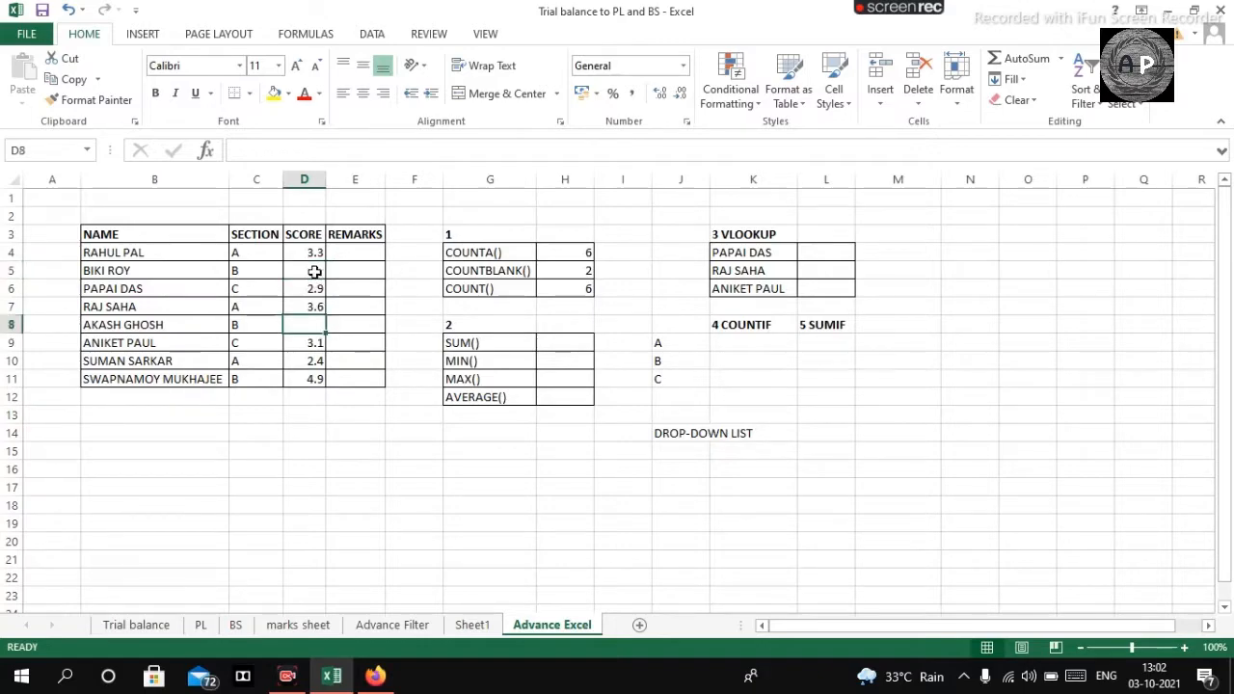
left_click(316, 273)
left_click(309, 326)
type("1")
key("Return")
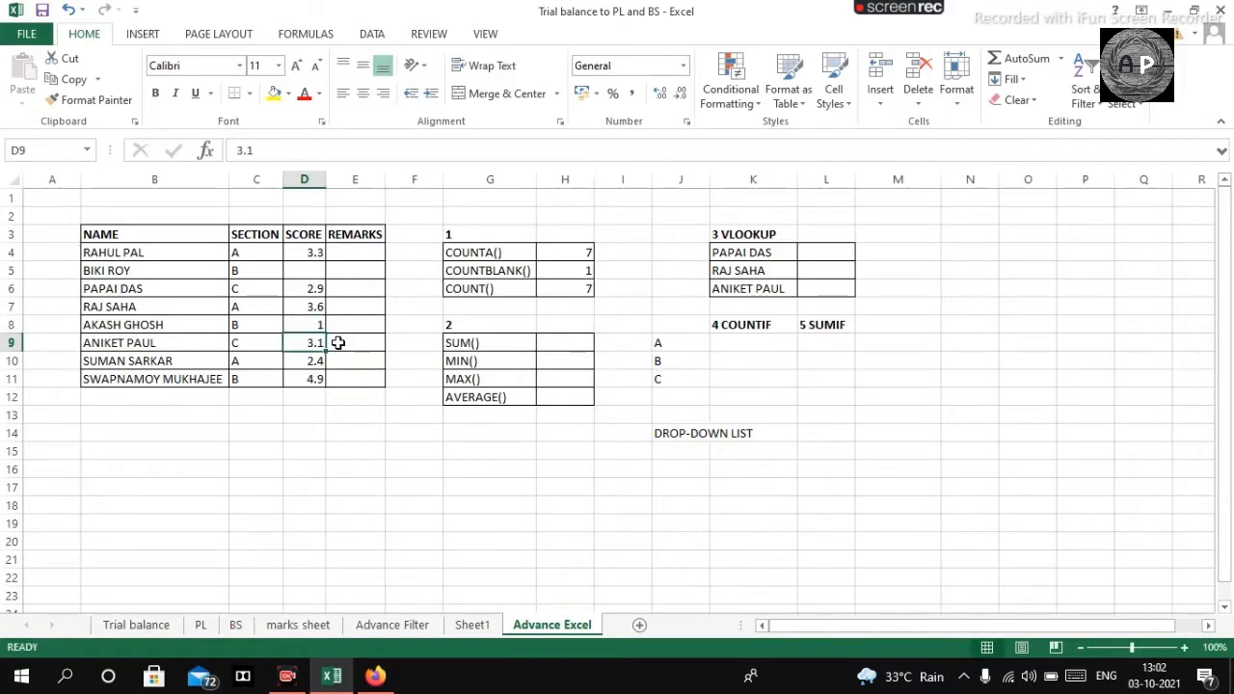
key("ctrl+z")
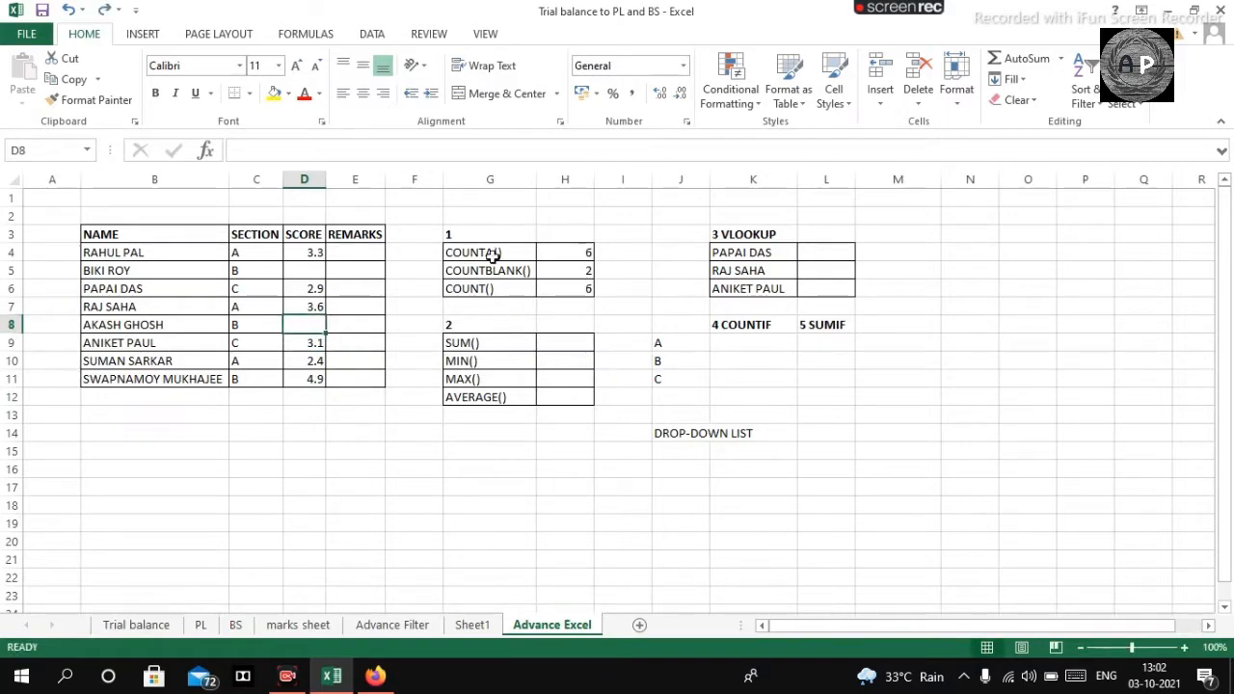
Step: Review the count functions table in G4:H6 and the SUM, MIN, MAX and AVERAGE labels in G9:G12
left_click_drag(486, 252, 570, 307)
left_click(581, 470)
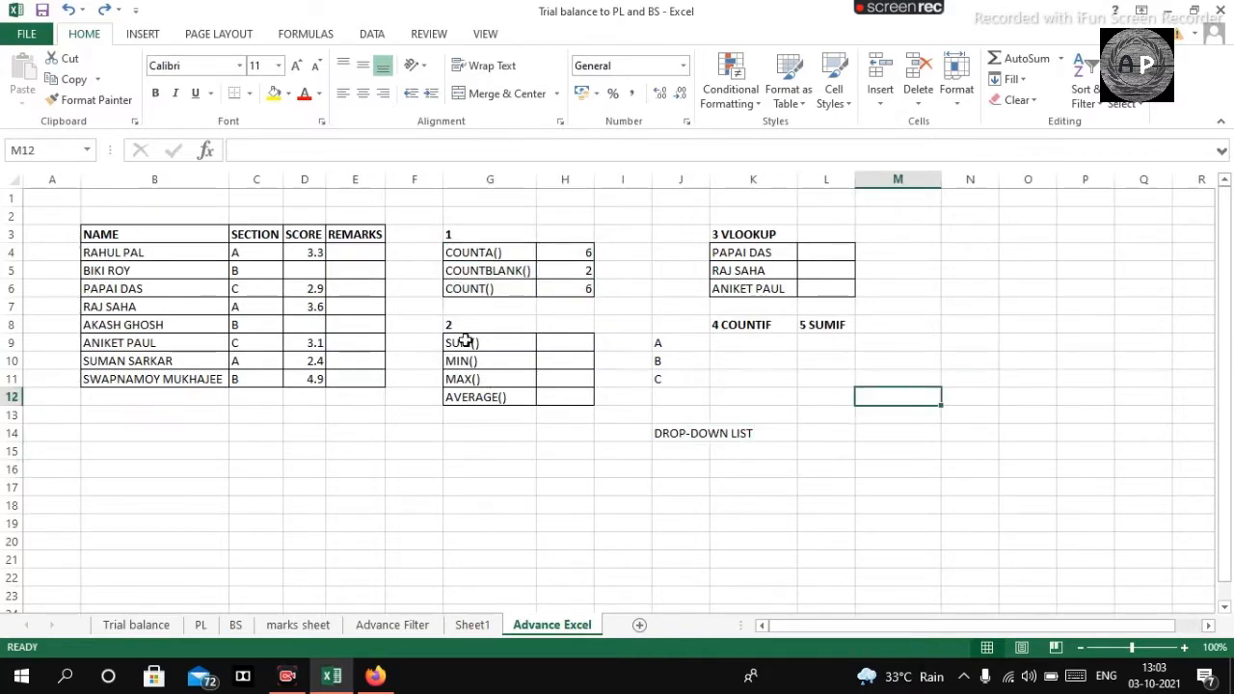
left_click_drag(468, 342, 496, 397)
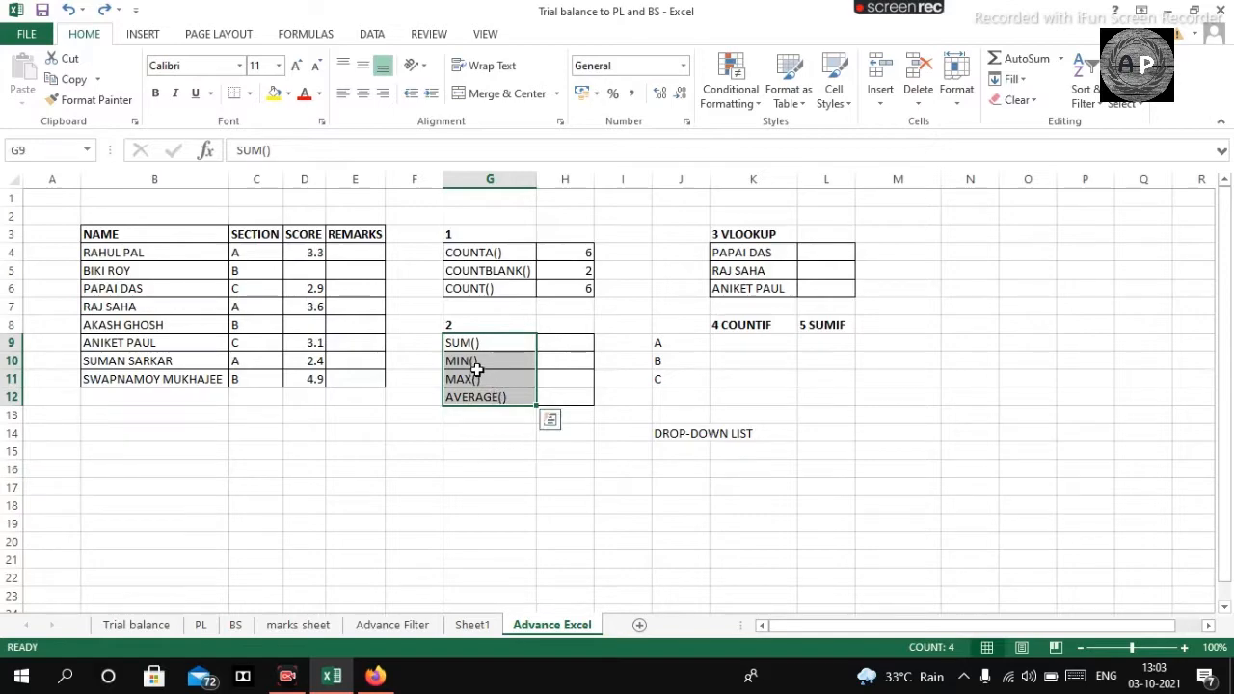
left_click(479, 450)
left_click(494, 403)
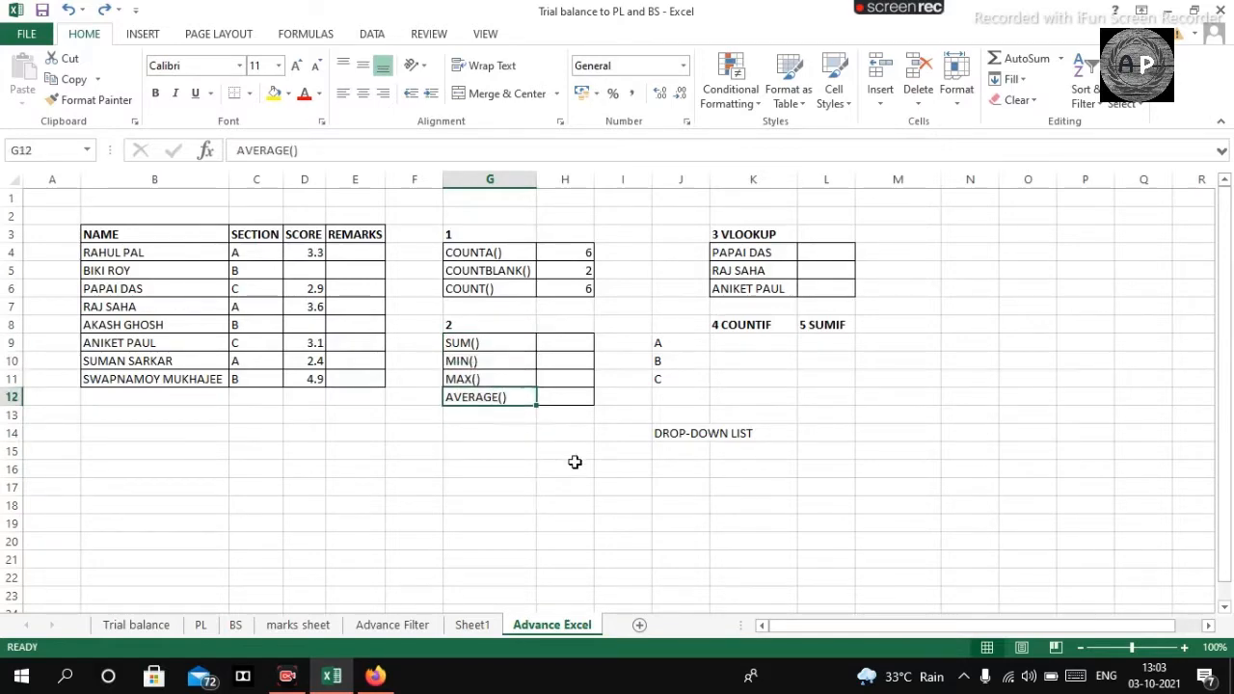
left_click(575, 462)
Step: Enter the SUM formula for the scores D4:D11 in cell H9
left_click(564, 343)
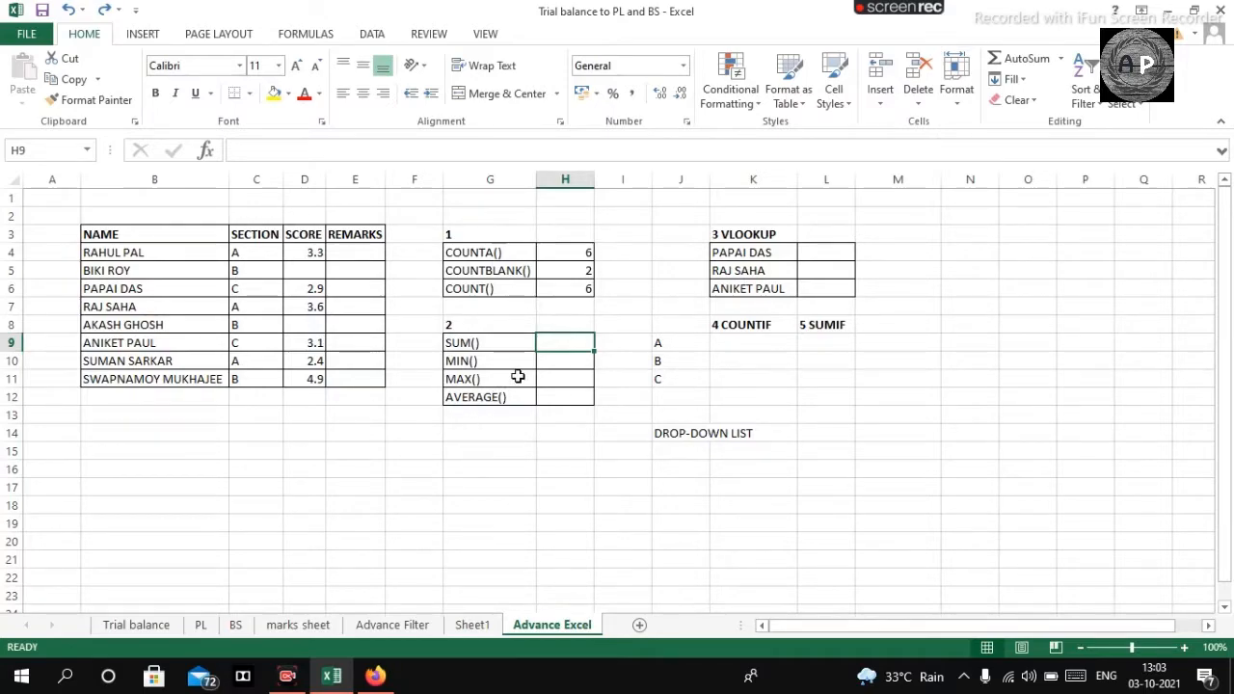
type("=sum")
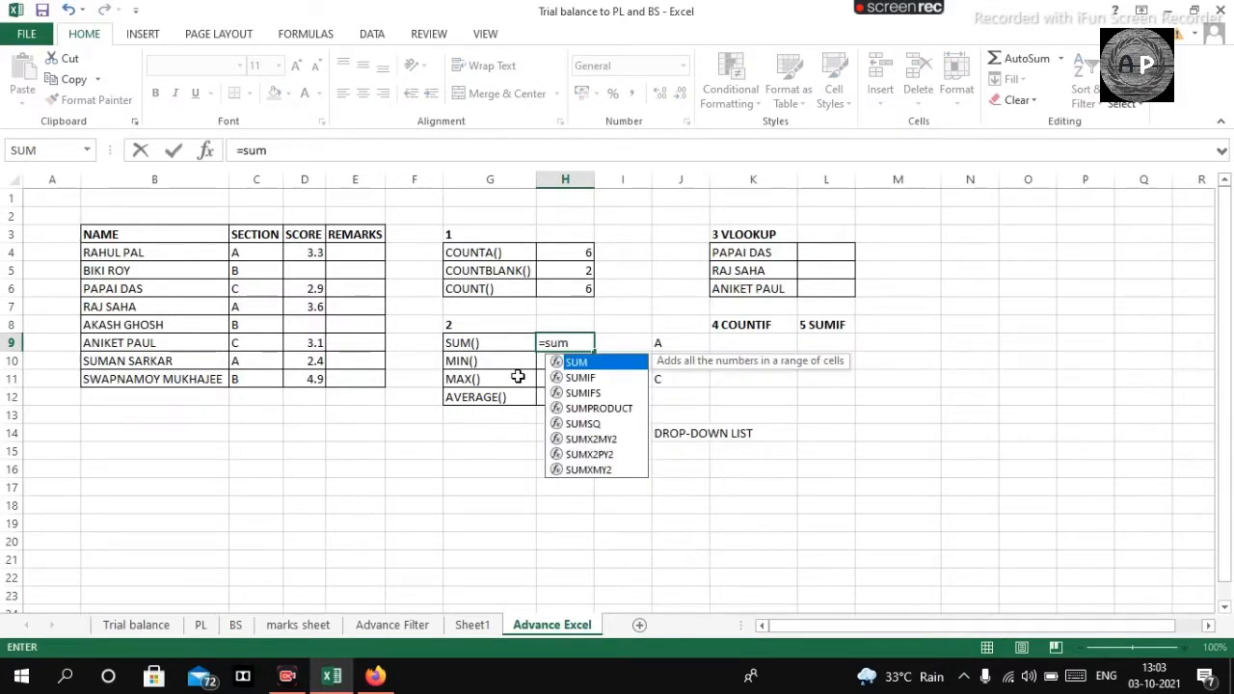
type("(")
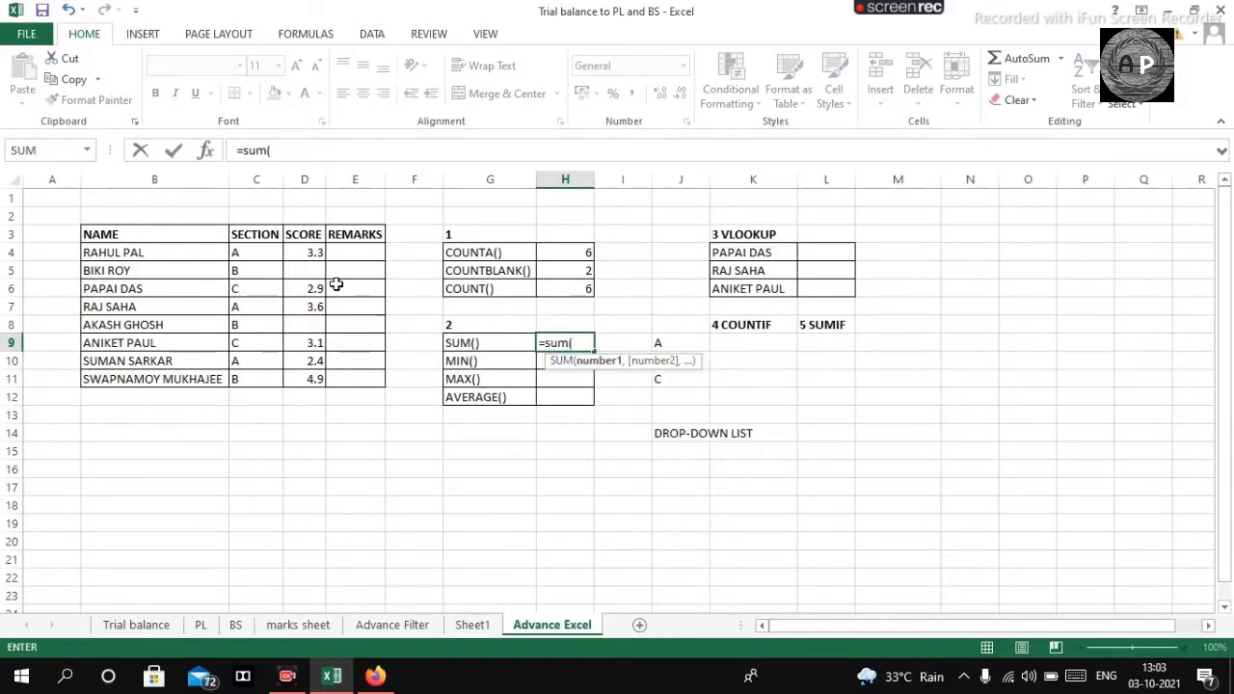
left_click_drag(318, 258, 326, 384)
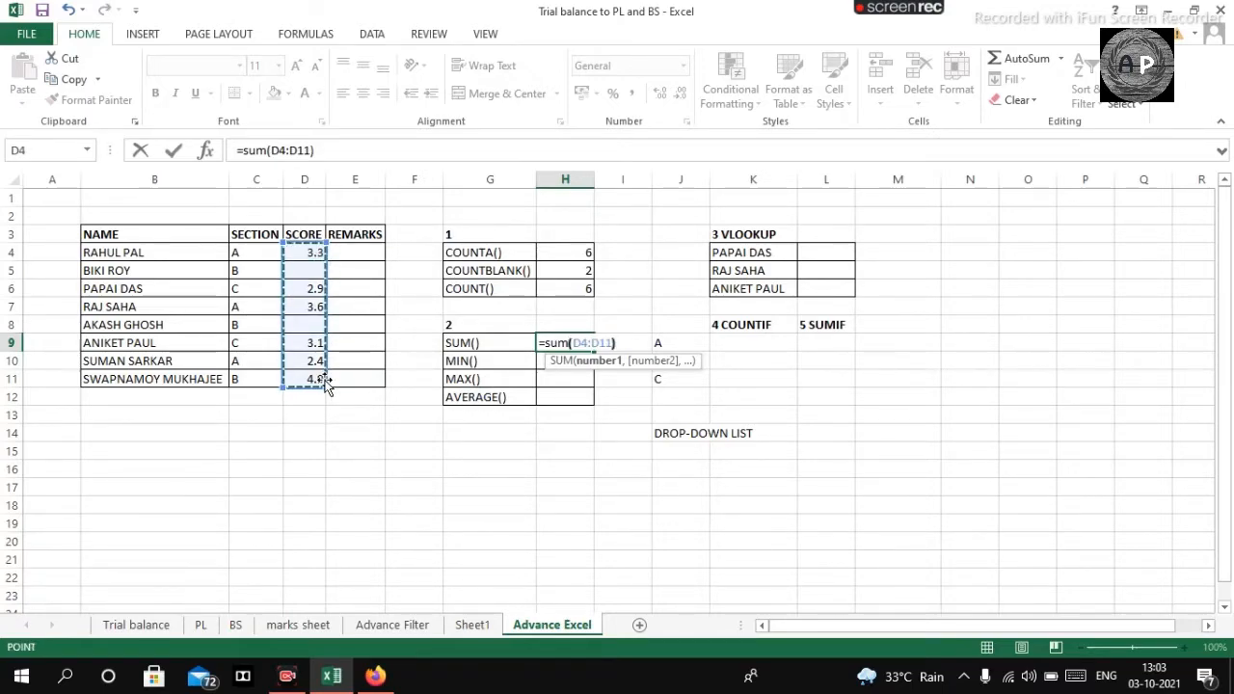
key("Return")
left_click(519, 490)
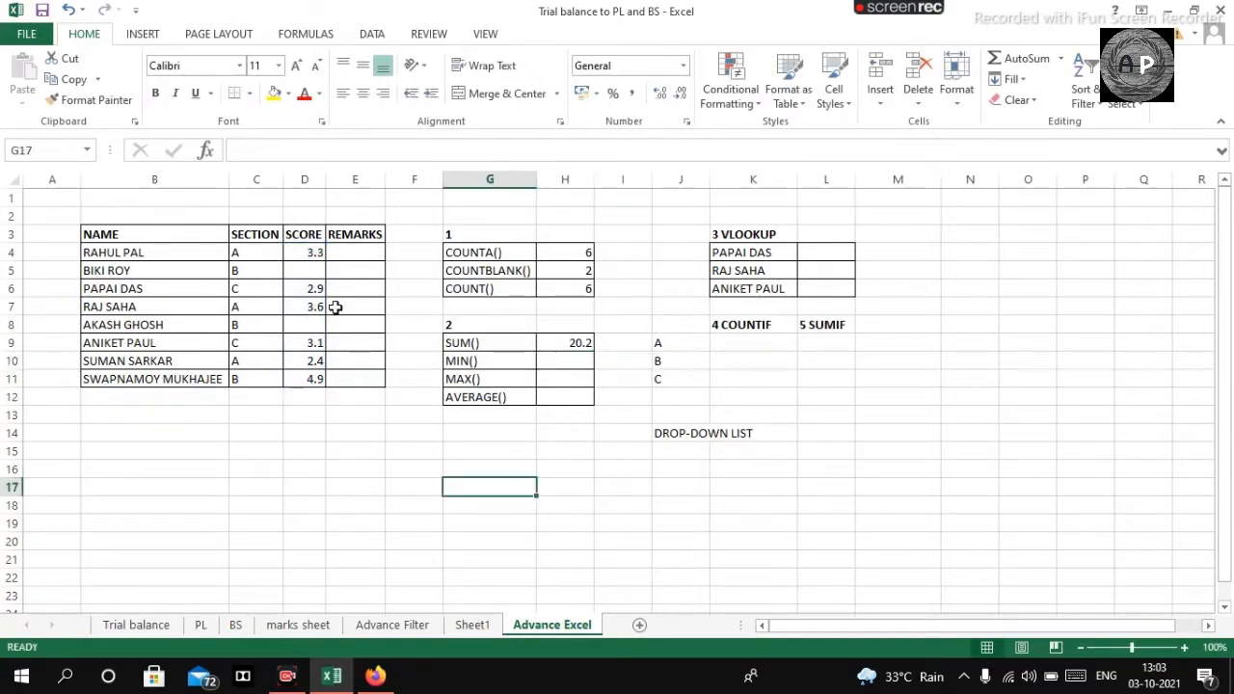
Step: Compare the SUM formula and result in H9 with the blank score cells D5 and D8
left_click(577, 343)
left_click(541, 487)
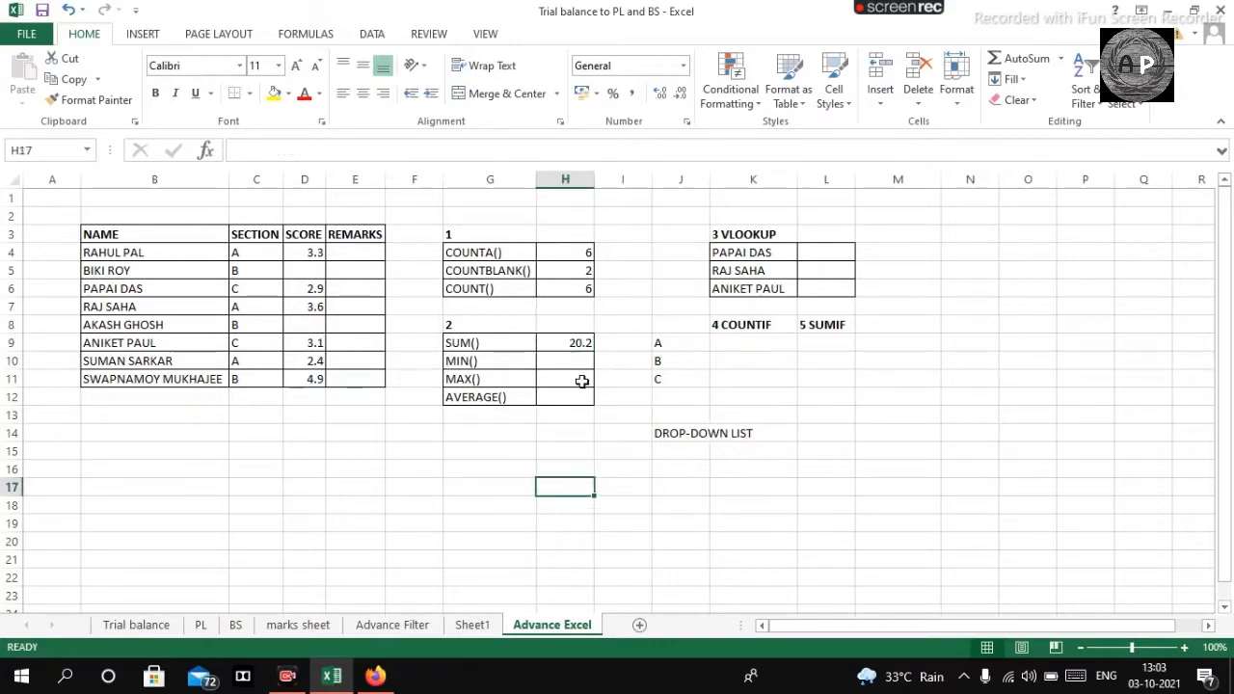
left_click(578, 342)
left_click(515, 499)
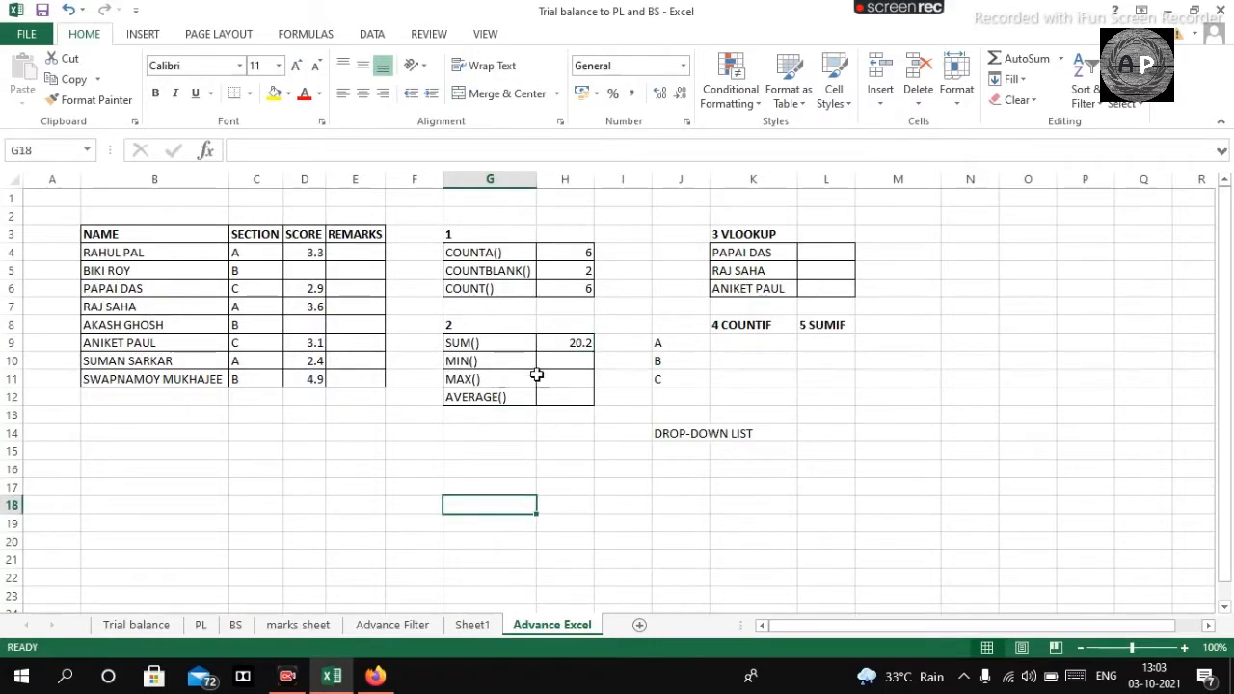
left_click(551, 343)
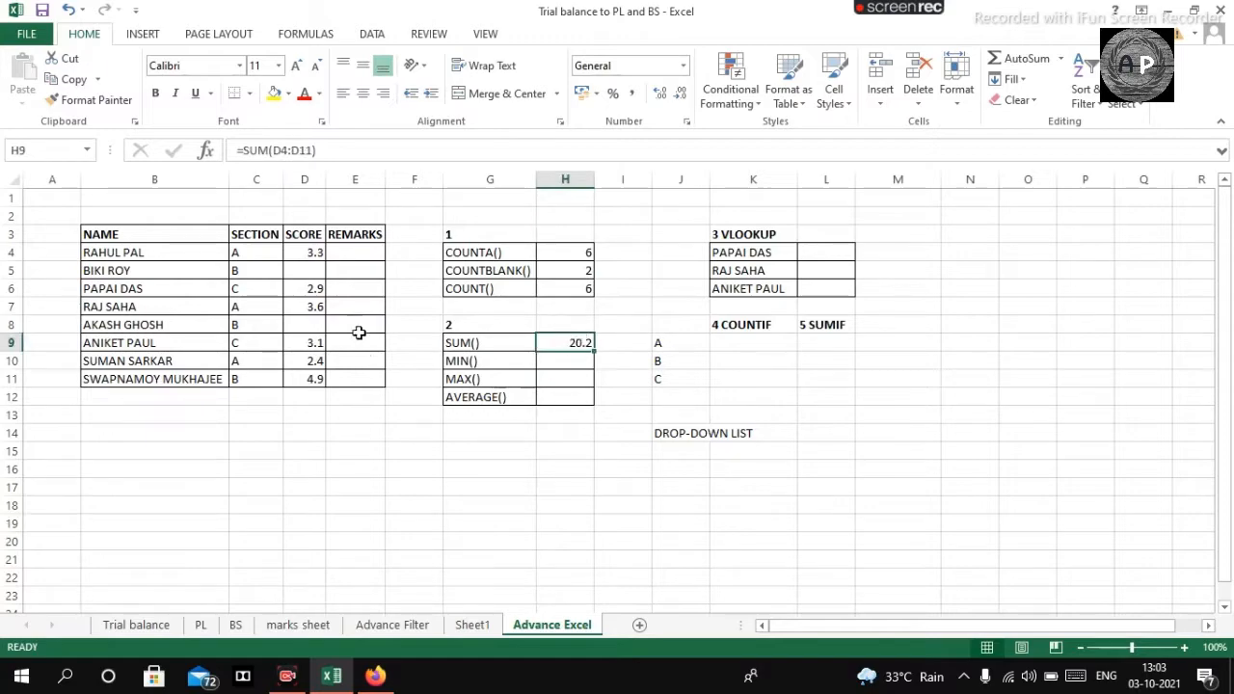
left_click(316, 270)
left_click(318, 325)
left_click(328, 455)
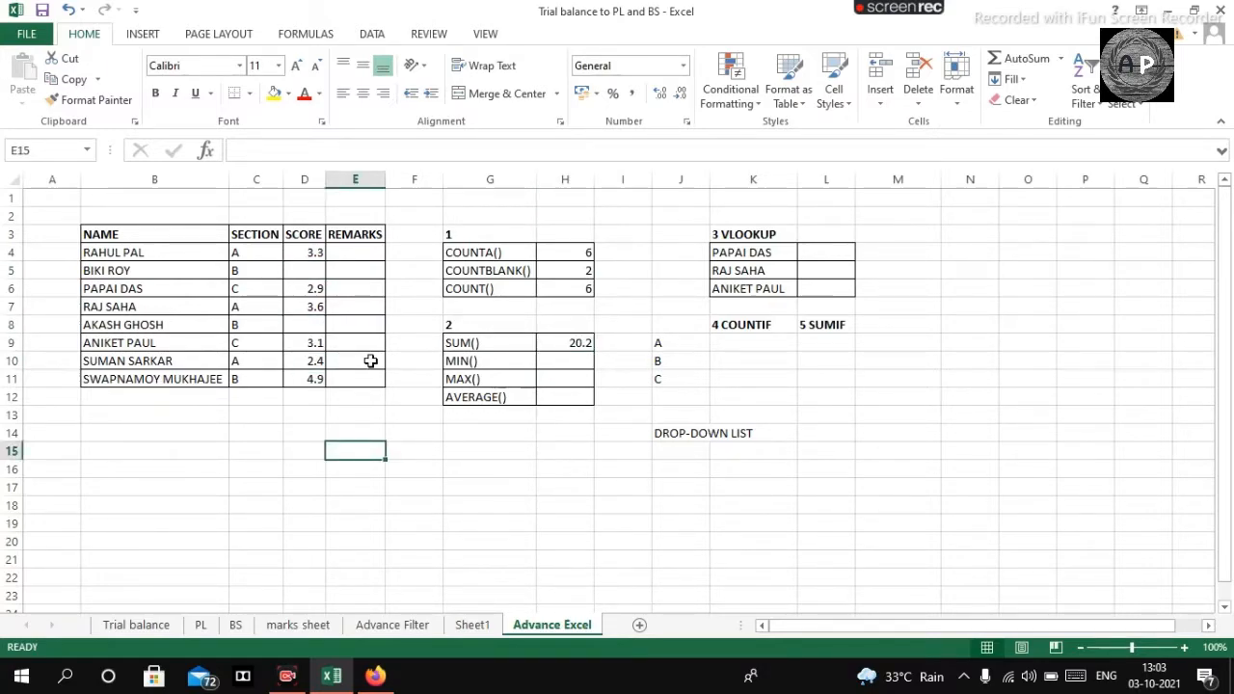
left_click_drag(581, 443, 562, 462)
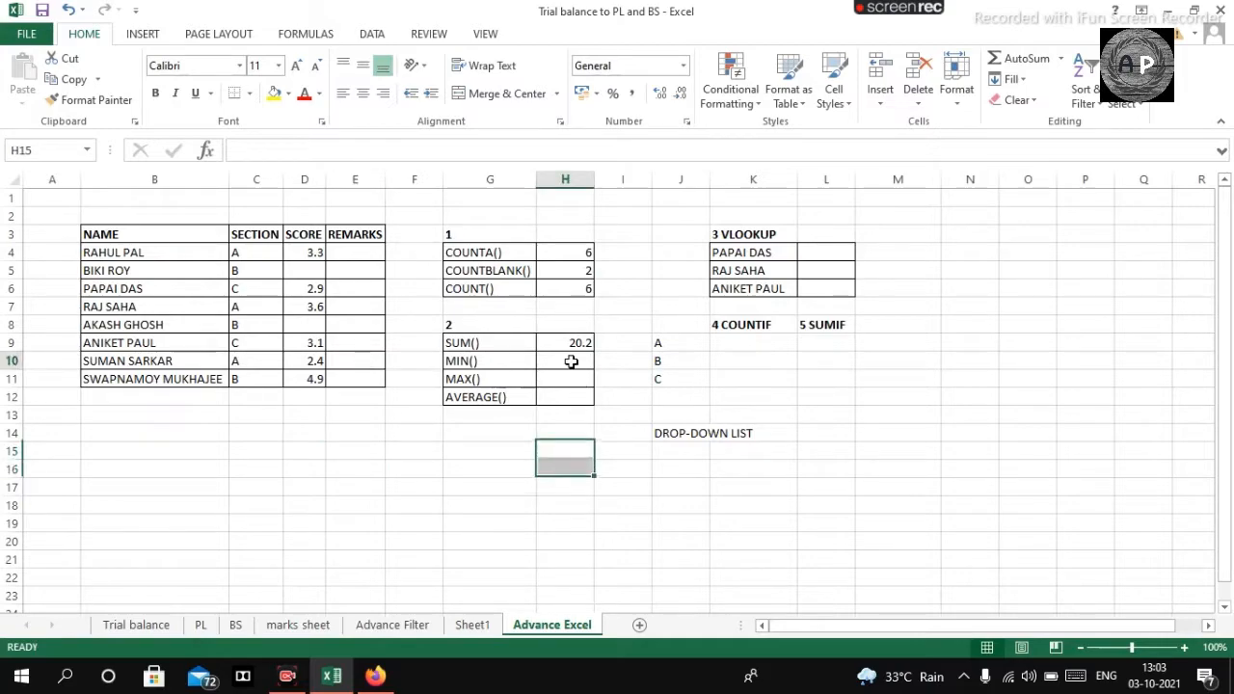
Step: Enter the MIN formula for the scores D4:D11 in cell H10
left_click(571, 361)
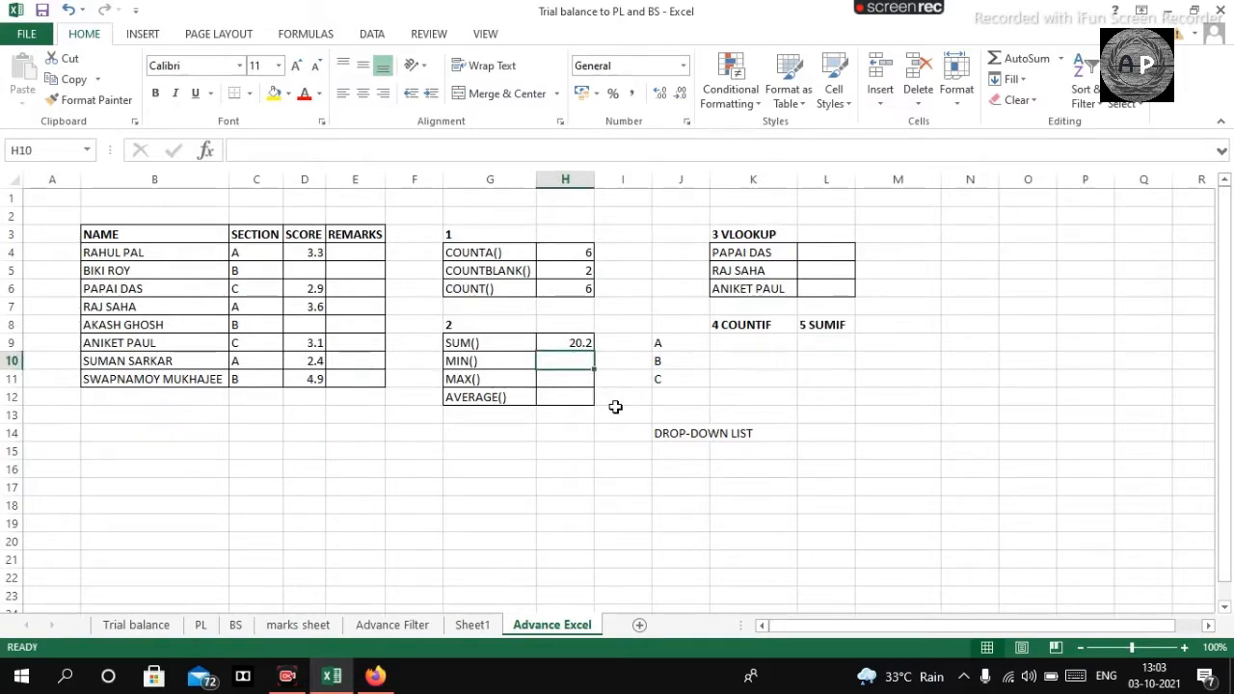
type("=")
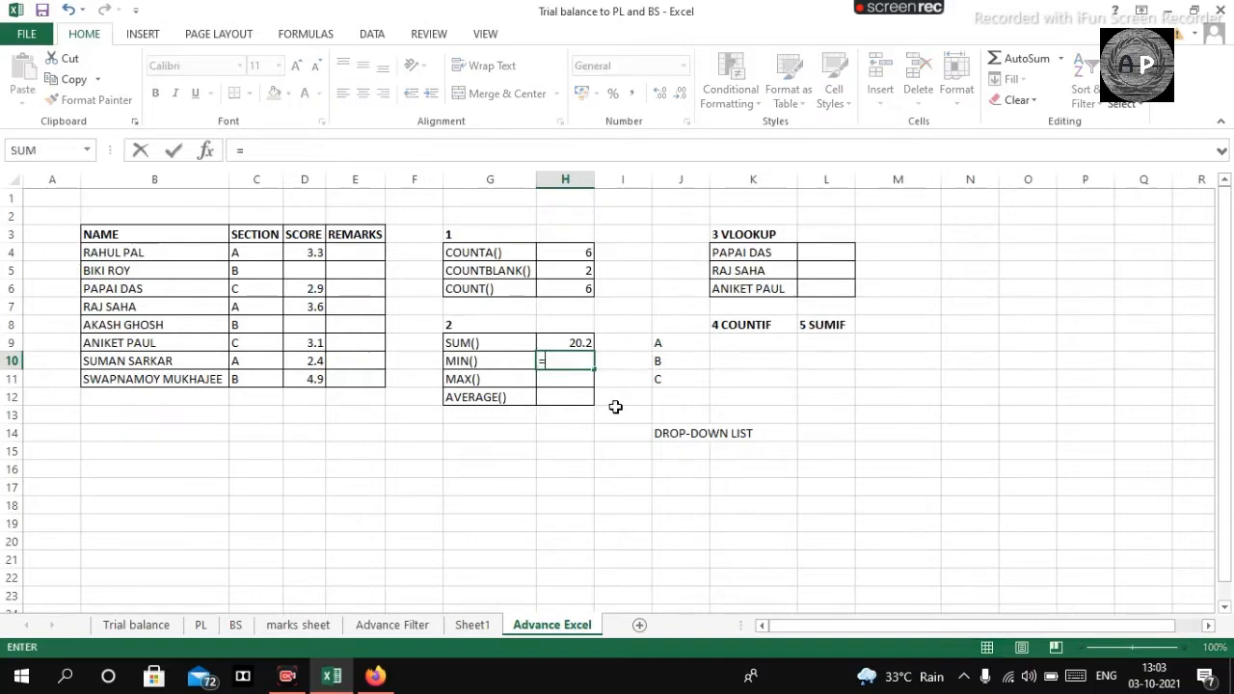
type("min")
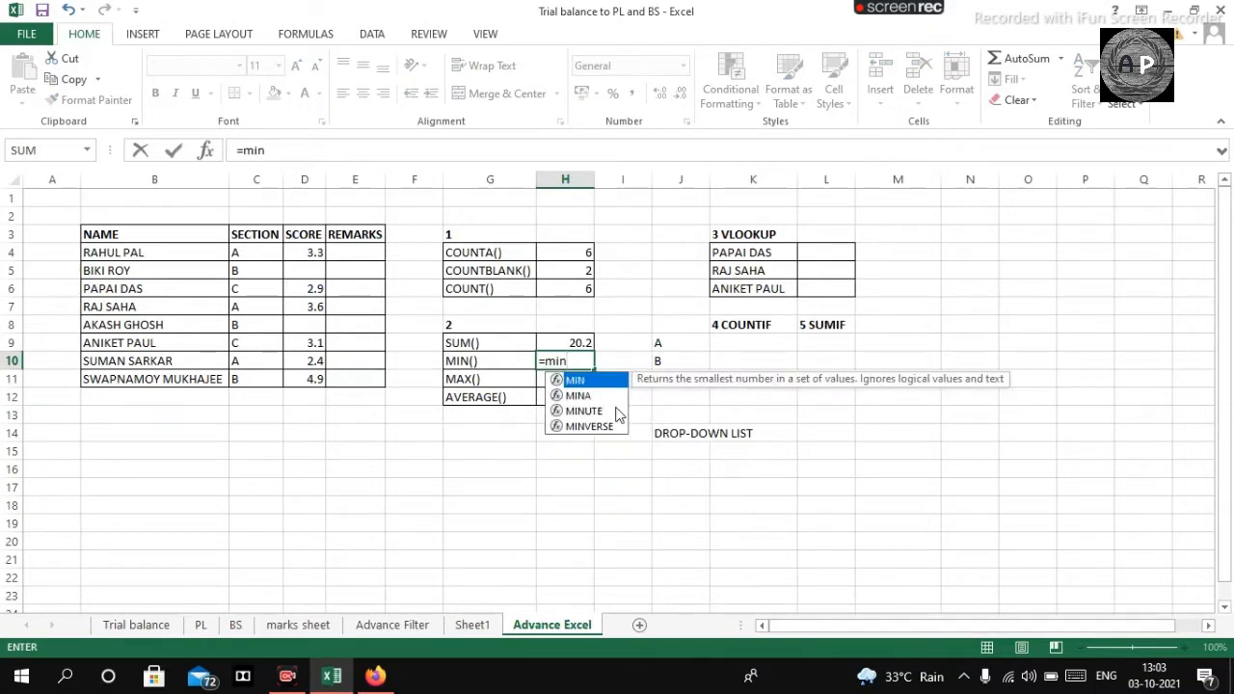
key("Tab")
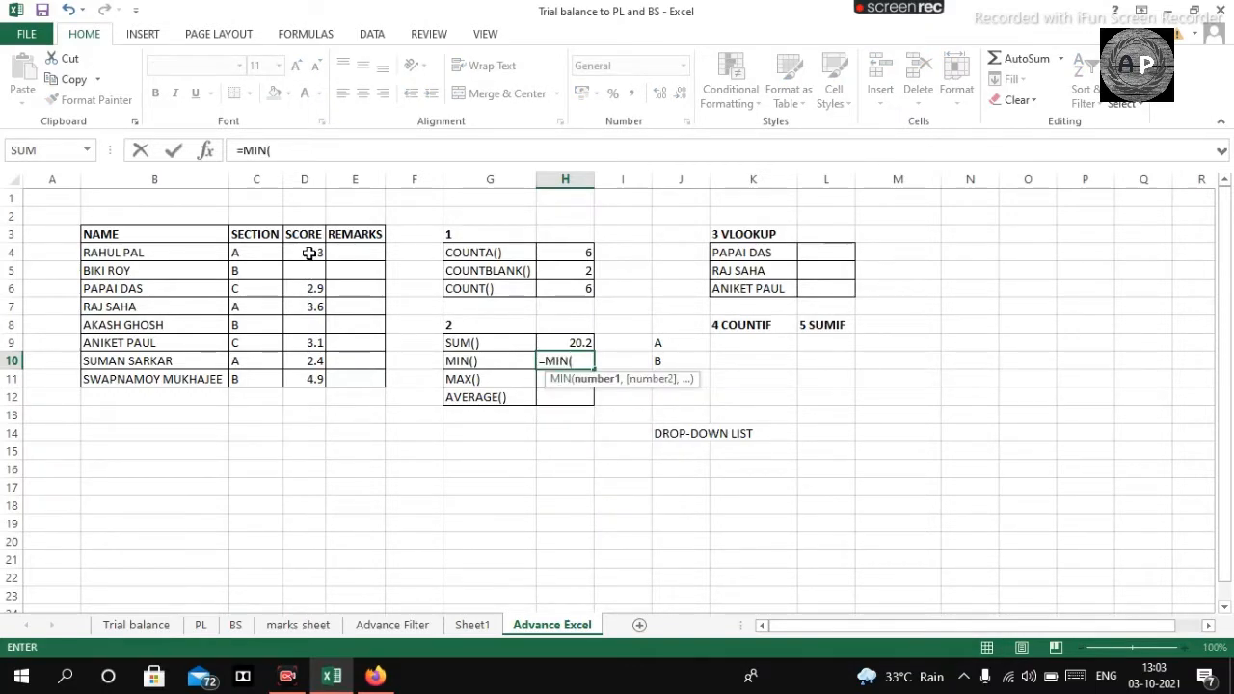
left_click_drag(311, 252, 319, 375)
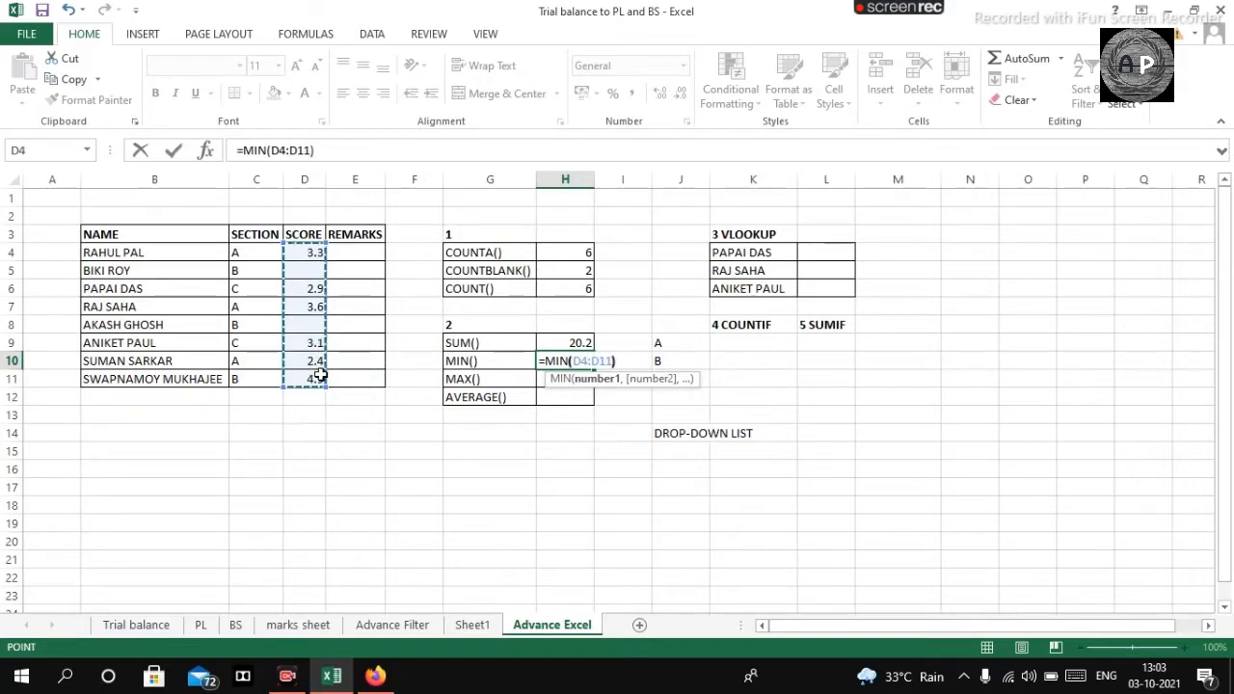
type(")")
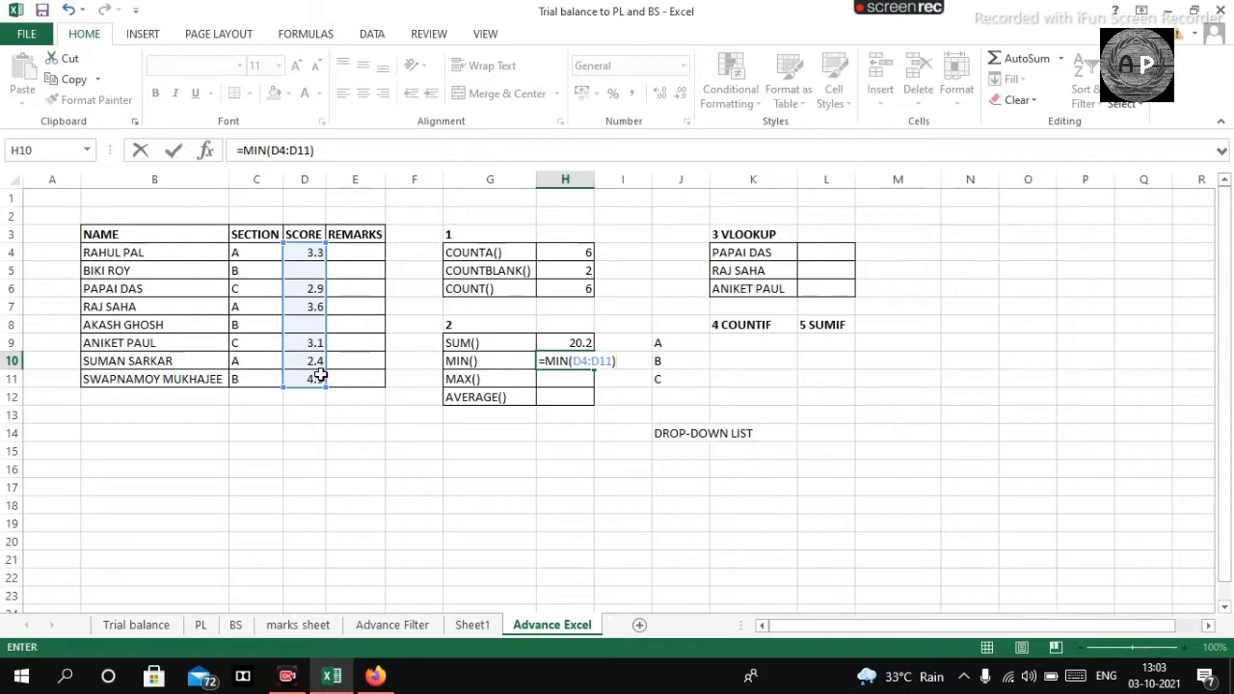
key("Return")
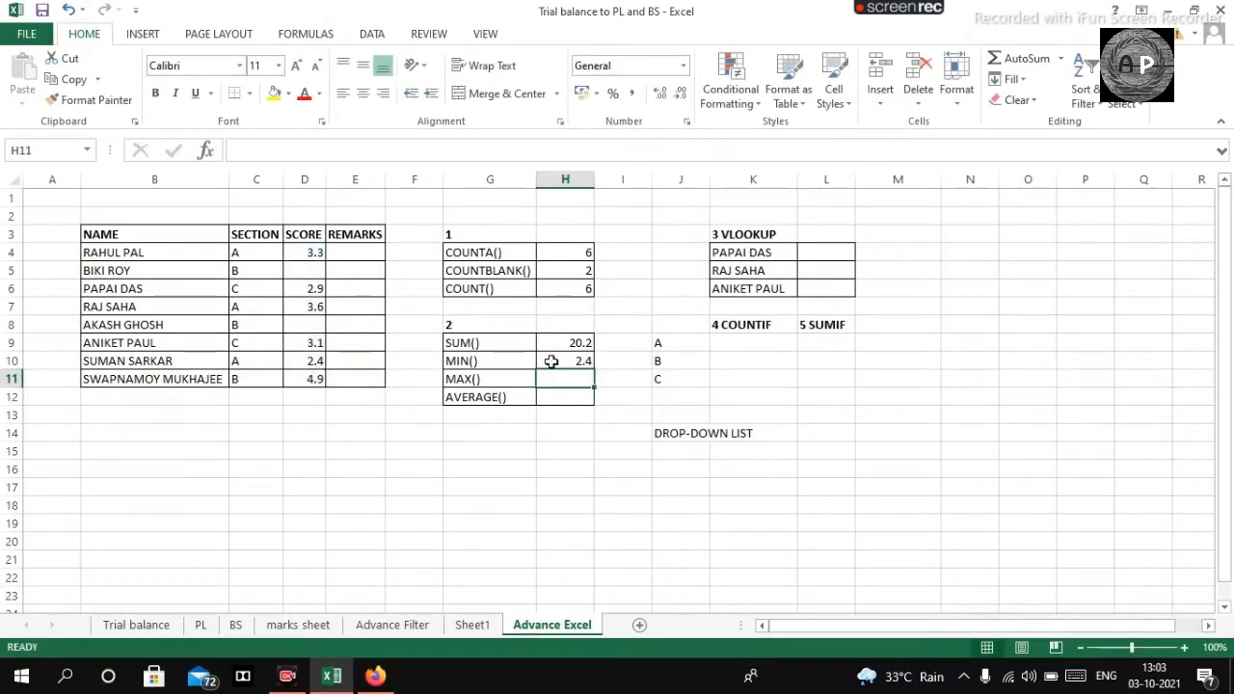
Step: Compare the MIN formula and result in H10 with the score in D10 and the other scores in column D
left_click(584, 361)
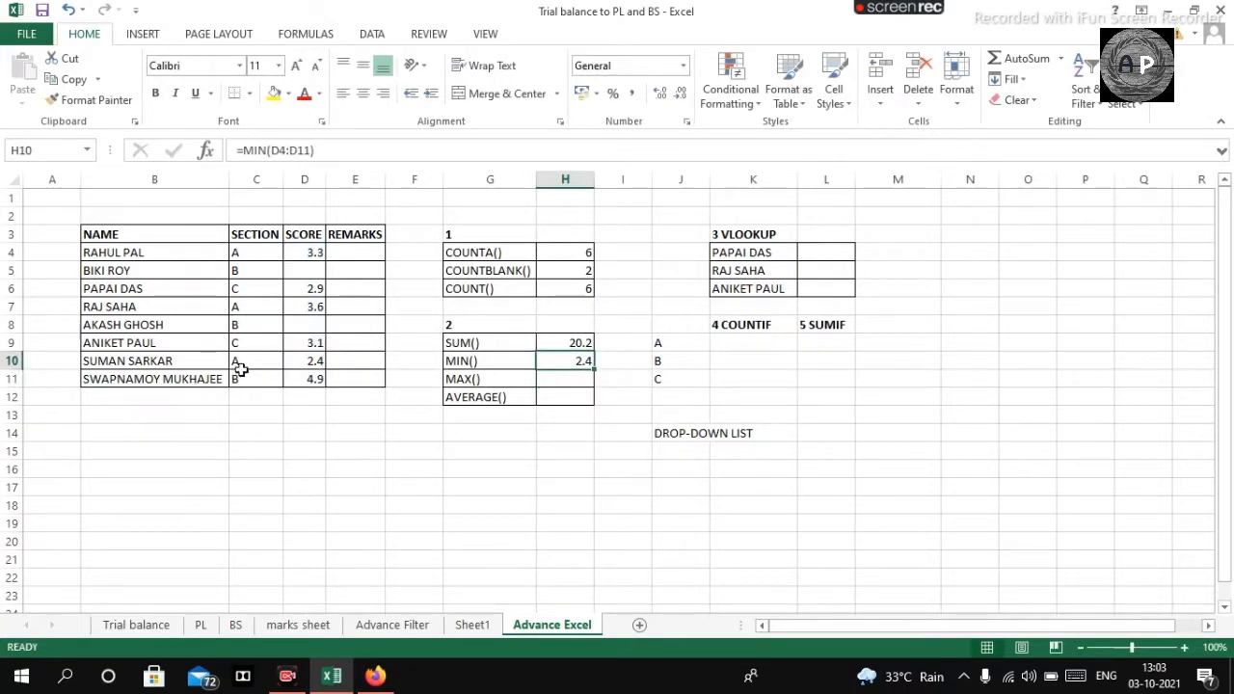
left_click(305, 362)
left_click_drag(171, 361, 320, 360)
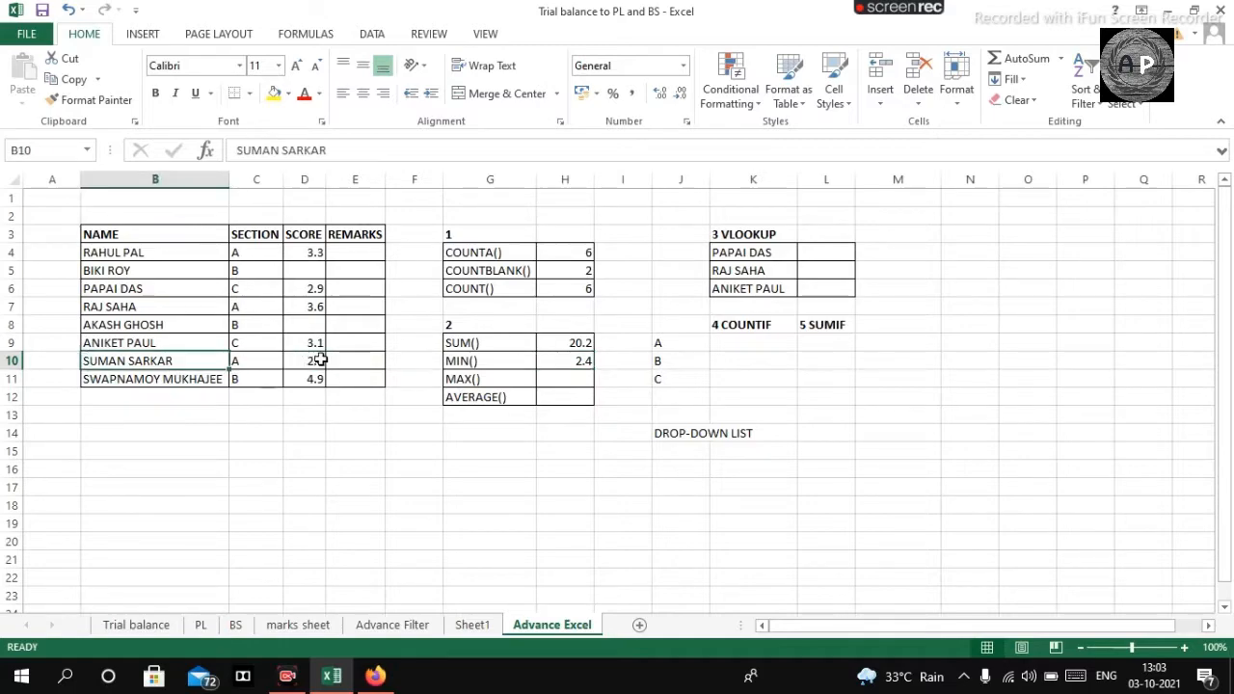
left_click(317, 360)
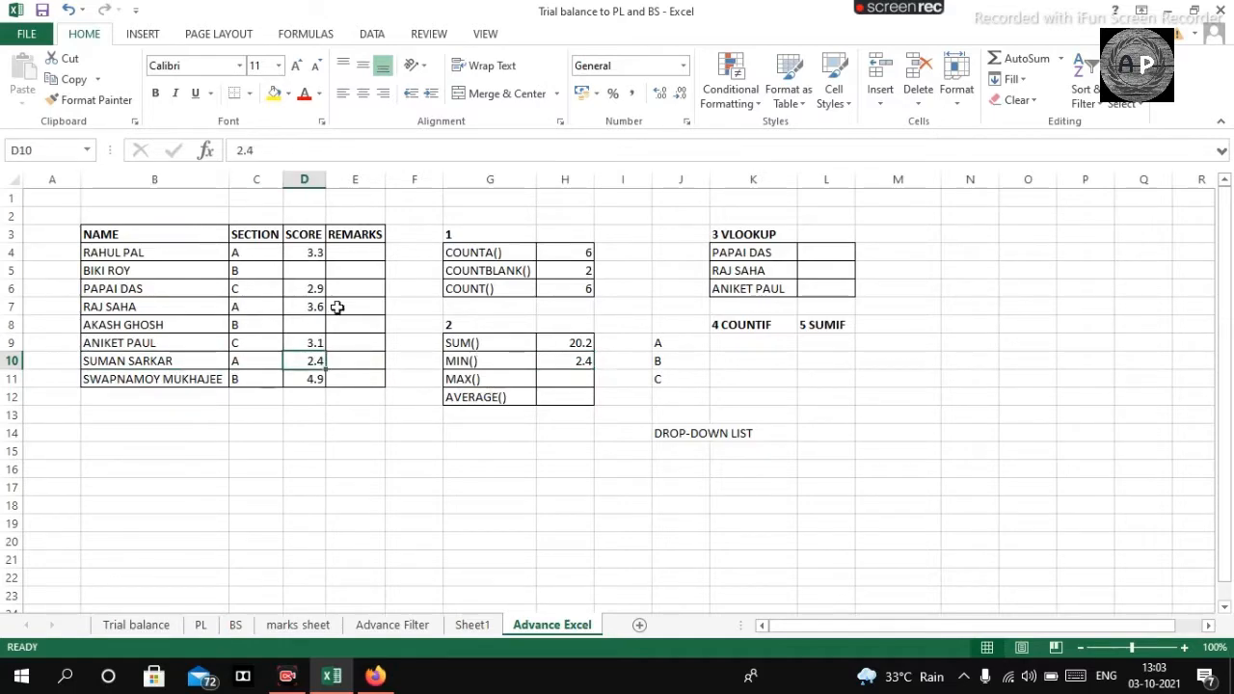
left_click(375, 466)
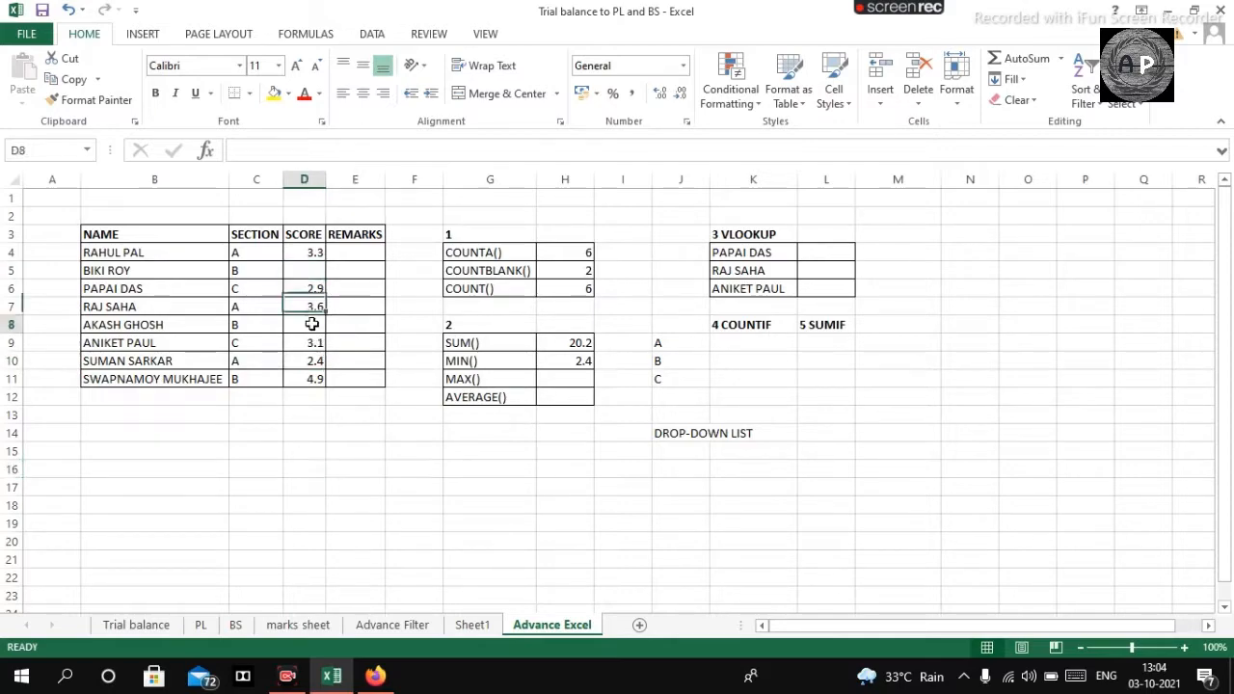
left_click(582, 360)
left_click(455, 472)
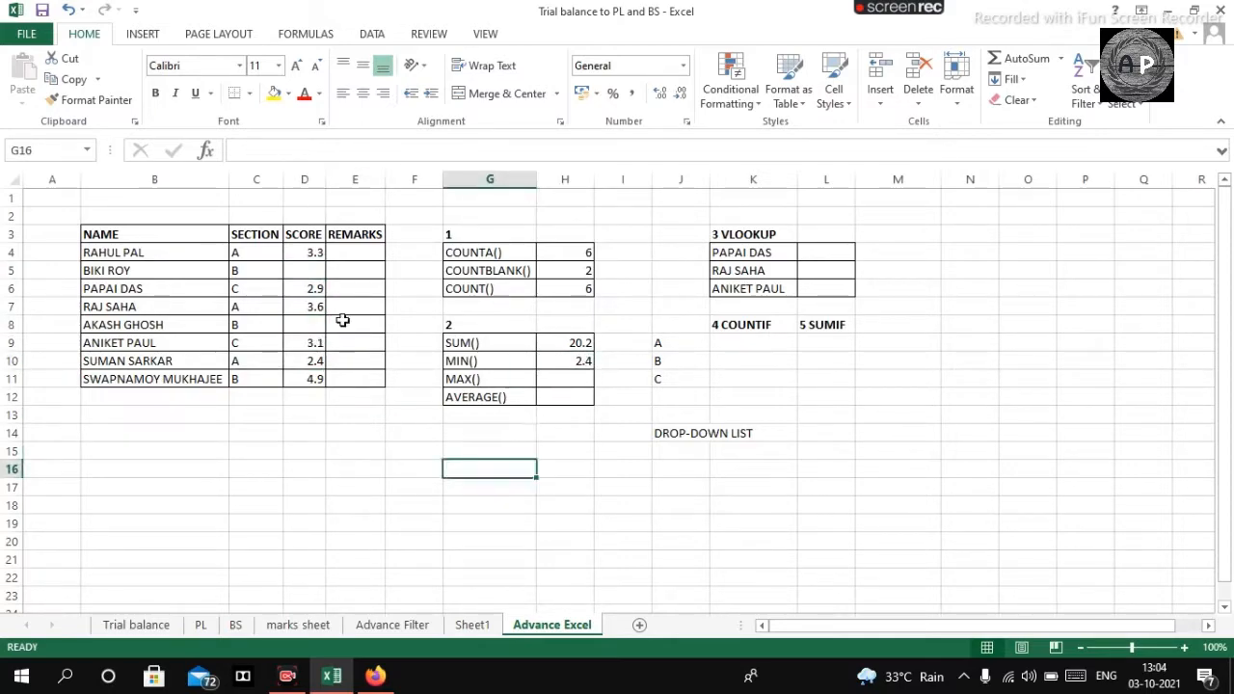
Step: Enter 0 in the blank score cell D5 to test the MIN formula, and undo the entry
left_click(318, 269)
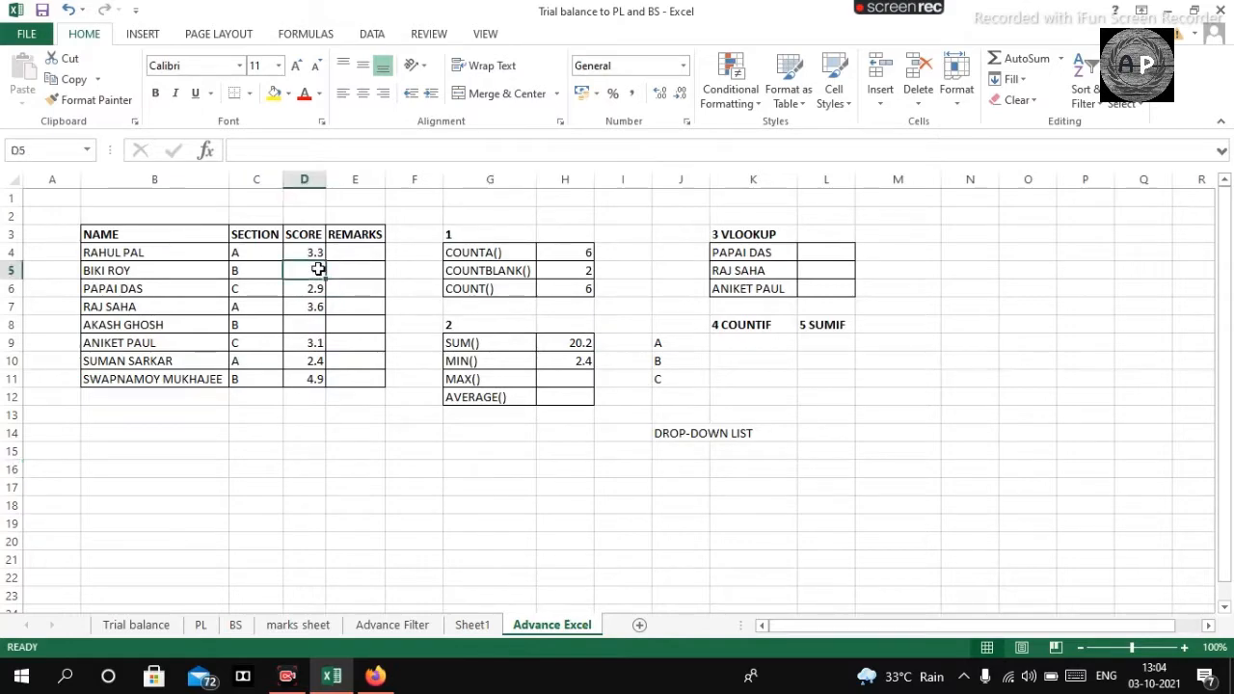
type("0")
key("Return")
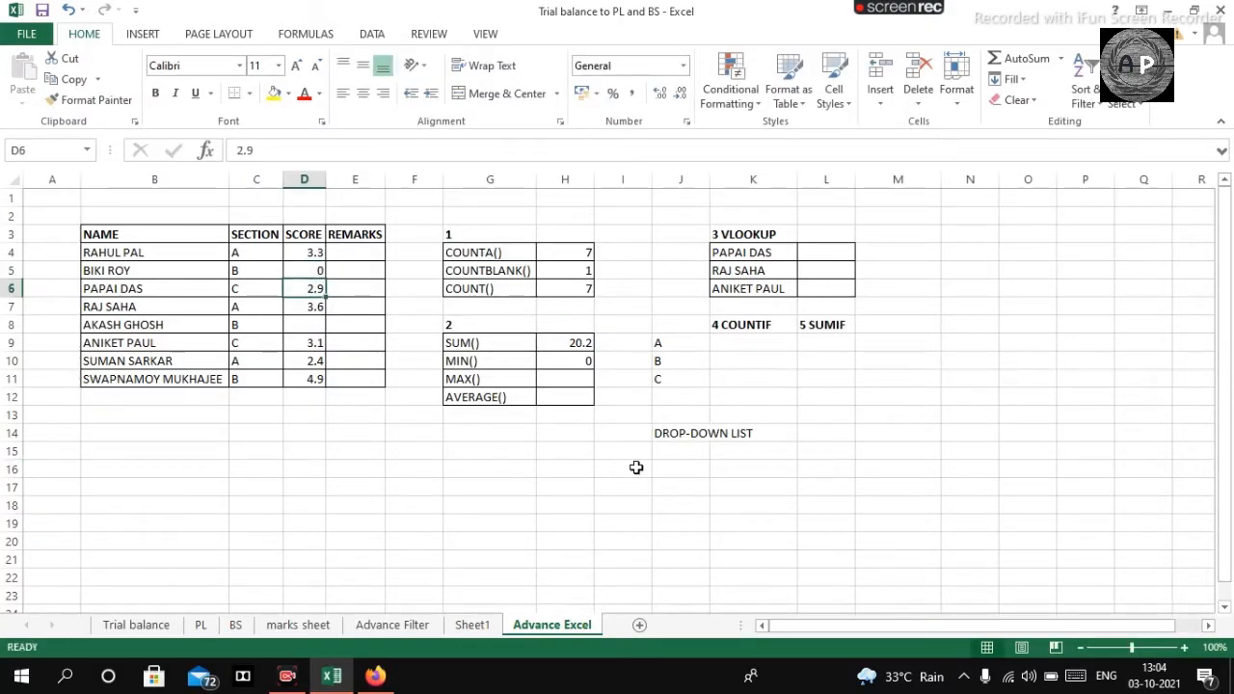
left_click(586, 356)
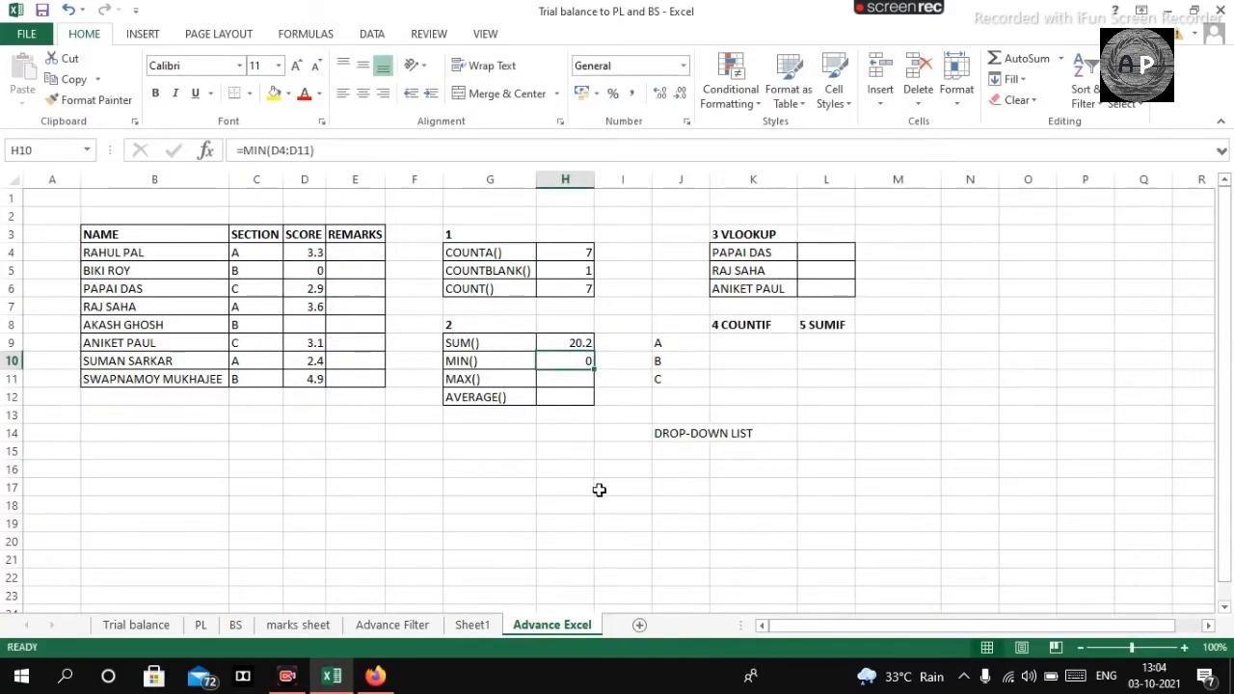
key("ctrl+z")
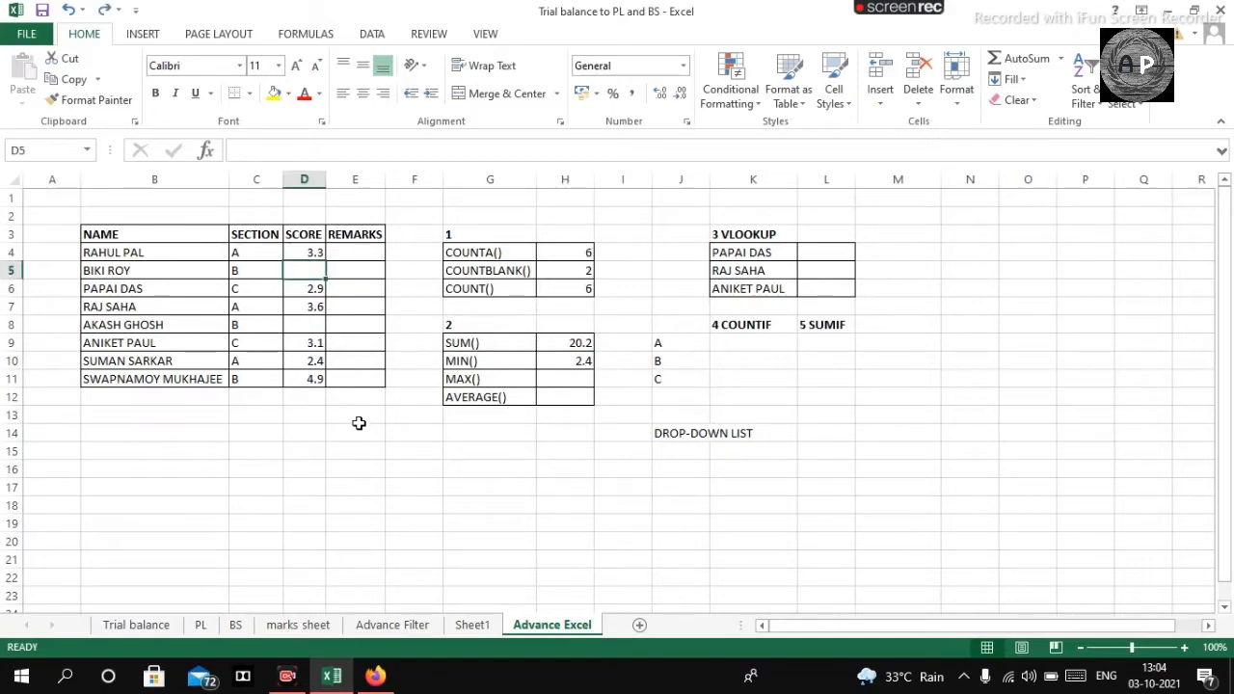
left_click(312, 485)
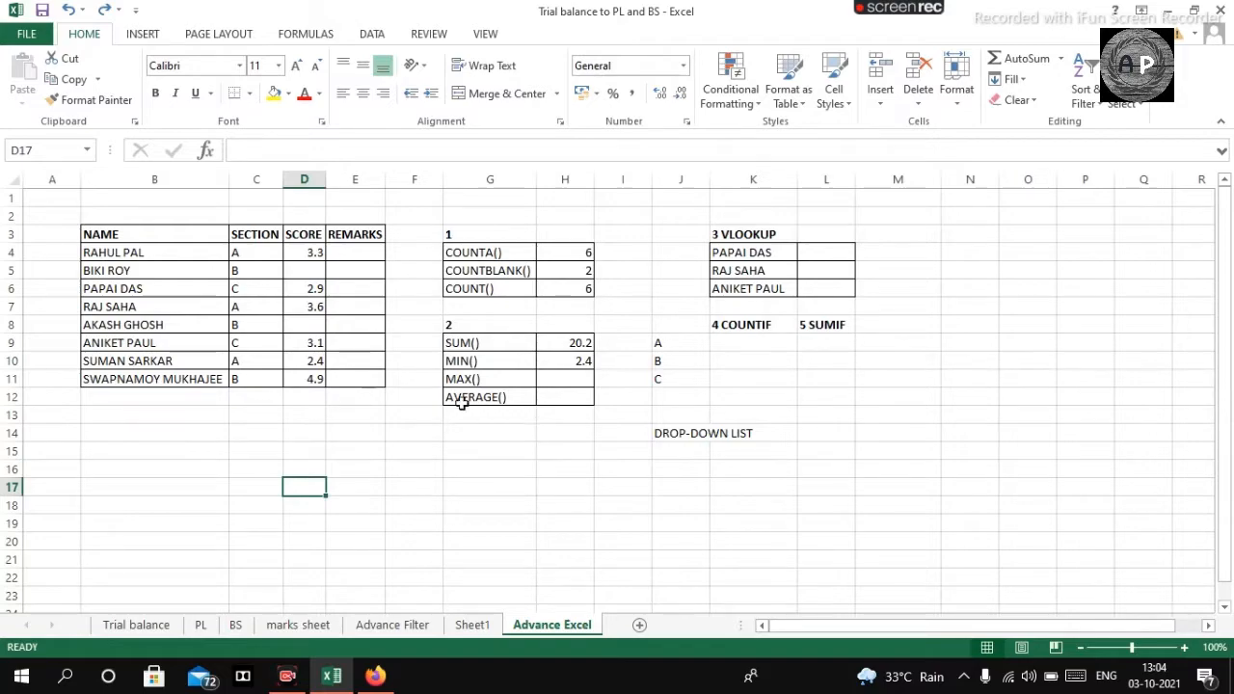
Step: Enter the MAX formula for the scores D4:D11 in cell H11
left_click(482, 378)
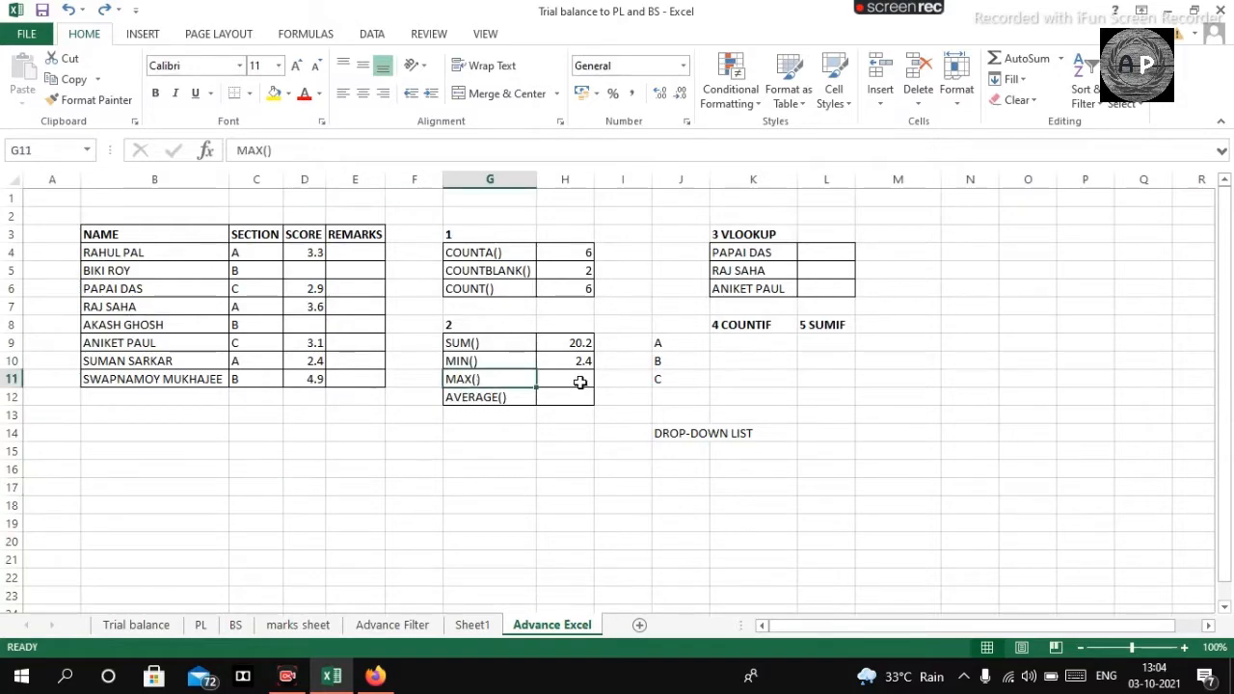
left_click(579, 383)
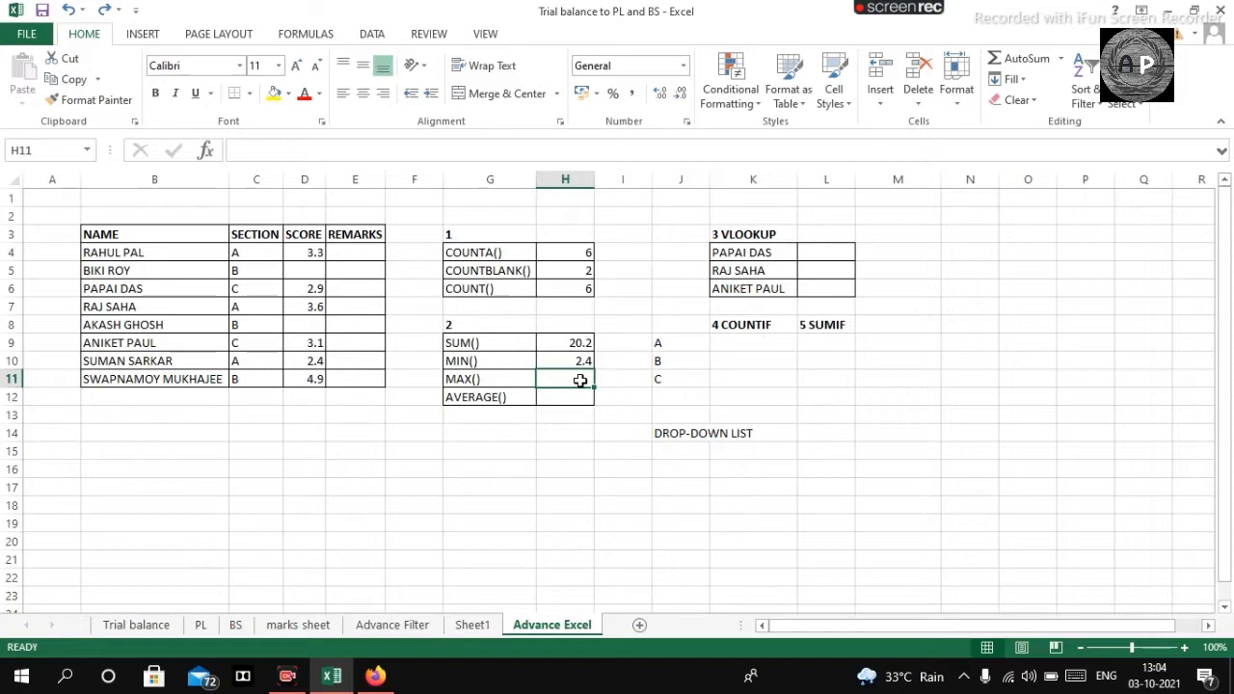
type("=")
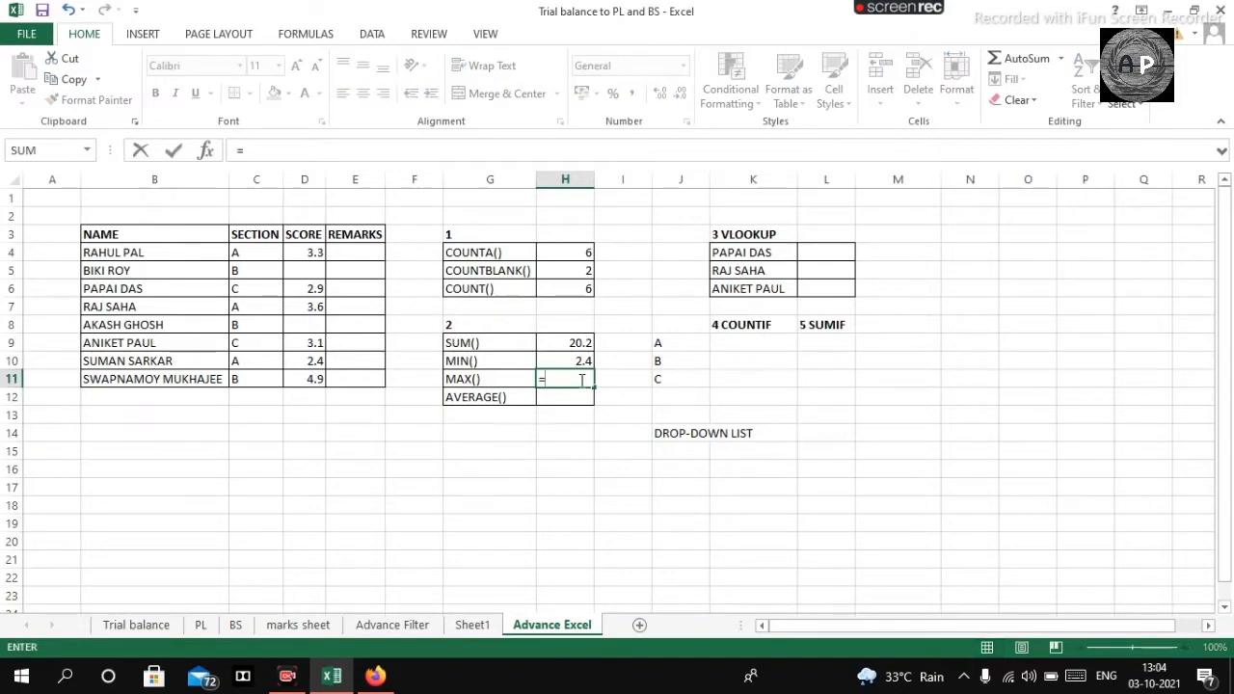
type("max")
key("Tab")
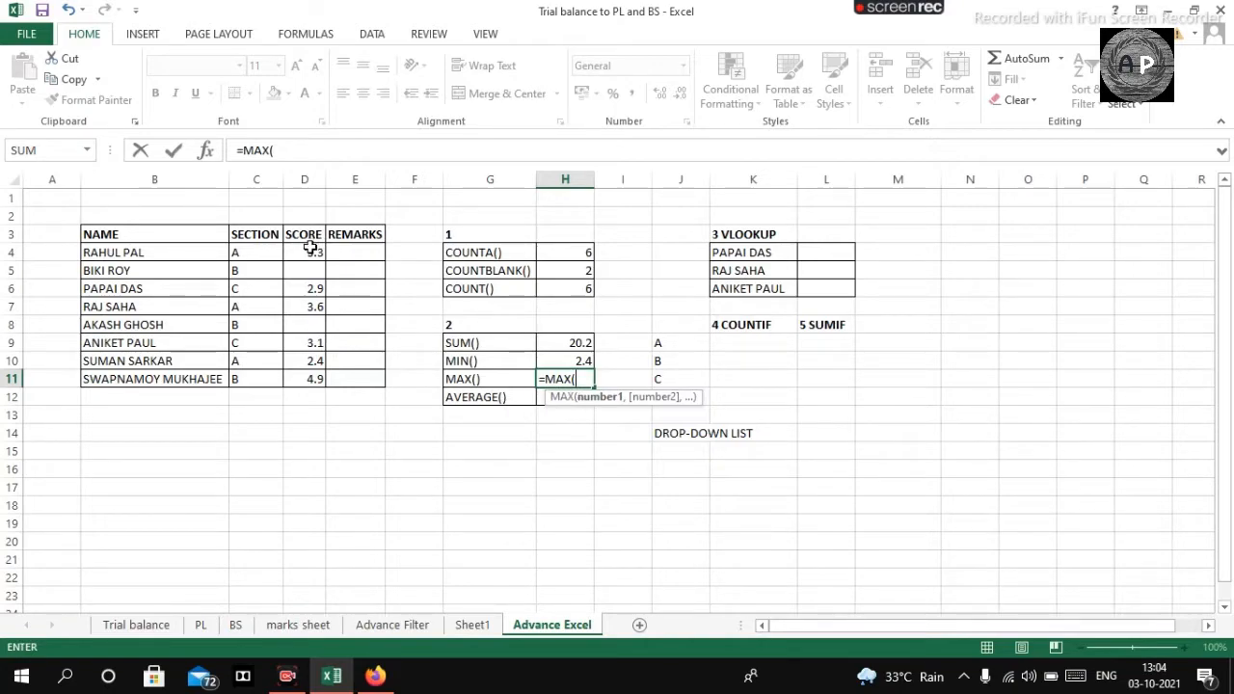
left_click_drag(310, 247, 318, 378)
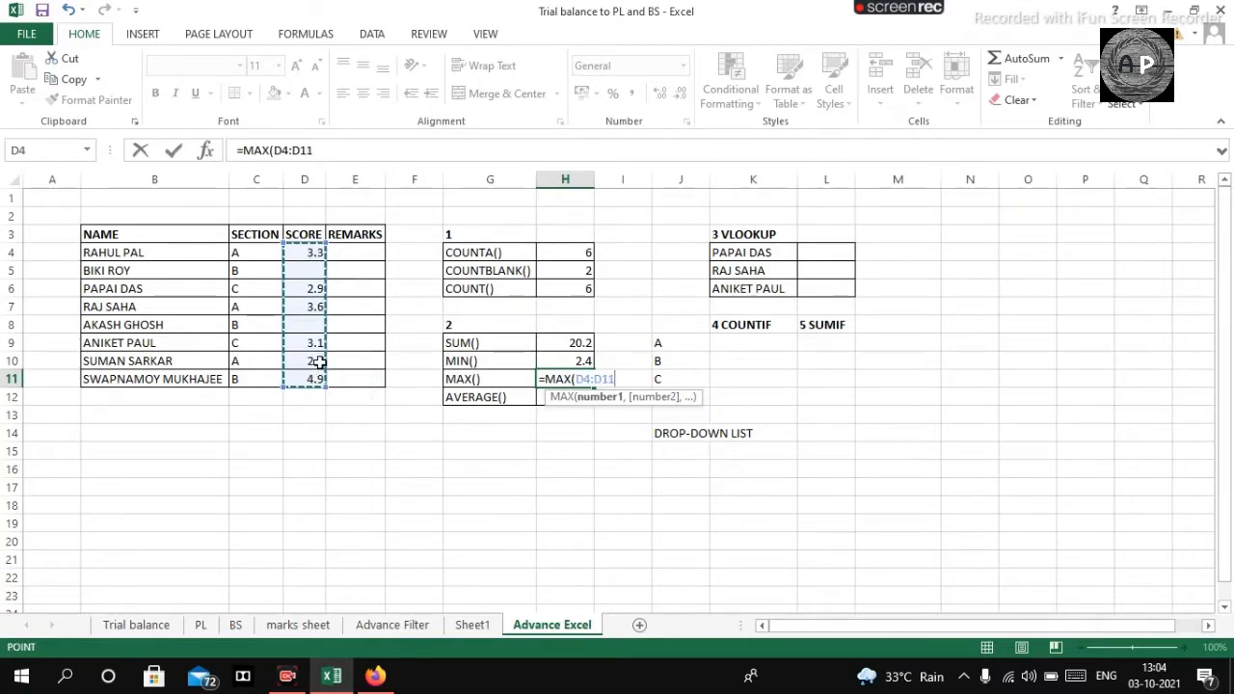
type(")")
key("Return")
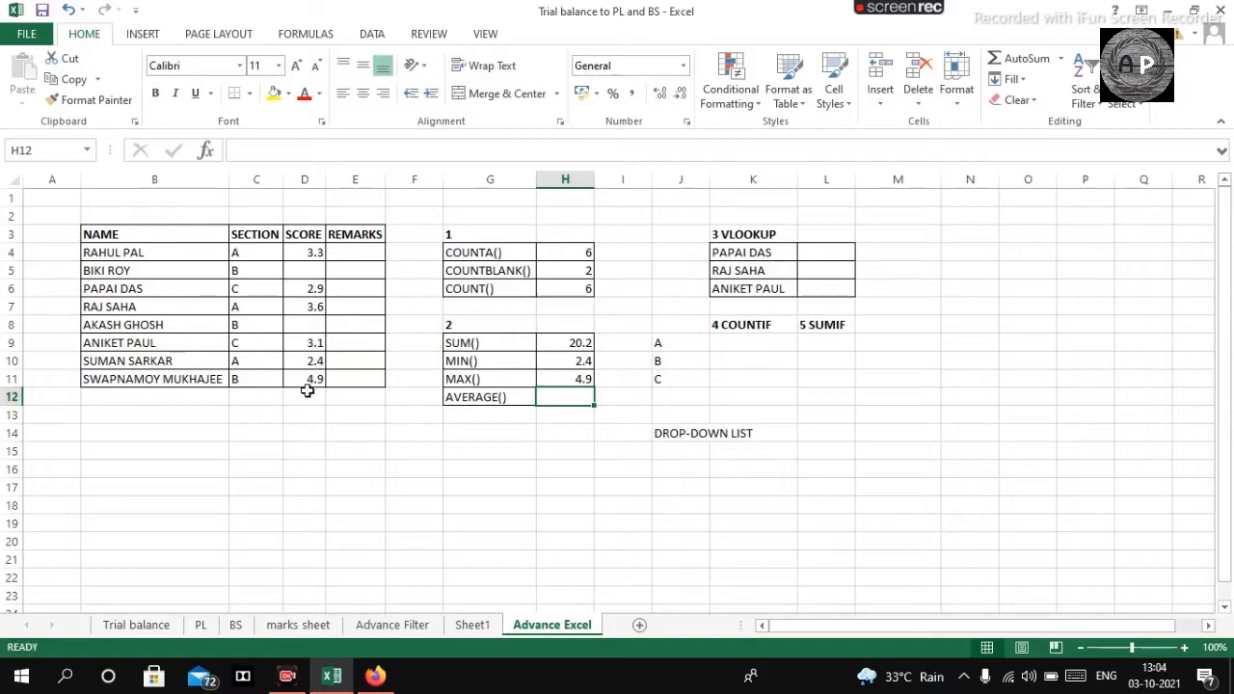
Step: Compare the MAX formula and result in H11 with the student name and score in row 11
left_click(551, 379)
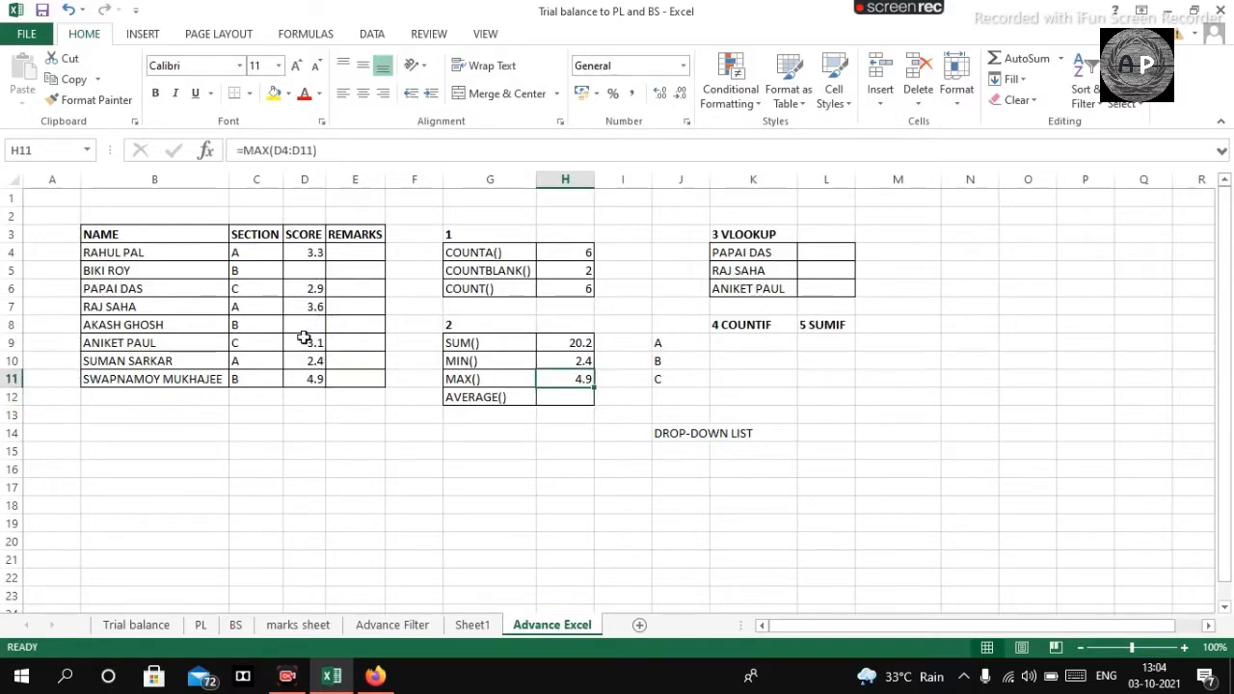
left_click(311, 382)
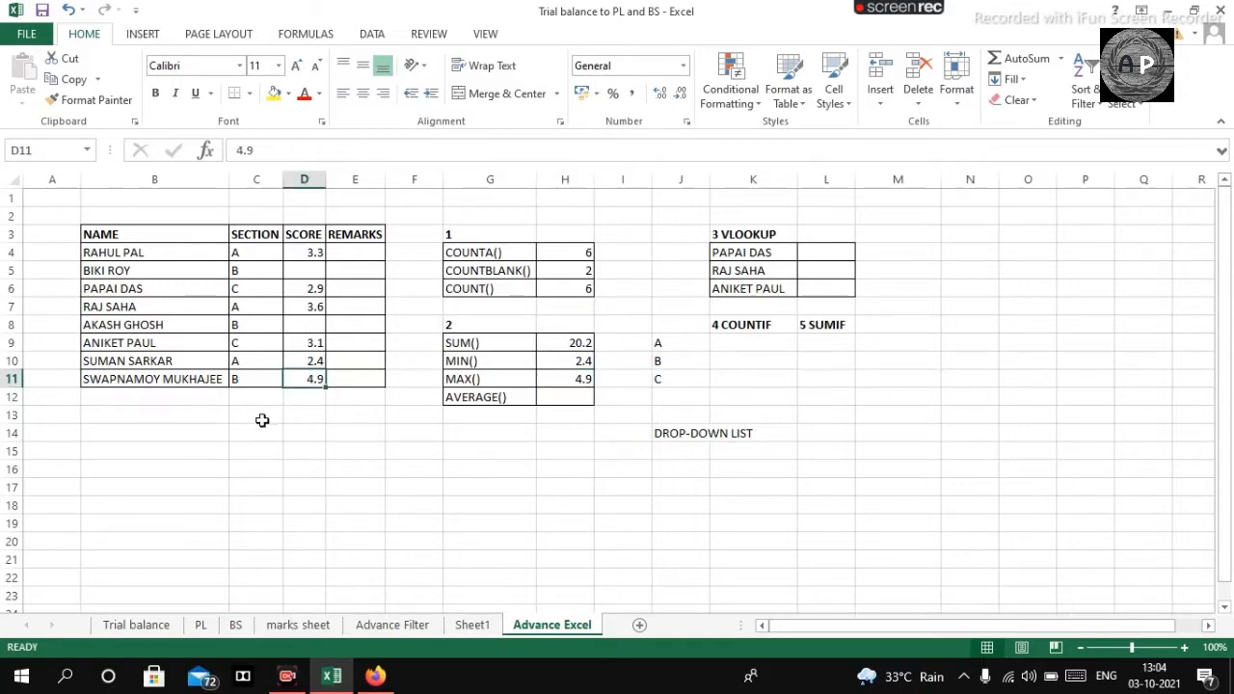
left_click(278, 399)
left_click(187, 379)
left_click(314, 379)
left_click(370, 472)
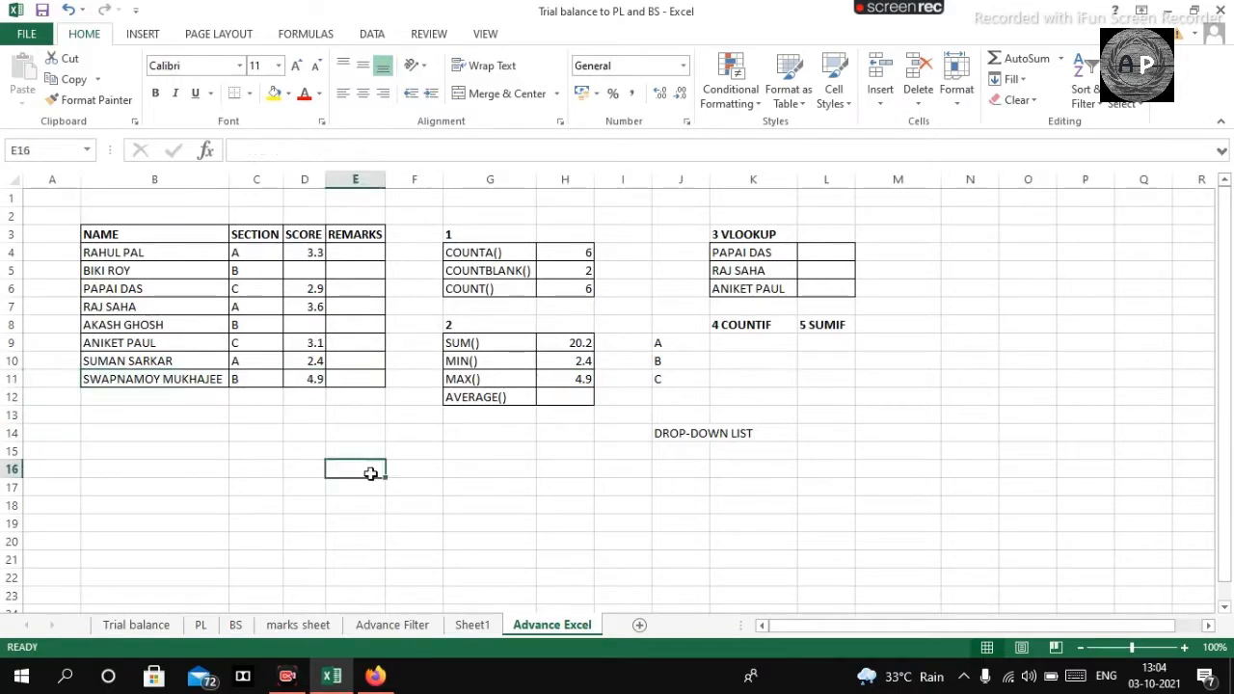
left_click(526, 491)
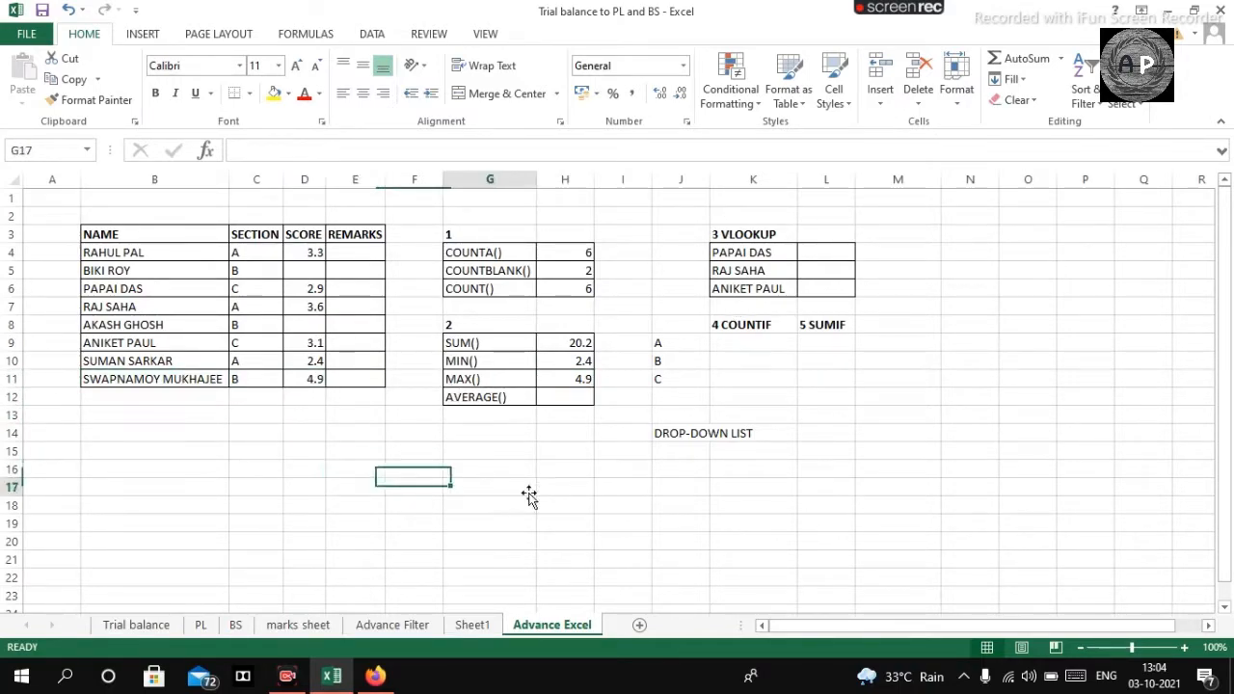
left_click(578, 376)
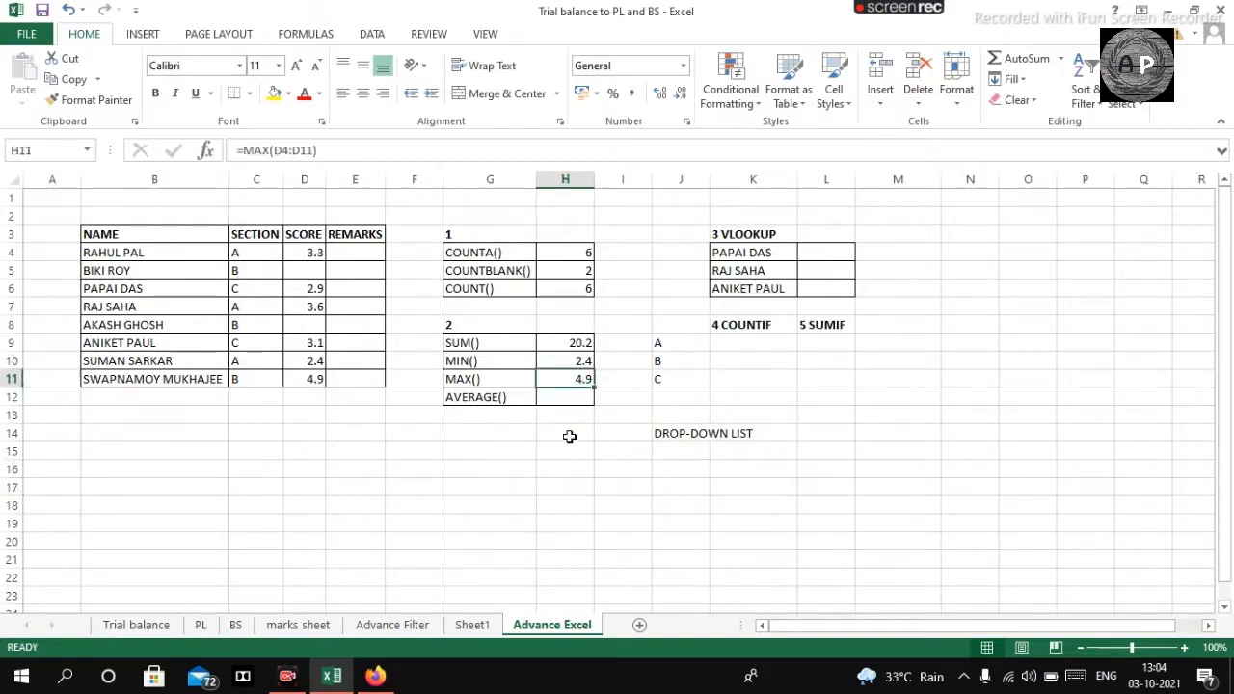
Step: Enter the AVERAGE formula for the scores D4:D11 in cell H12 and check its result
left_click(551, 401)
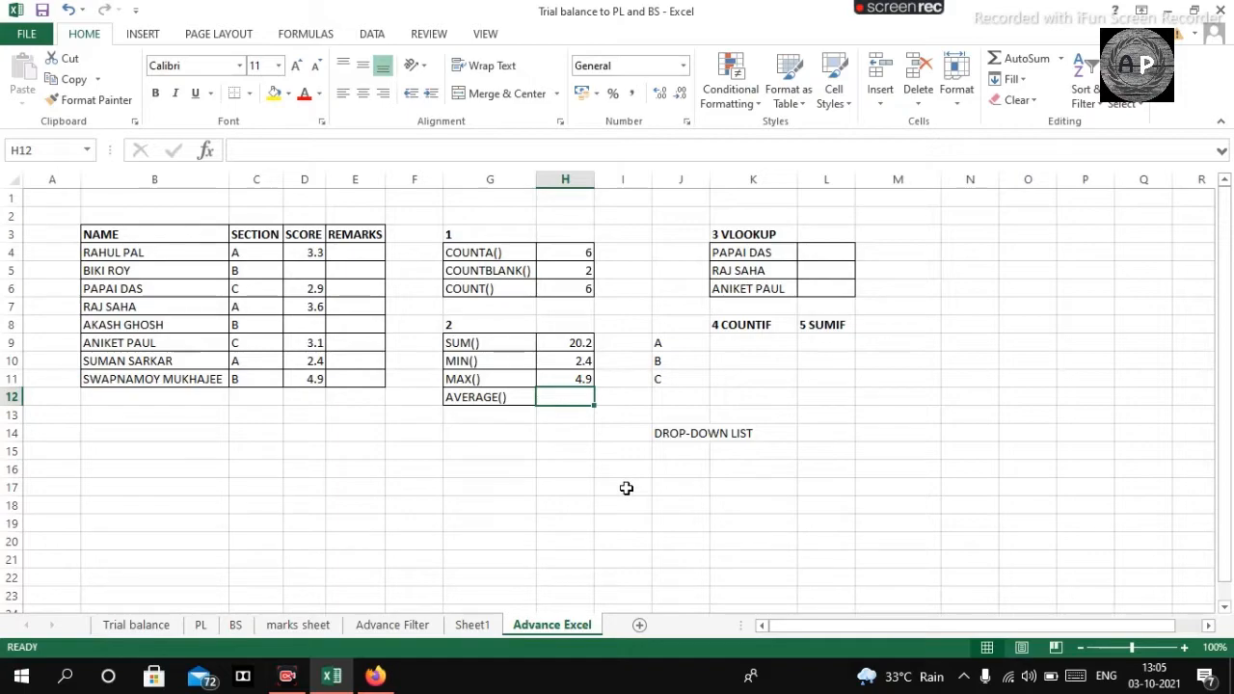
type("=")
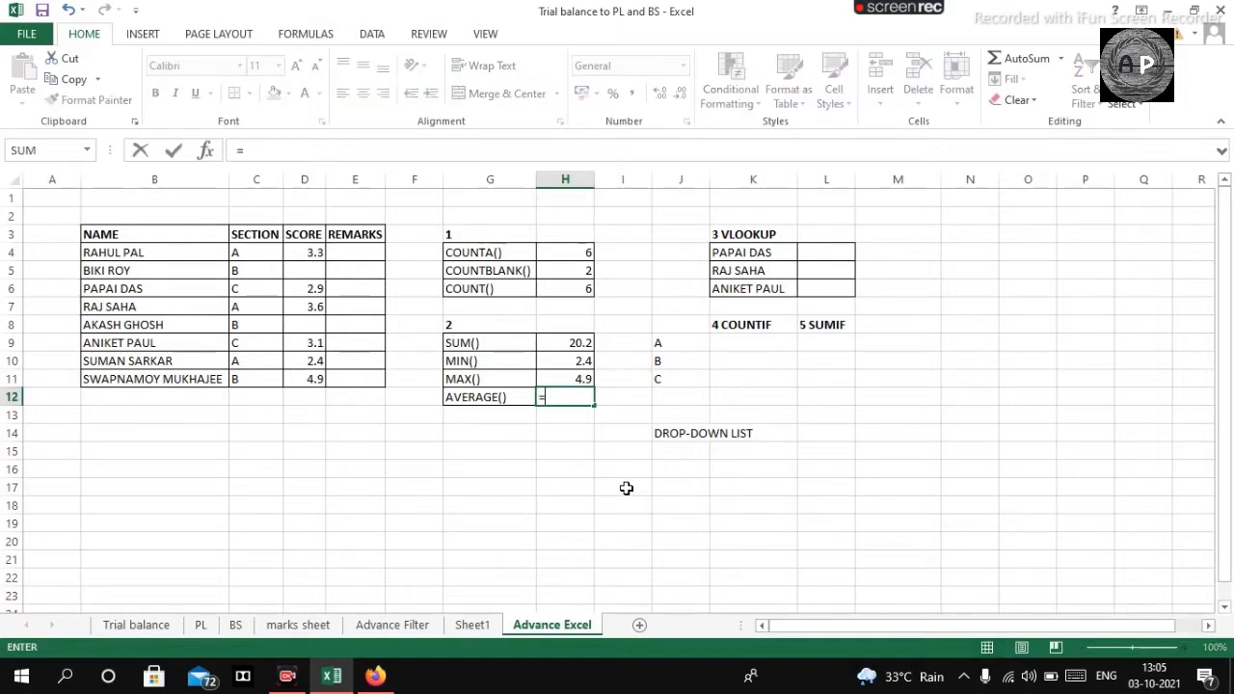
type("average")
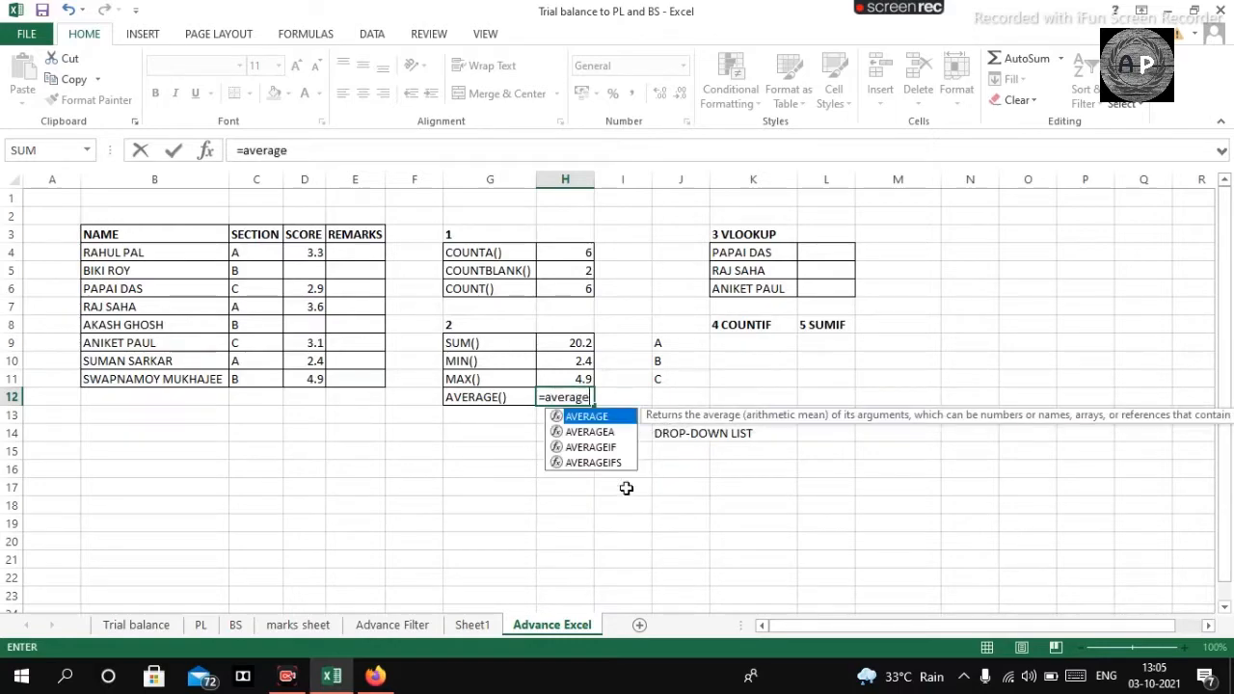
key("Tab")
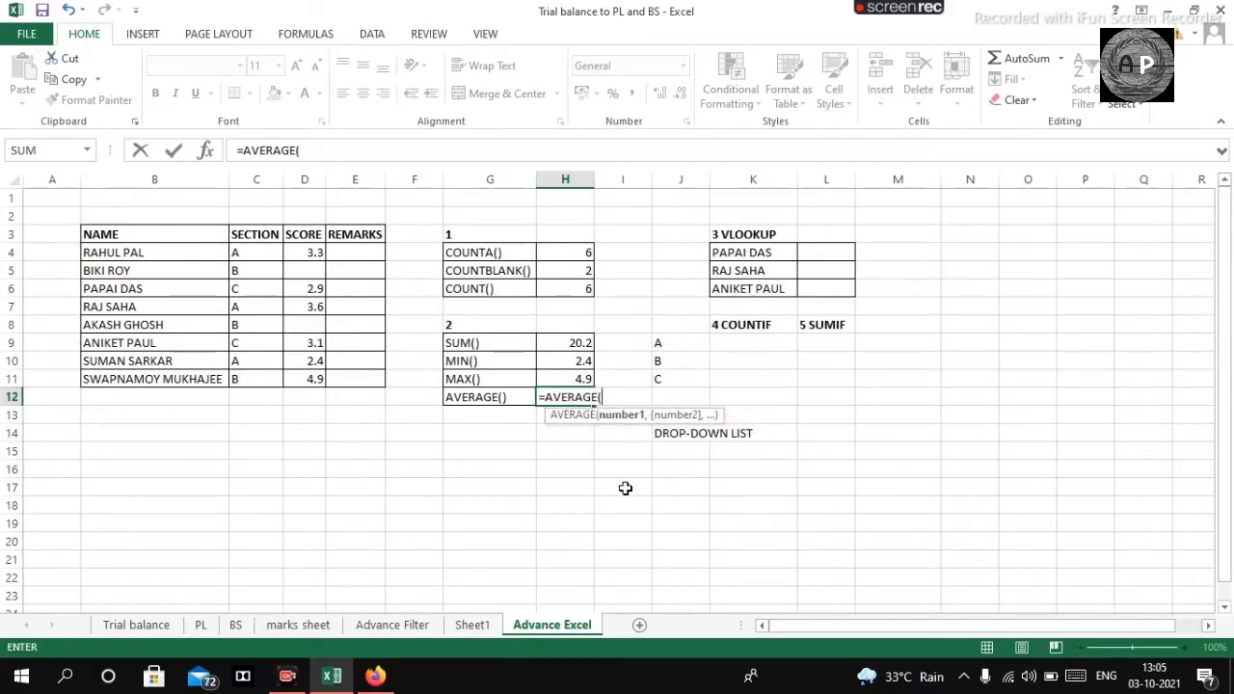
left_click_drag(319, 253, 315, 376)
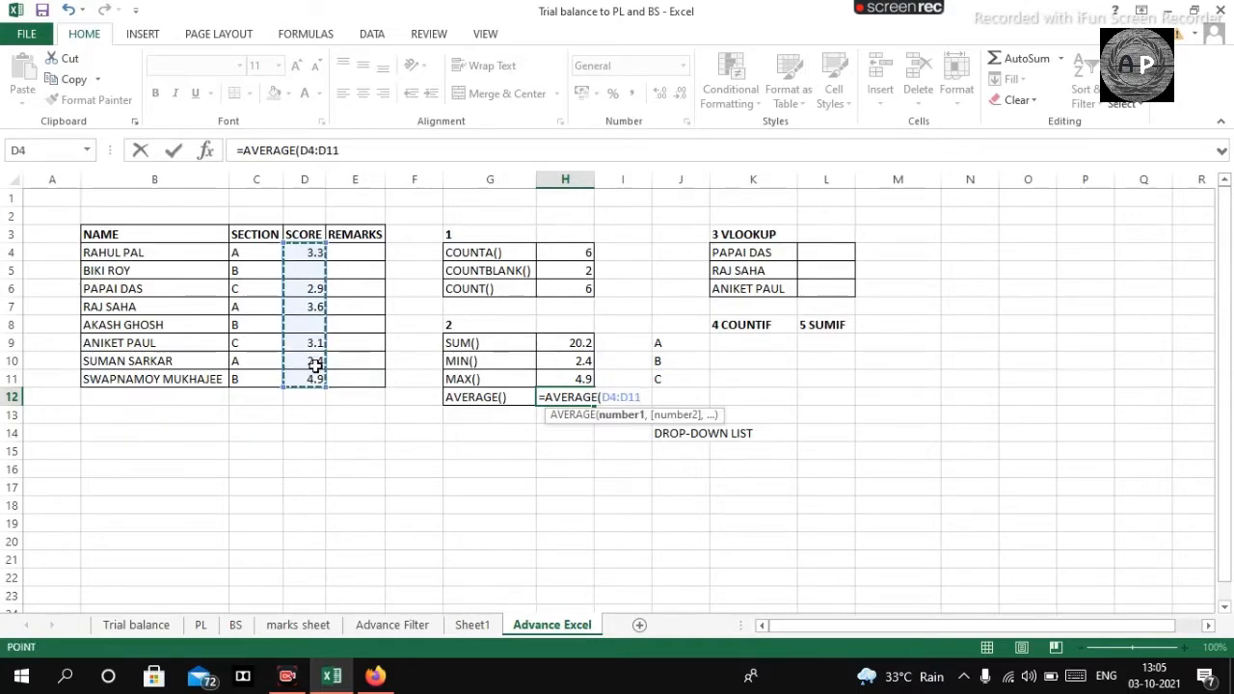
key("Return")
left_click(667, 473)
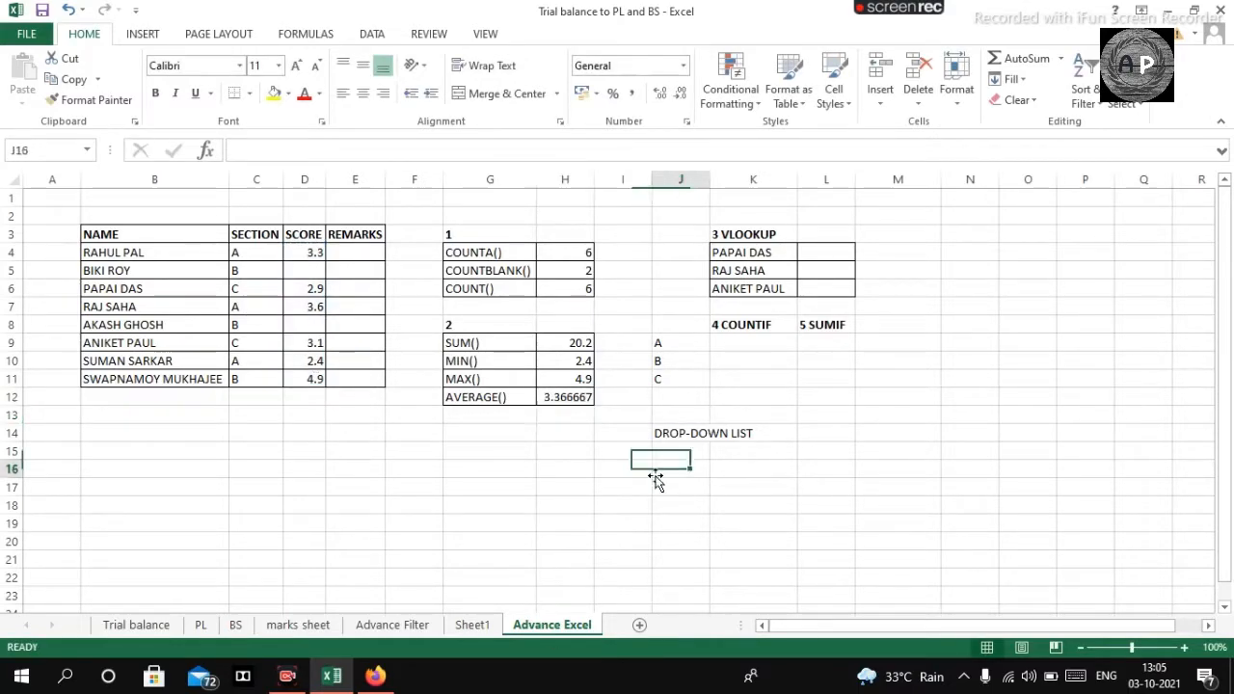
left_click(572, 403)
left_click(567, 505)
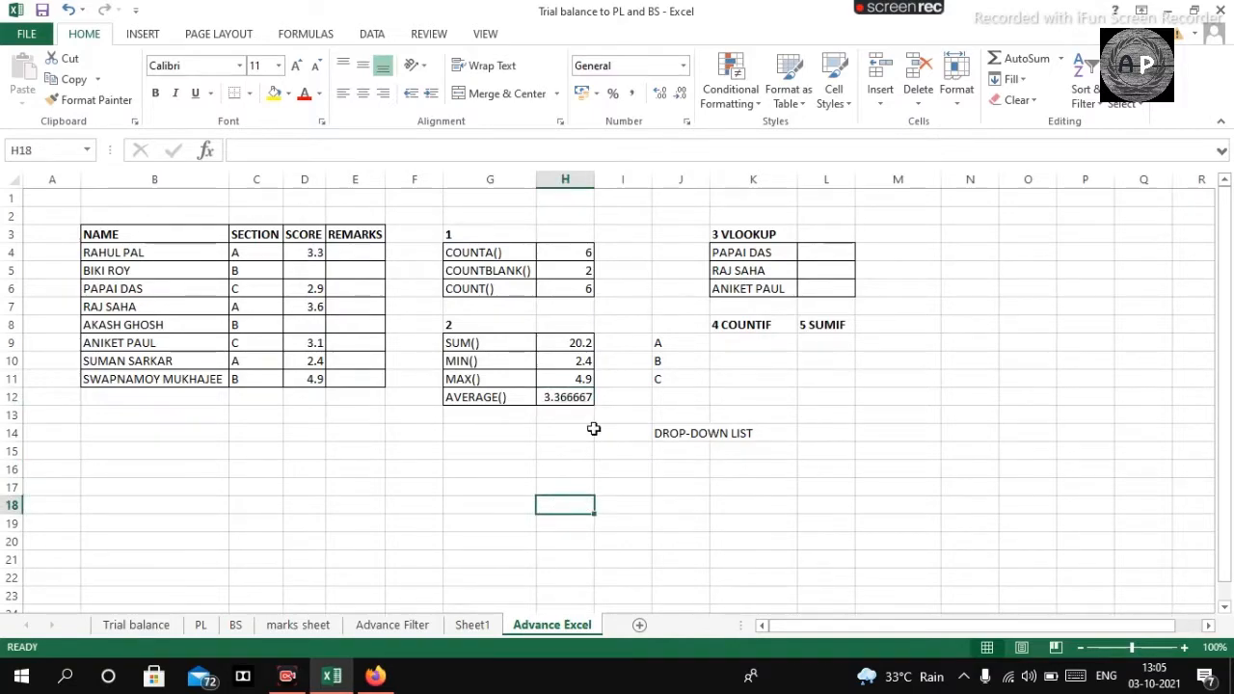
Step: Format the average in H12 as Number with 1 decimal place
left_click(556, 398)
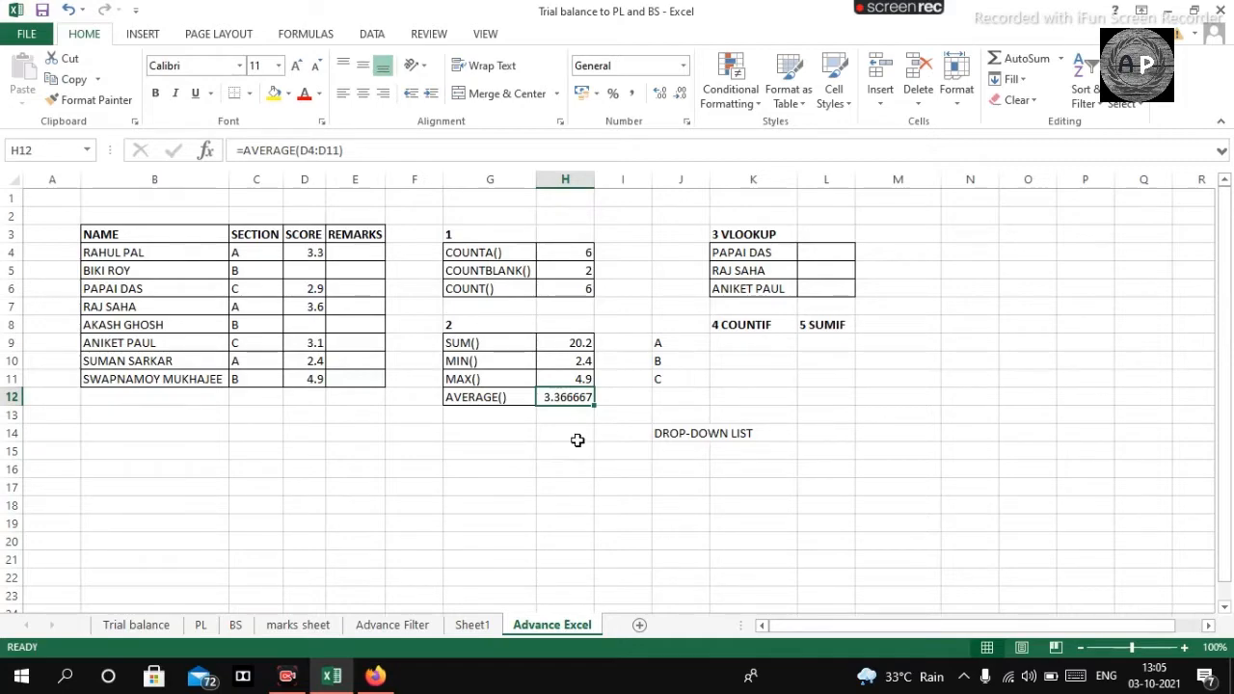
left_click(565, 446)
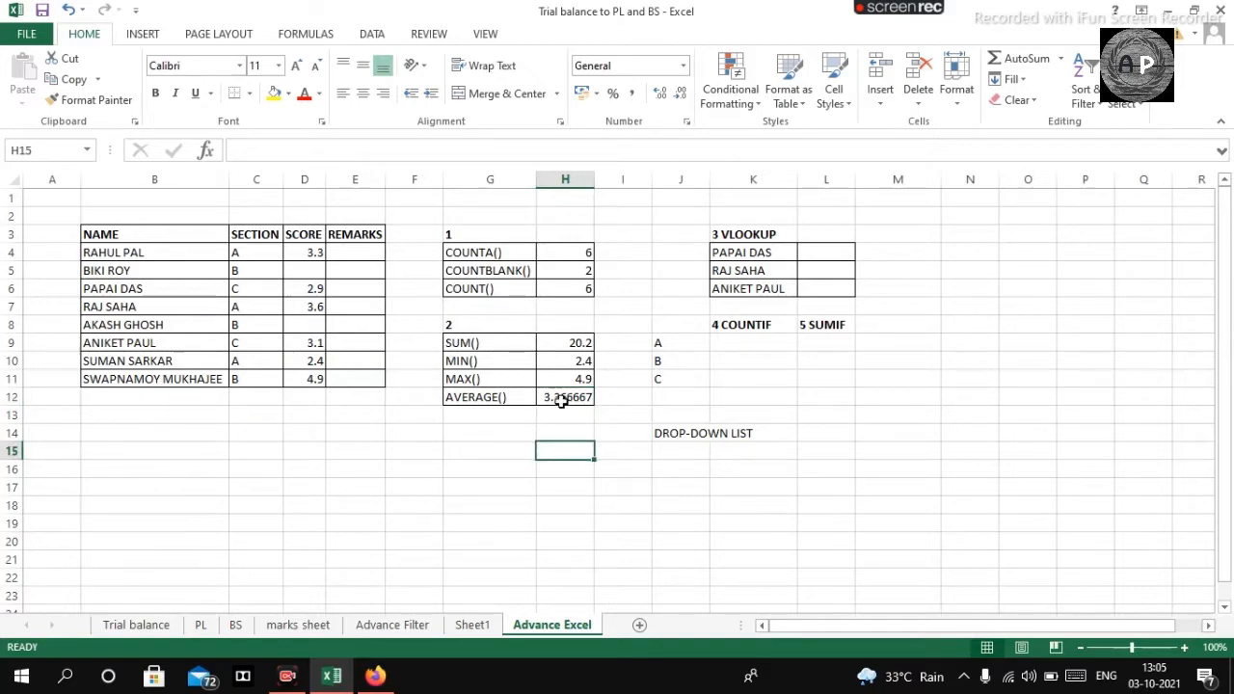
left_click(561, 396)
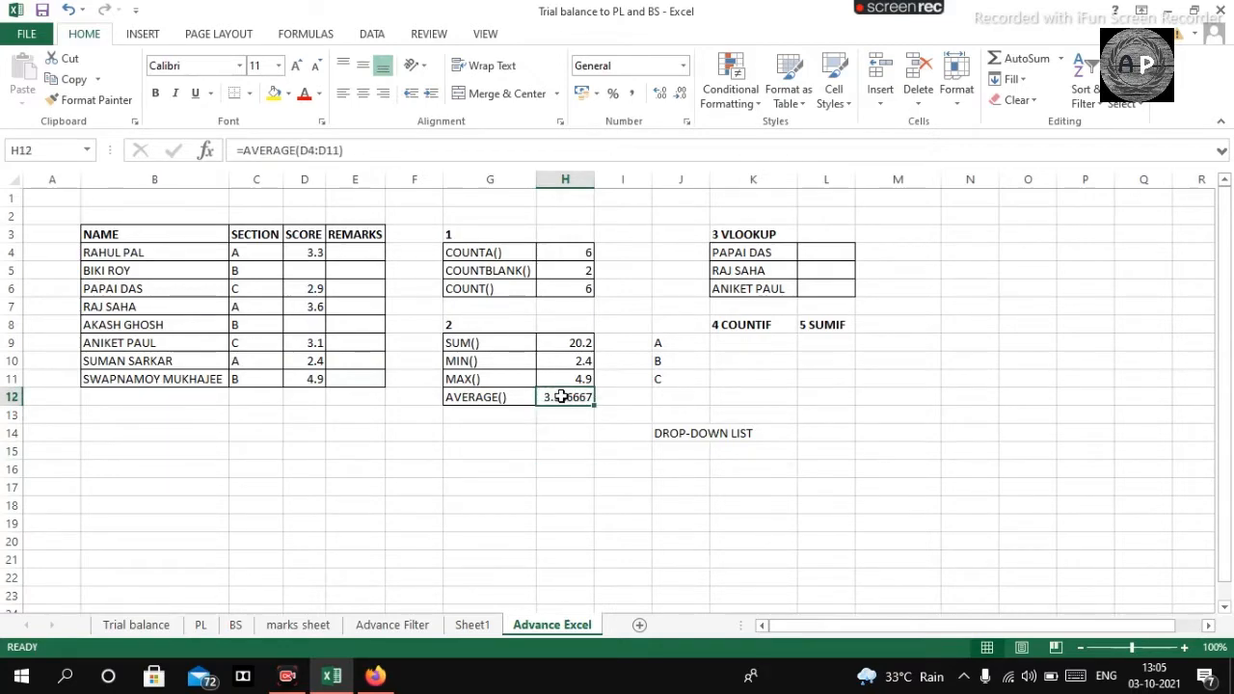
right_click(561, 396)
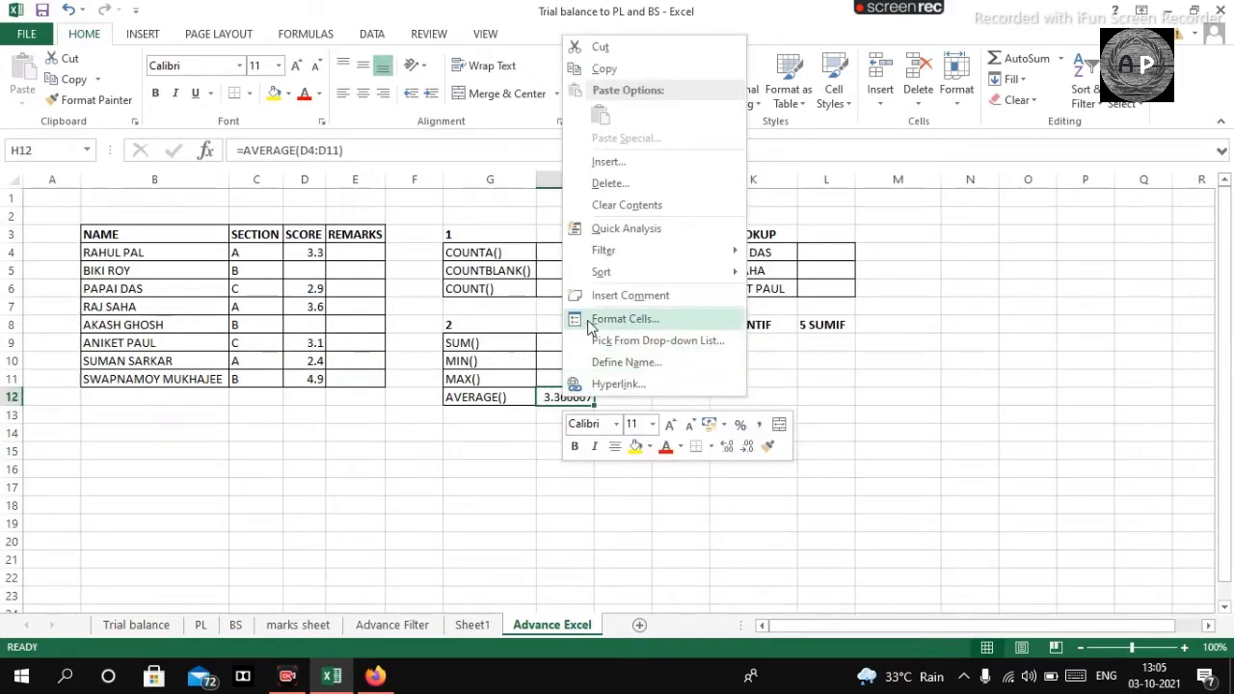
key("Escape")
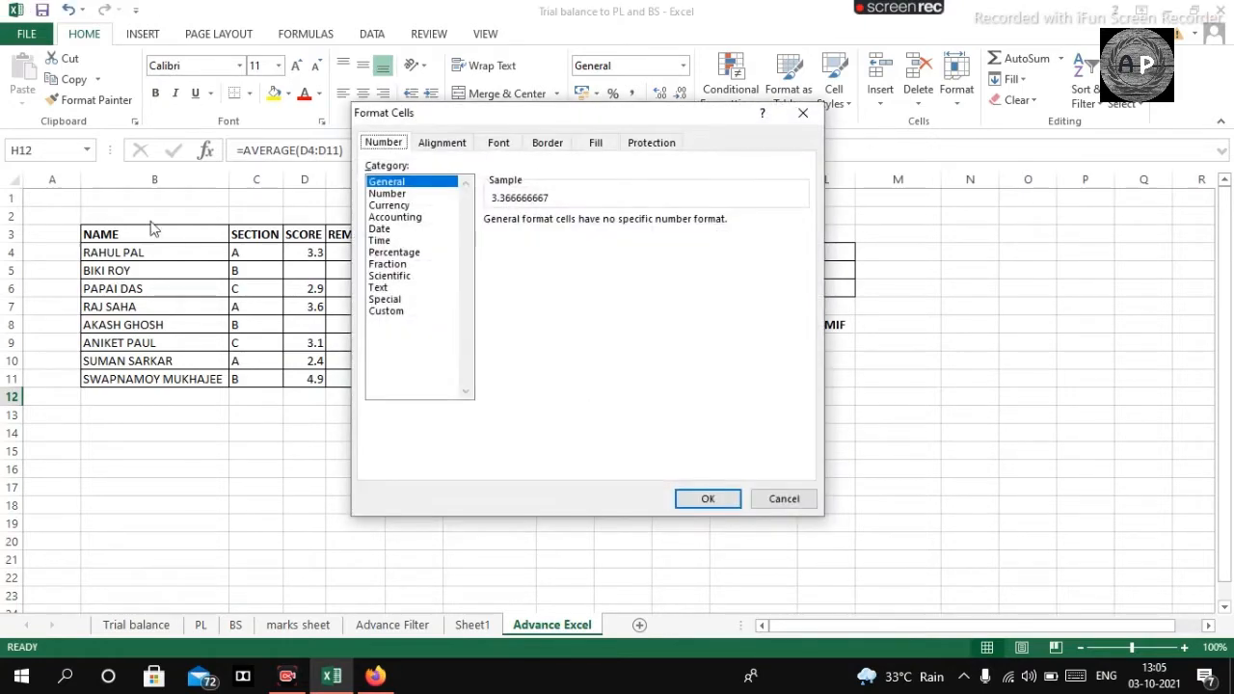
left_click(385, 194)
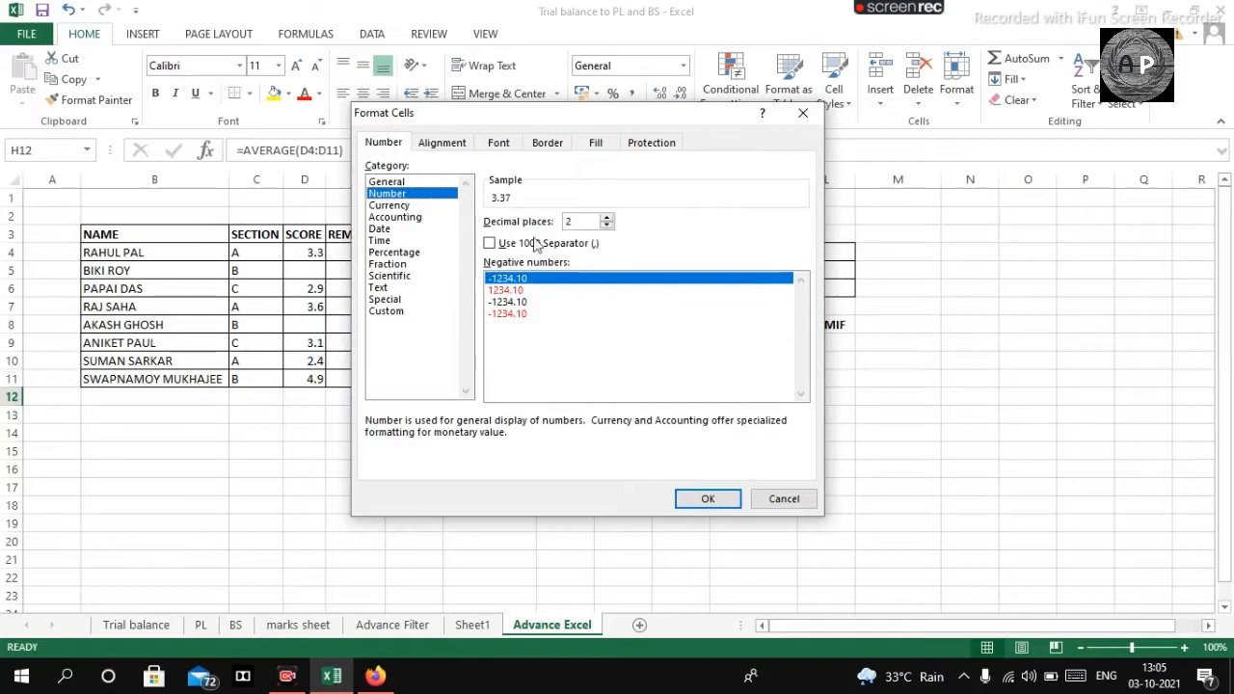
left_click(606, 227)
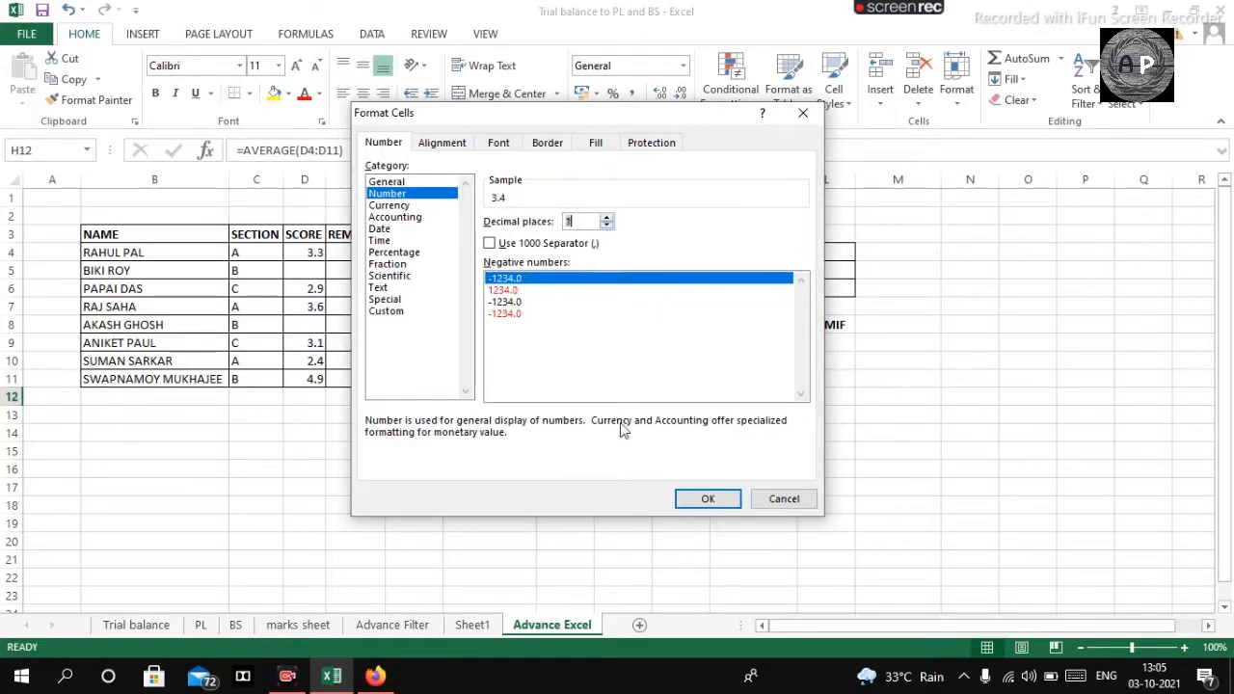
left_click(711, 498)
left_click(518, 485)
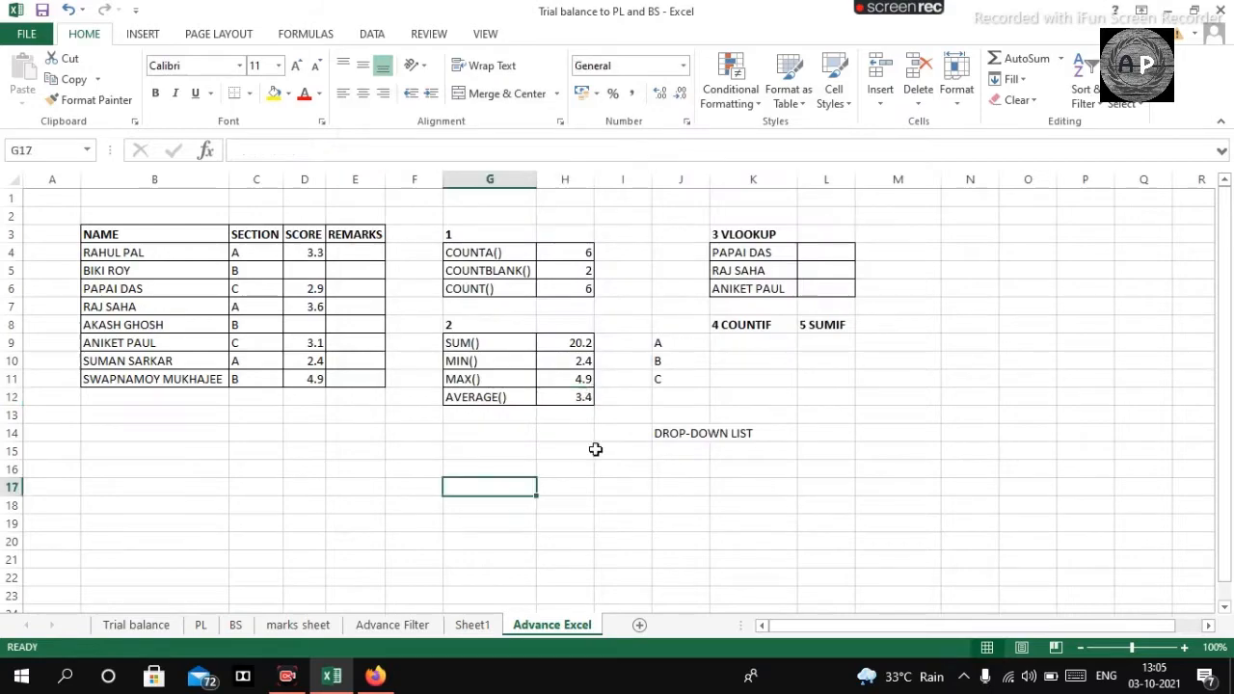
left_click(595, 450)
left_click(581, 396)
left_click(617, 487)
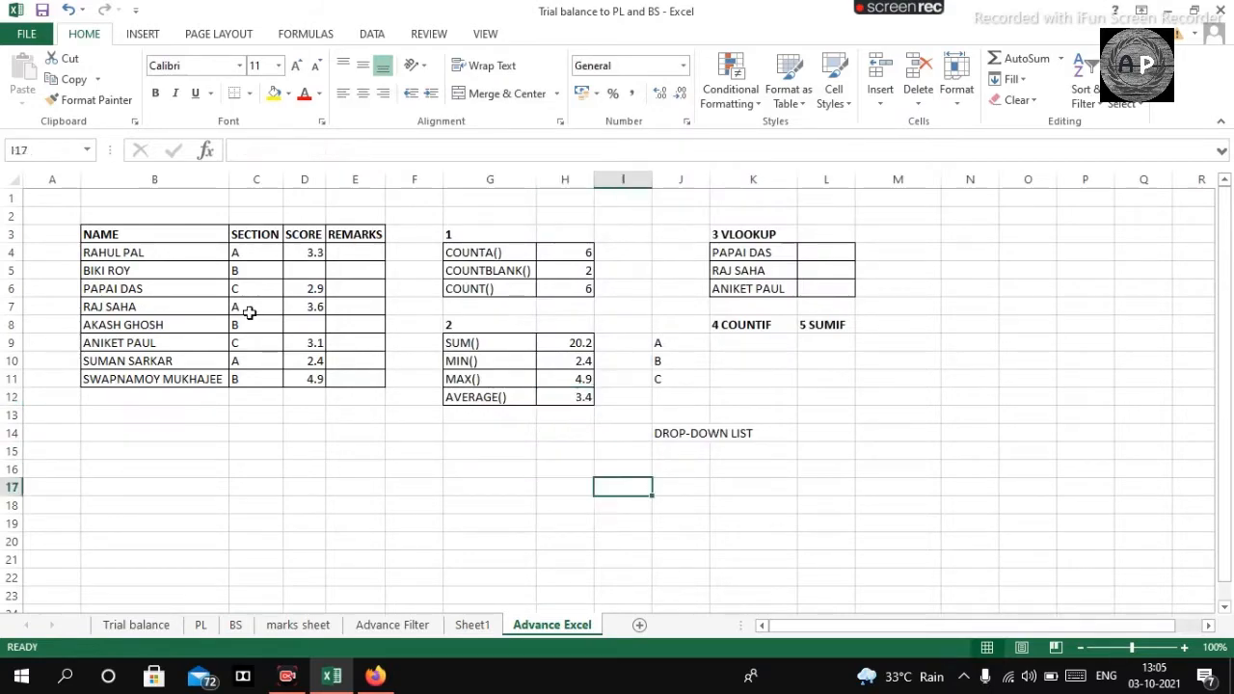
Step: Look over the headings of function tables 1 and 2 and the layout of the VLOOKUP table
left_click(776, 378)
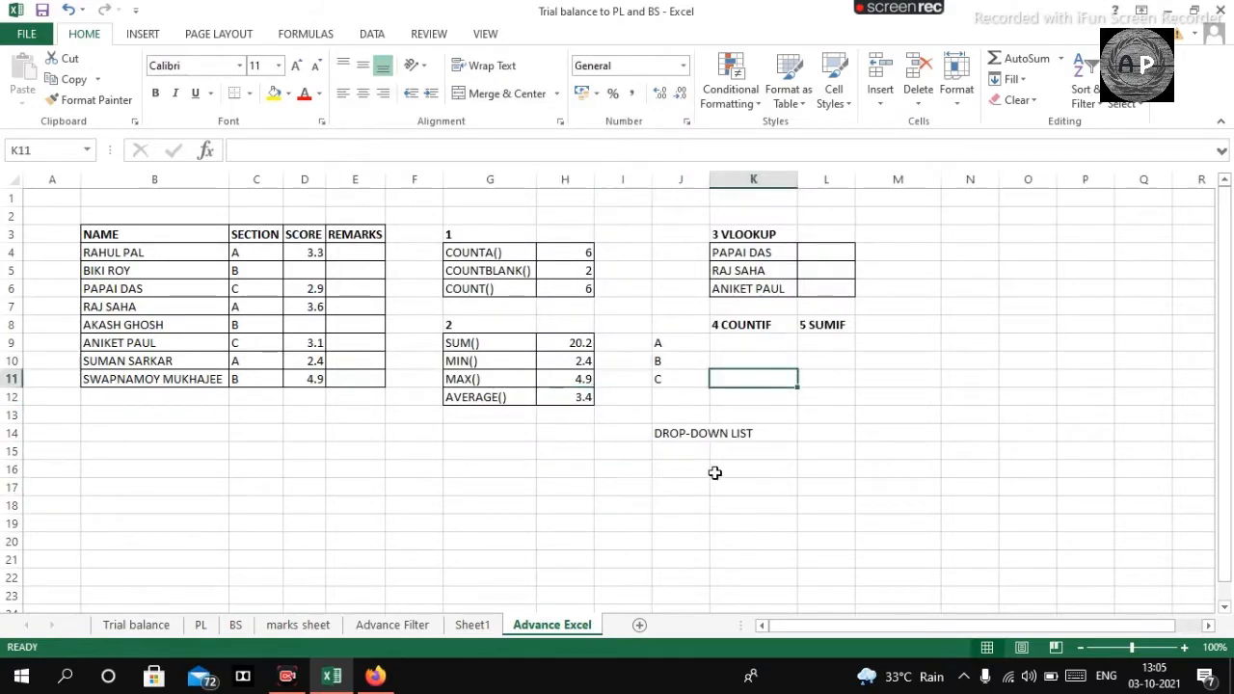
left_click(554, 472)
left_click(448, 234)
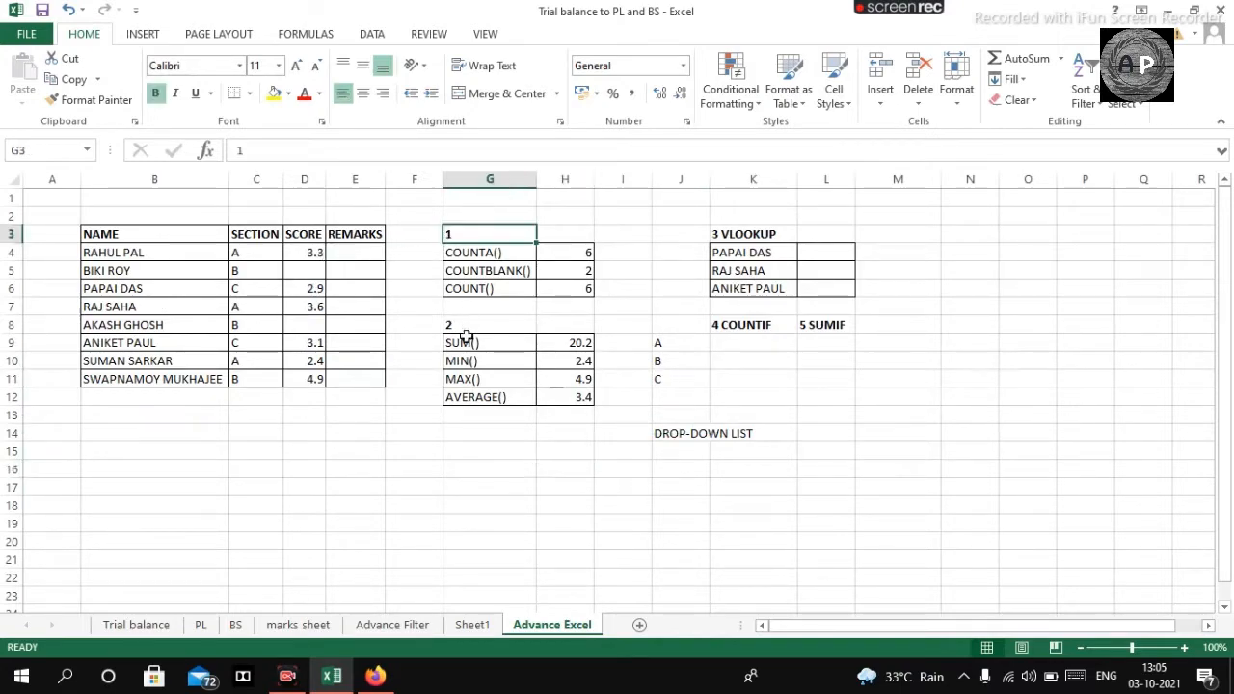
left_click(461, 326)
left_click(431, 447)
left_click(758, 236)
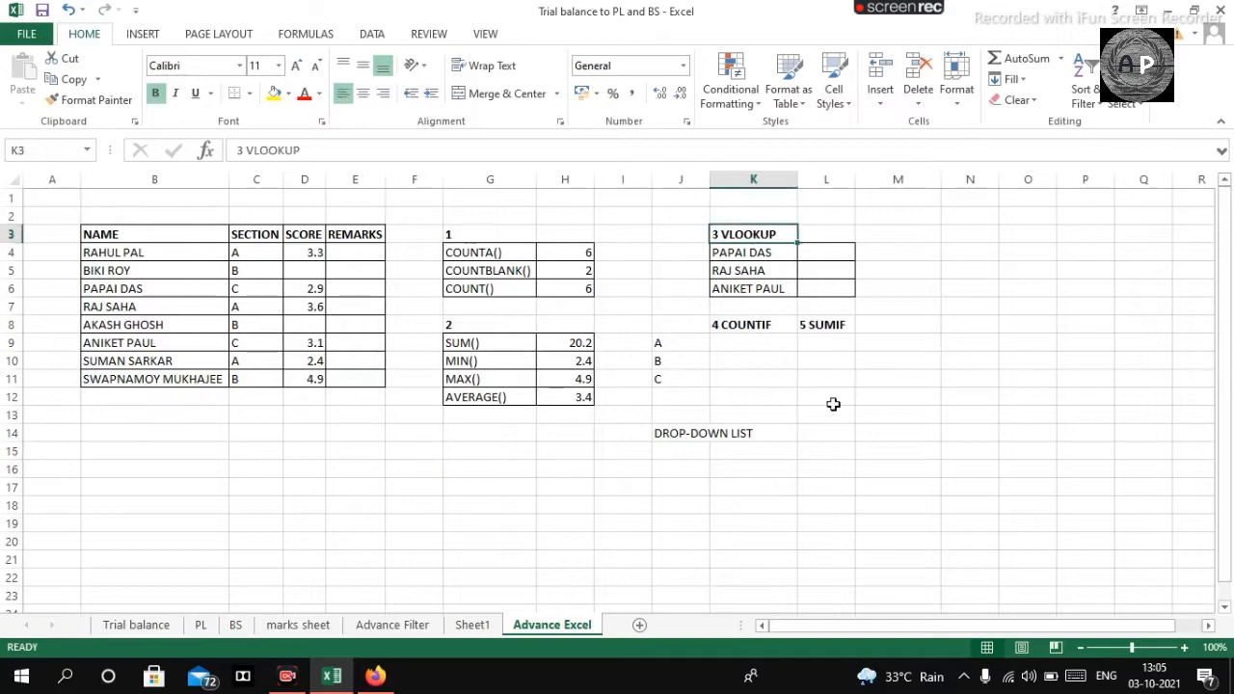
left_click(829, 399)
left_click_drag(810, 252, 832, 286)
left_click(916, 322)
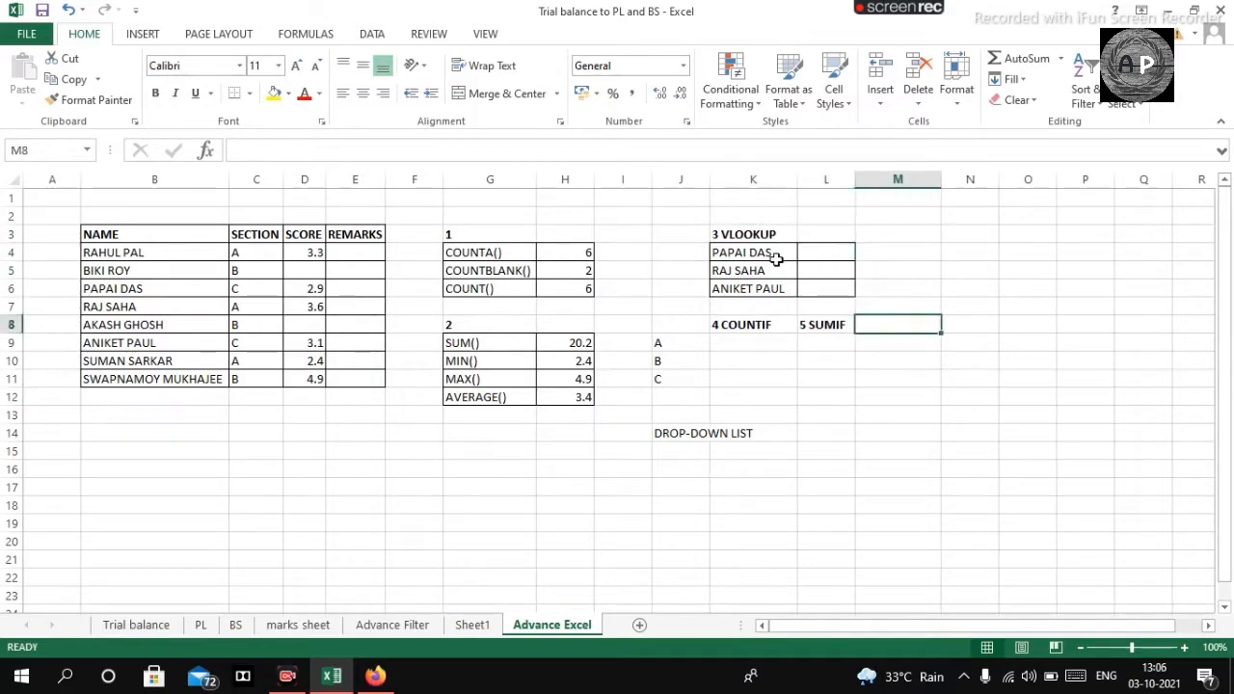
left_click(735, 233)
left_click(959, 357)
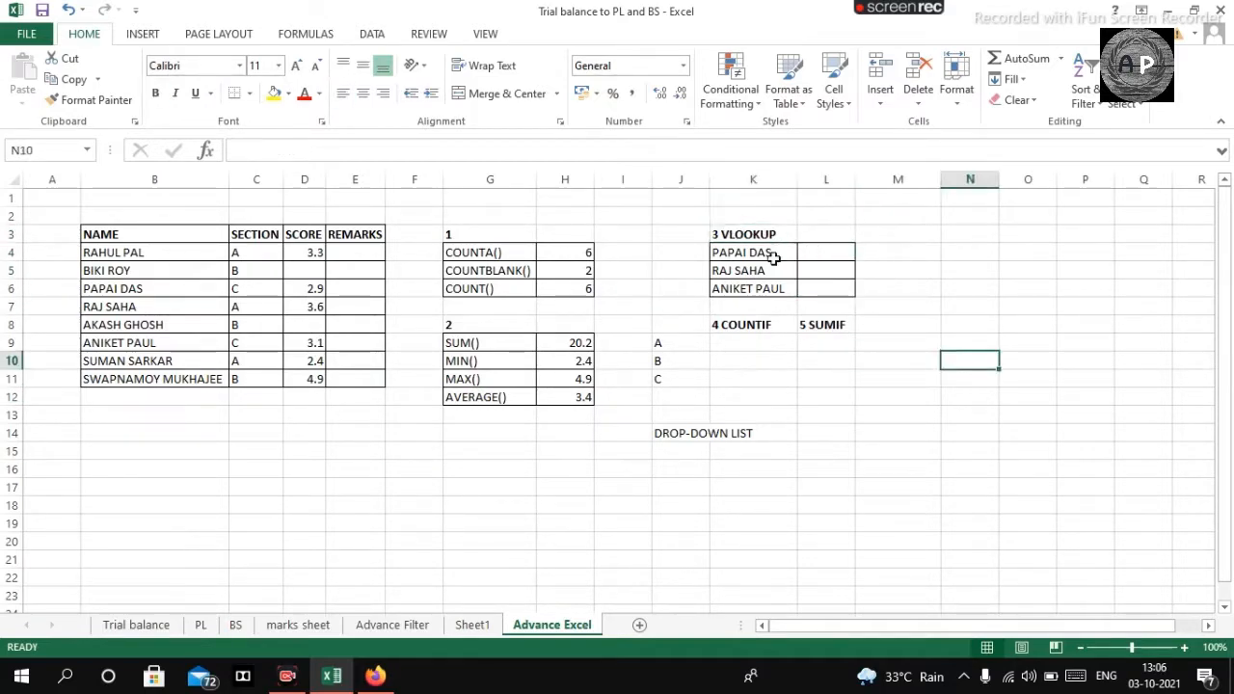
Step: Examine the lookup names in K4:K6 and their empty result cells L4:L6 against the student list
left_click_drag(758, 253, 777, 289)
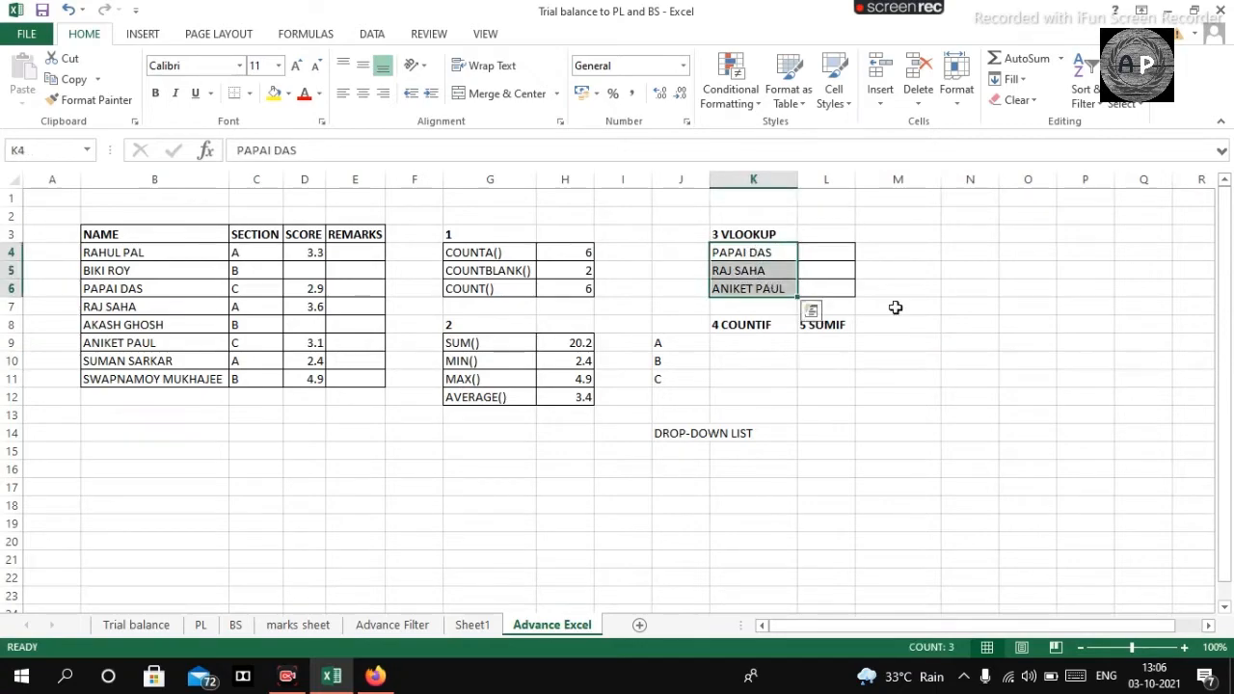
left_click(895, 307)
left_click(792, 249)
left_click(823, 257)
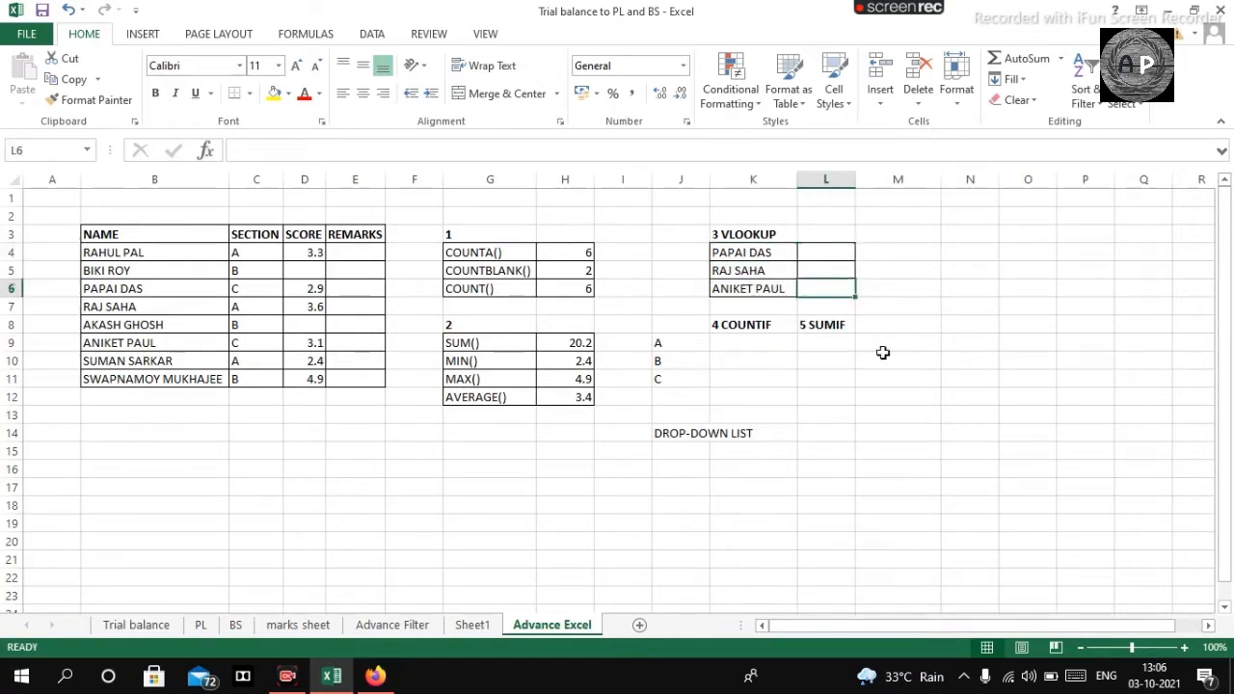
left_click(896, 361)
left_click(831, 257)
left_click(896, 325)
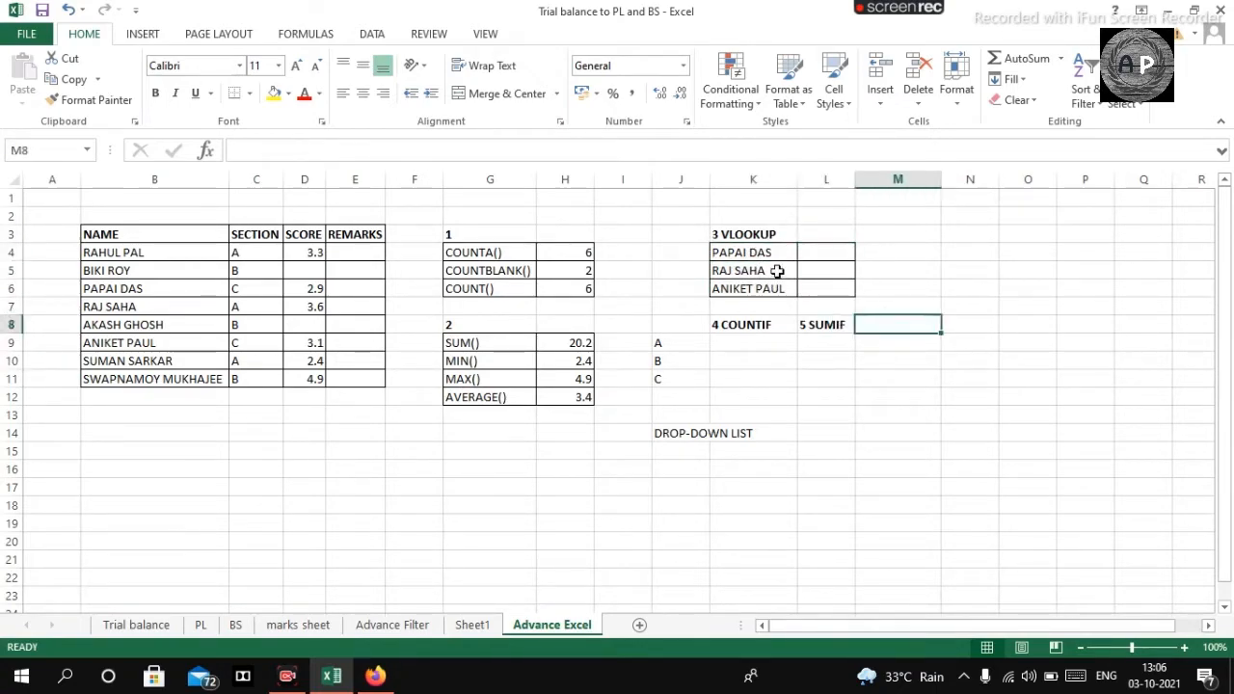
left_click(198, 308)
left_click(825, 473)
left_click(818, 300)
left_click(818, 256)
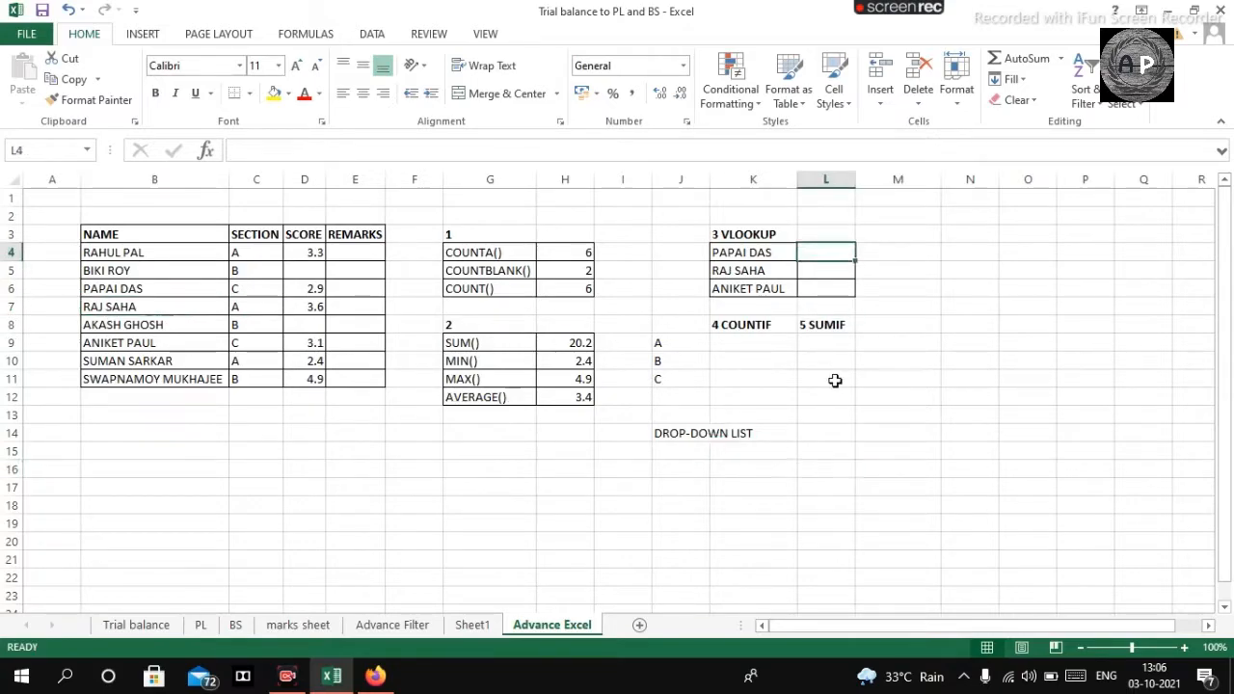
left_click(836, 391)
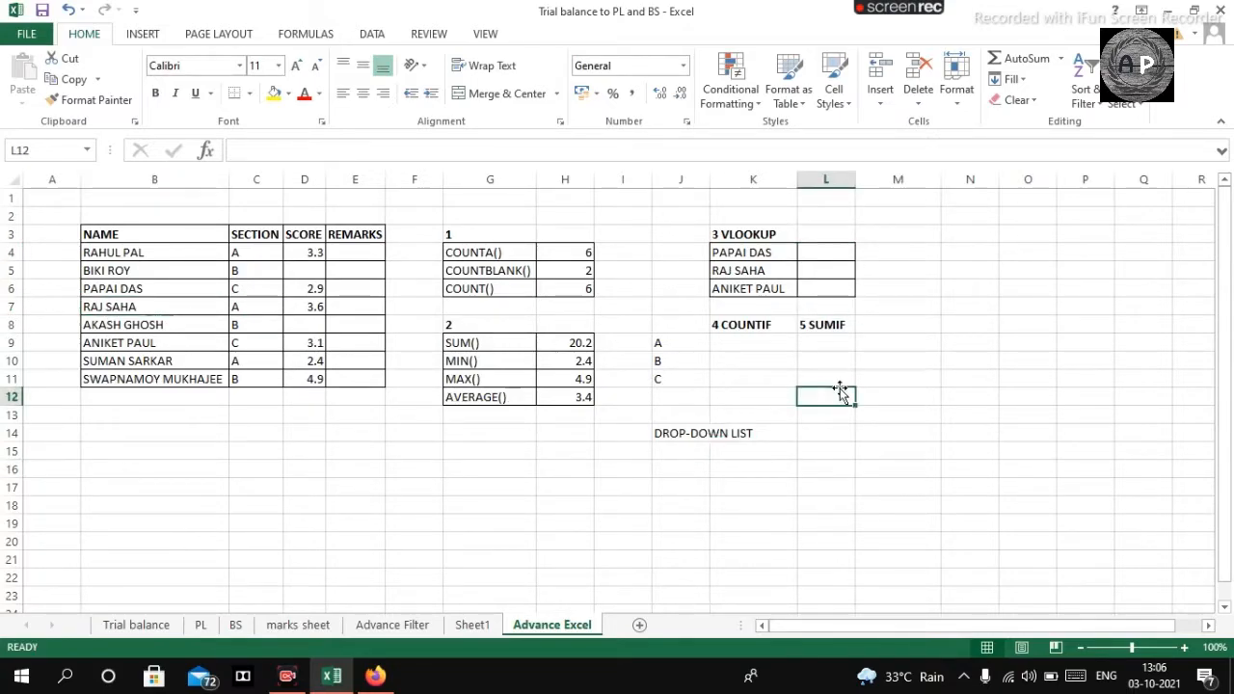
left_click(864, 265)
Step: Enter =VLOOKUP(K4,B4:E11,3,0) in L4 and compare its result with that student's score in row 6
left_click(820, 251)
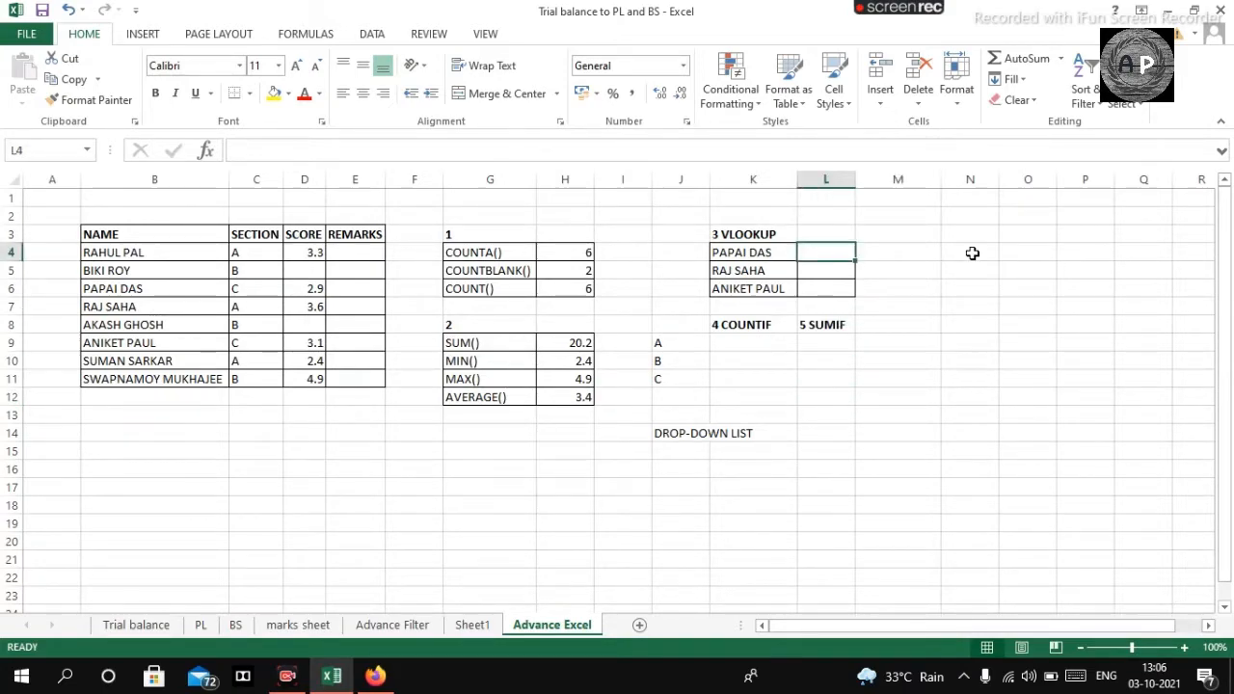
type("=")
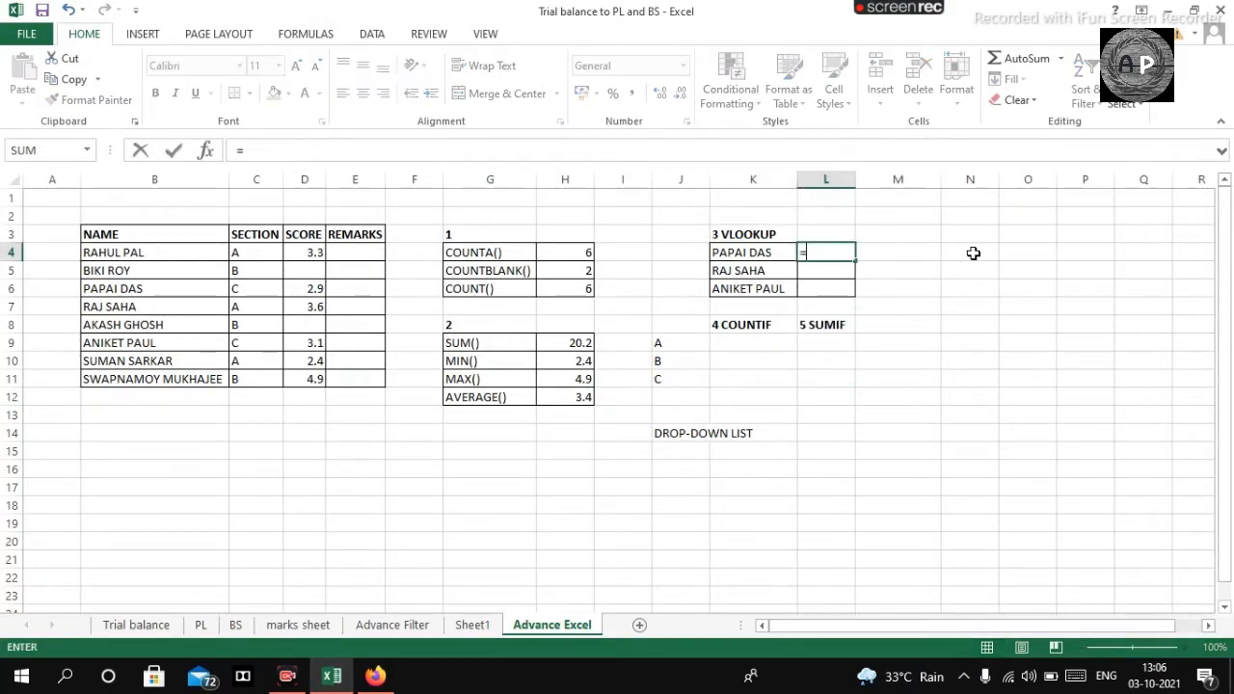
type("vlookup")
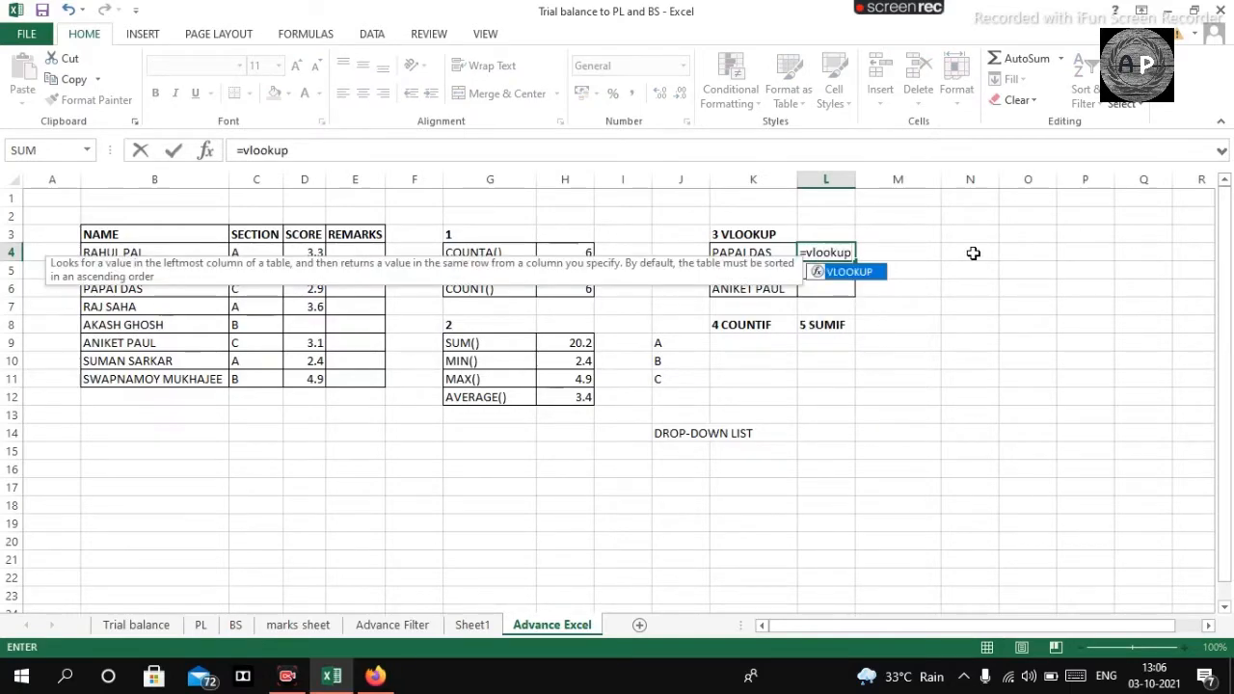
key("Tab")
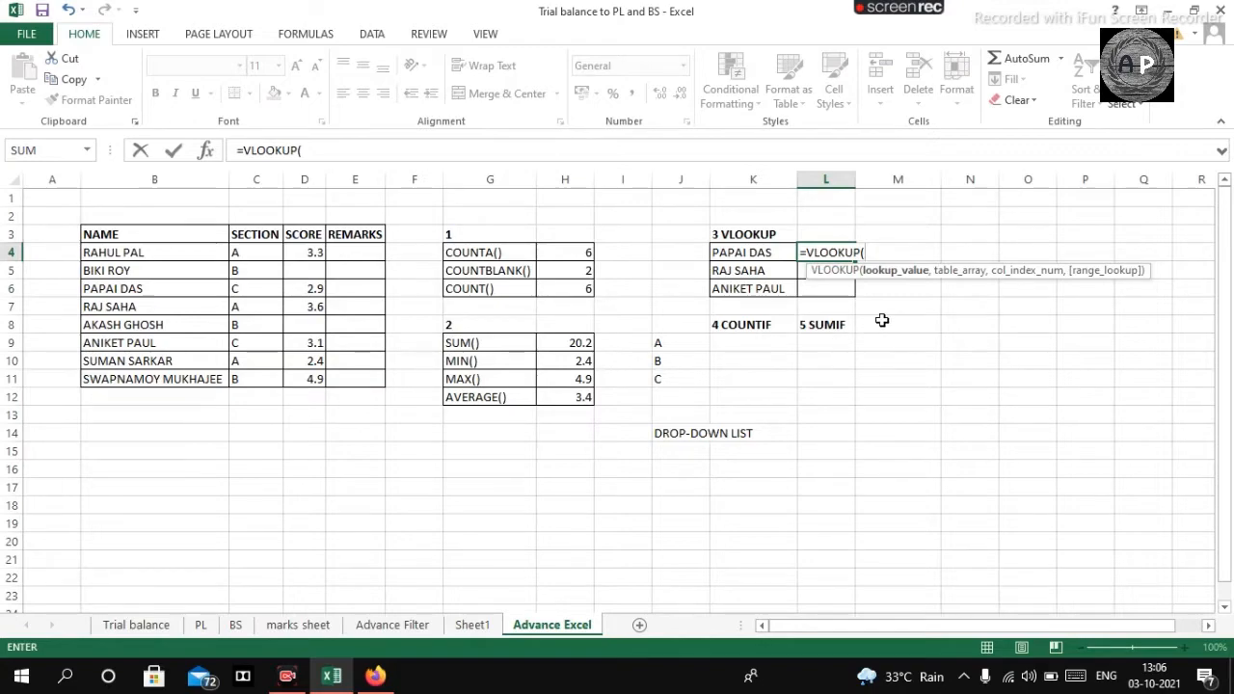
left_click(738, 253)
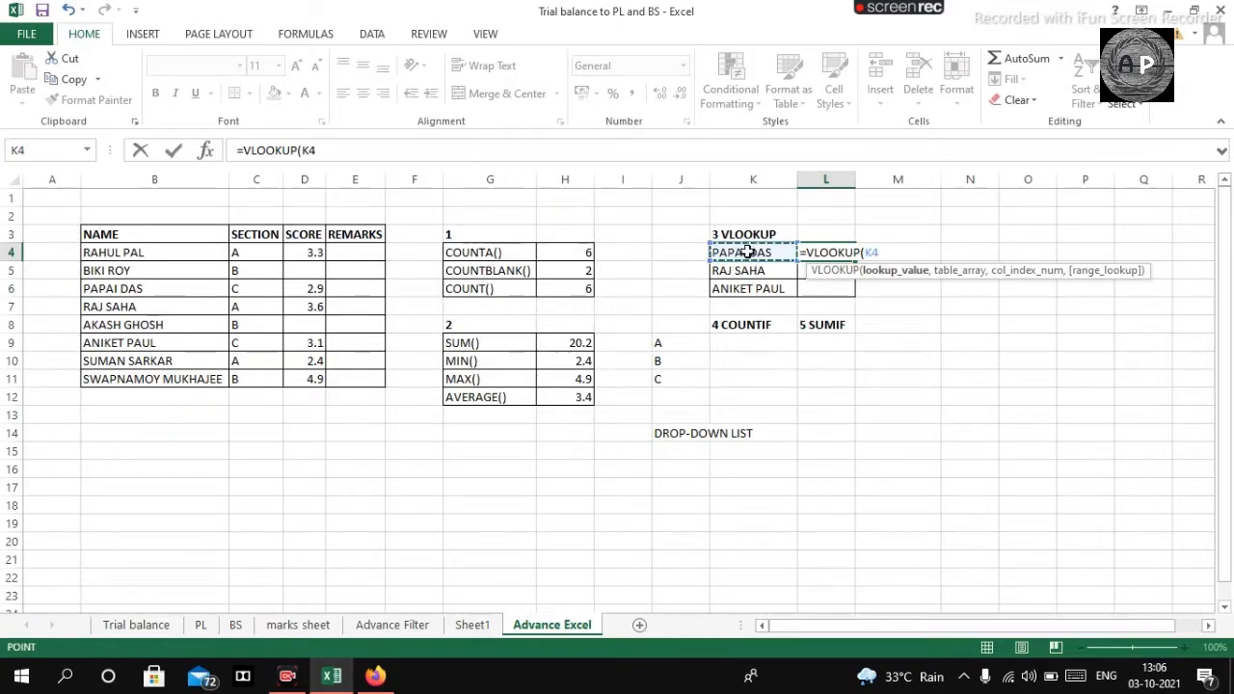
type(",")
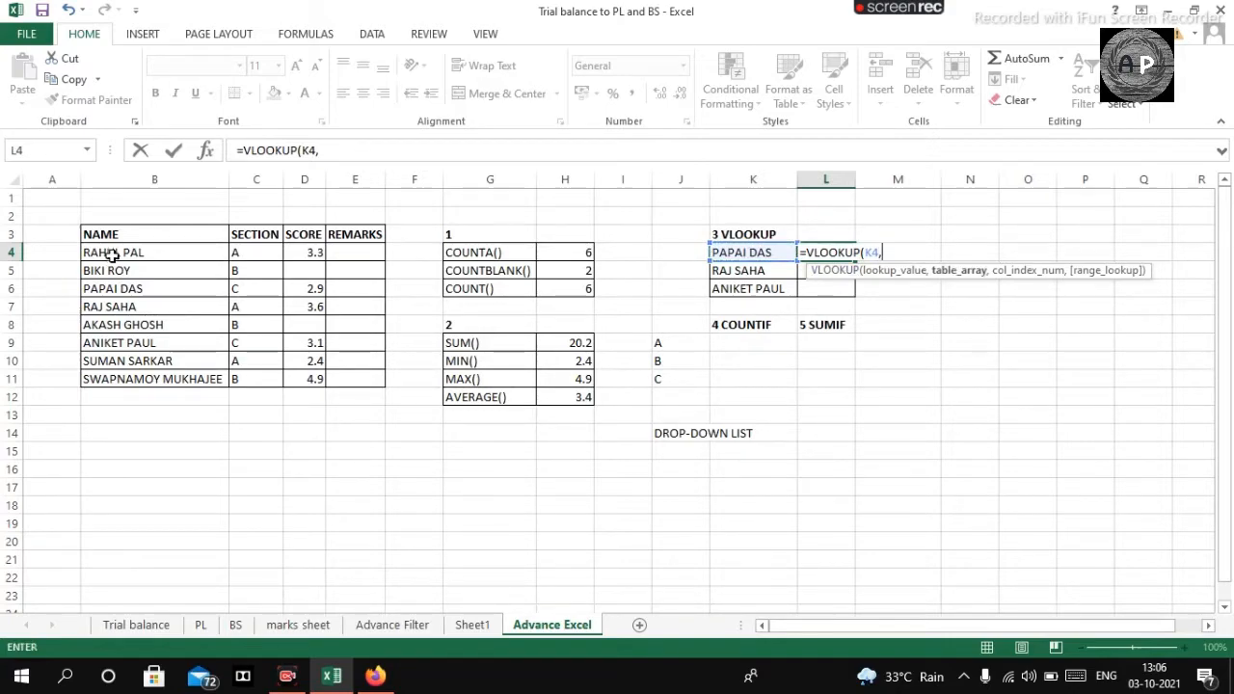
left_click_drag(111, 256, 336, 384)
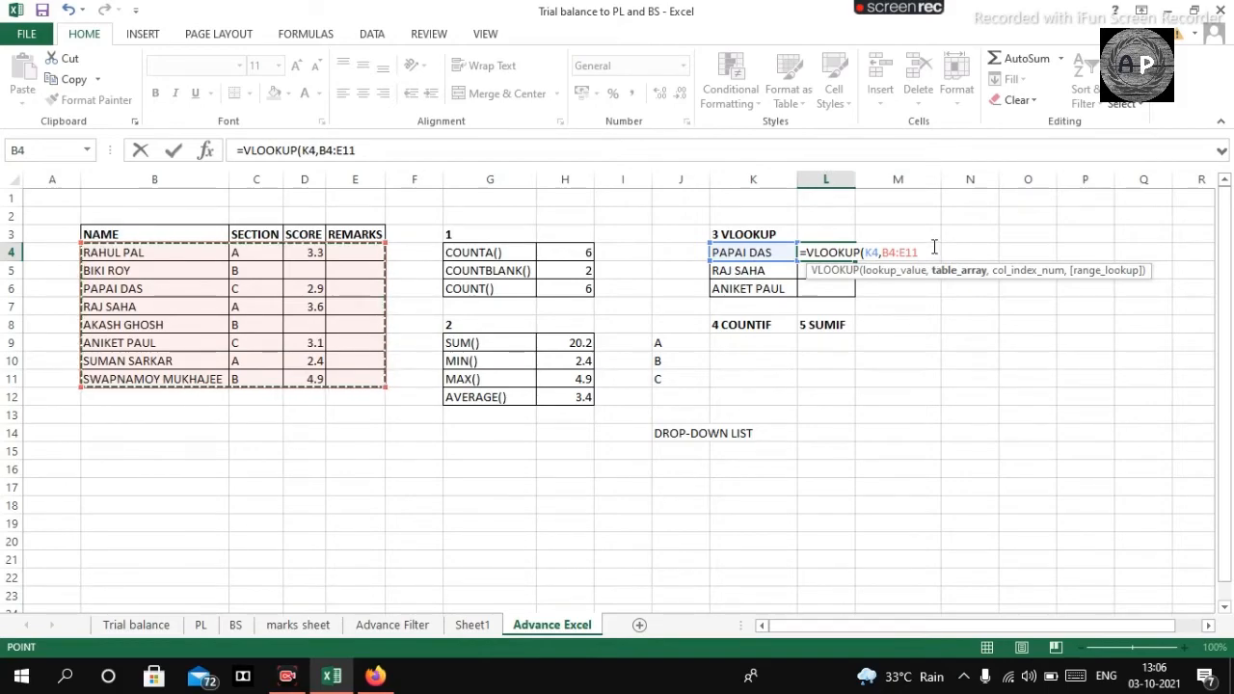
type(",3")
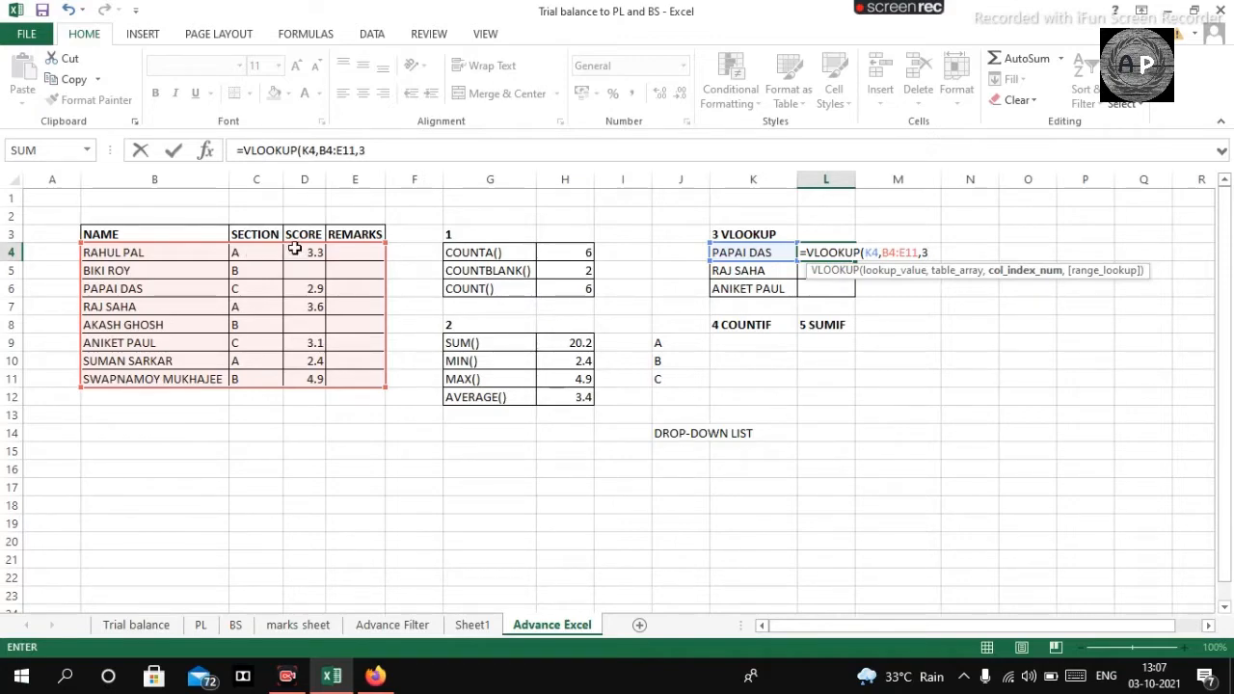
type(",")
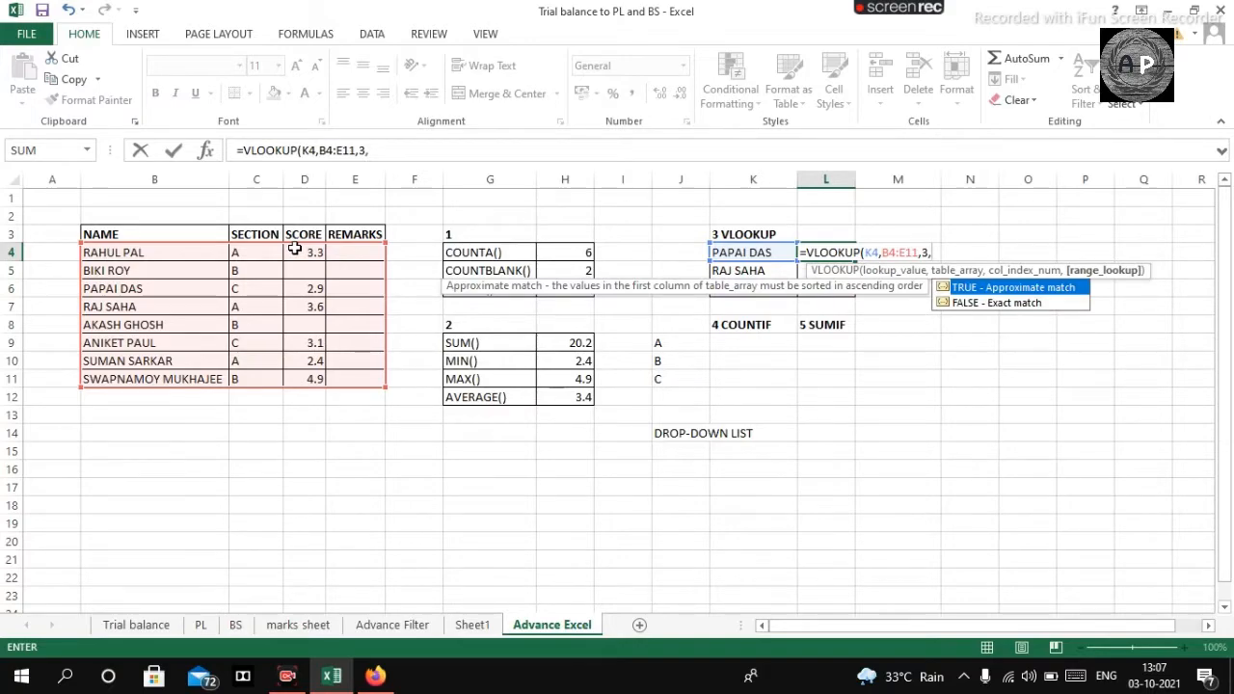
type("0)")
key("Return")
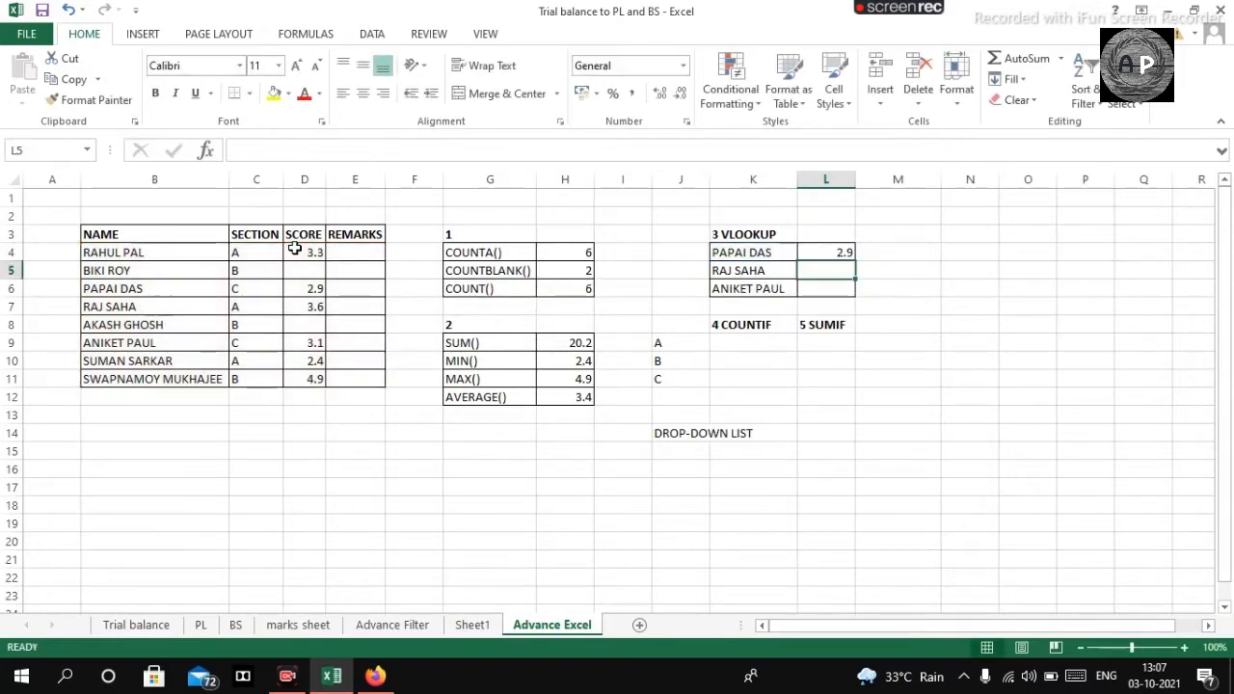
left_click(750, 253)
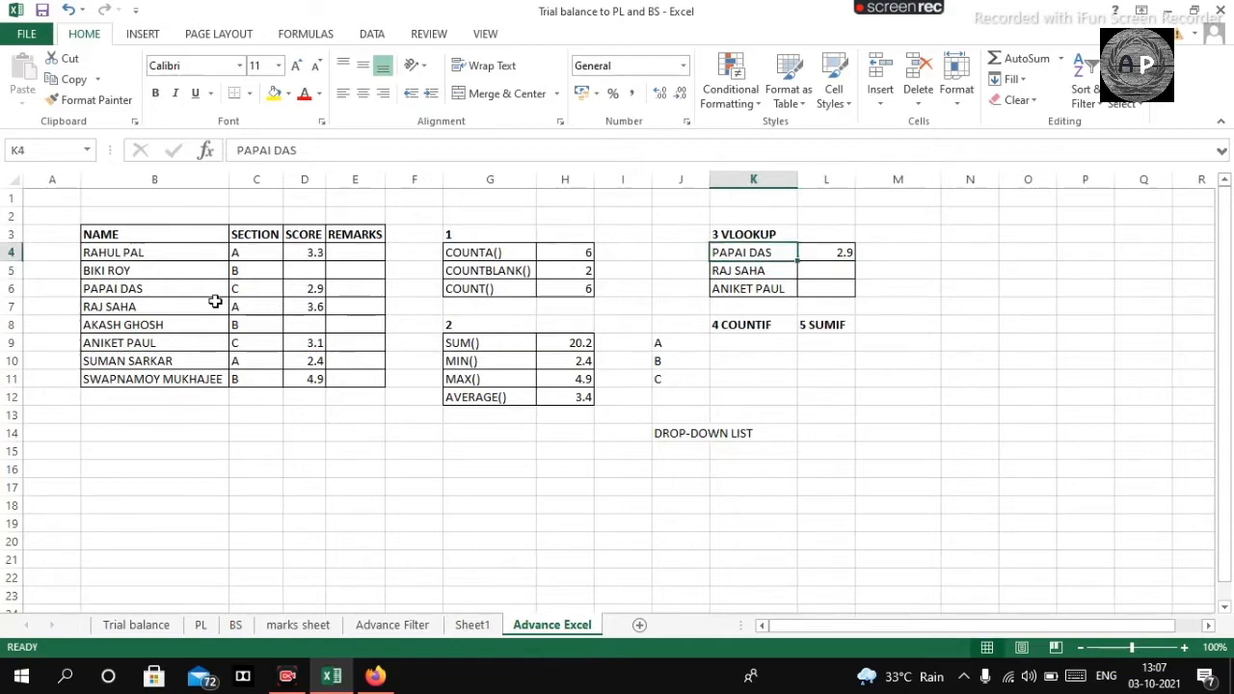
left_click(120, 294)
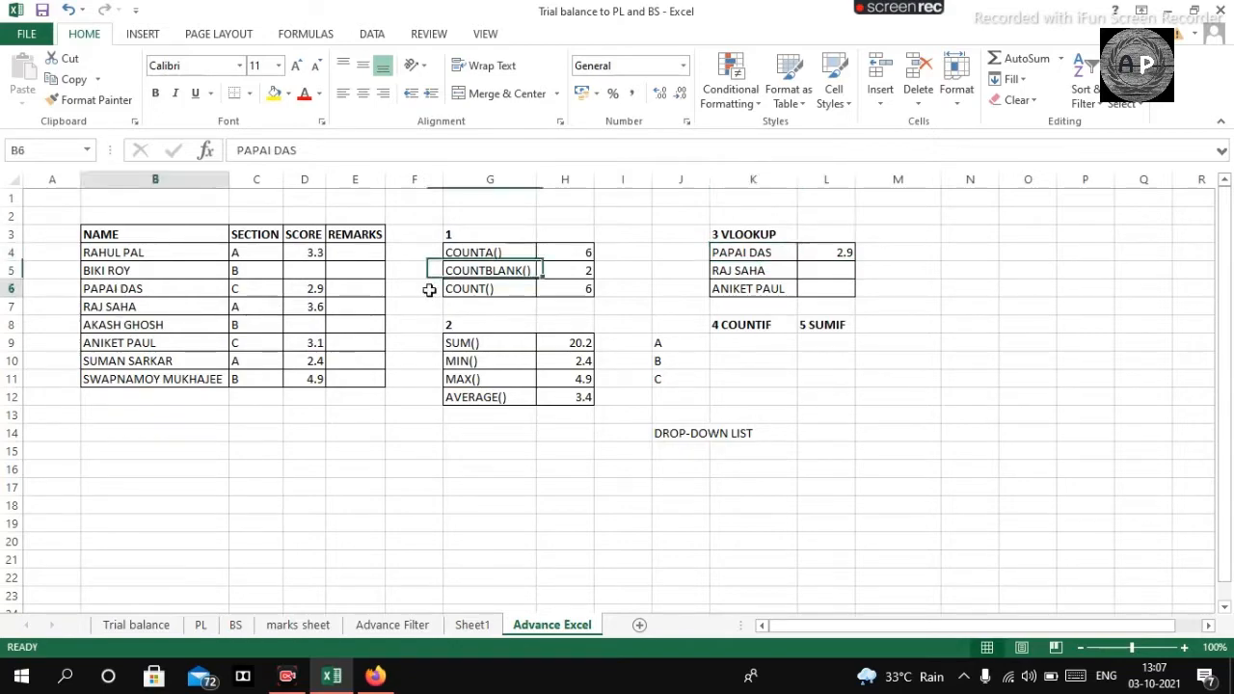
left_click(314, 290)
left_click(928, 355)
Step: Copy the VLOOKUP formula from L4 down to L5:L6 for the other two names
left_click(853, 250)
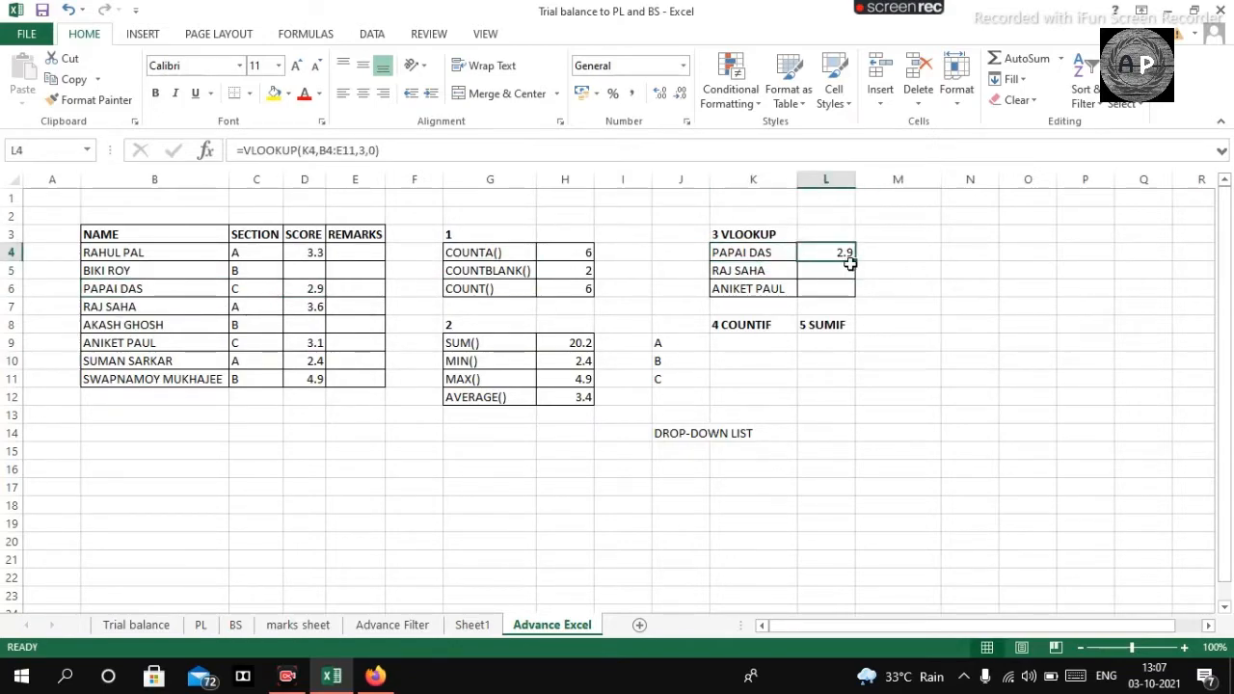
left_click_drag(853, 260, 855, 294)
left_click(898, 289)
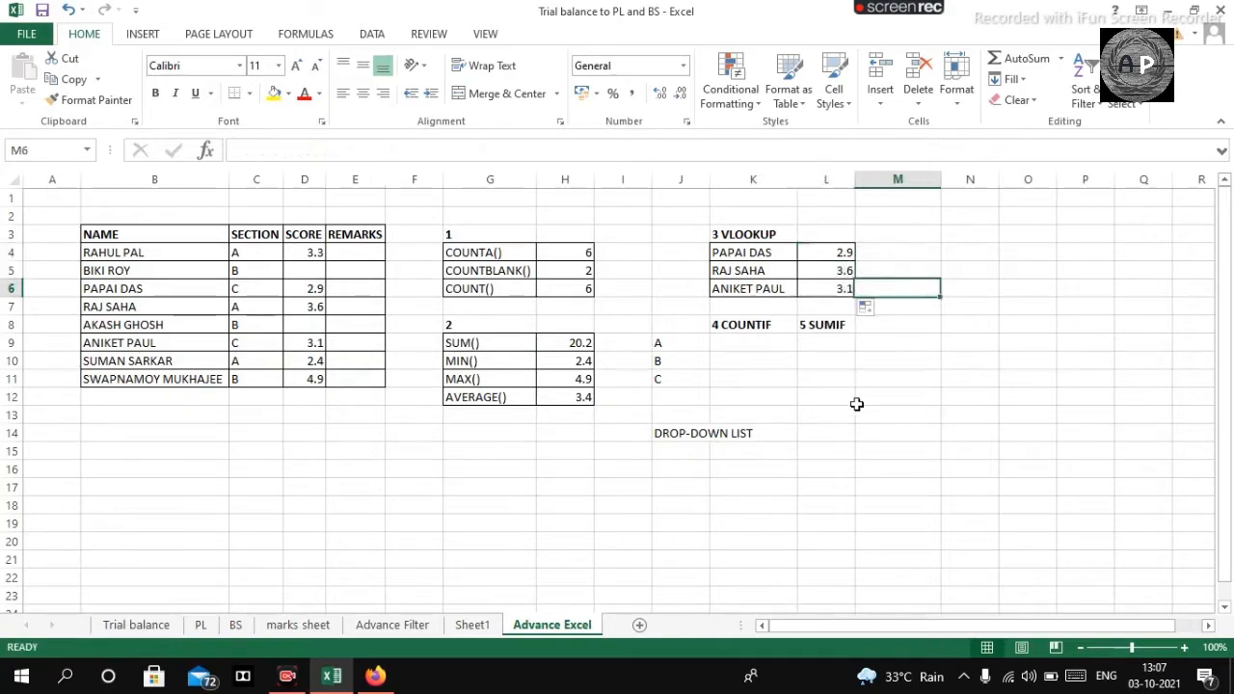
left_click(910, 398)
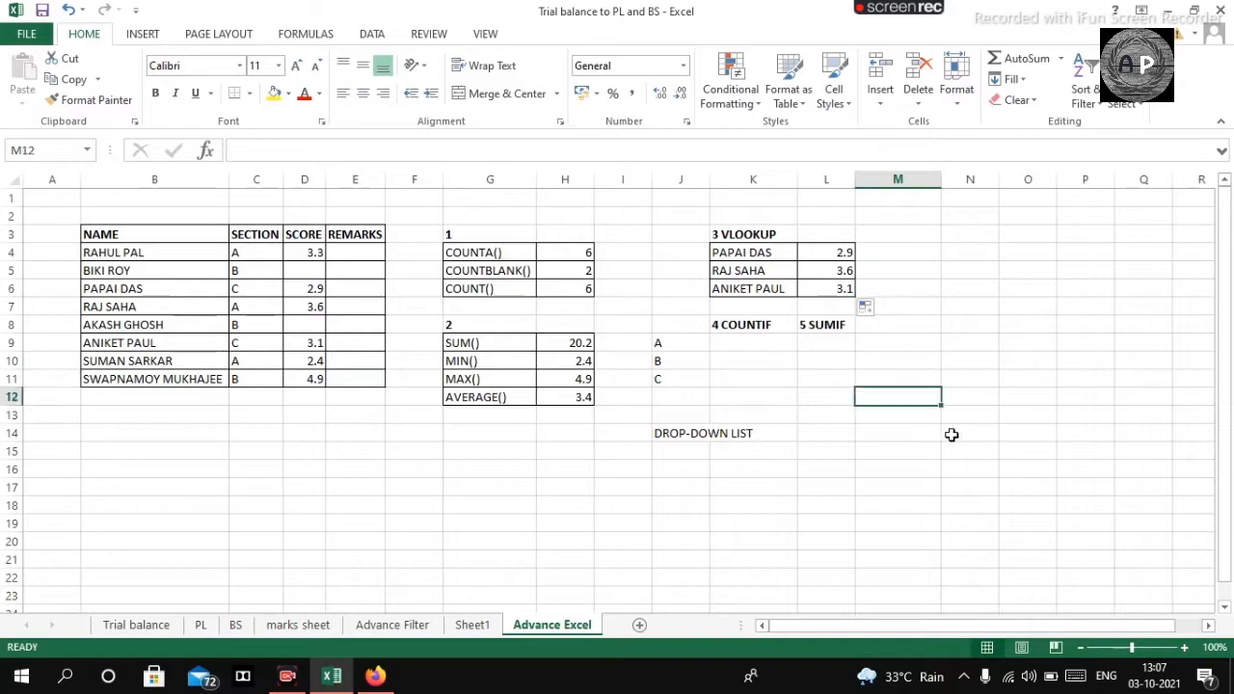
left_click(1020, 307)
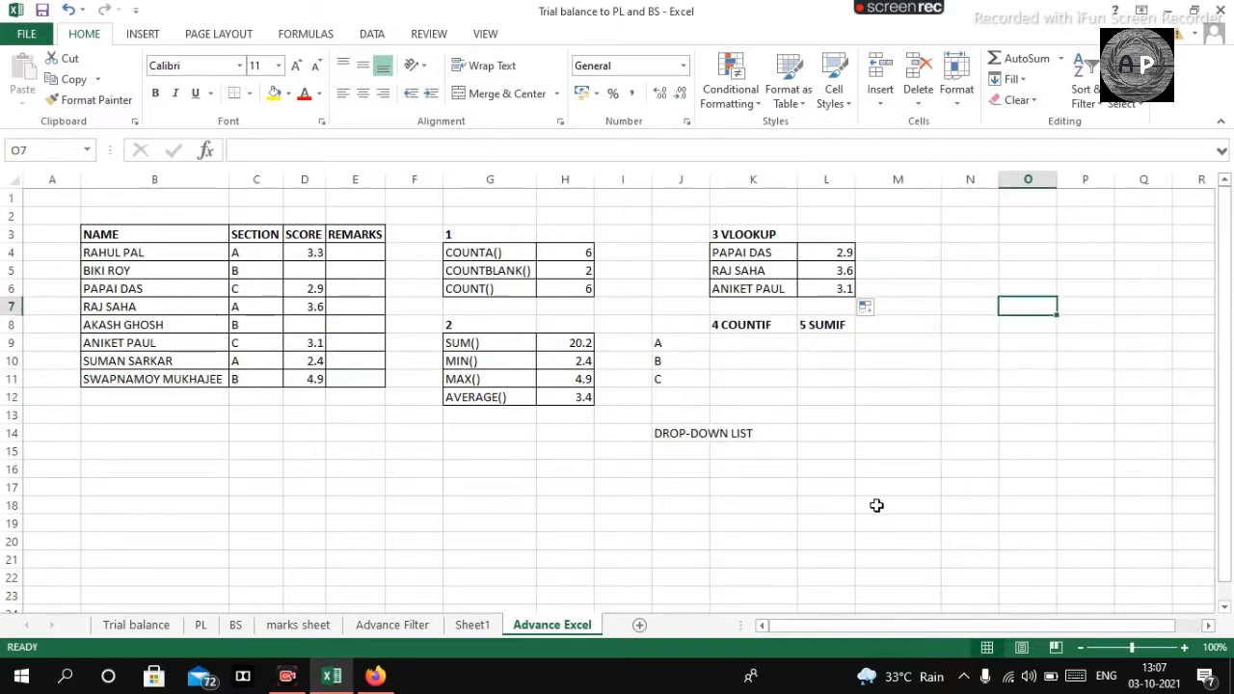
left_click(742, 238)
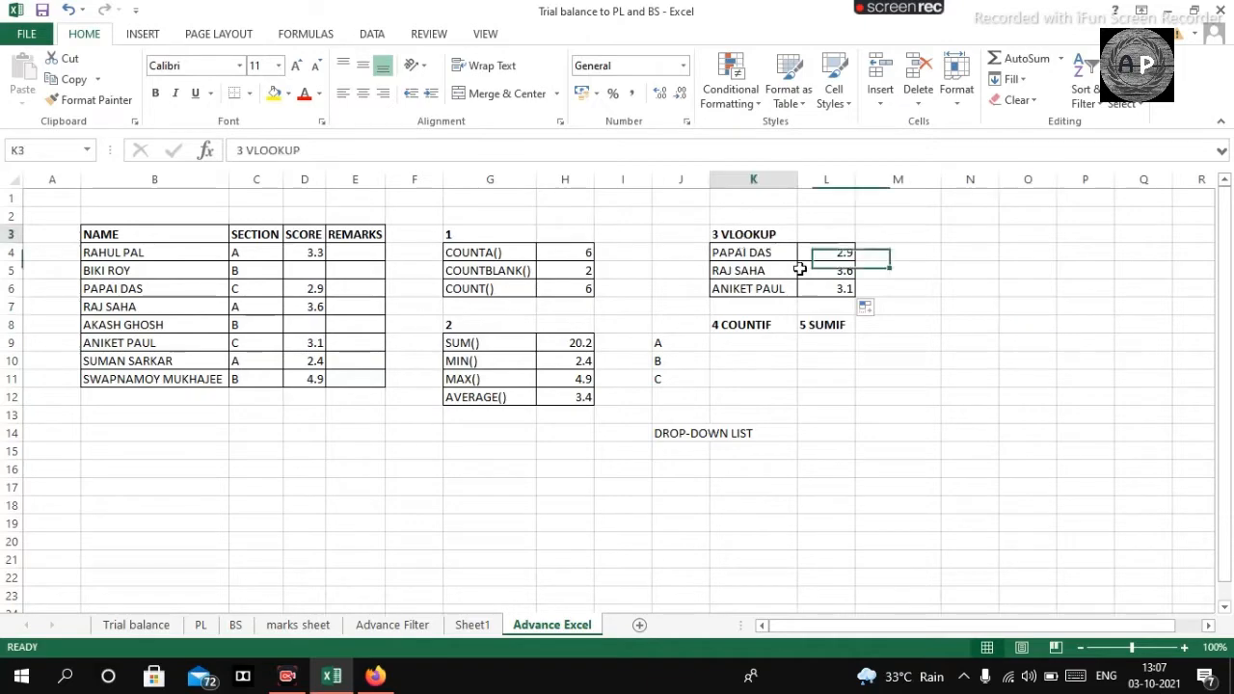
left_click(912, 280)
left_click(728, 237)
left_click(912, 268)
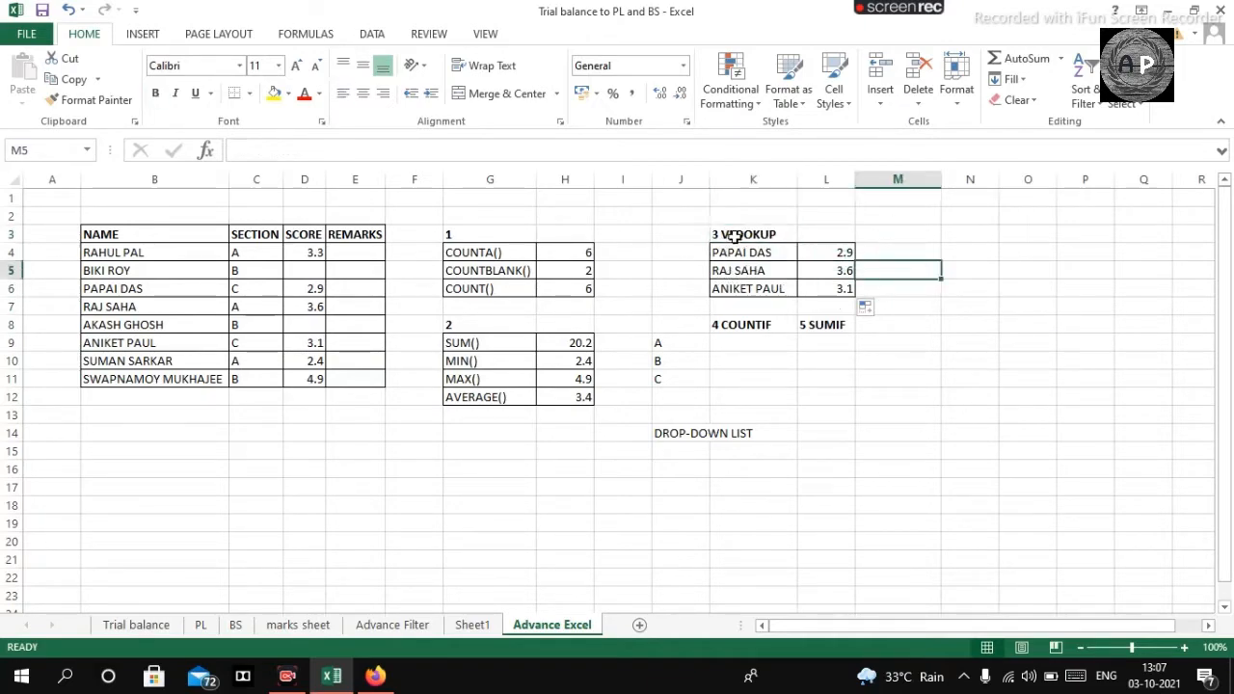
left_click(735, 237)
left_click(882, 251)
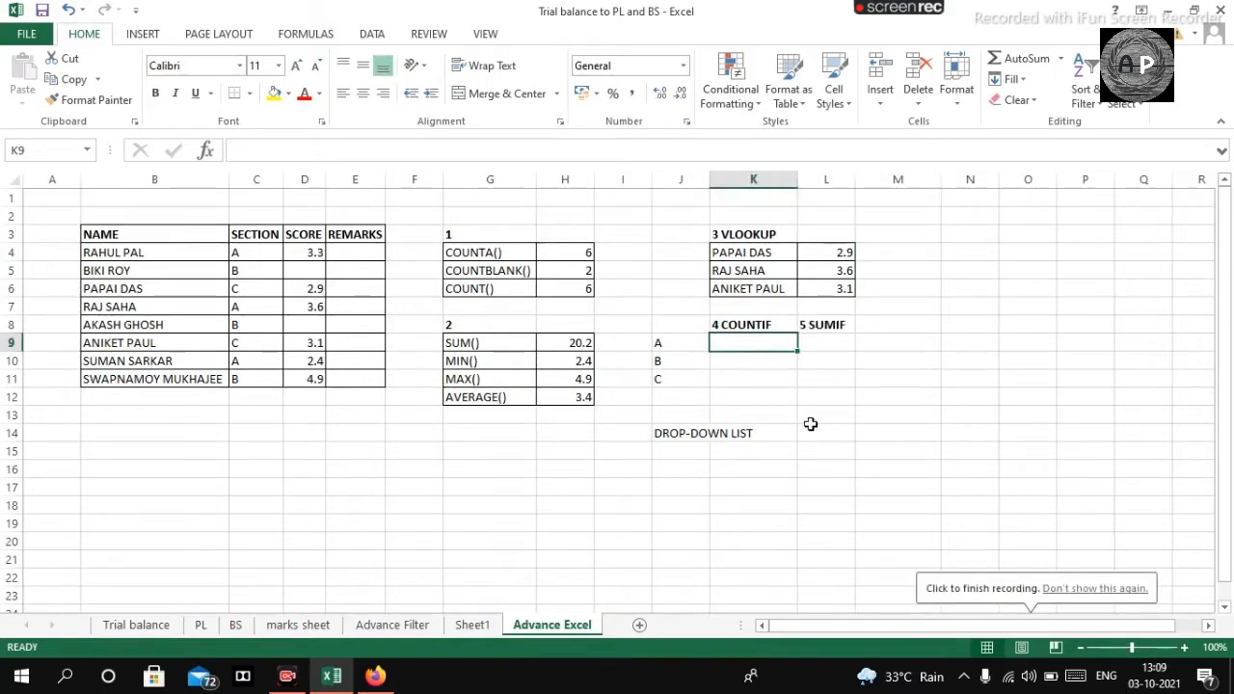
Step: Examine the section letters in J9:J11 and their empty COUNTIF cells against the SECTION column of the student list
left_click(809, 424)
left_click(675, 365)
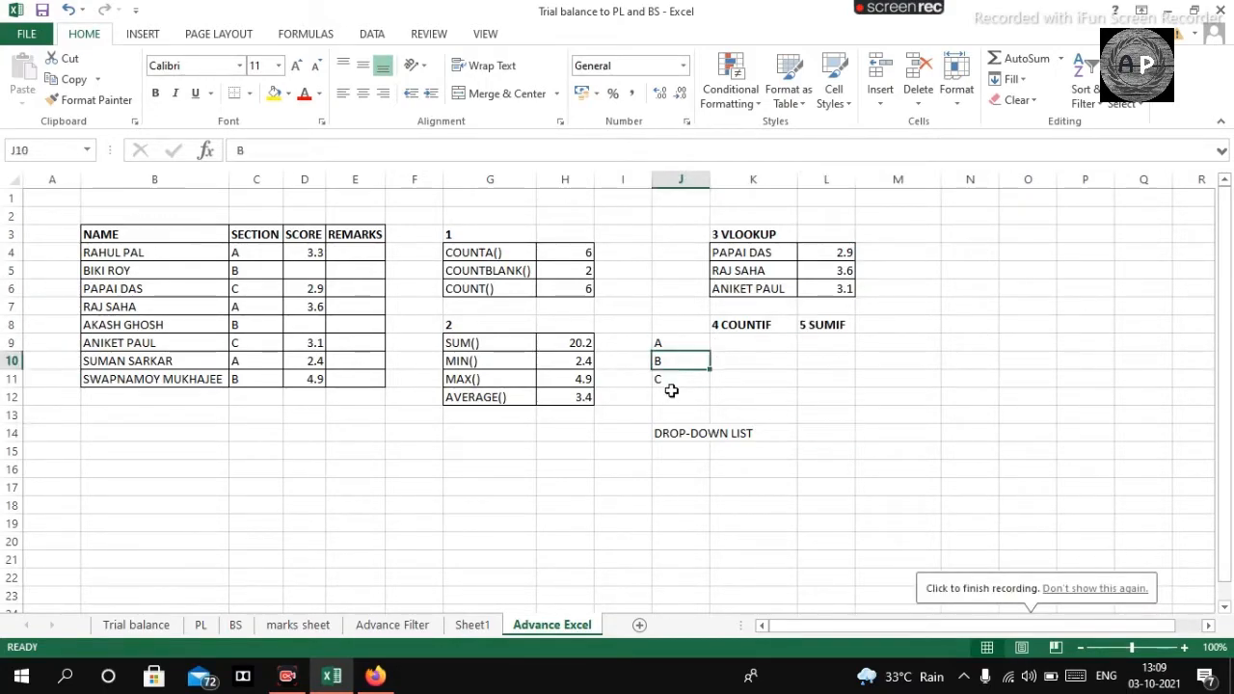
left_click_drag(261, 238, 276, 399)
left_click(1028, 379)
left_click(675, 344)
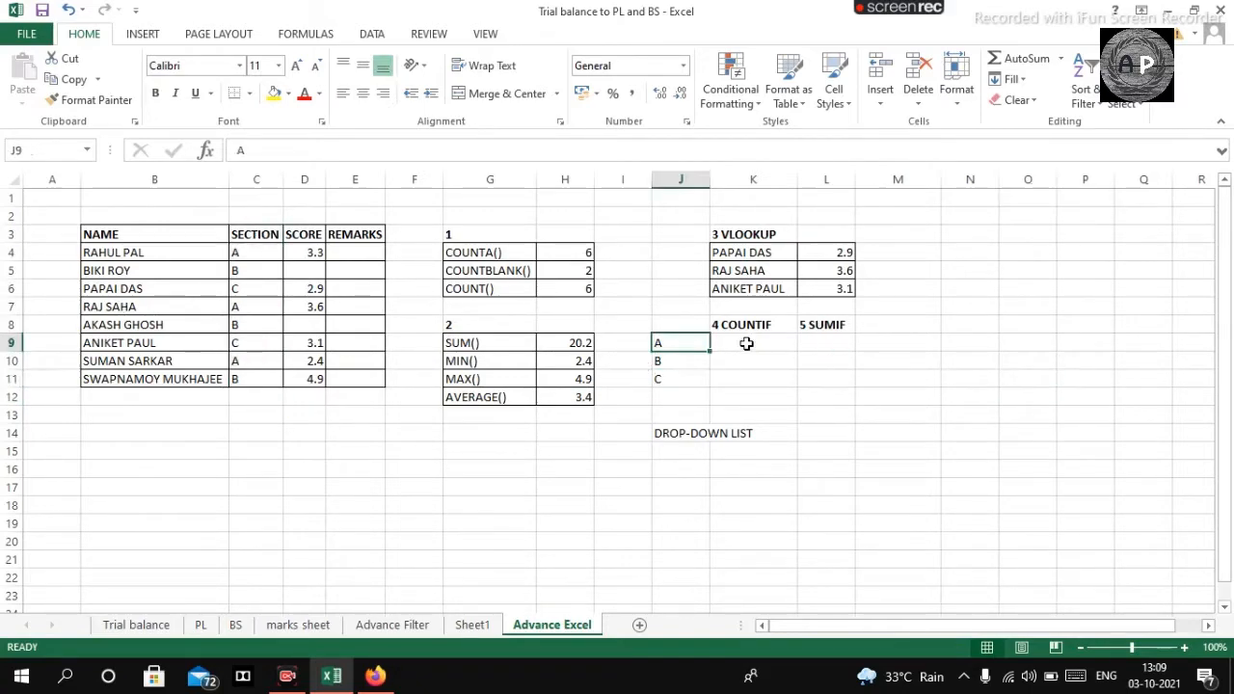
left_click(747, 344)
left_click(679, 361)
left_click(739, 358)
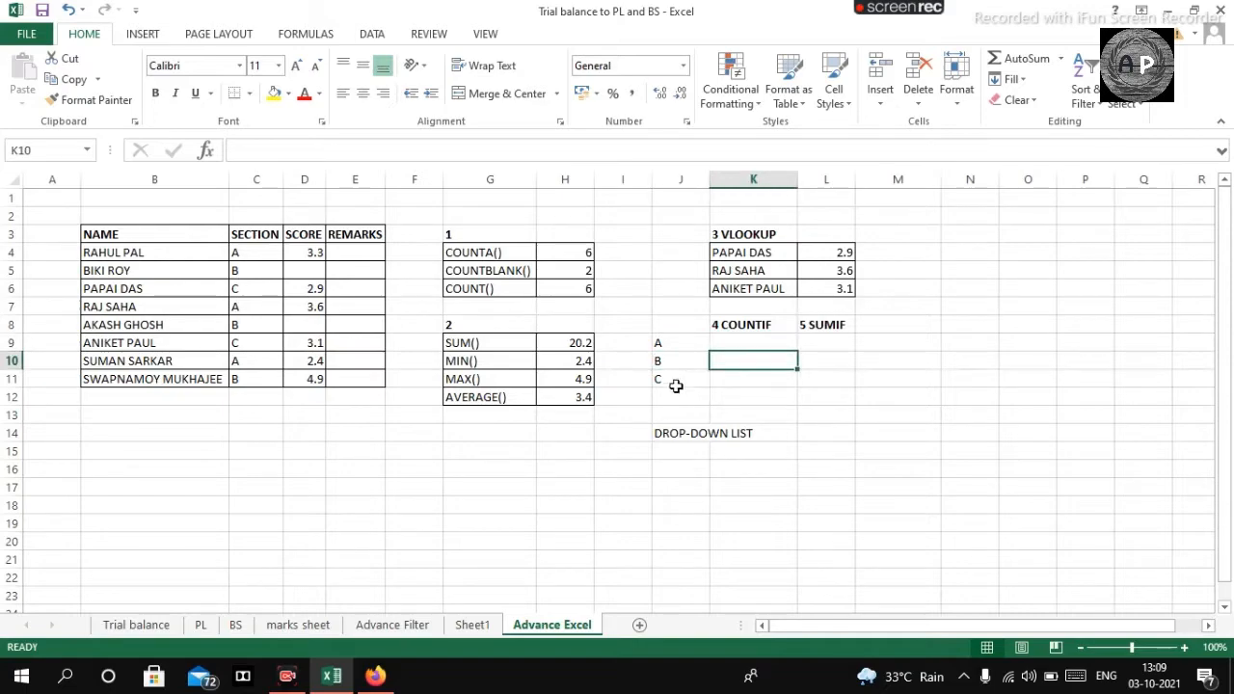
left_click(675, 384)
left_click(744, 384)
left_click(804, 446)
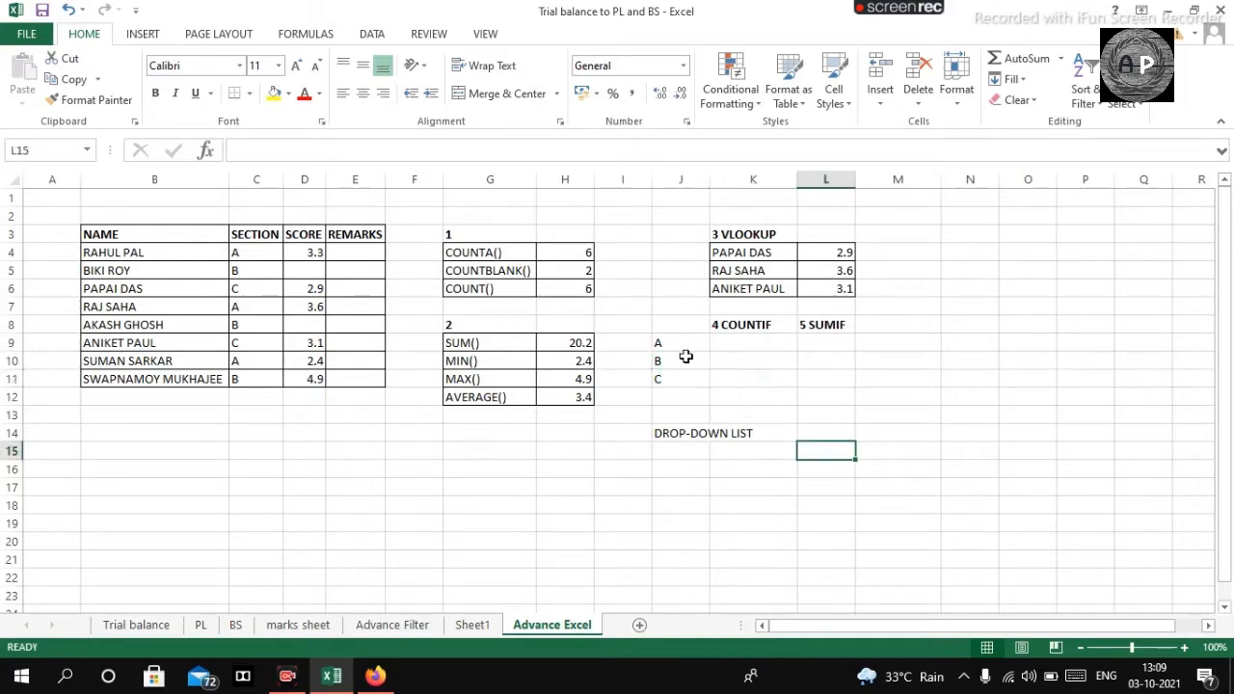
left_click_drag(675, 345, 802, 386)
left_click(826, 450)
left_click(748, 327)
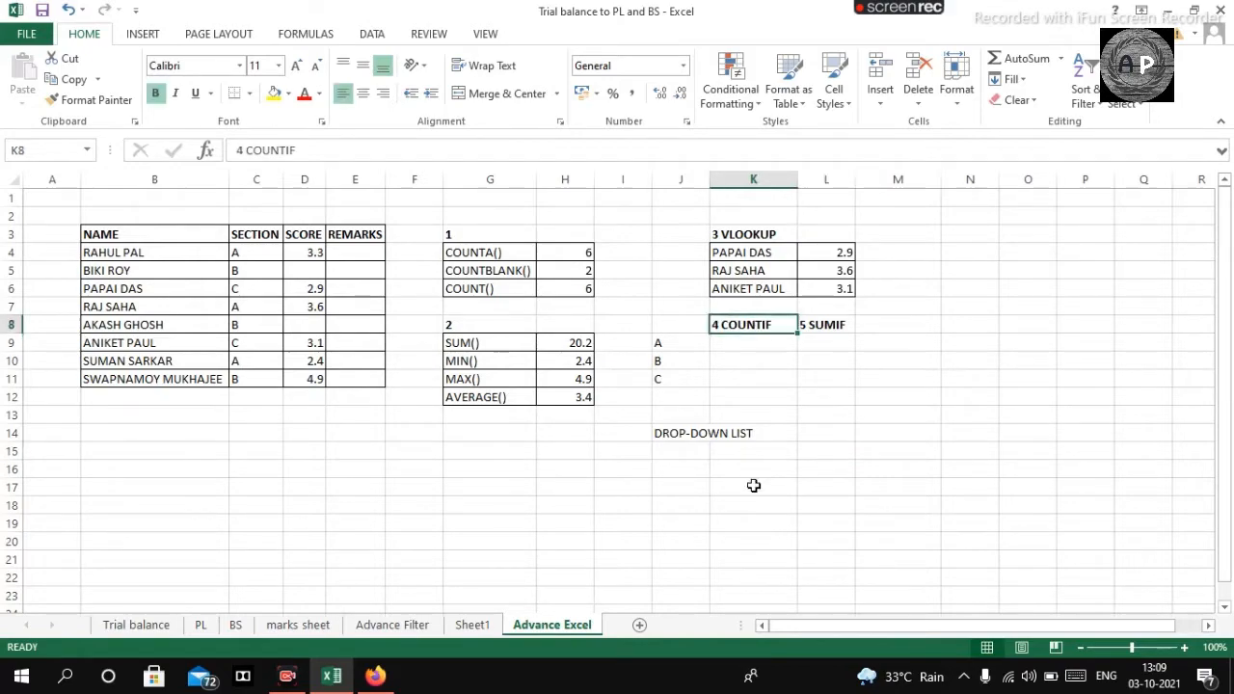
left_click(810, 418)
Step: Enter =COUNTIF(C4:C11,J9) in K9 and check its result against the section A entries in the student list
left_click(743, 344)
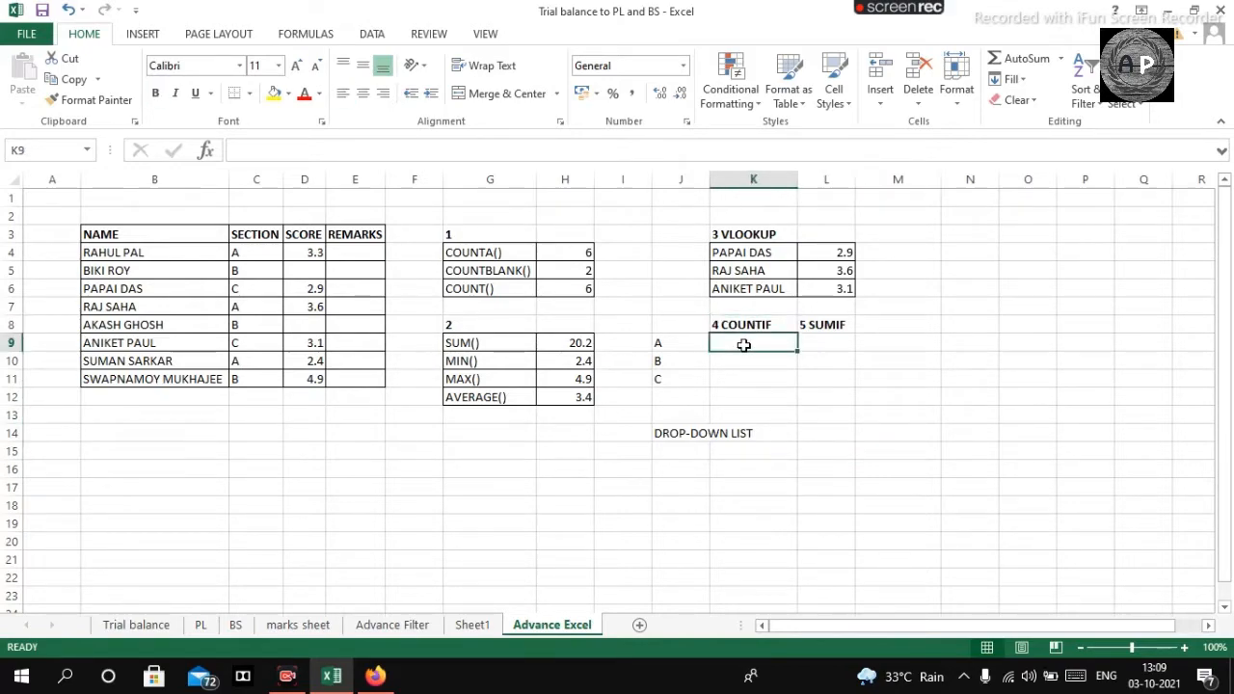
type("=countif")
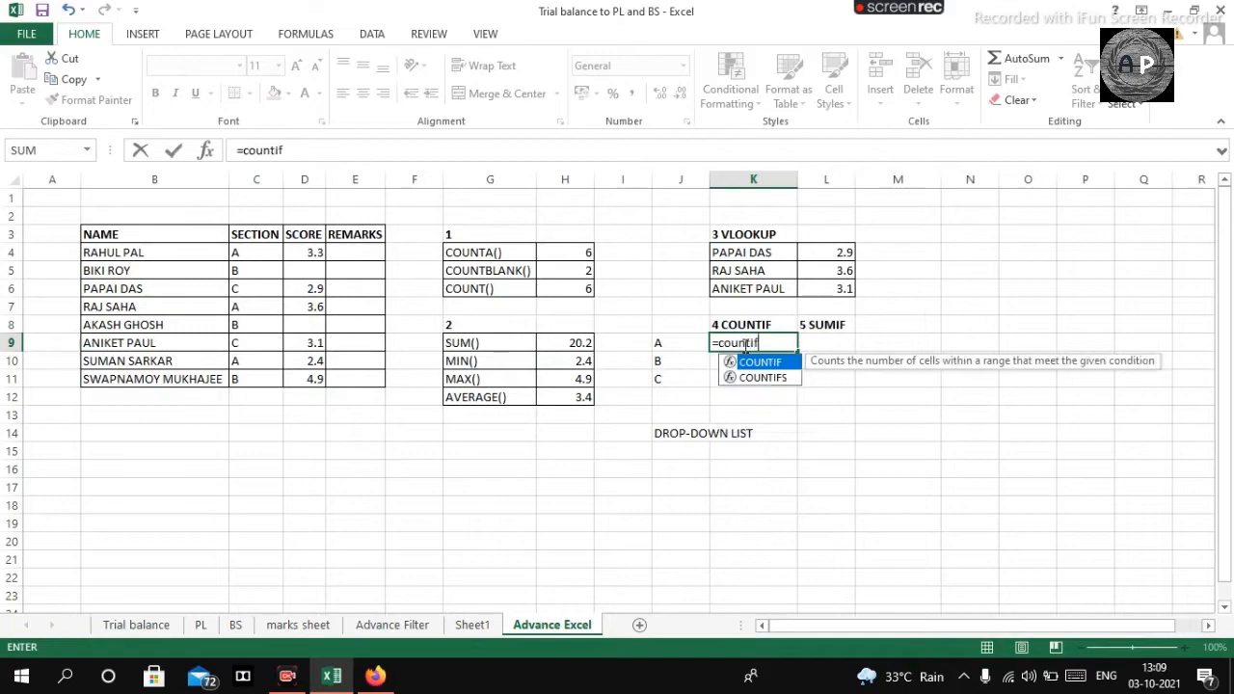
key("Tab")
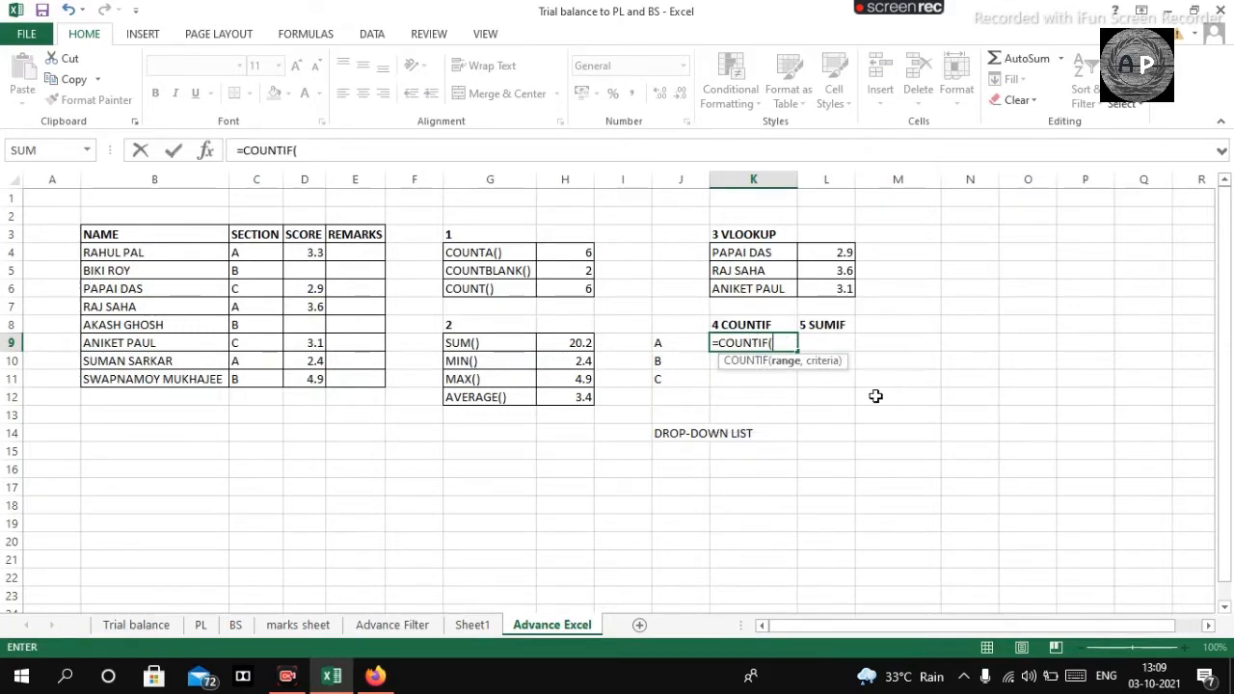
left_click_drag(254, 253, 268, 387)
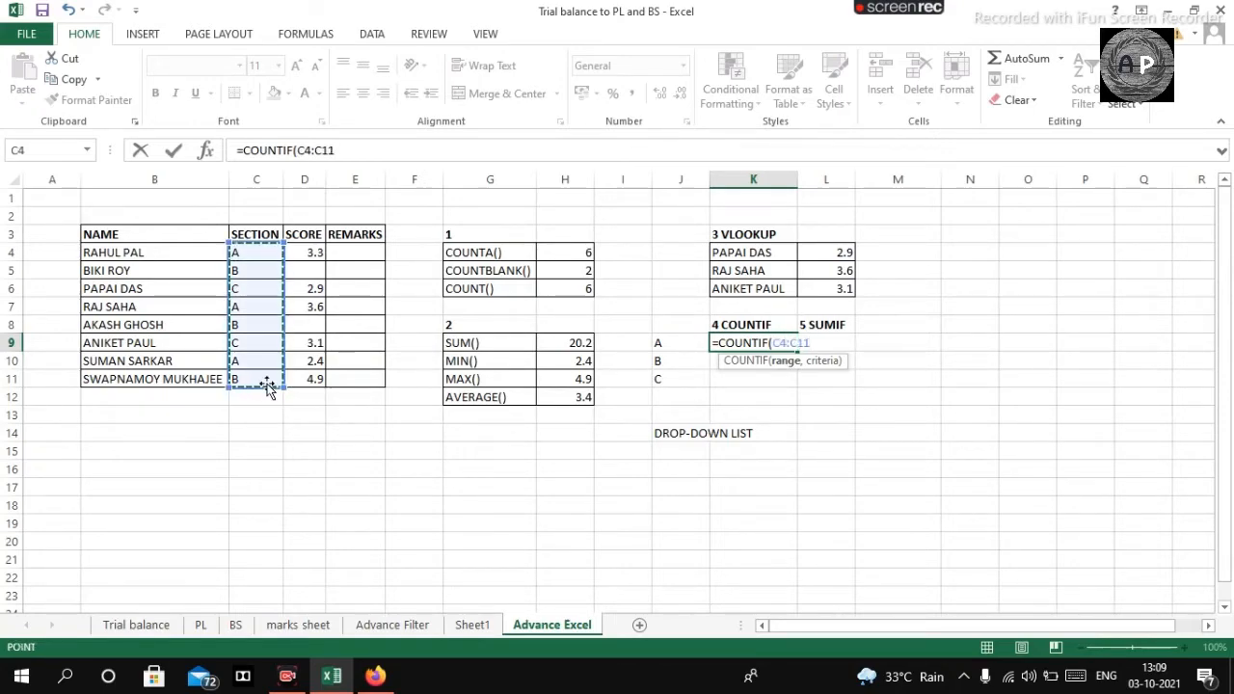
type(",")
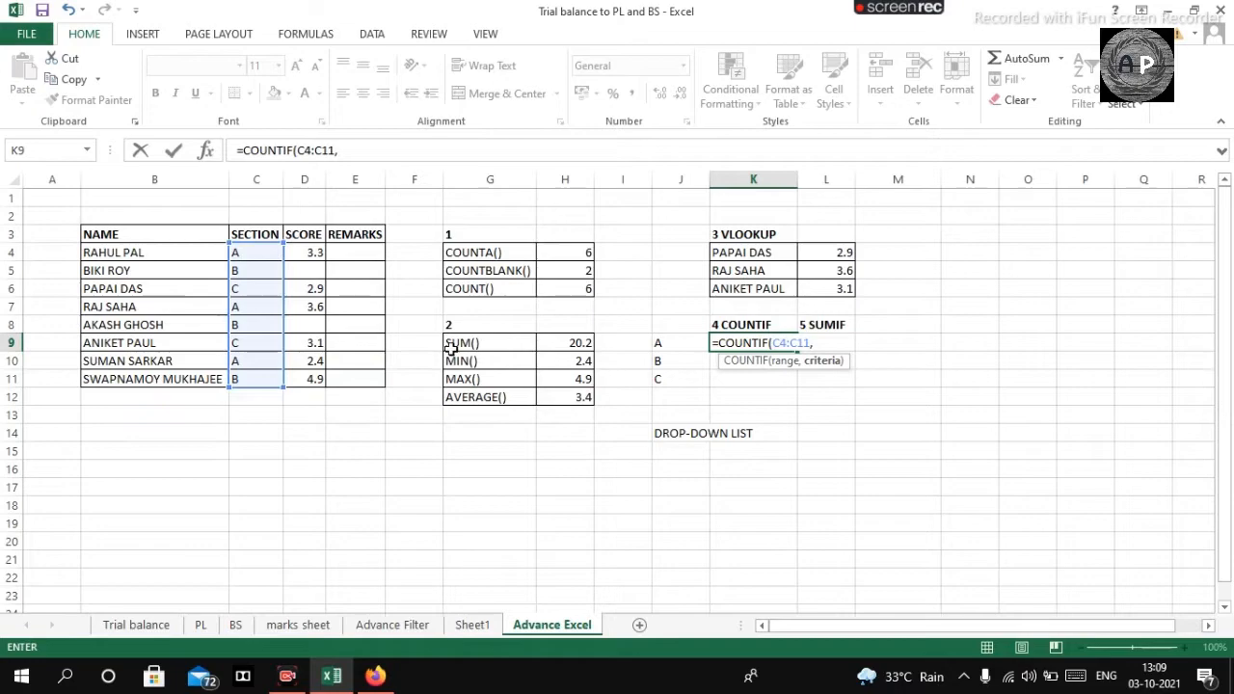
left_click(663, 345)
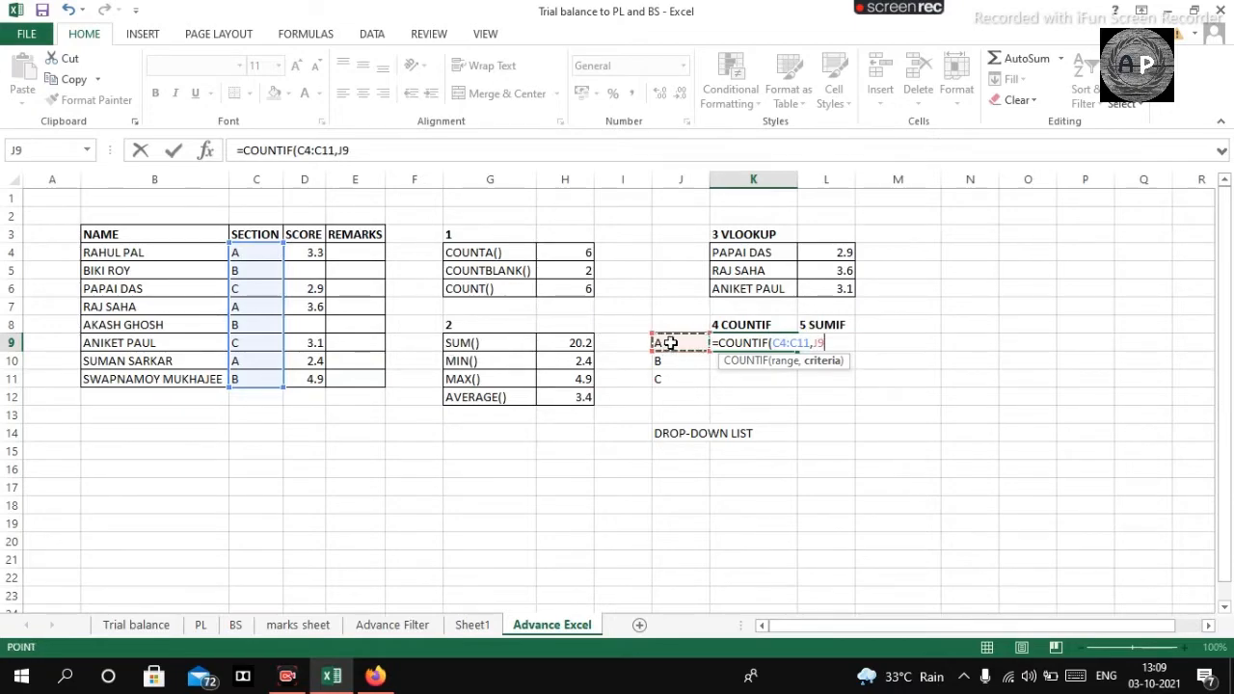
key("Return")
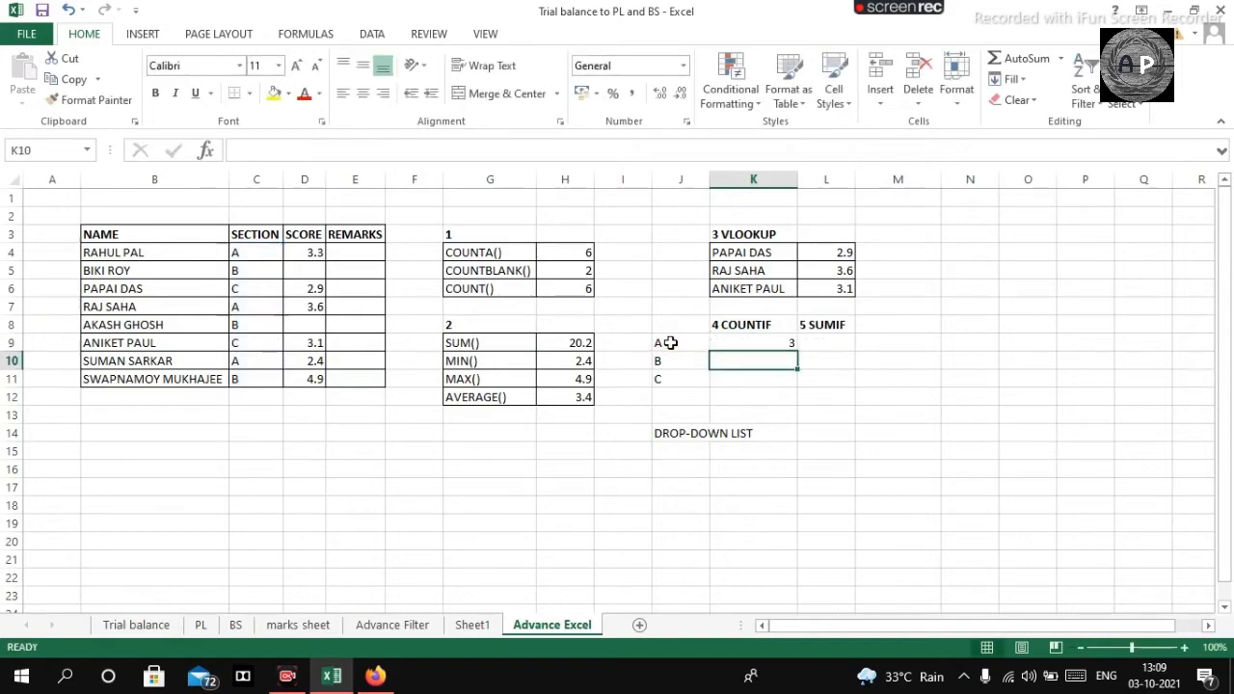
left_click(238, 254)
left_click(242, 307)
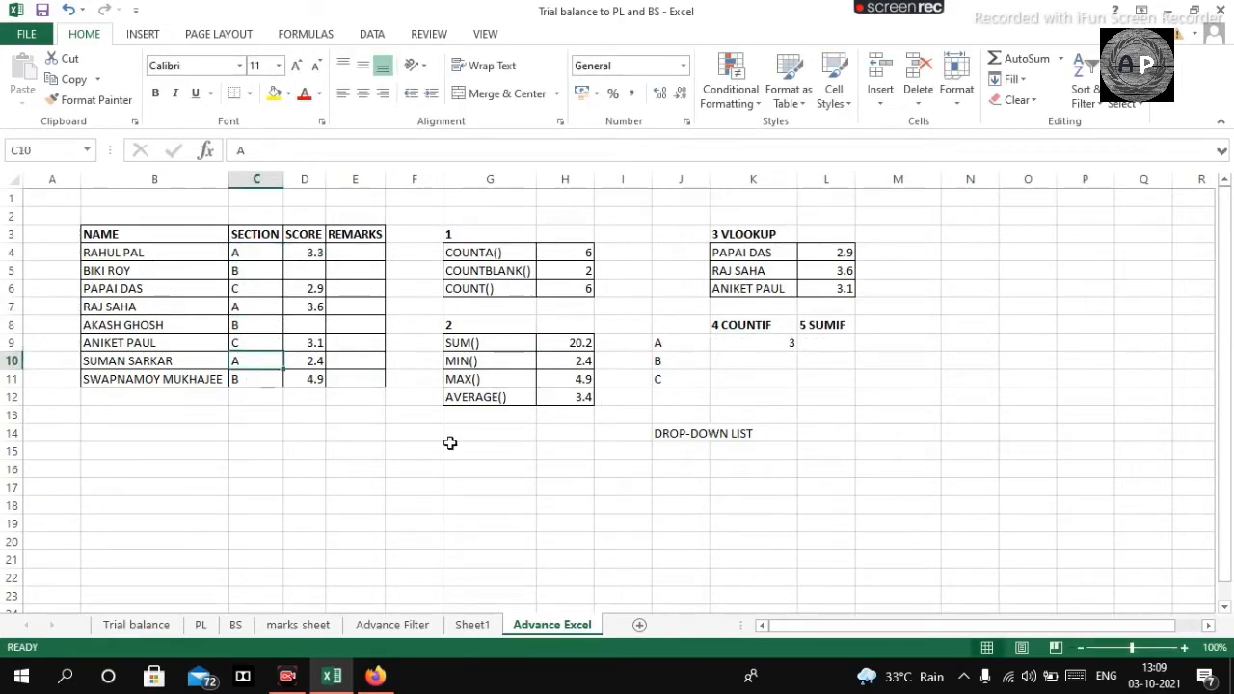
Step: Copy the COUNTIF formula from K9 down to K10:K11 for sections B and C
left_click(785, 345)
left_click_drag(801, 353, 801, 388)
left_click(862, 395)
left_click_drag(774, 344, 785, 380)
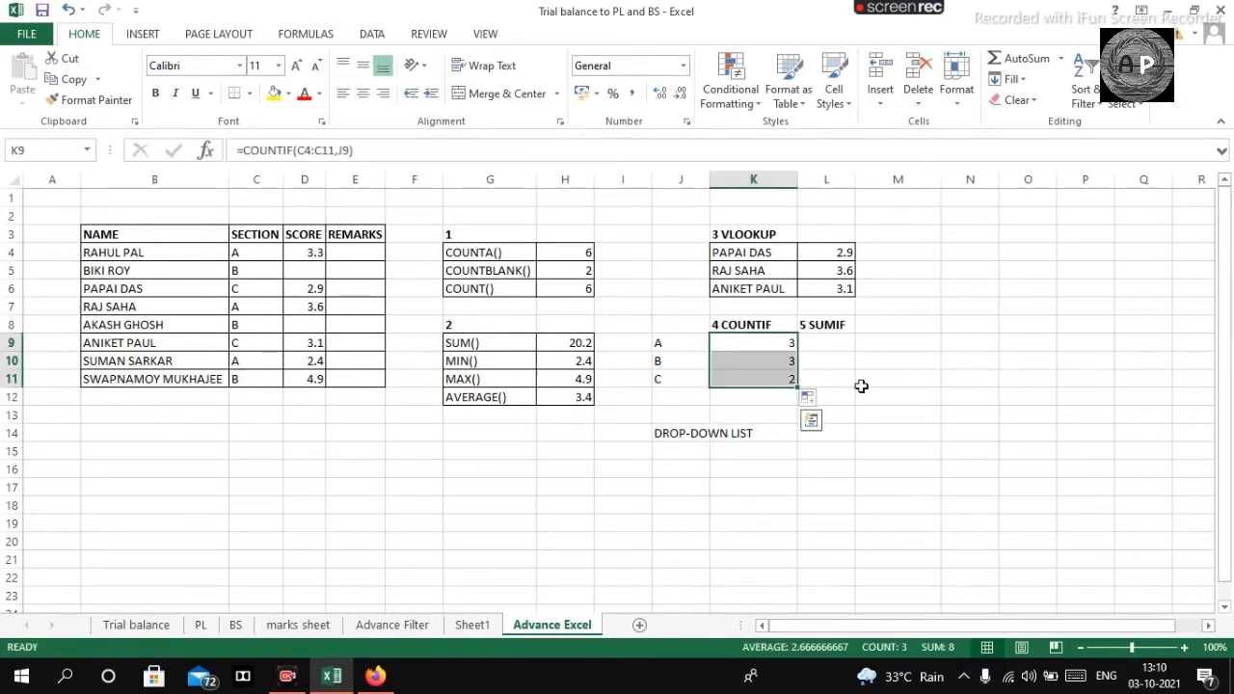
left_click(864, 382)
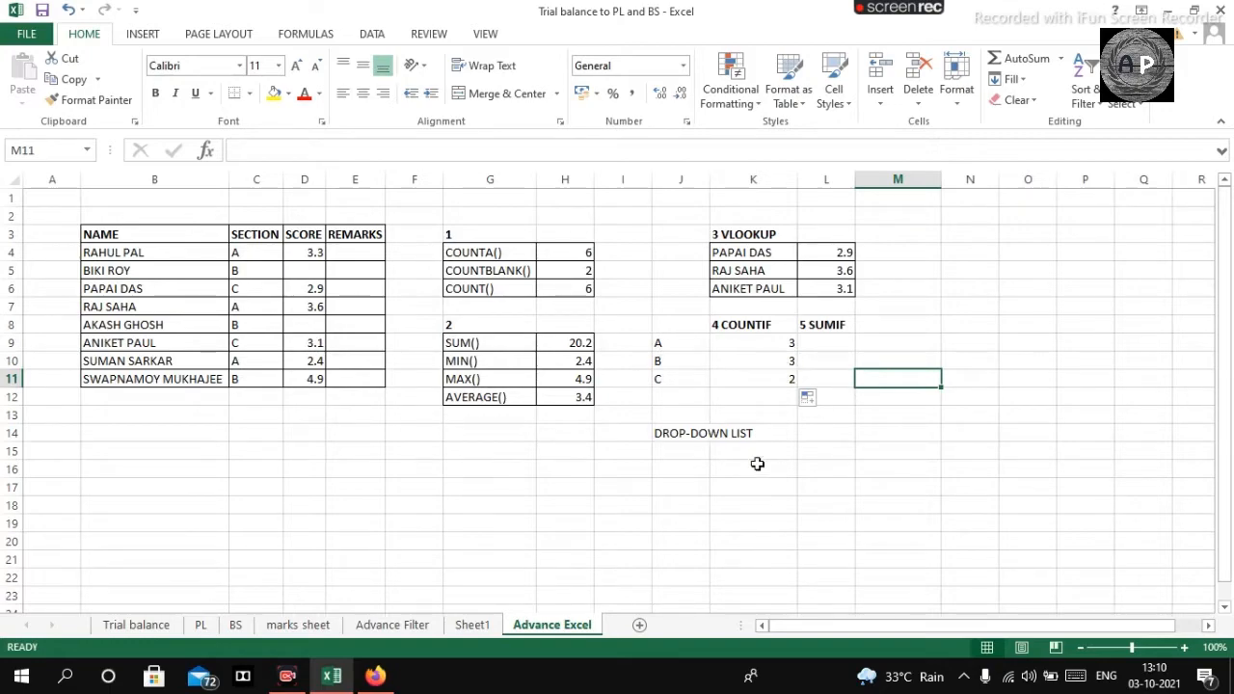
left_click(1035, 359)
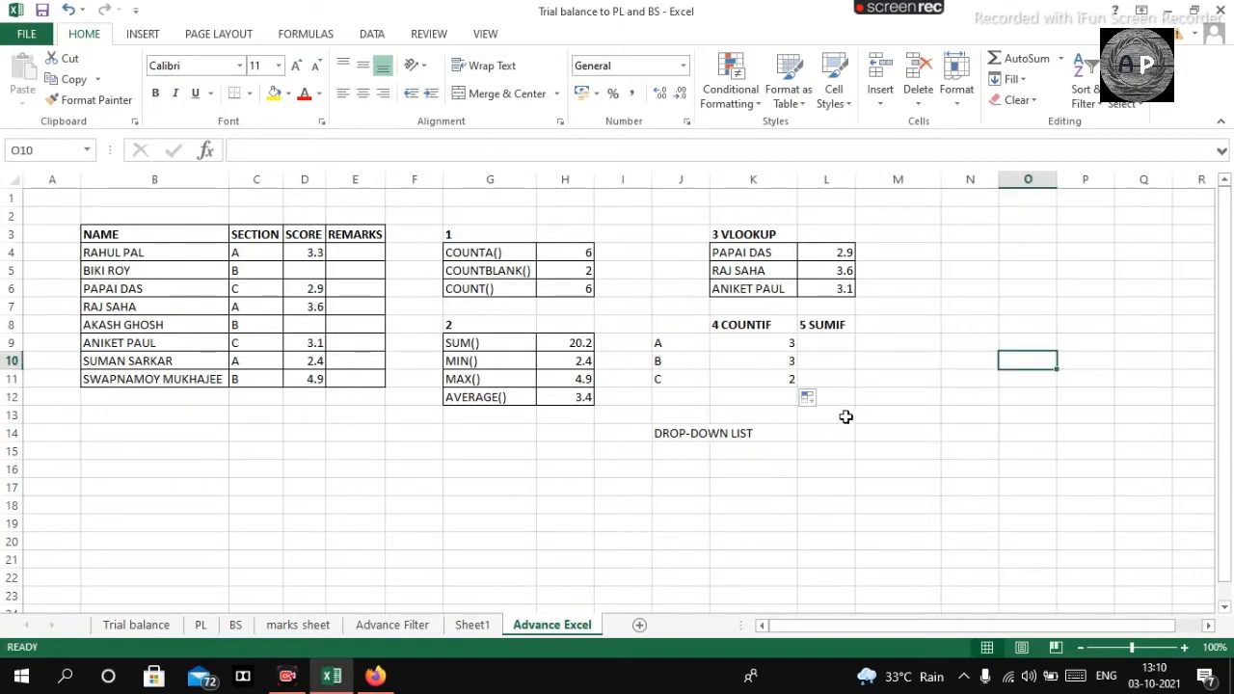
Step: Enter =SUMIF(C4:C11,J9,(D4:D11)) in L9 to total the section A scores
left_click(831, 341)
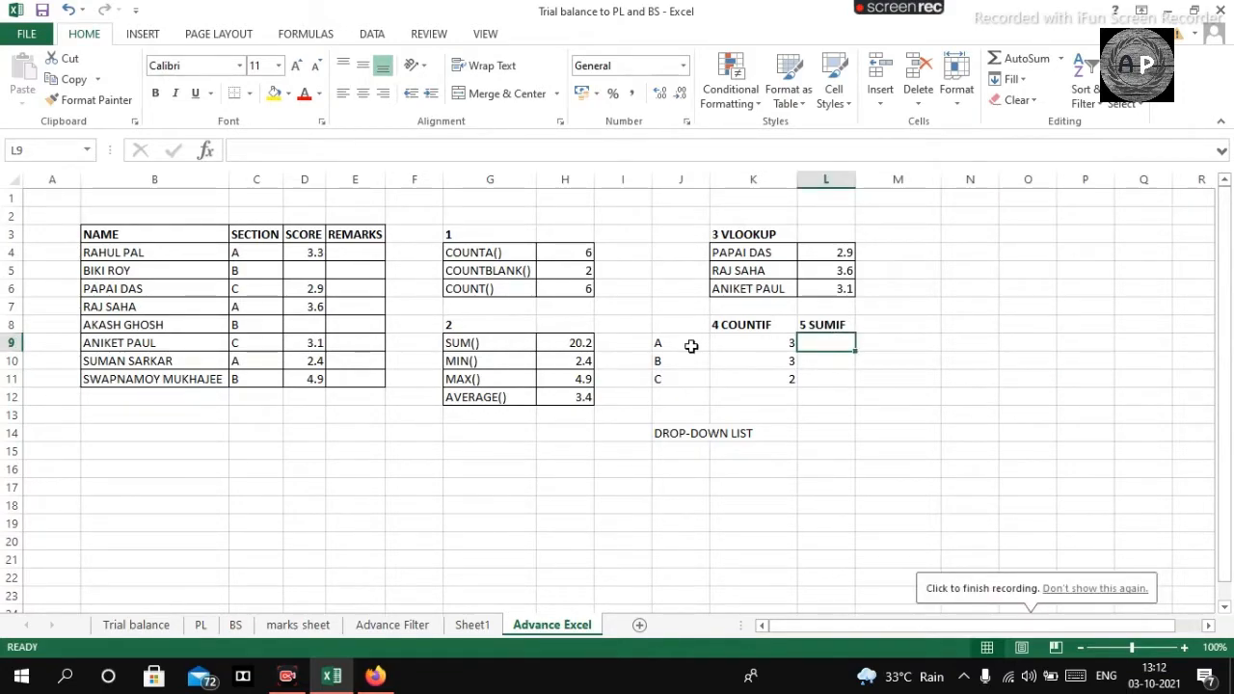
left_click(750, 344)
left_click(826, 342)
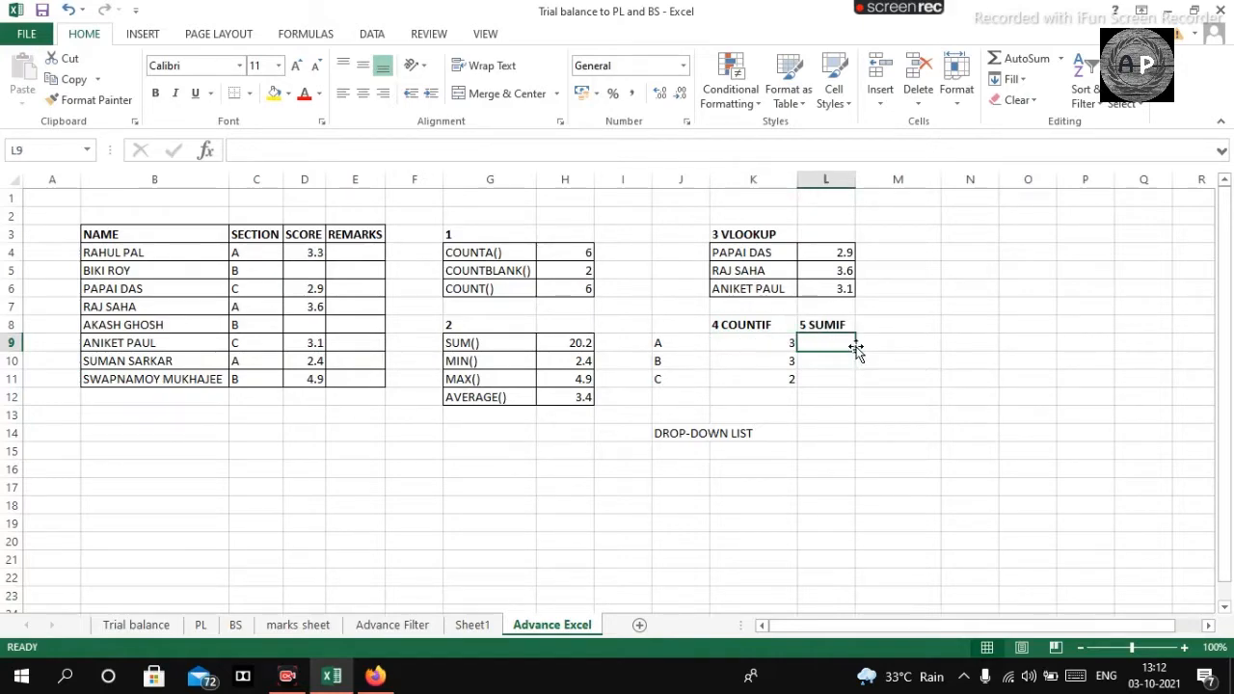
type("=sumif")
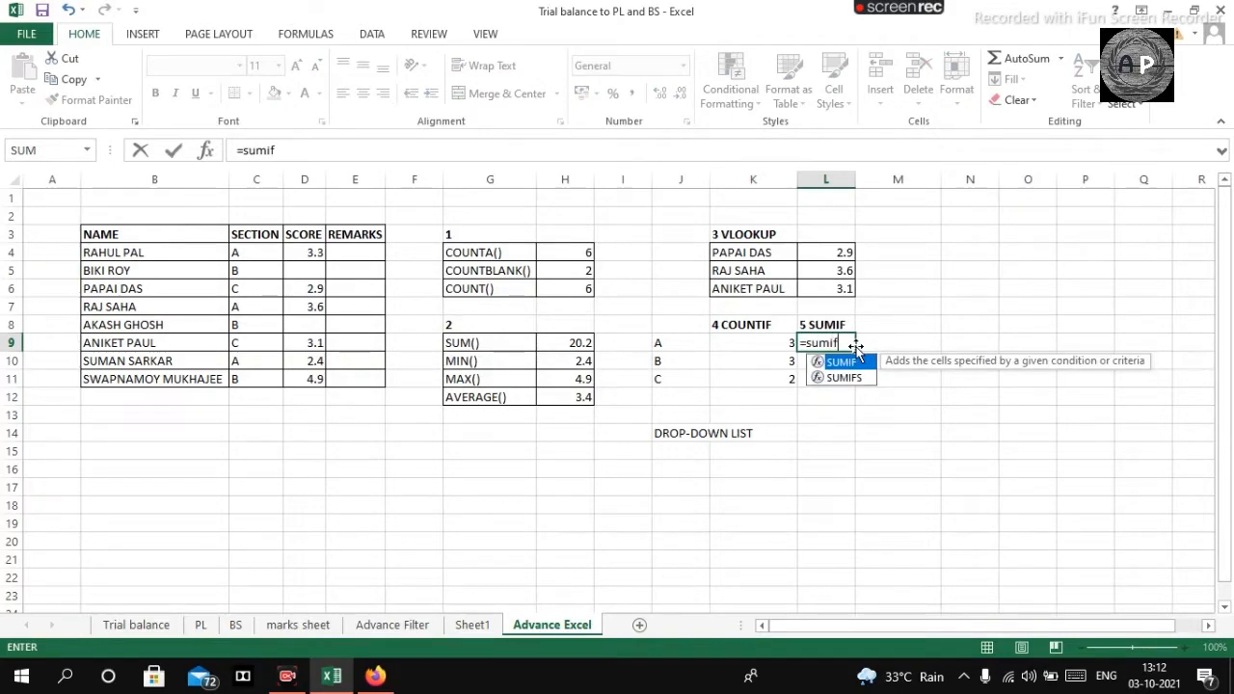
key("Tab")
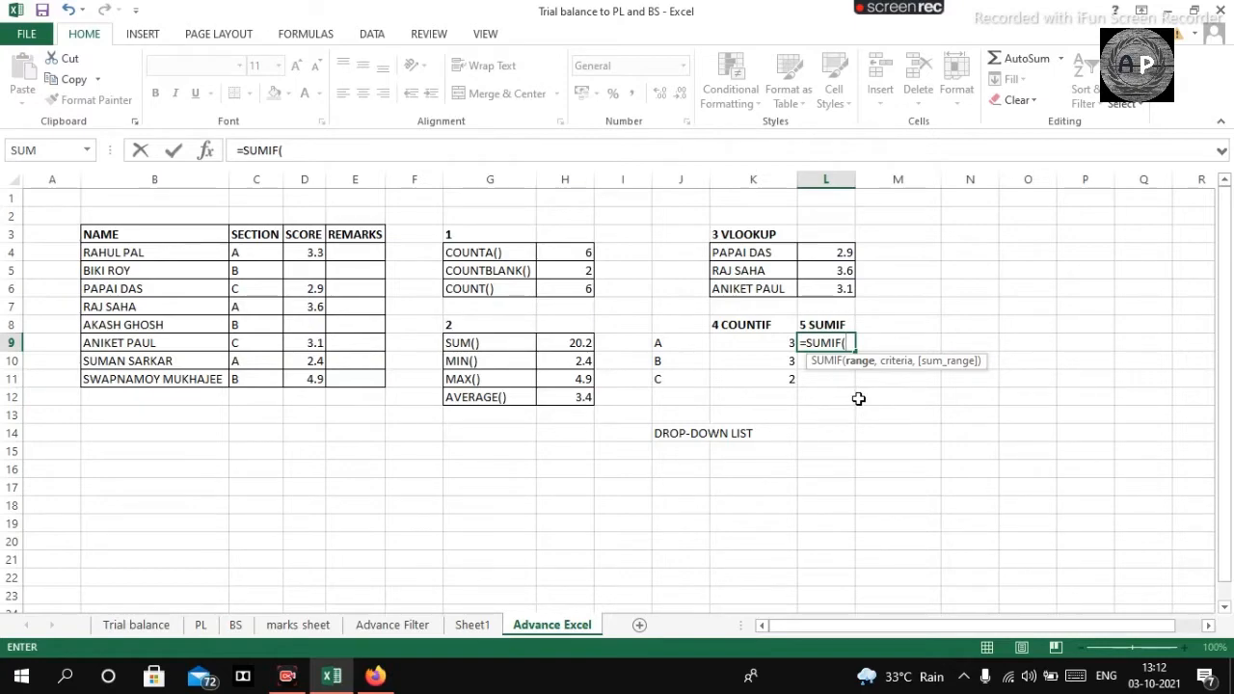
left_click(304, 253)
left_click(332, 430)
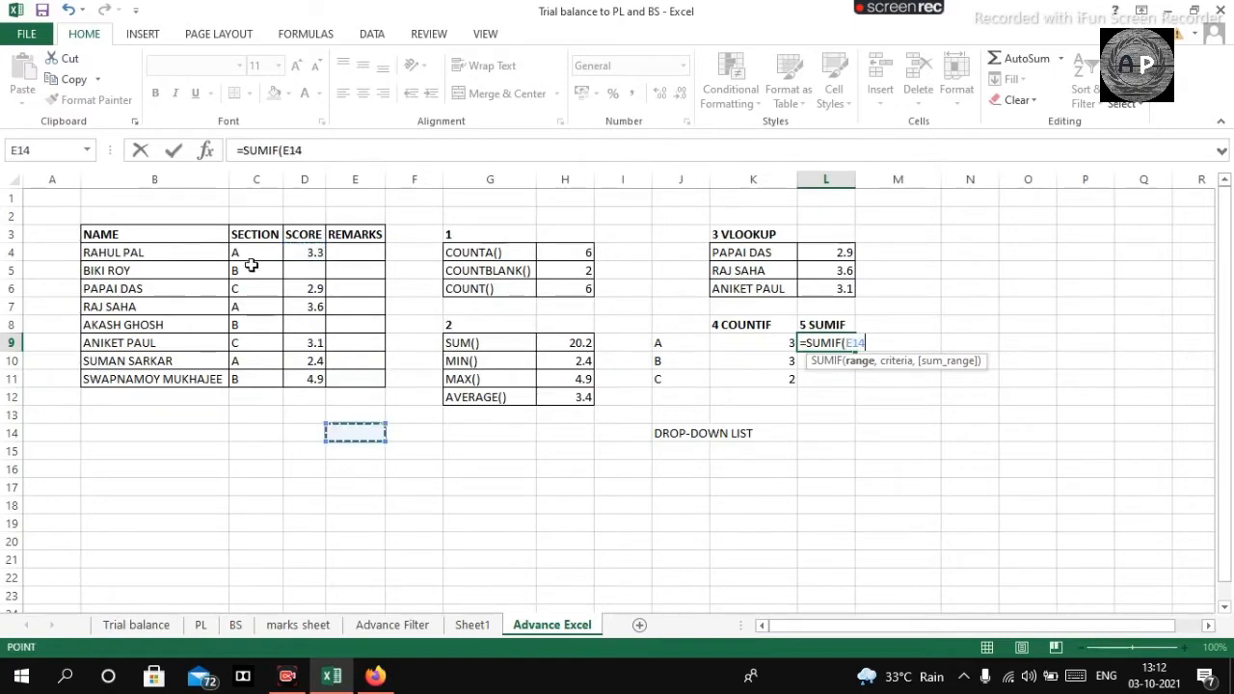
left_click_drag(259, 251, 266, 389)
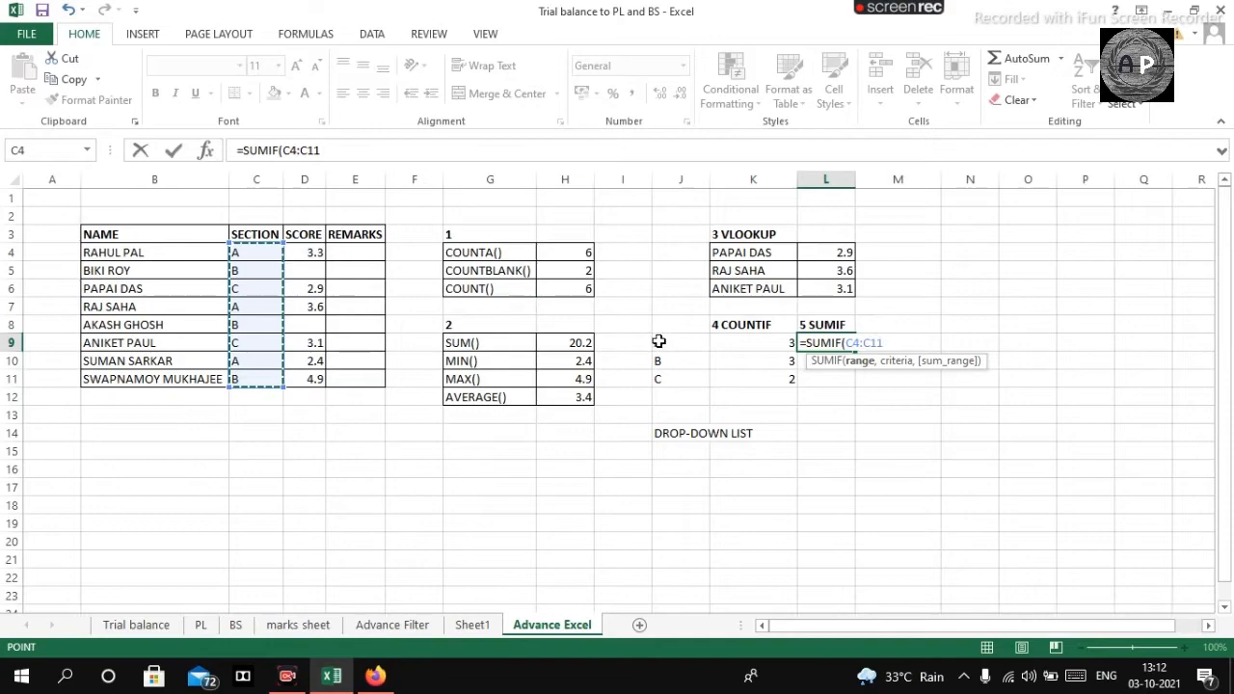
type(",")
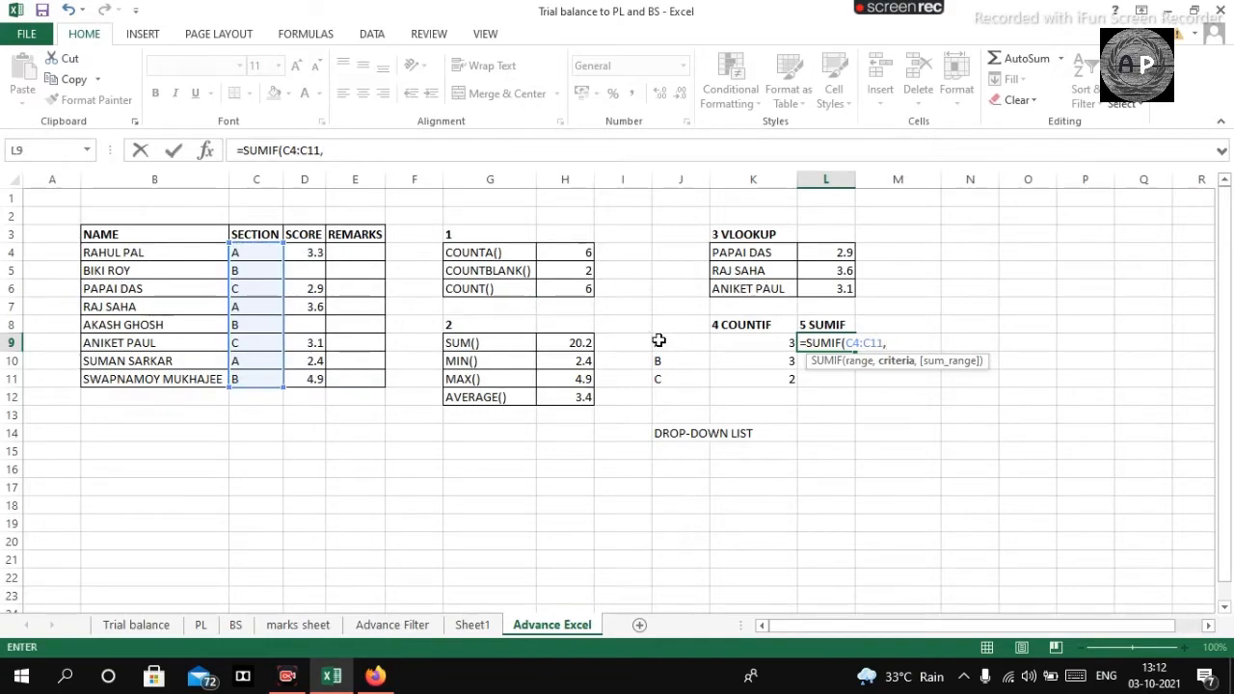
left_click(667, 344)
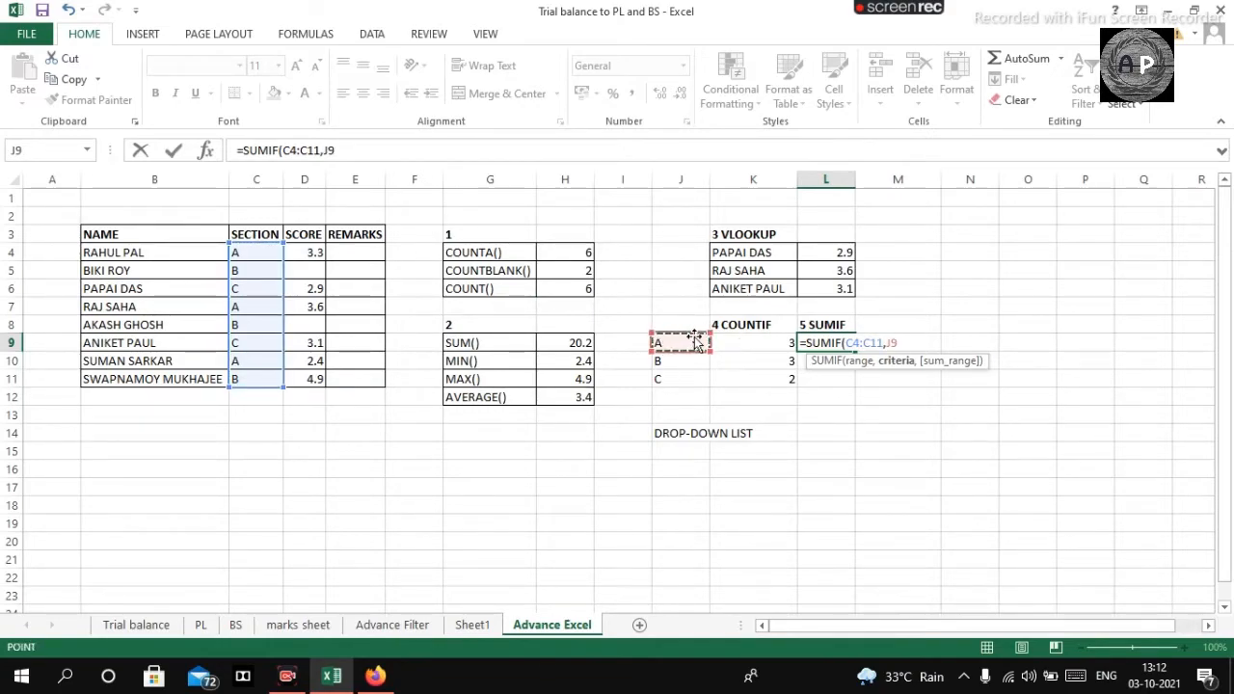
type(",")
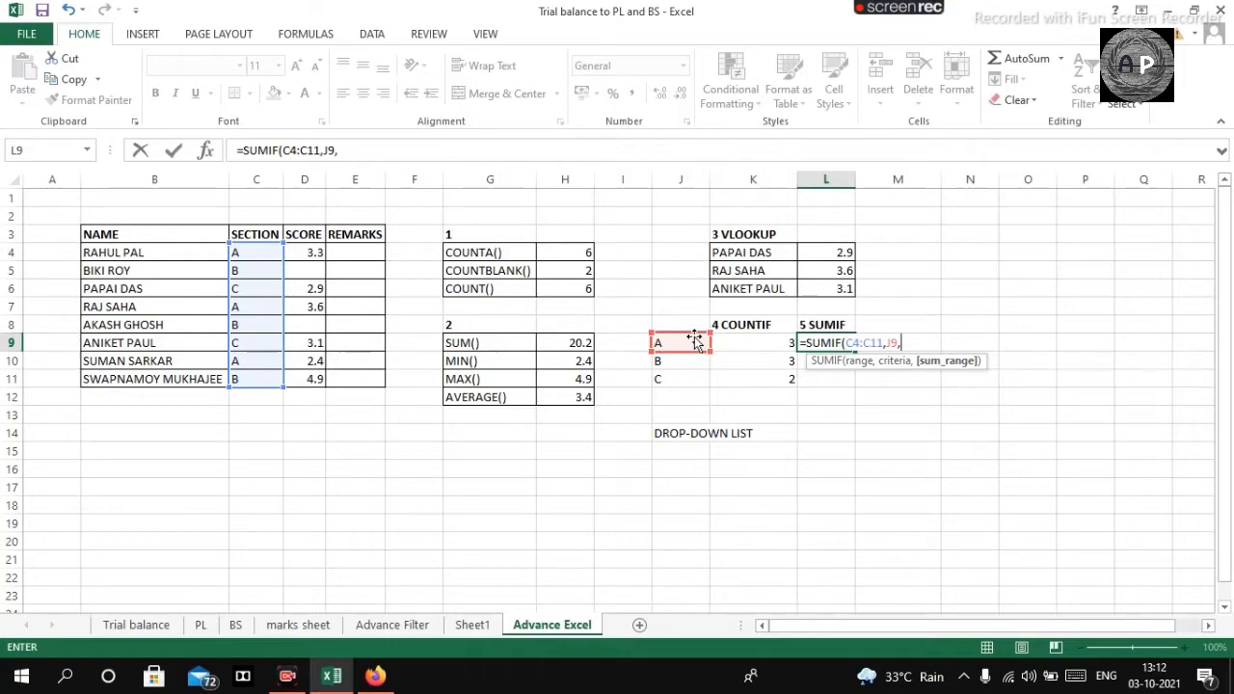
type("(")
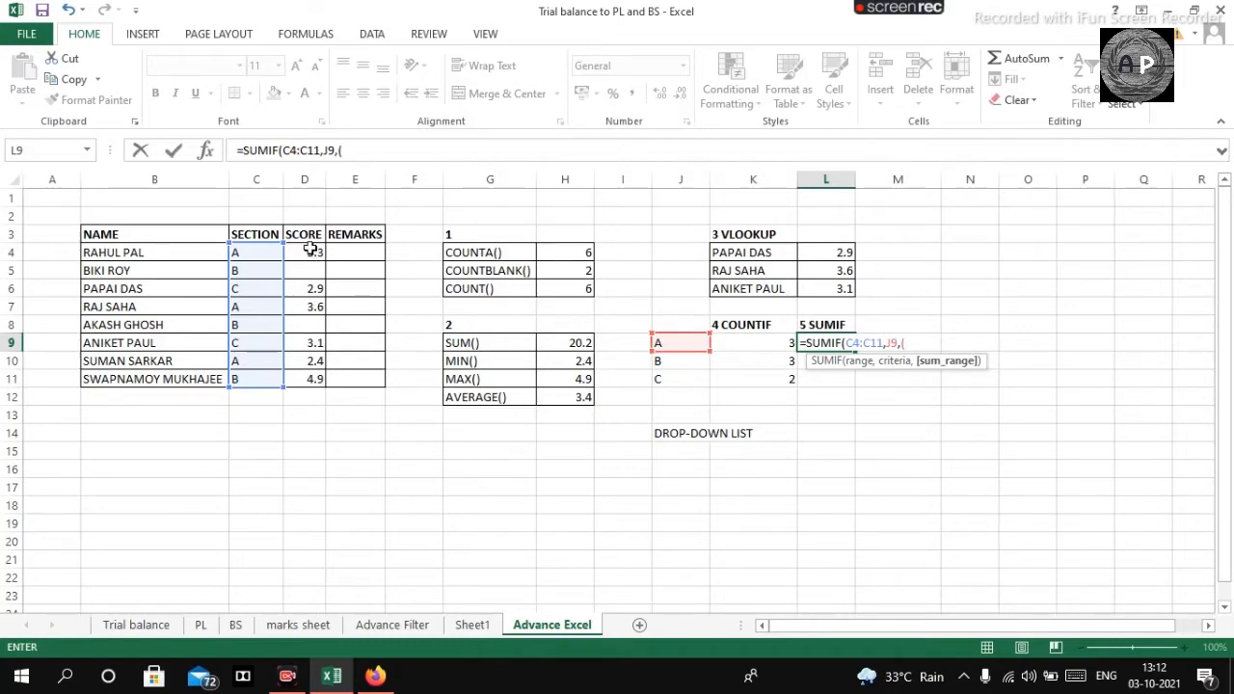
left_click_drag(310, 253, 314, 379)
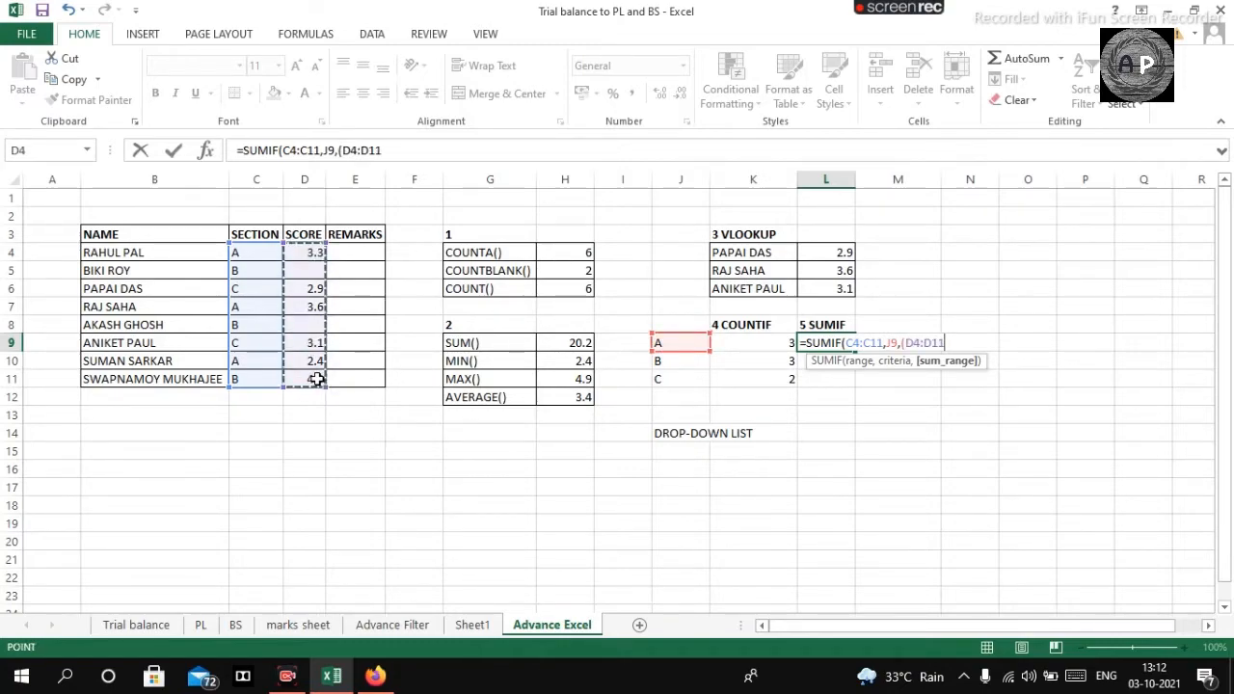
type(")")
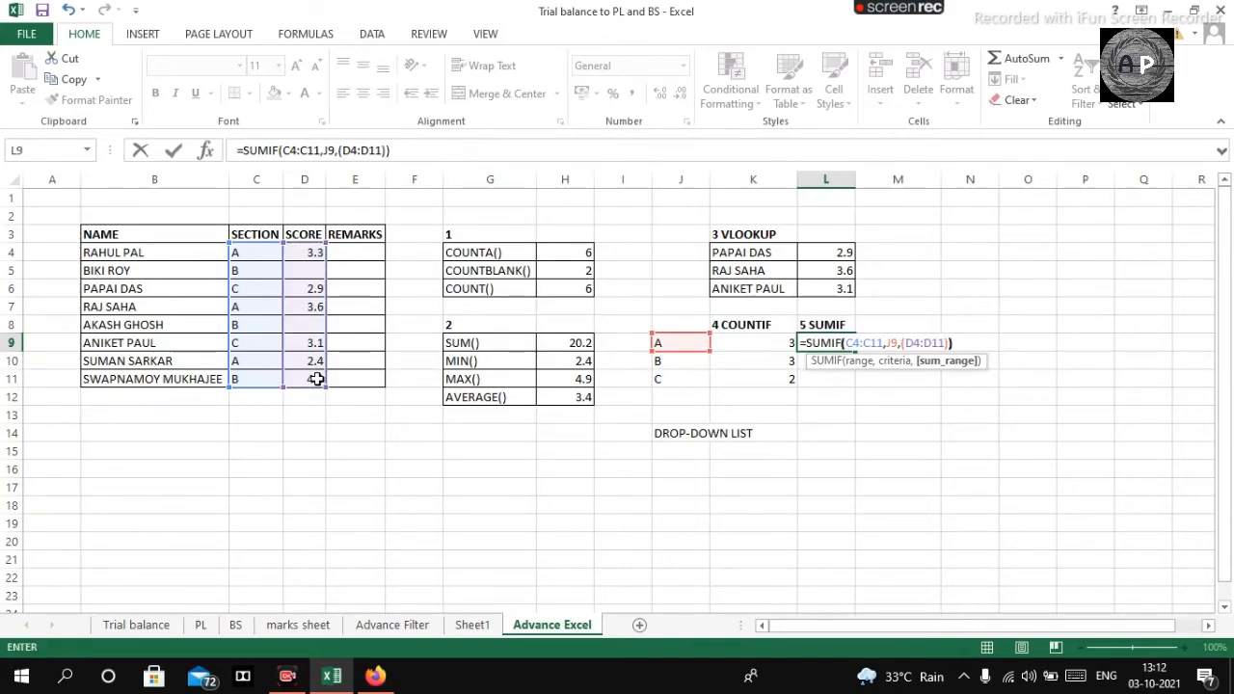
type(")")
key("Return")
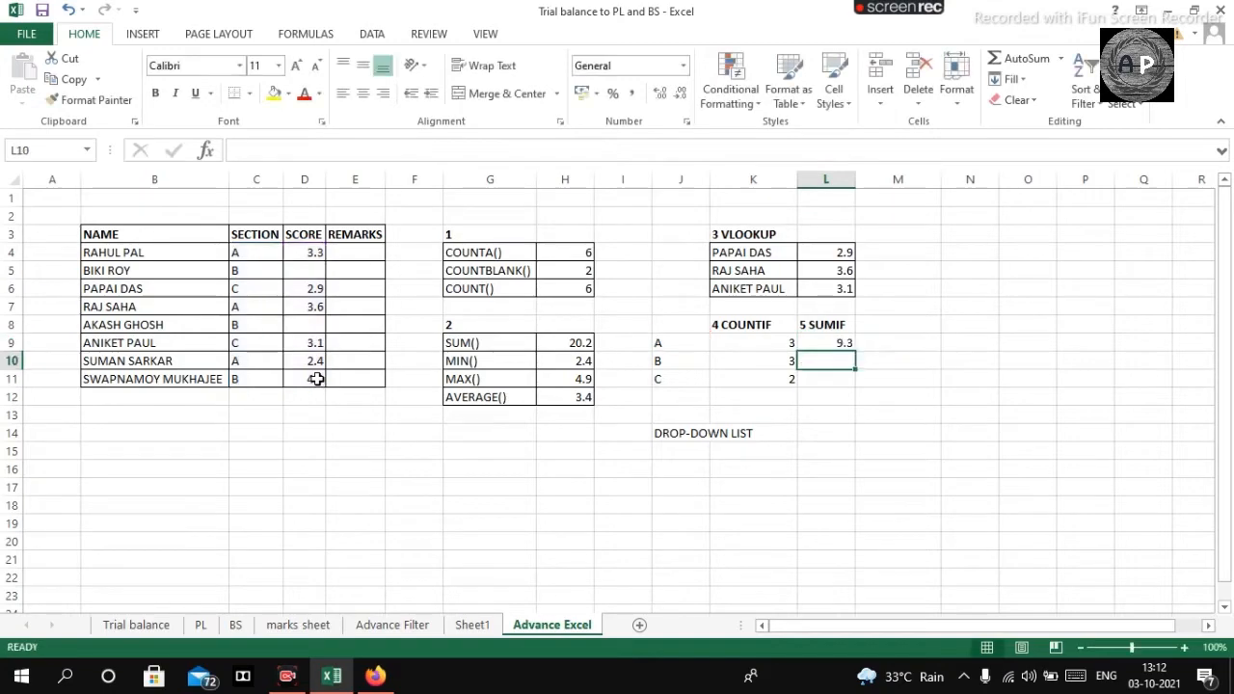
Step: Review the section A row and copy the SUMIF formula from L9 down to L10:L11
left_click(826, 342)
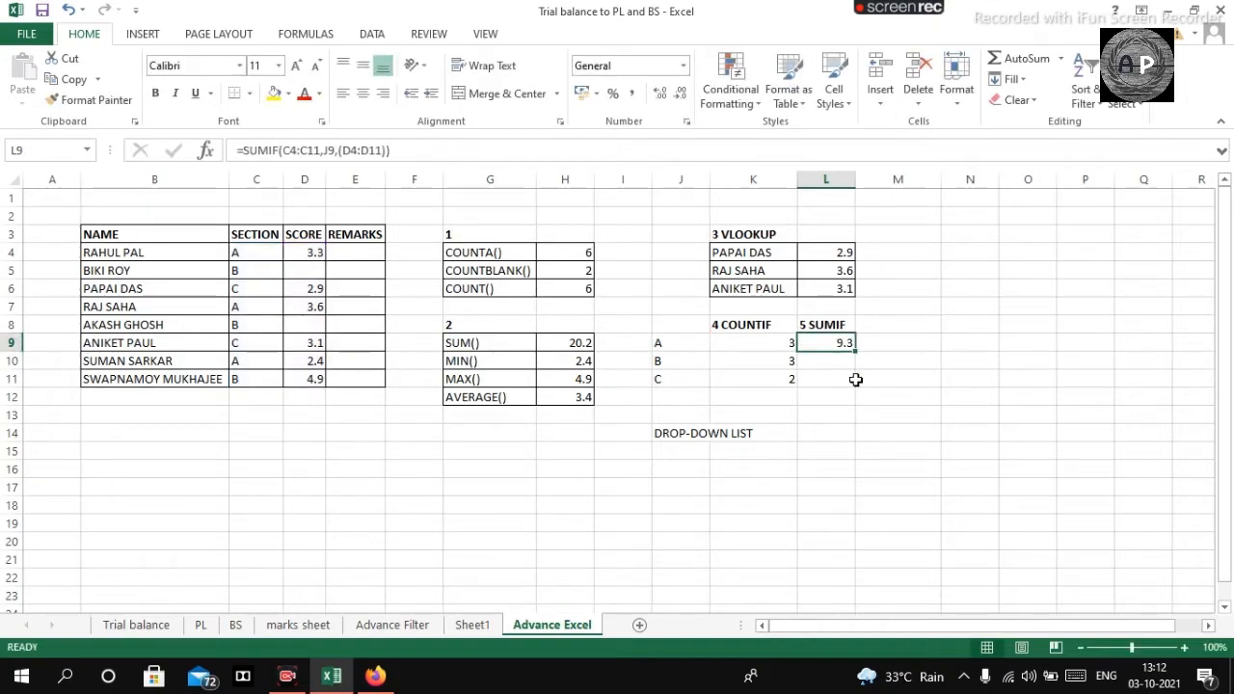
left_click(858, 379)
left_click(688, 347)
left_click(774, 342)
left_click(835, 342)
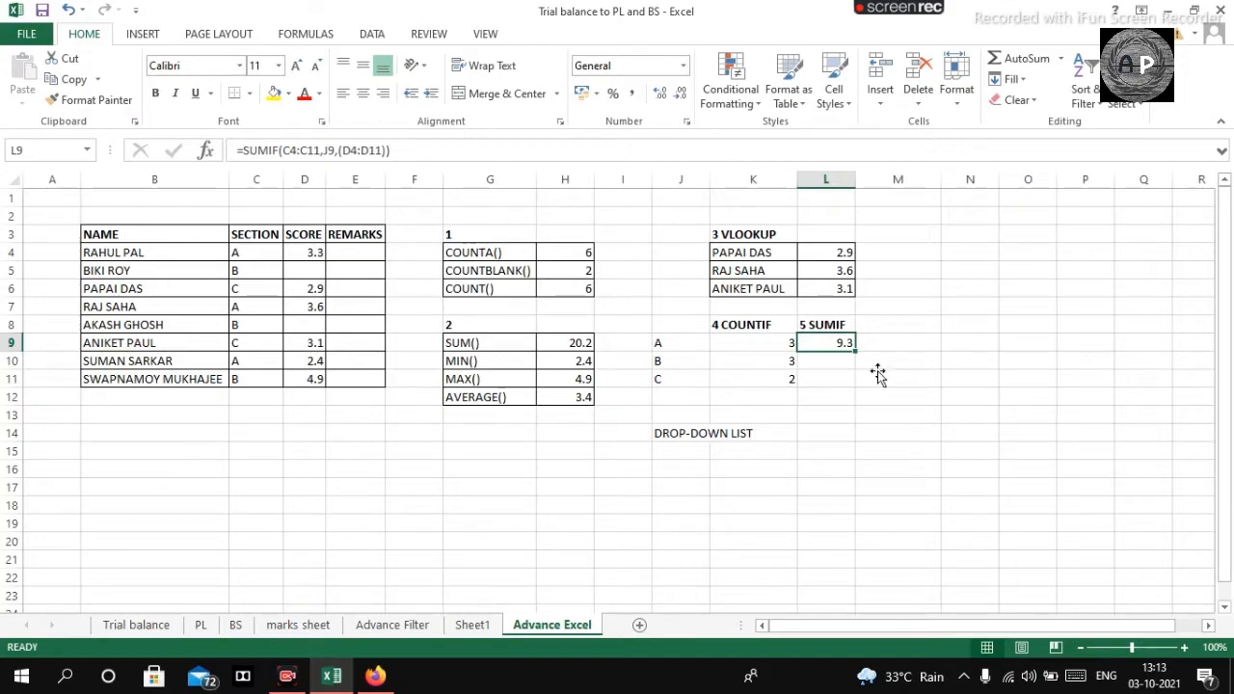
left_click(877, 374)
left_click(832, 342)
left_click_drag(854, 352, 857, 384)
left_click(906, 399)
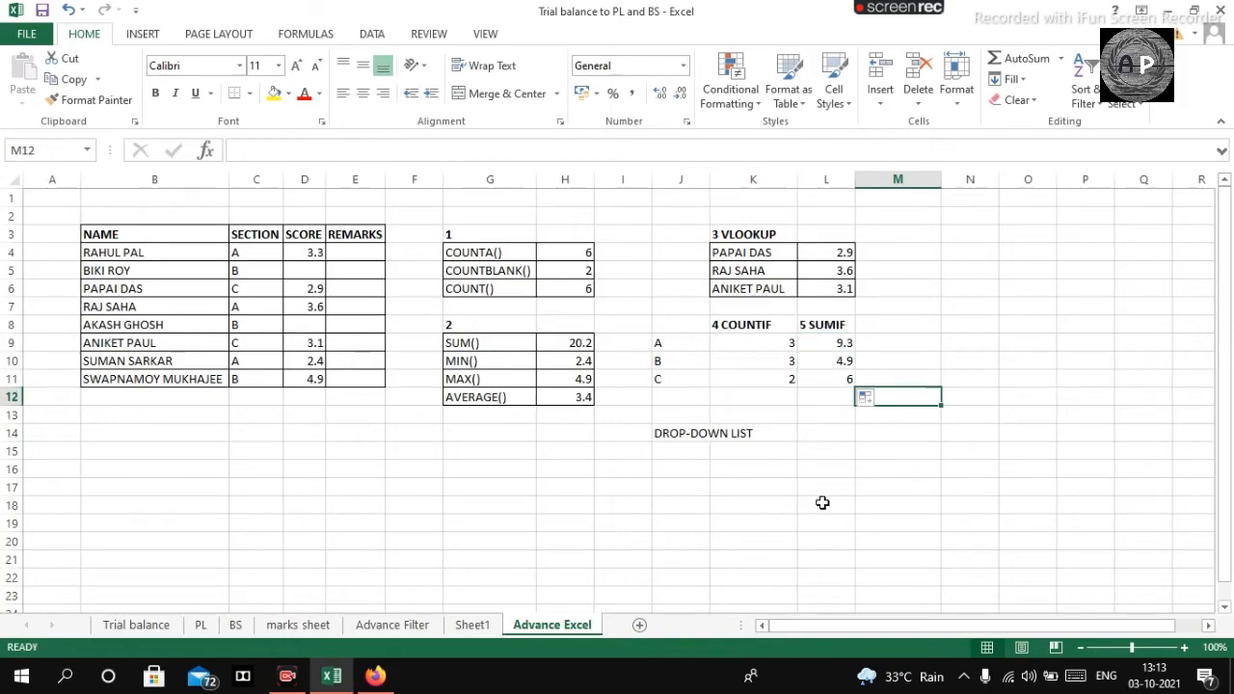
Step: Enter =L9/K9 in M9 to divide the section A score total by its student count
left_click(888, 343)
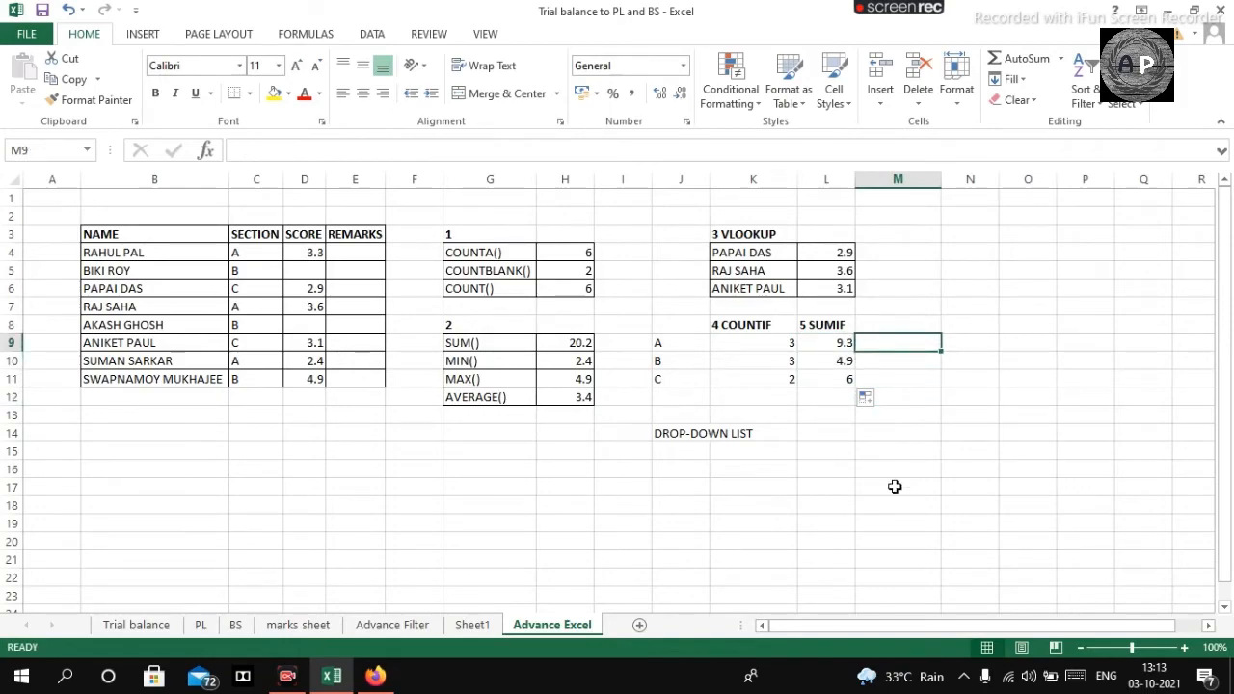
left_click(772, 341)
left_click(838, 342)
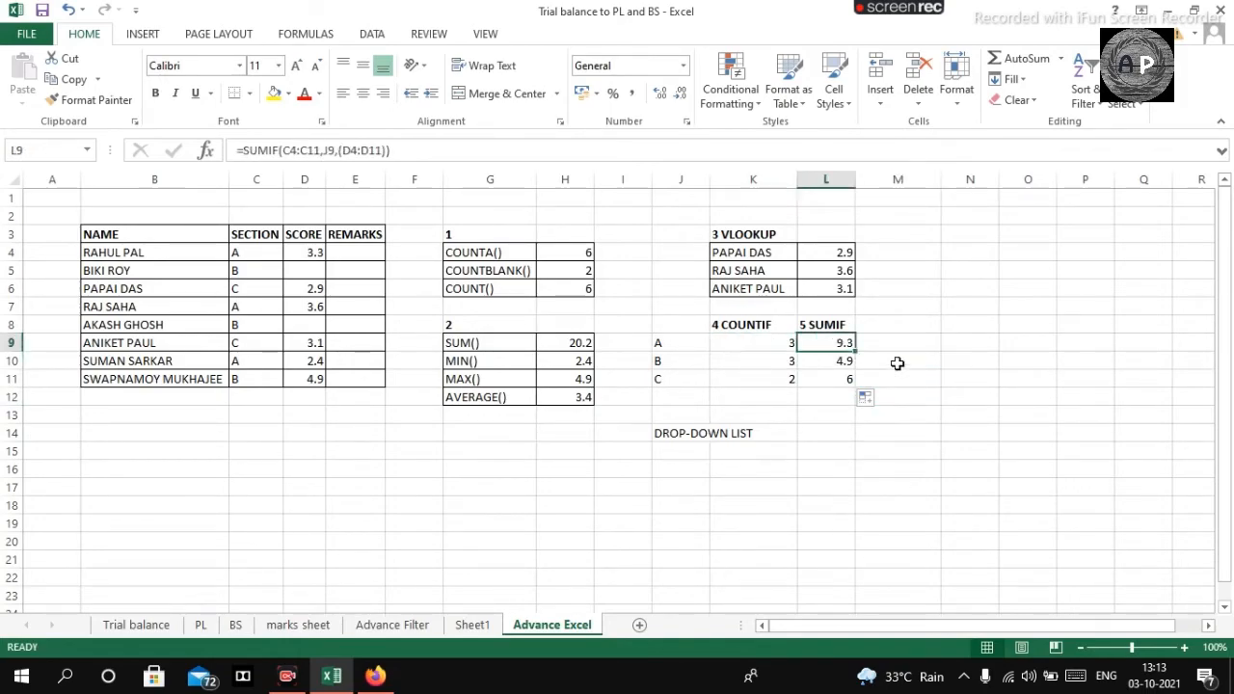
left_click(897, 344)
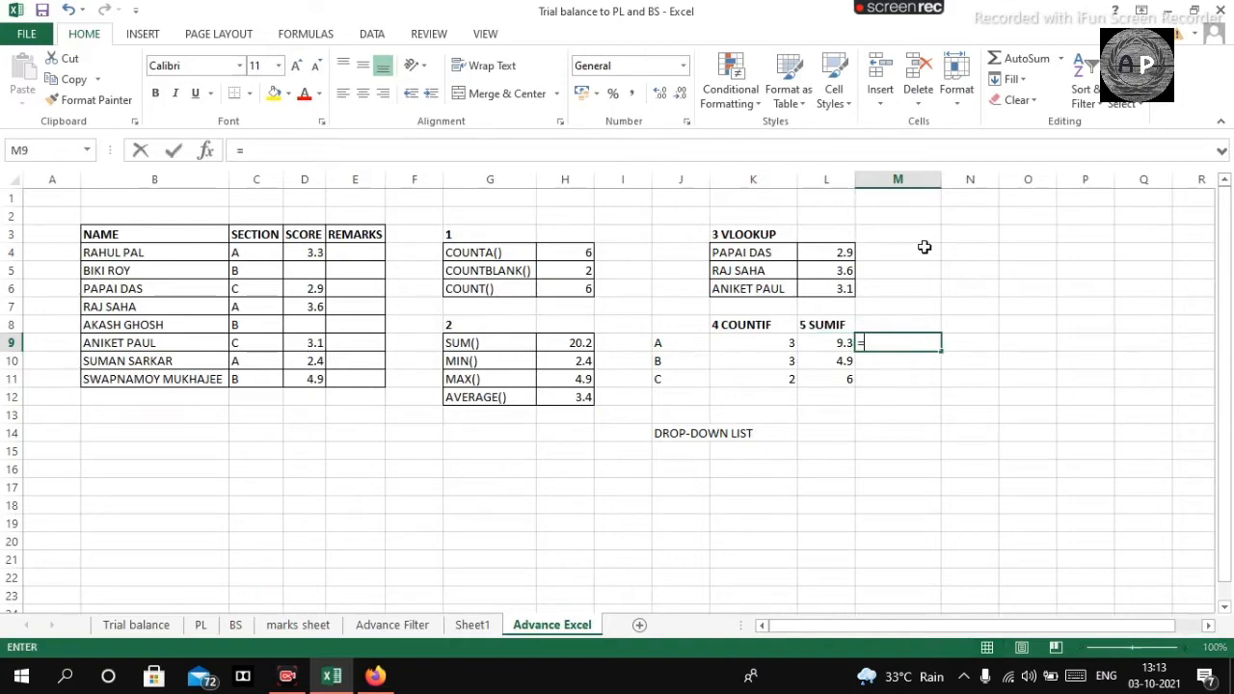
type("=")
key("Left")
type("/")
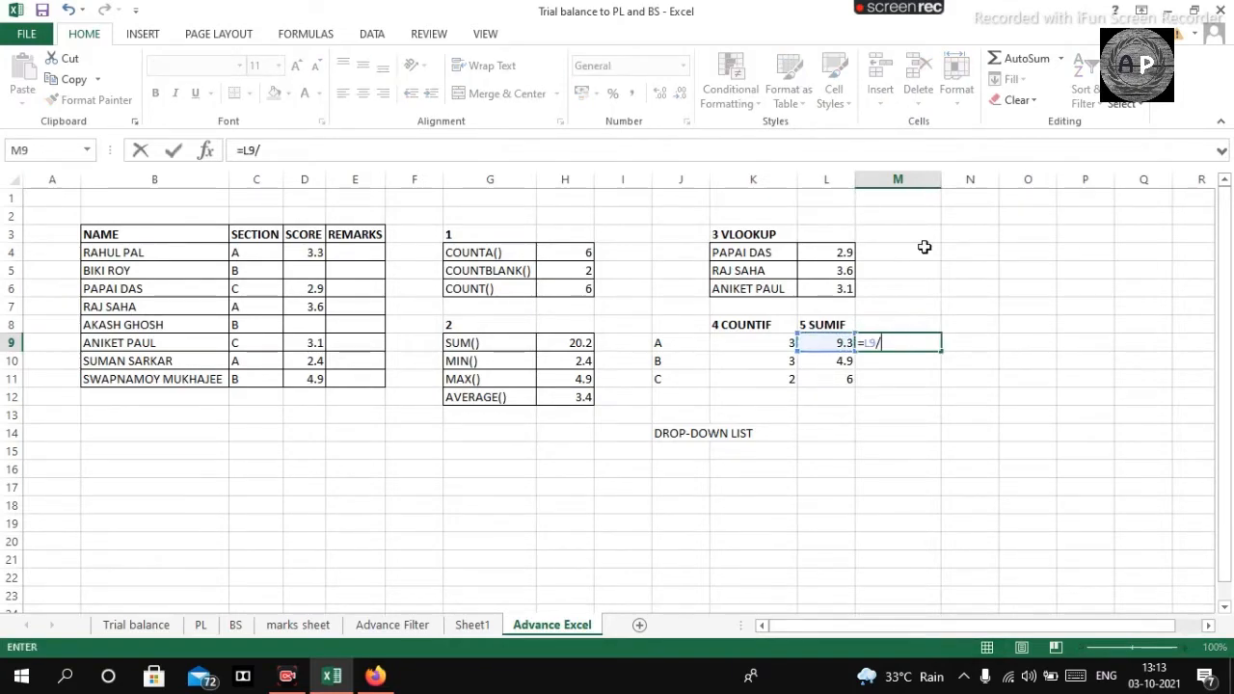
key("Left")
key("Left")
key("Return")
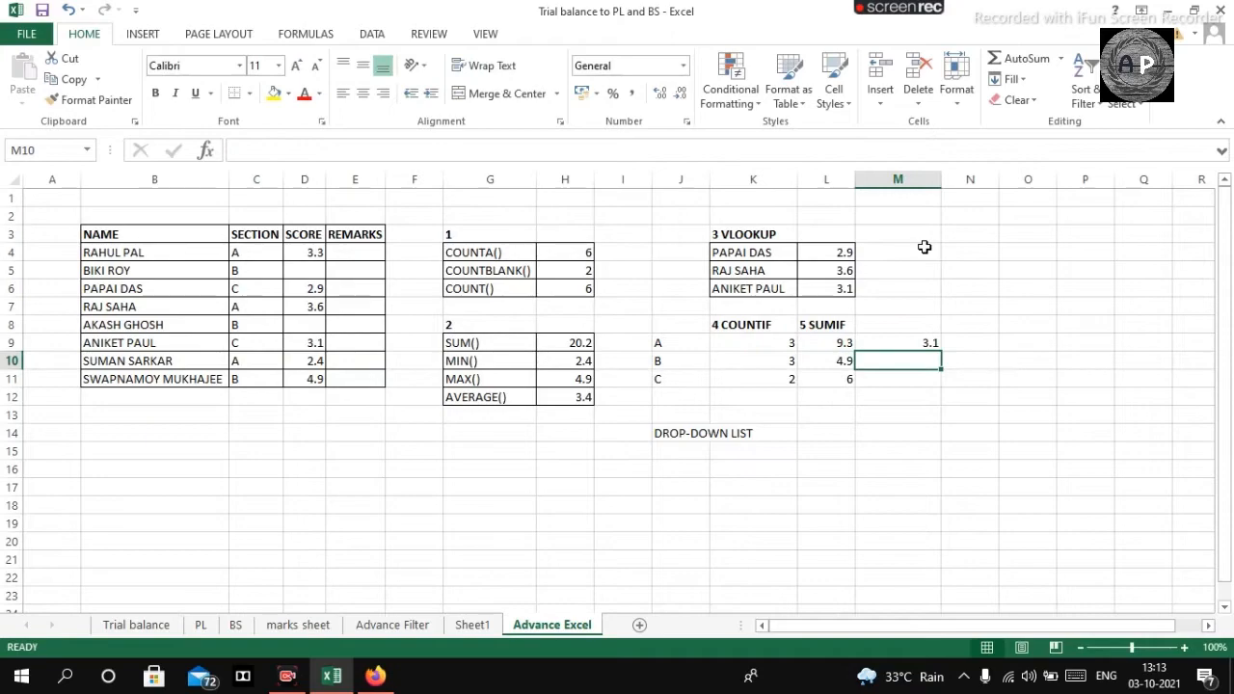
Step: Copy the division formula from M9 down to M10:M11 for sections B and C
left_click(922, 345)
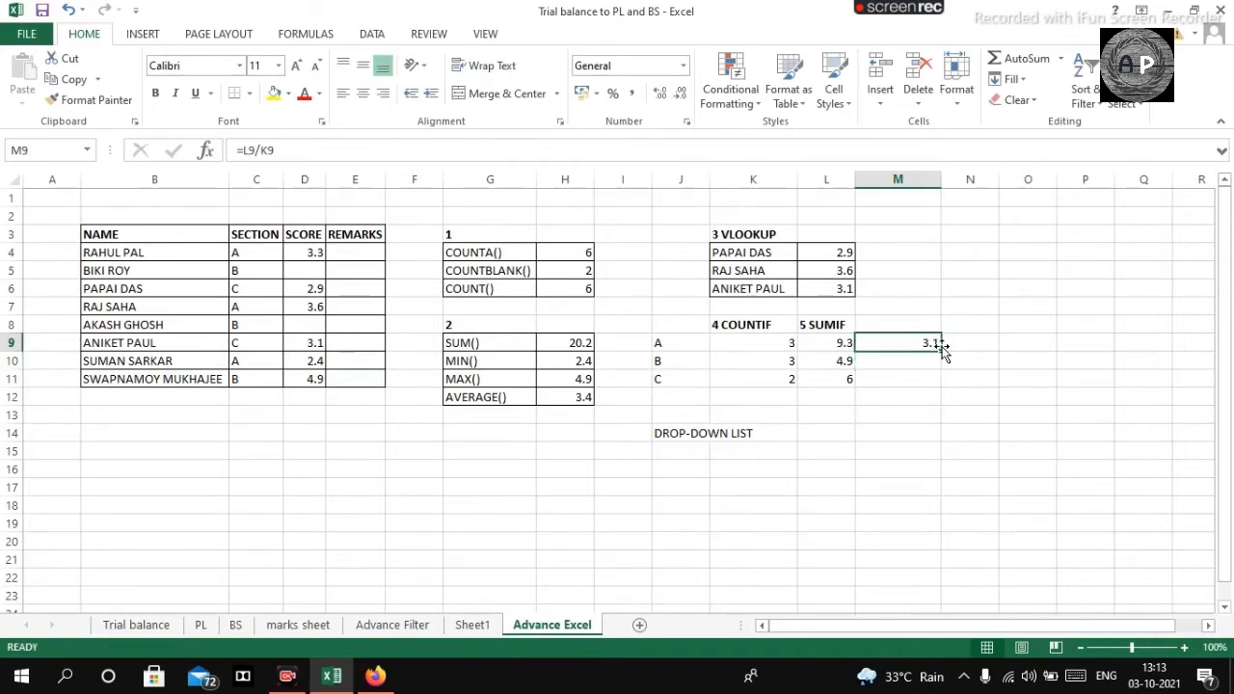
left_click_drag(942, 351, 947, 381)
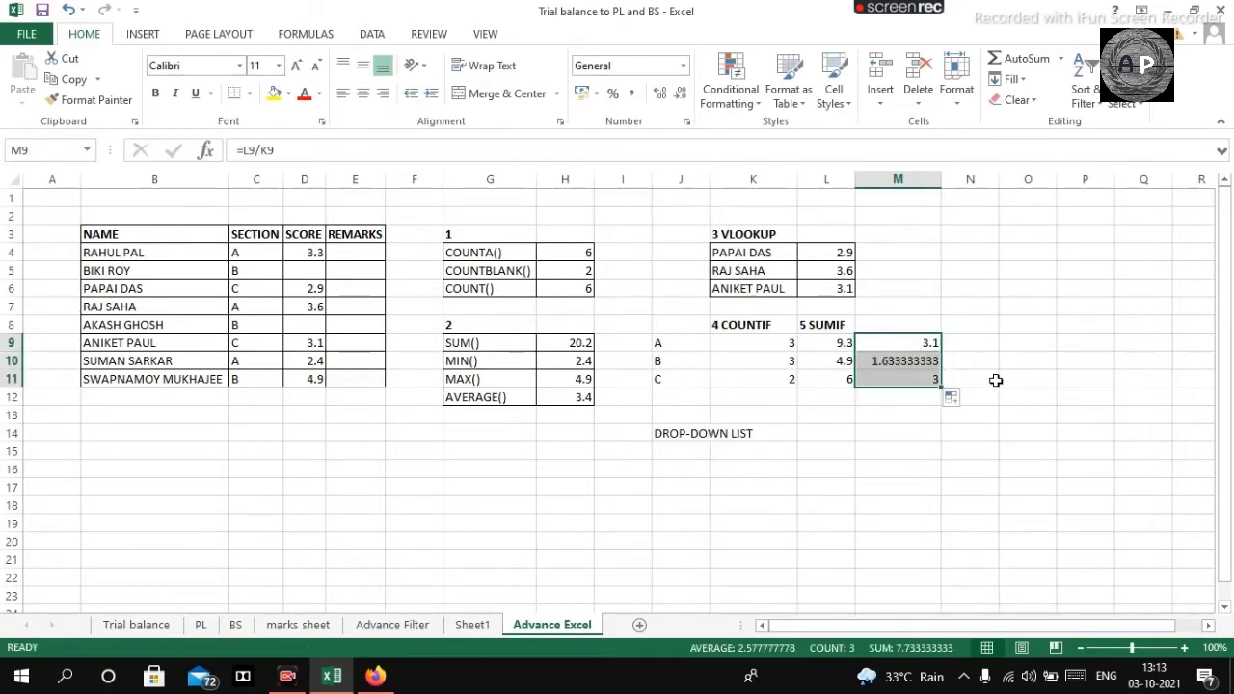
left_click(996, 381)
Step: Format M10 as Number with 1 decimal place
left_click(903, 360)
right_click(903, 363)
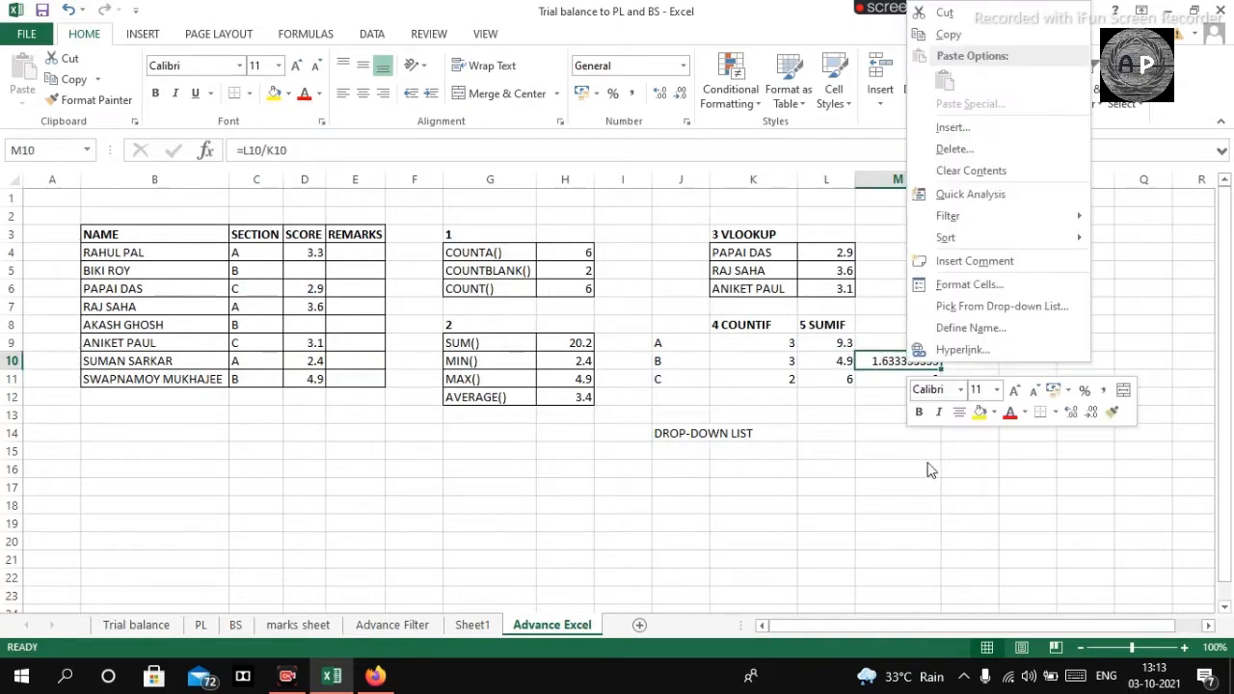
left_click(962, 287)
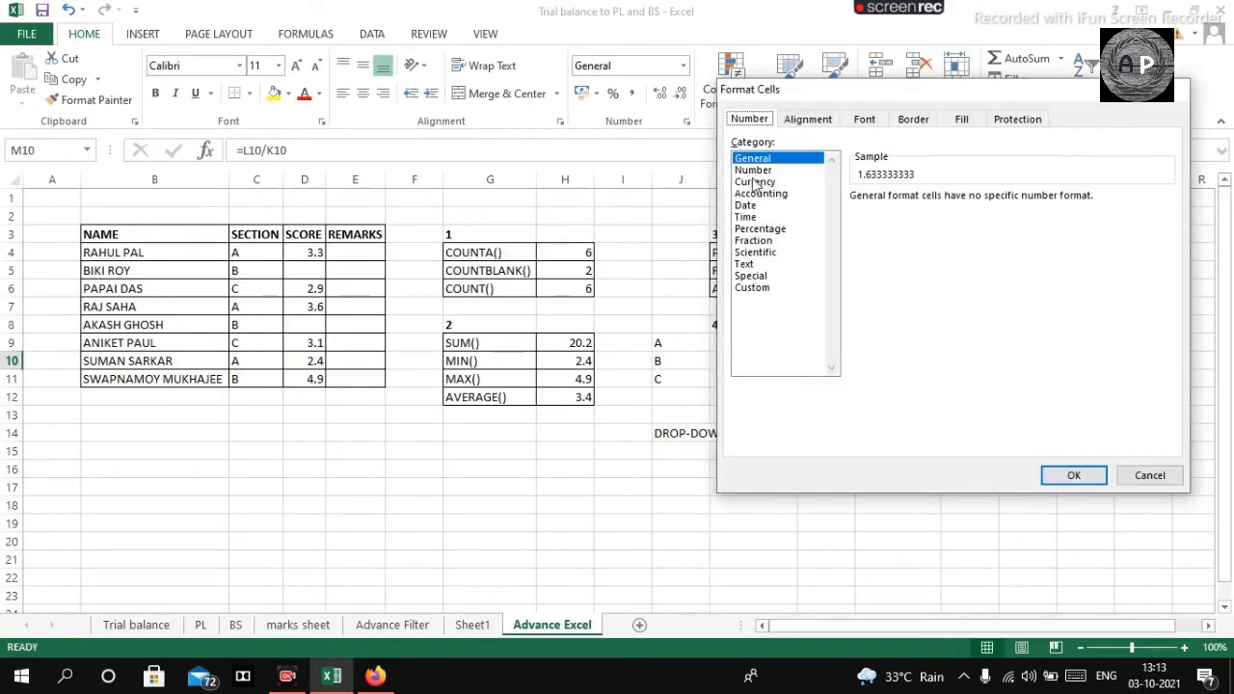
left_click(753, 172)
left_click(974, 201)
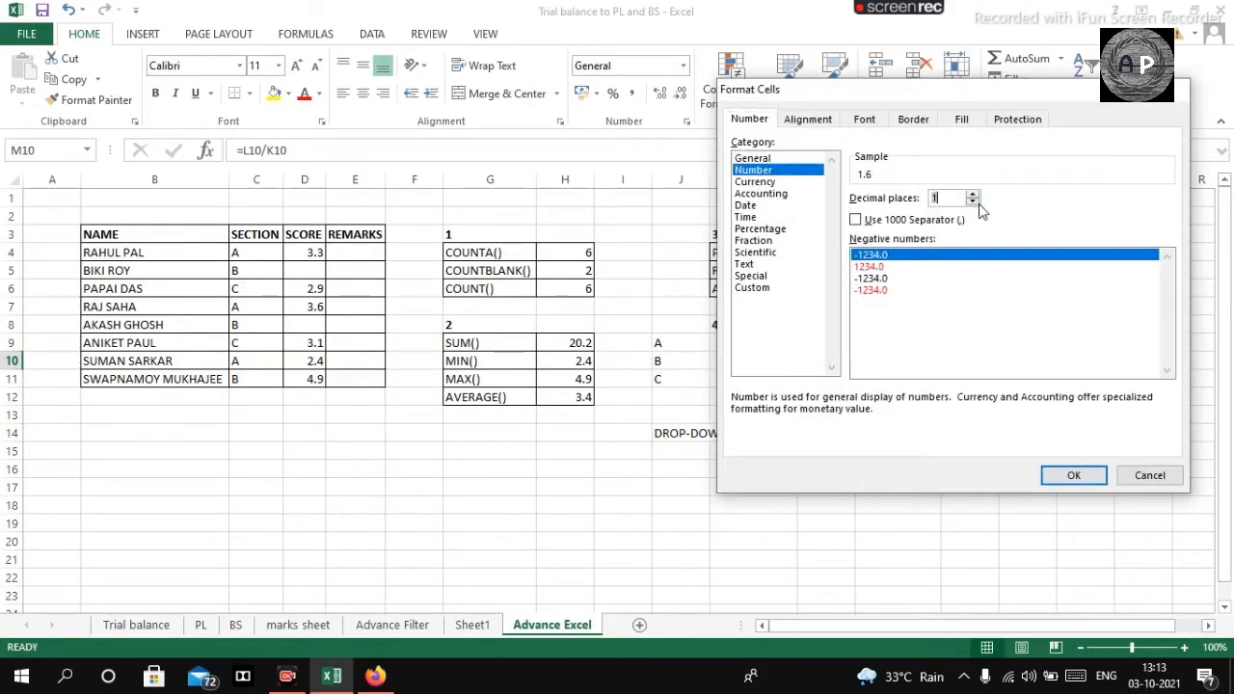
left_click(1074, 475)
scroll(950, 429, "down", 5)
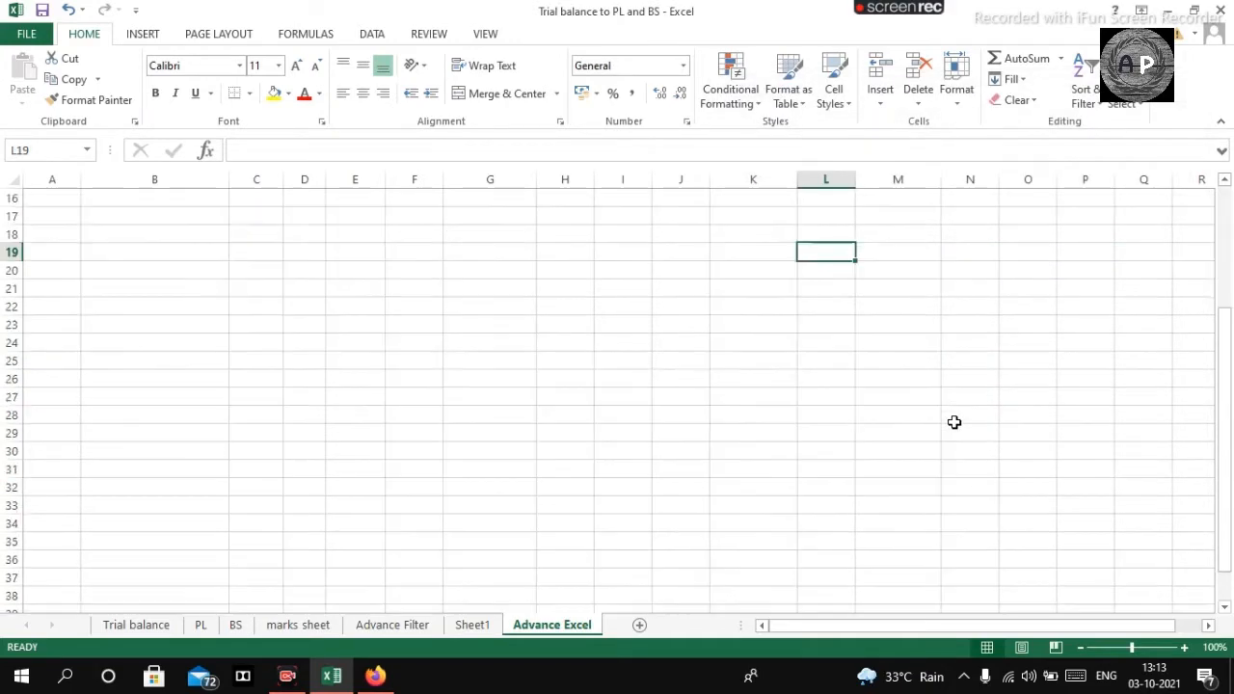
scroll(954, 422, "up", 5)
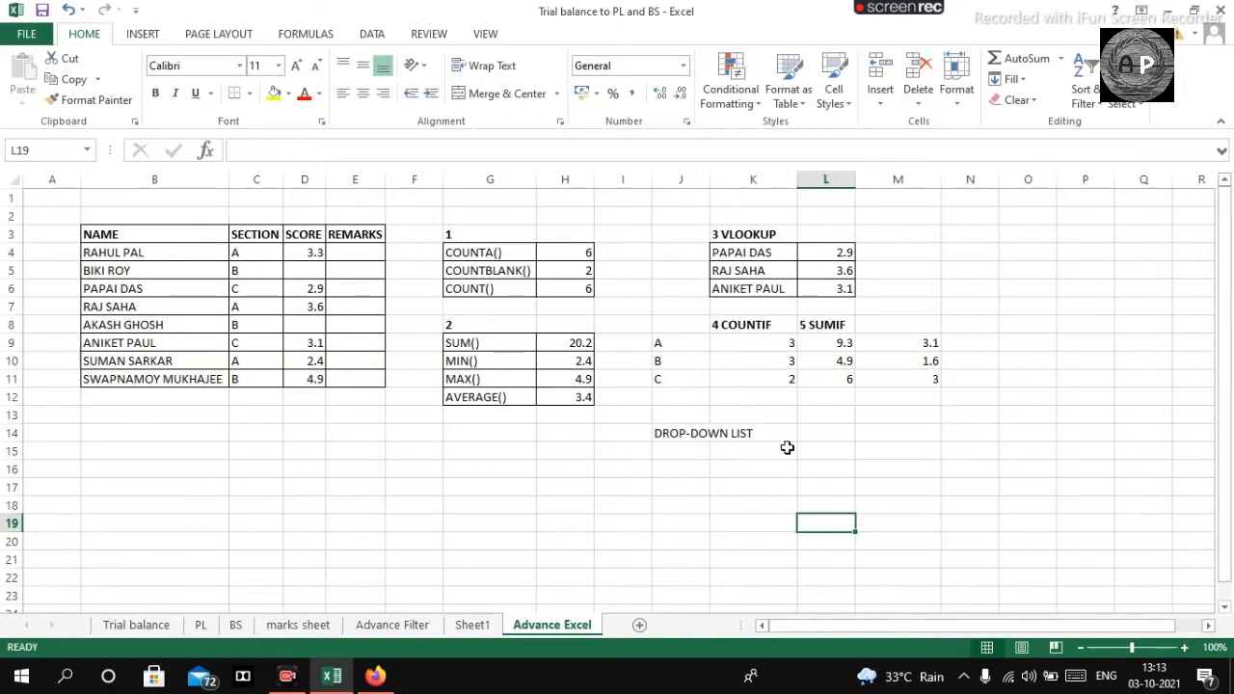
Step: Open data validation for the merged DROP-DOWN LIST cell J14 and allow List values
left_click(831, 435)
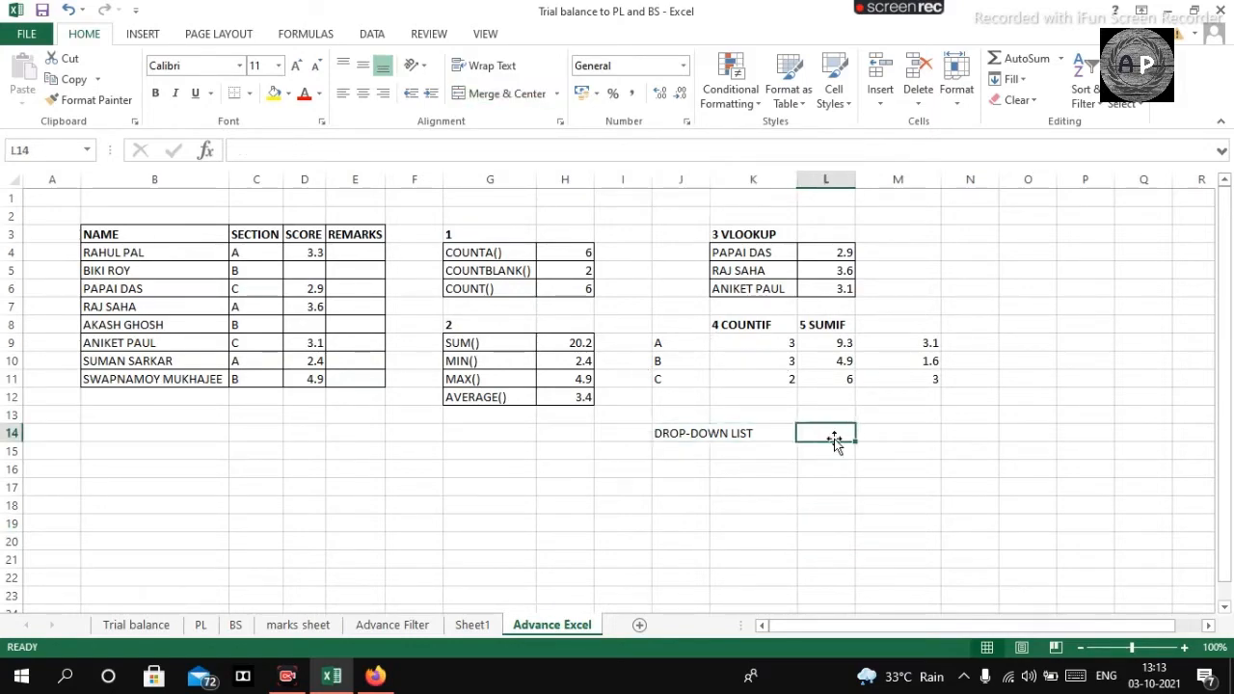
left_click(738, 439)
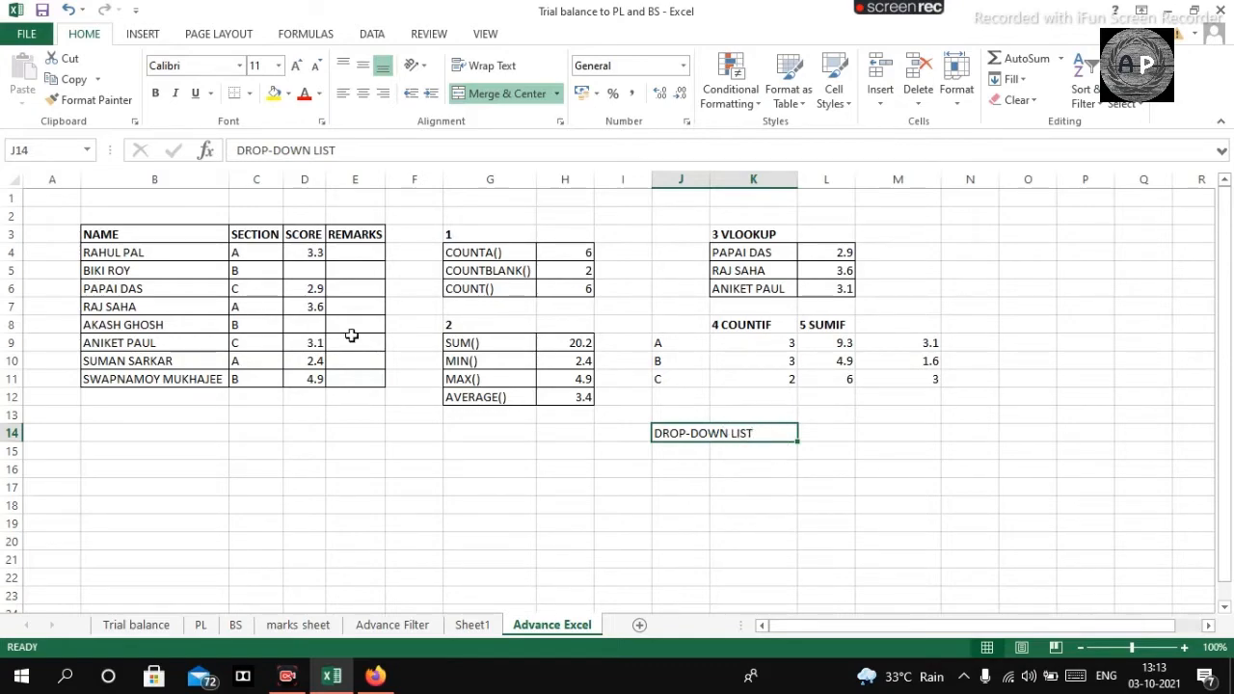
left_click_drag(144, 253, 165, 377)
left_click(347, 427)
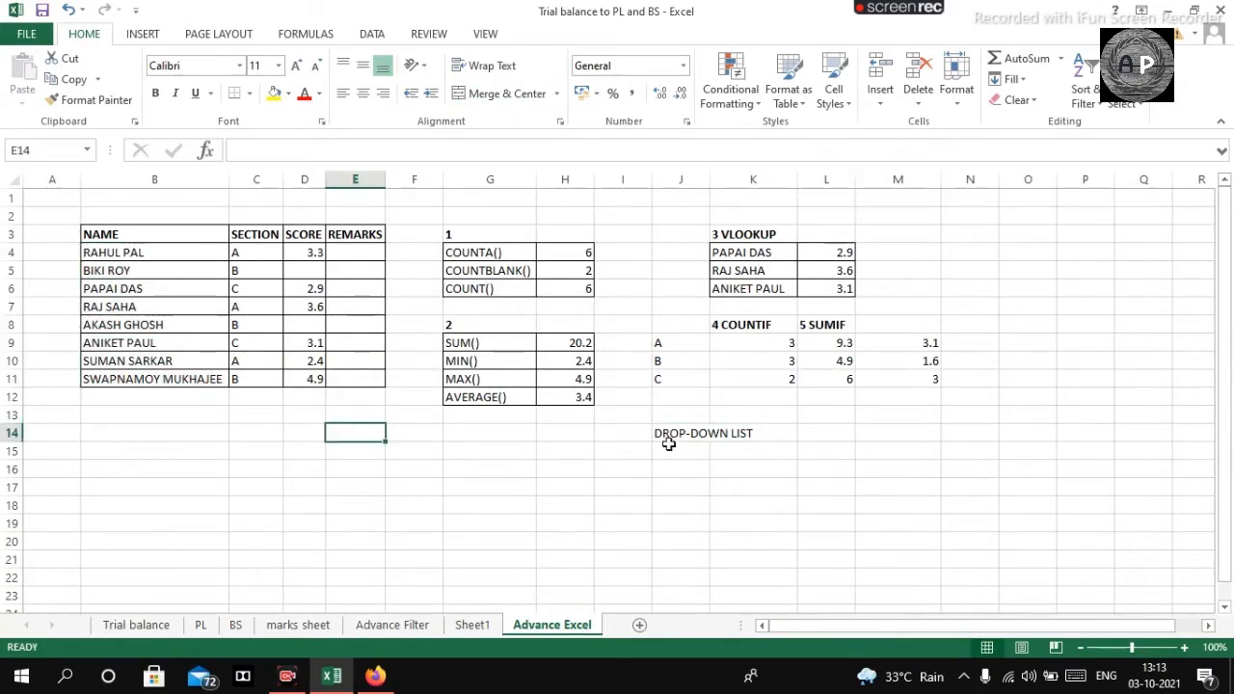
left_click(718, 471)
left_click(705, 433)
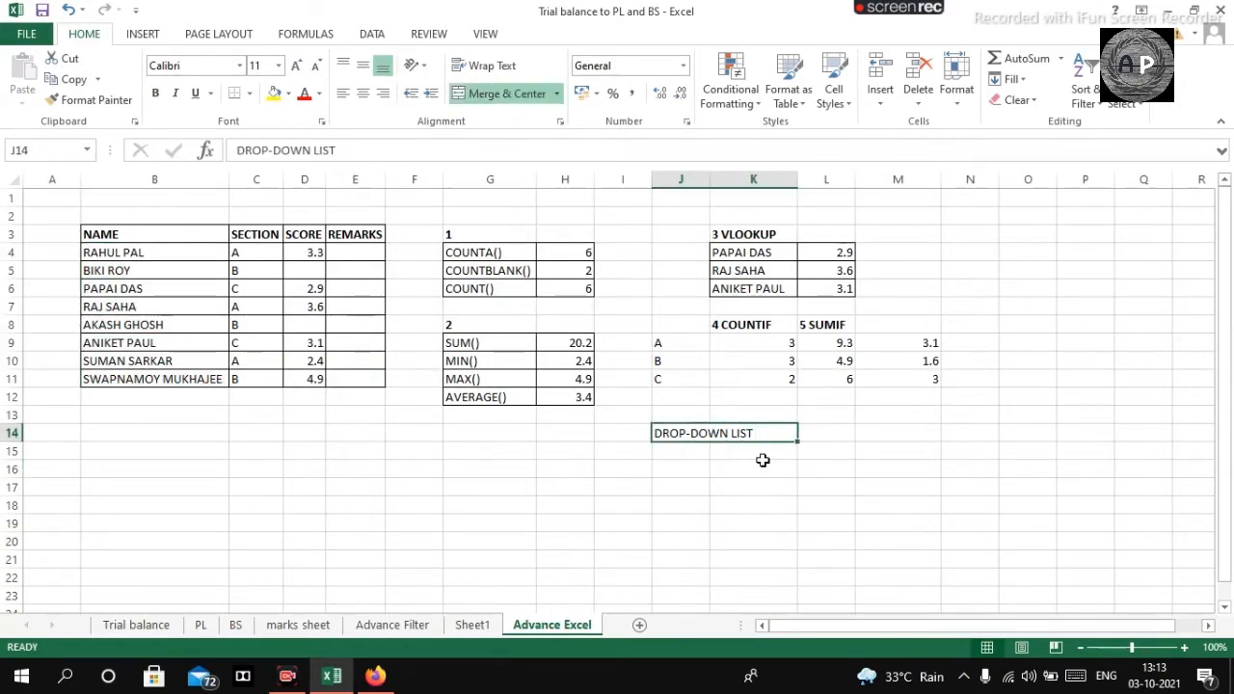
left_click(372, 36)
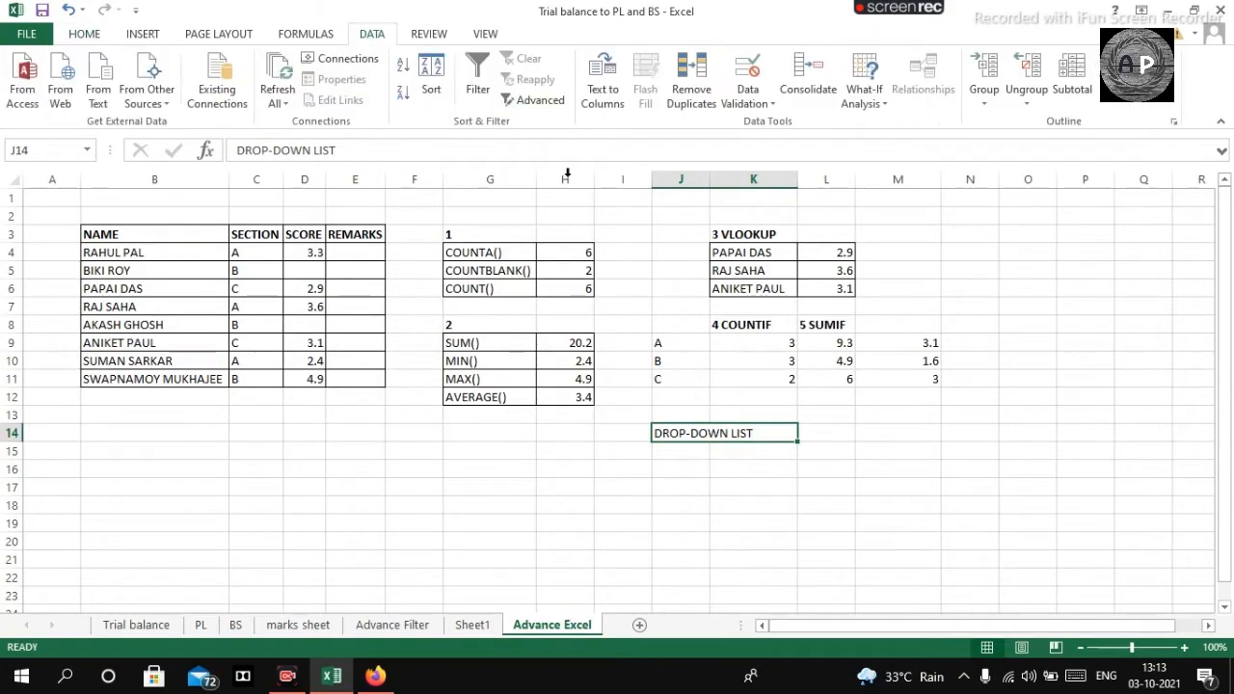
left_click(750, 102)
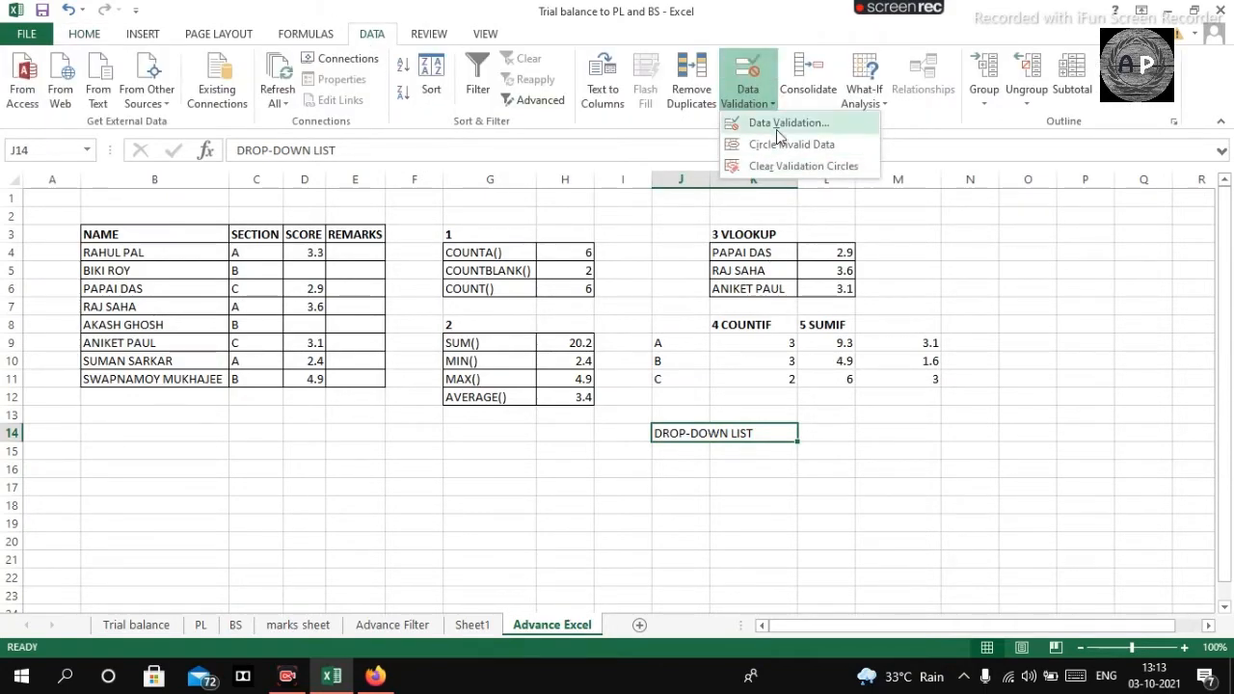
left_click(777, 123)
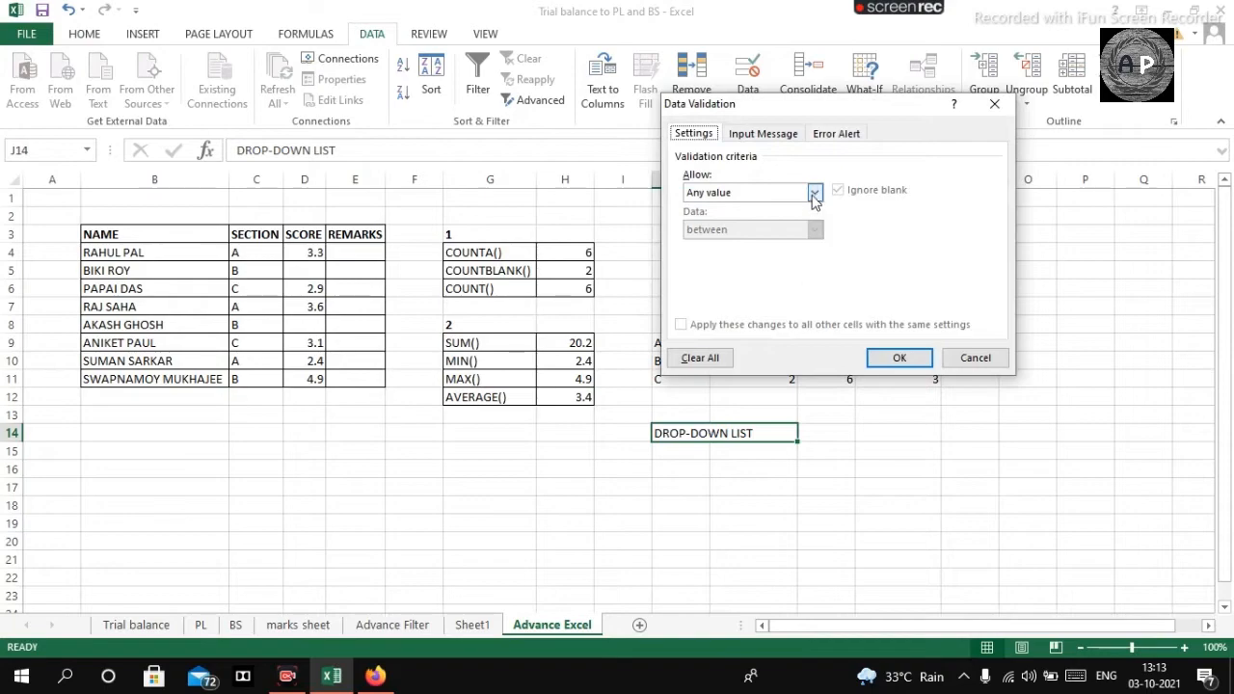
left_click(815, 192)
left_click(742, 244)
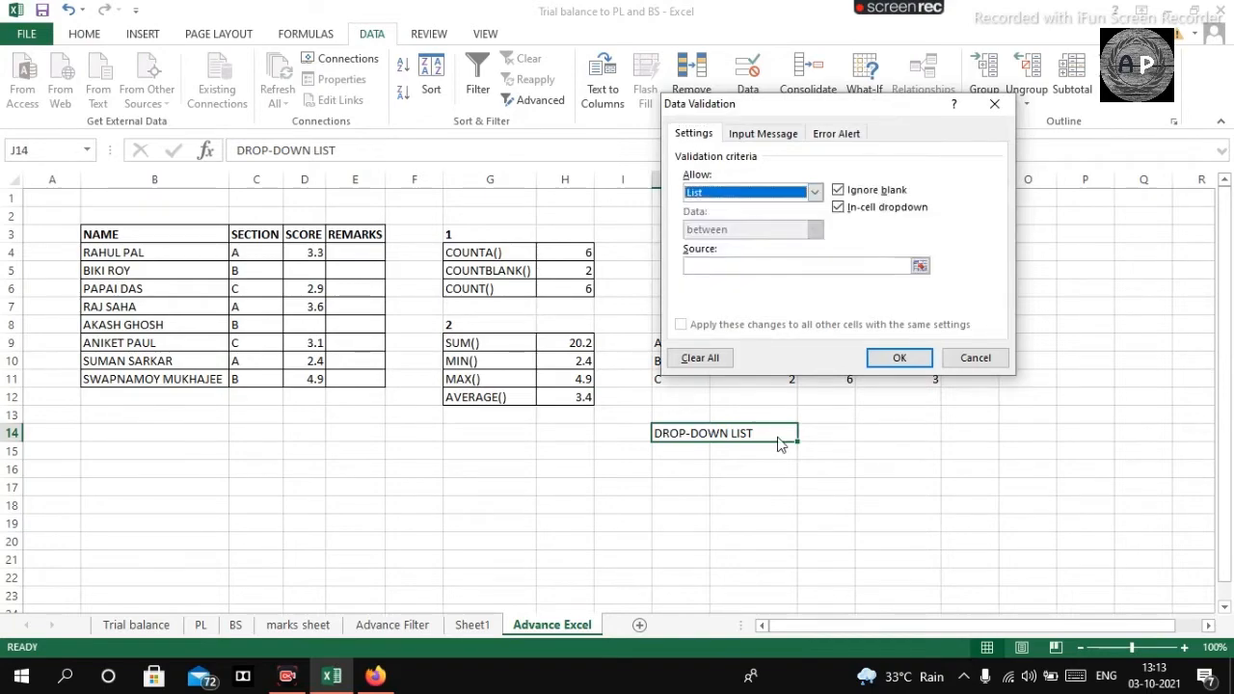
Step: Set the list source to the student names in =$B$4:$B$11 and apply the validation
left_click(822, 267)
left_click_drag(93, 252, 126, 378)
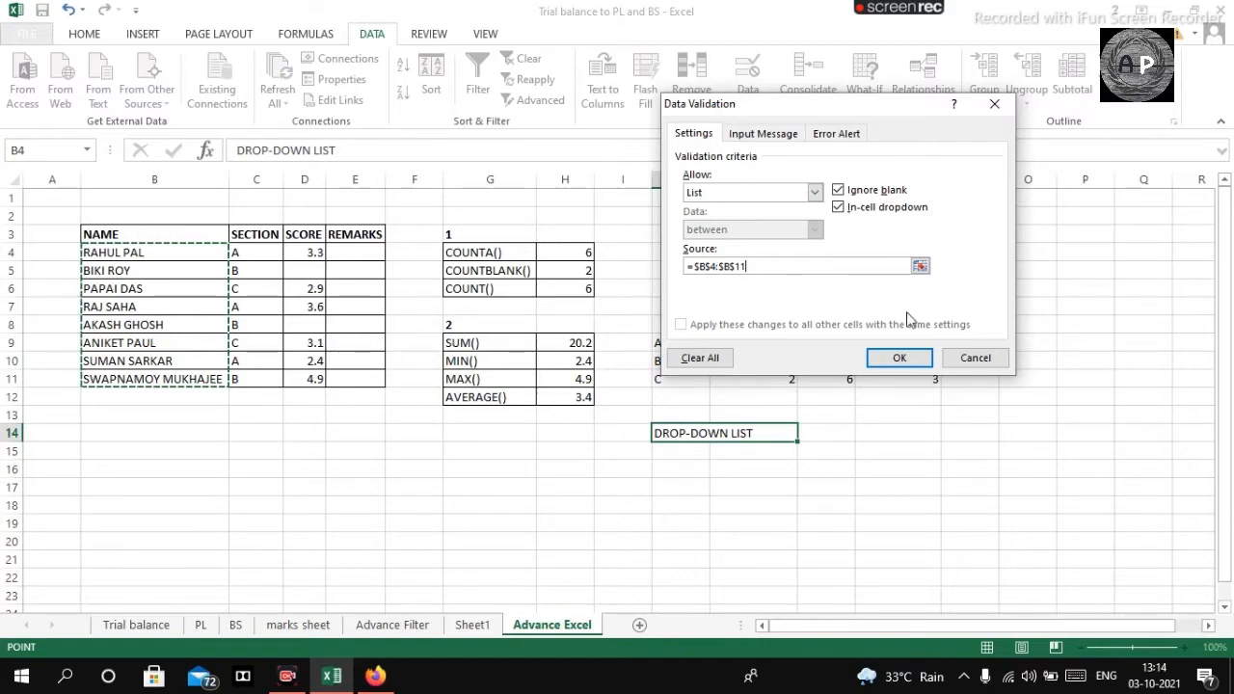
left_click(882, 357)
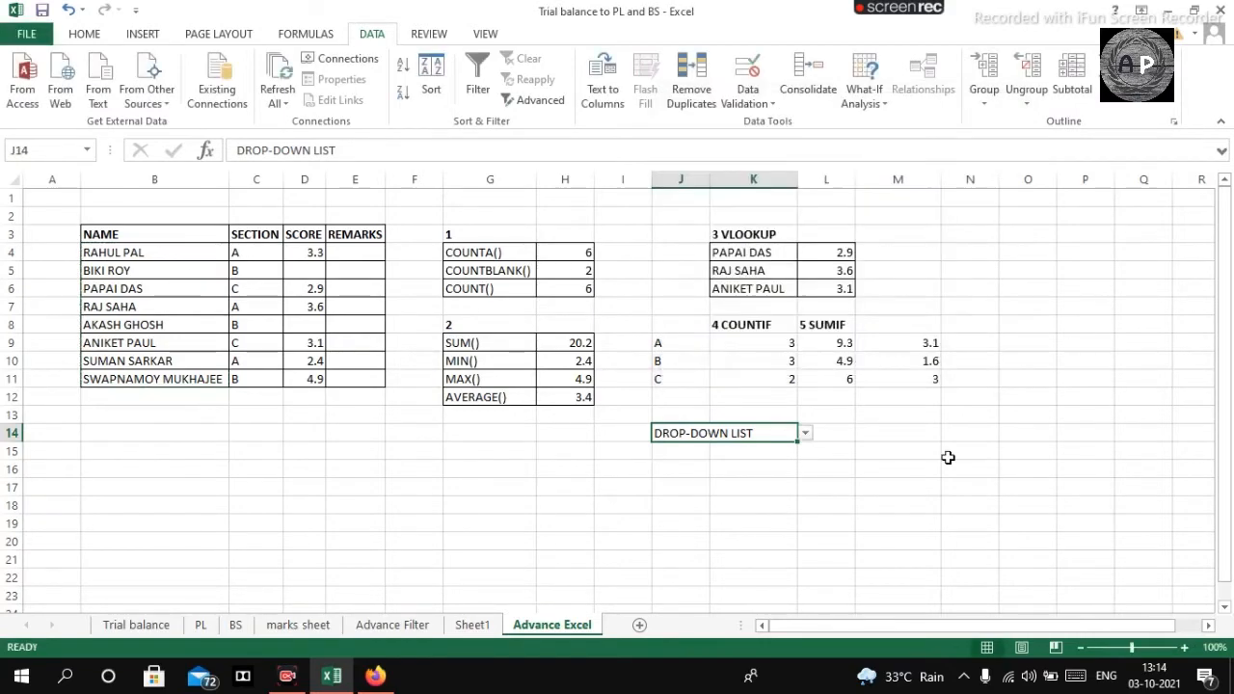
Step: Test the drop-down in J14 by choosing the students from B5, B9 and finally B6
left_click(806, 435)
left_click(790, 461)
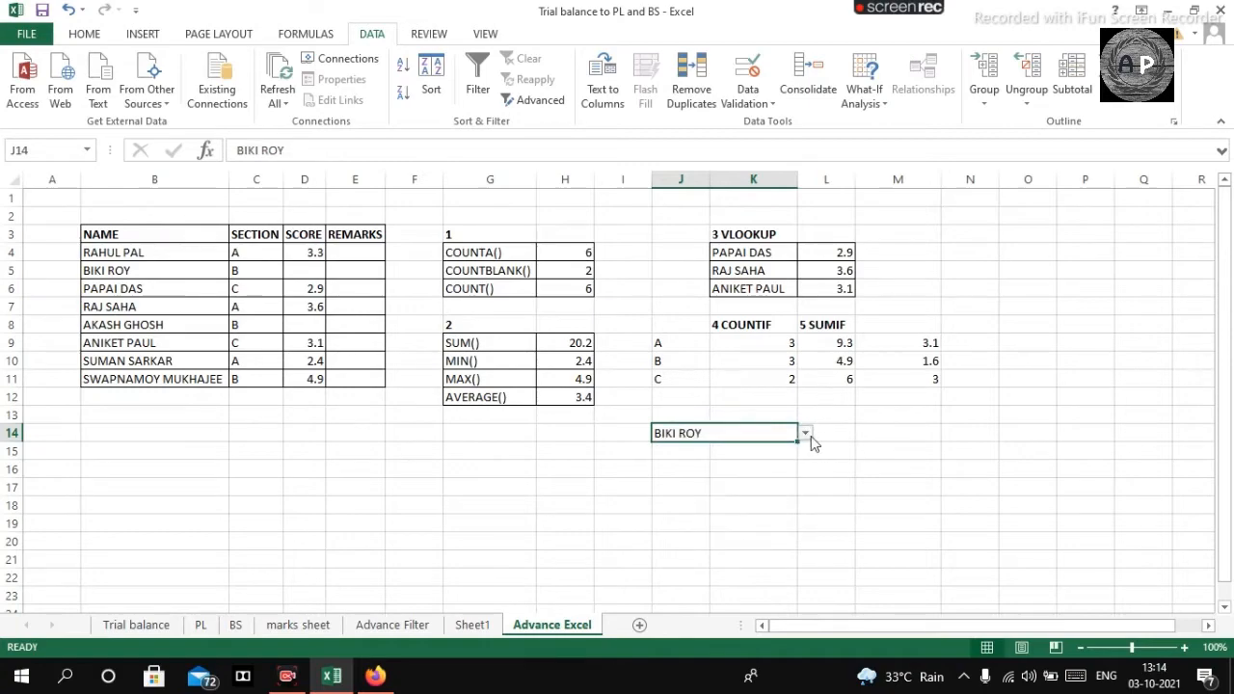
left_click(806, 435)
left_click(744, 522)
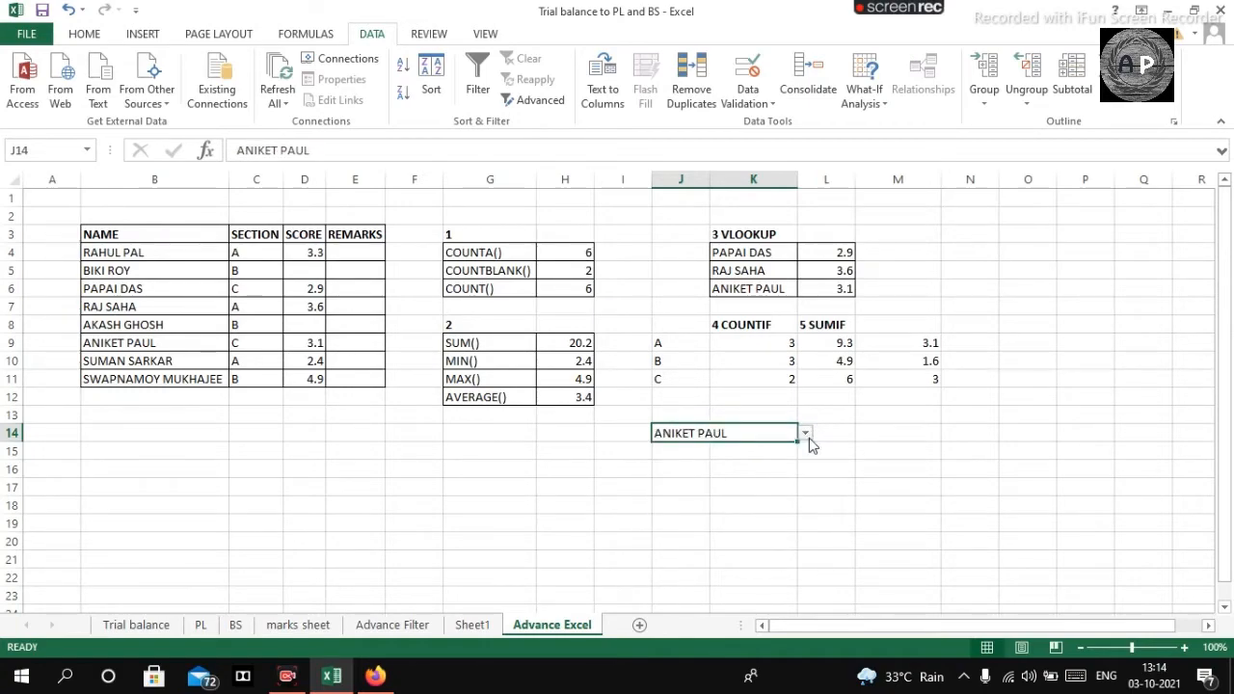
left_click(806, 435)
left_click(762, 476)
left_click(970, 469)
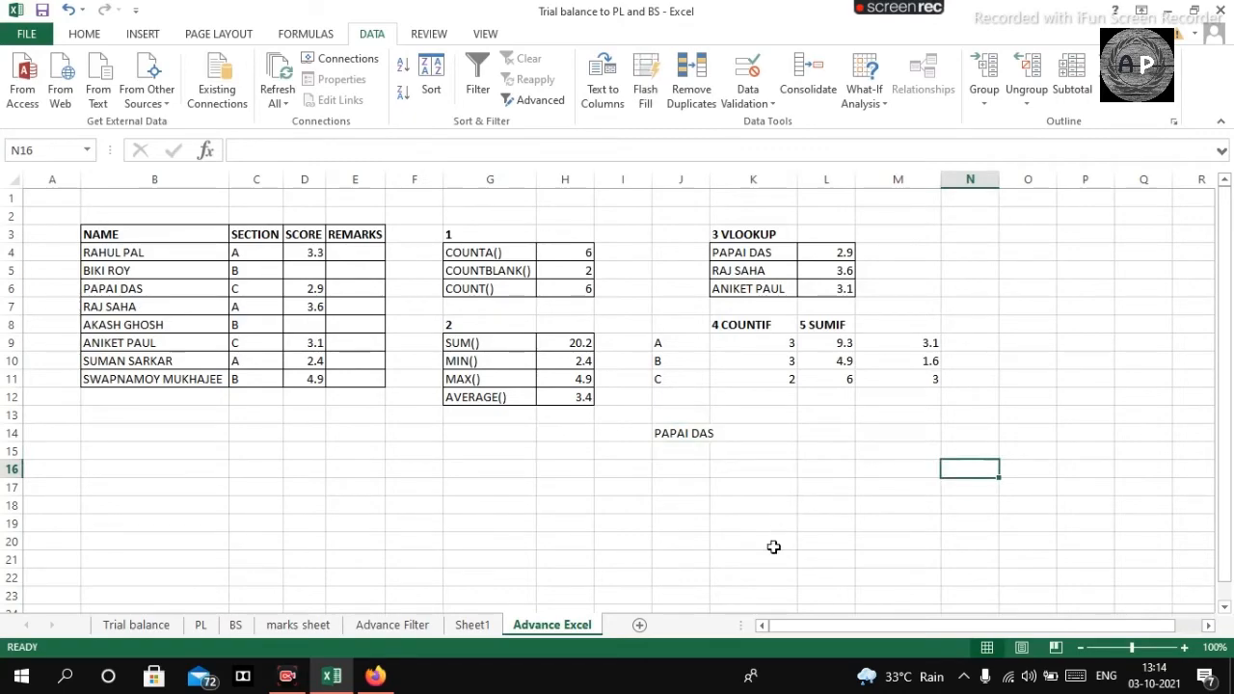
left_click(705, 435)
left_click(846, 452)
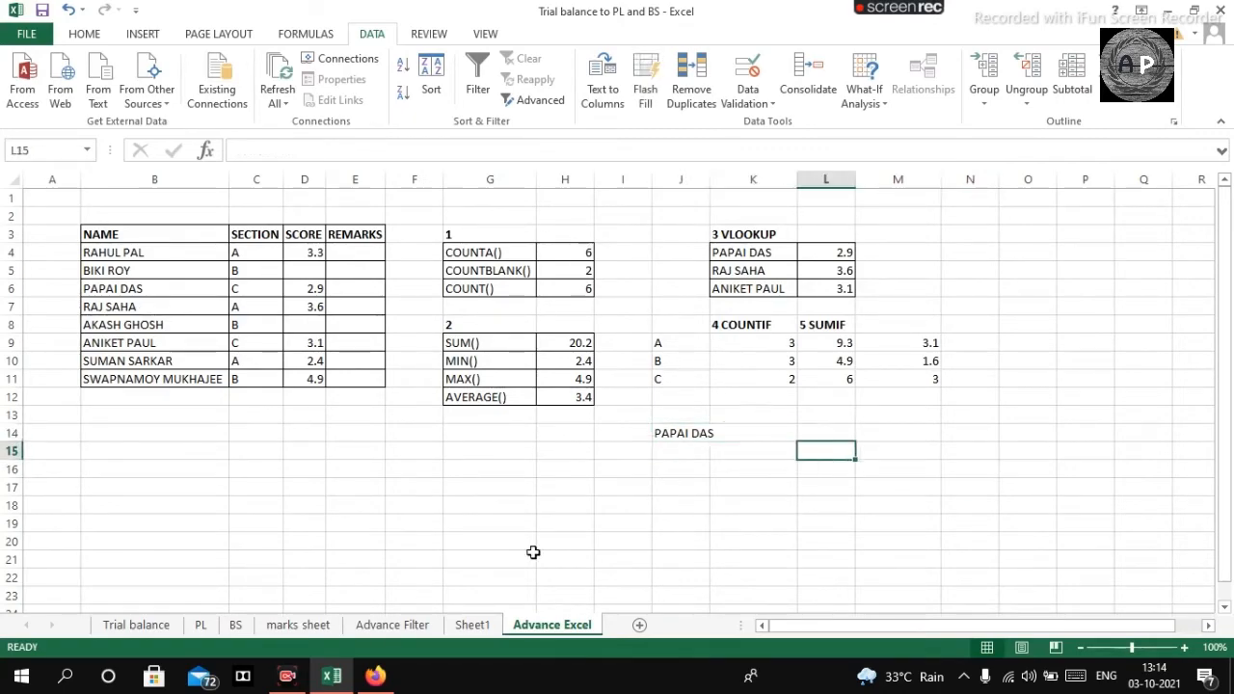
Step: Examine the REMARKS column and the section and score entries of the first two students
left_click(357, 241)
left_click(393, 469)
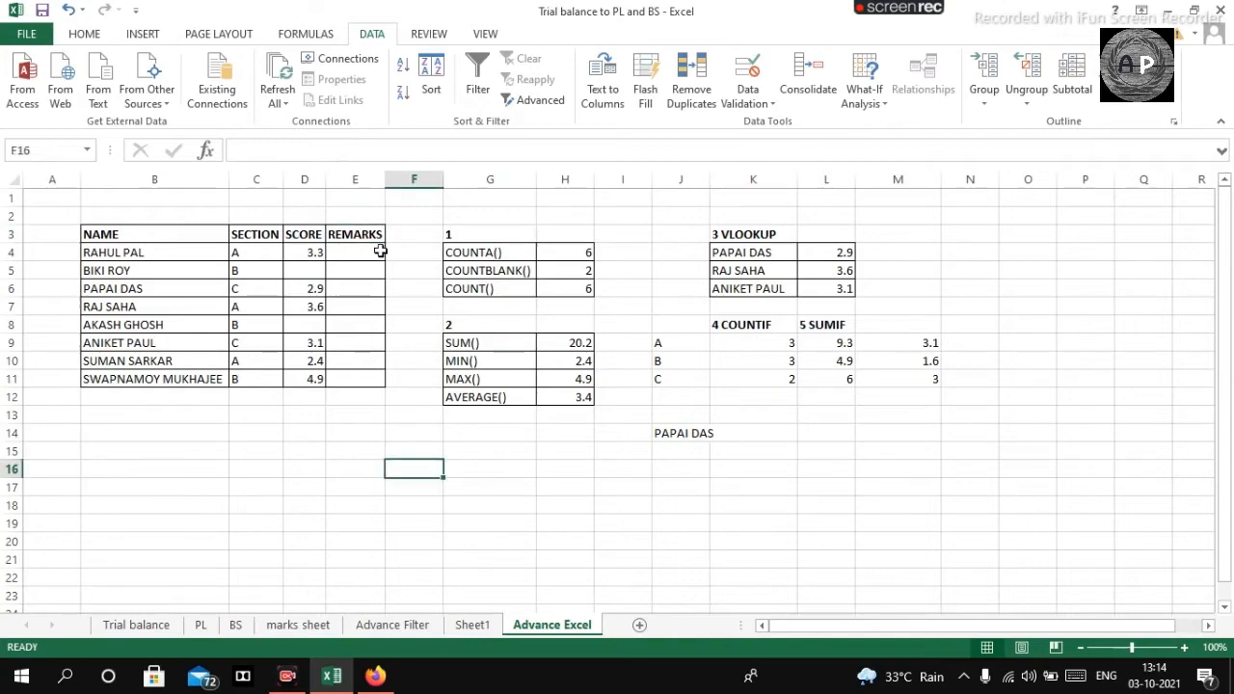
left_click(368, 233)
left_click(355, 415)
left_click(355, 239)
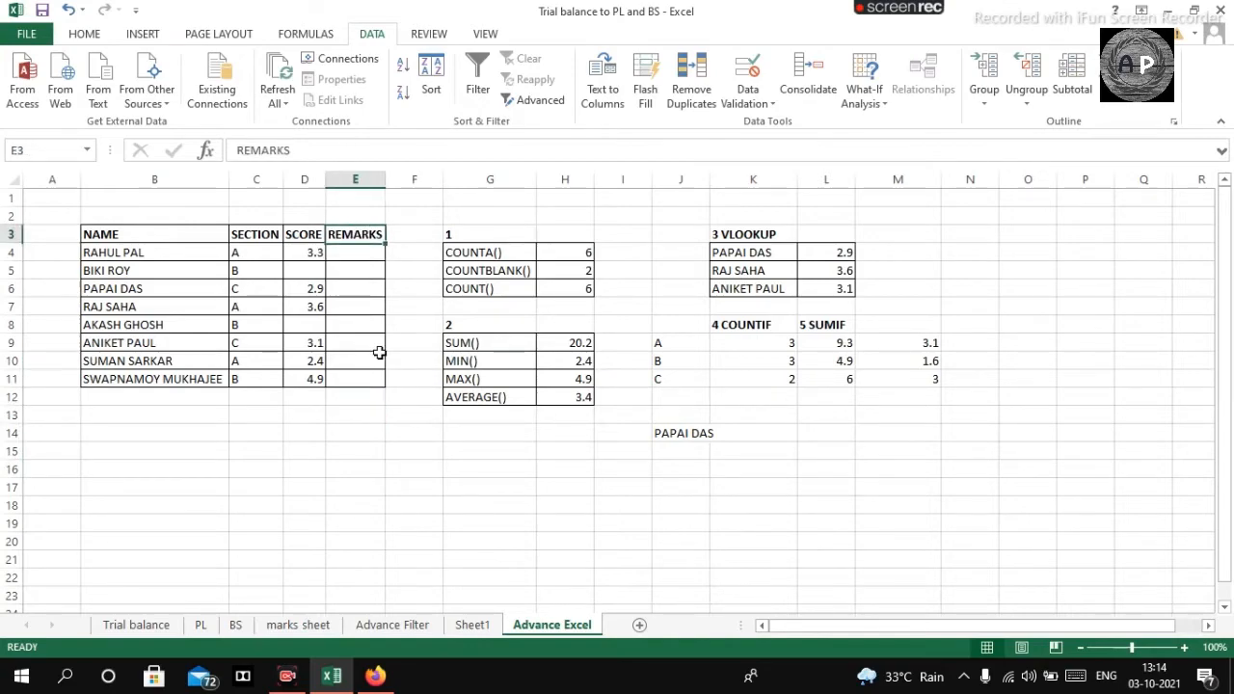
left_click(355, 450)
left_click(183, 258)
key("Right")
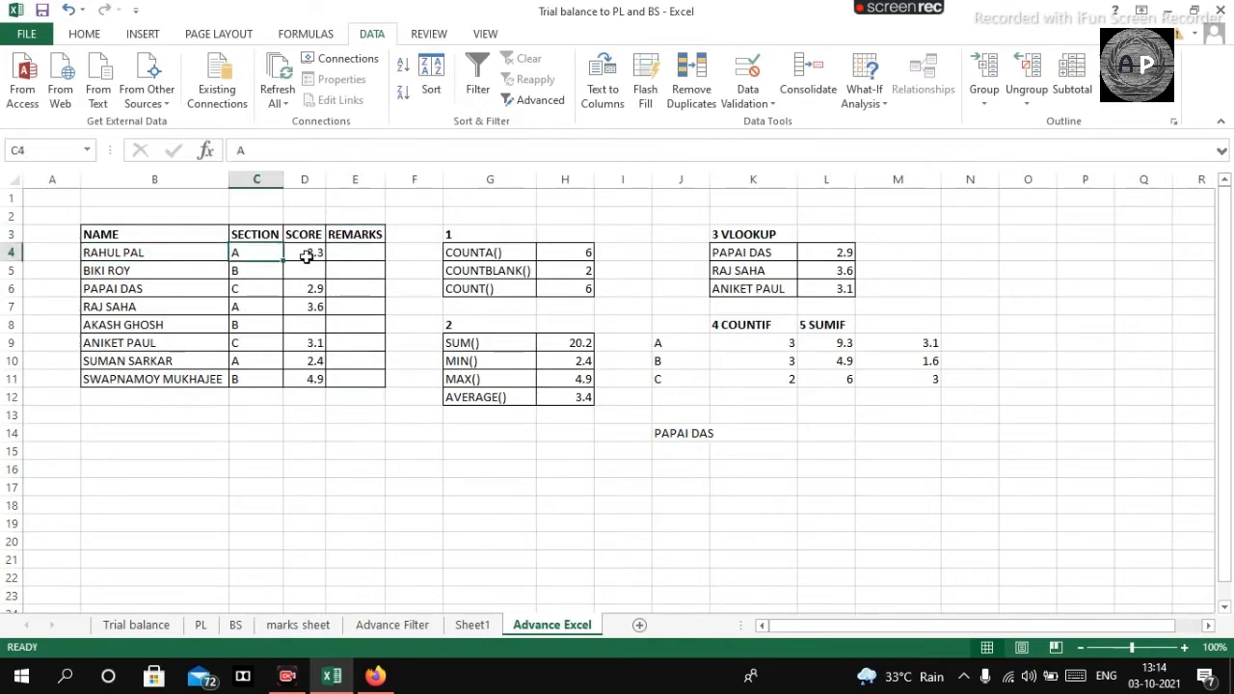
key("Right")
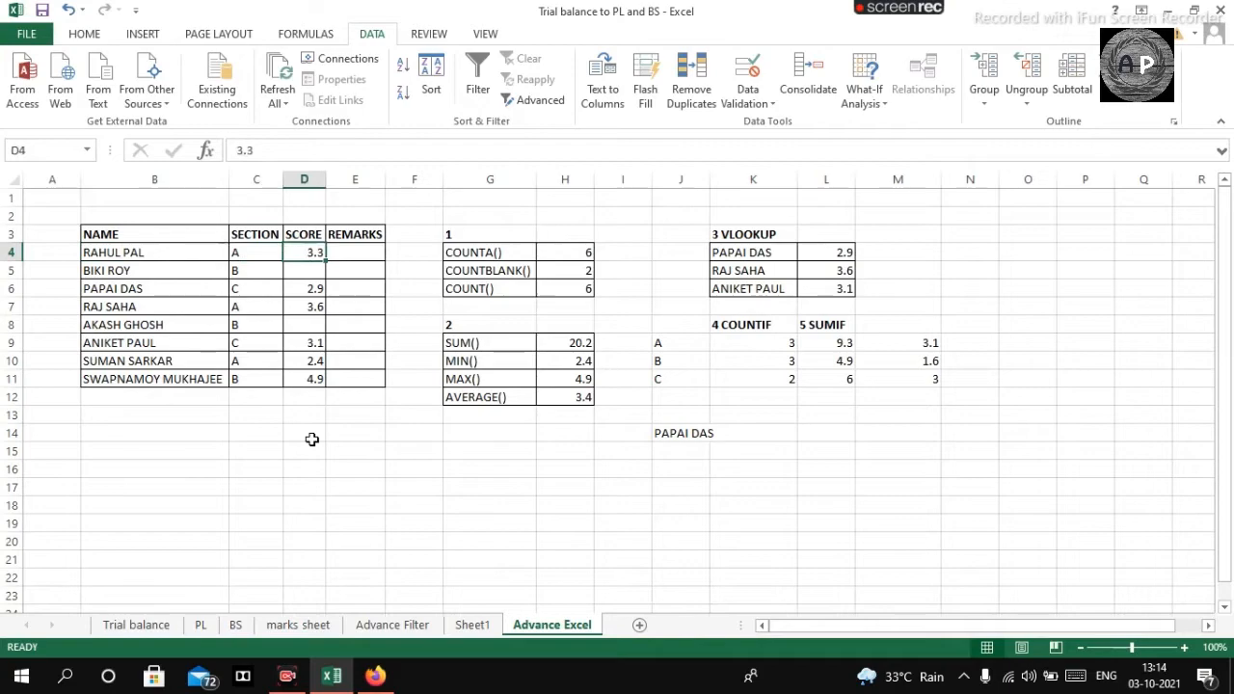
left_click(355, 254)
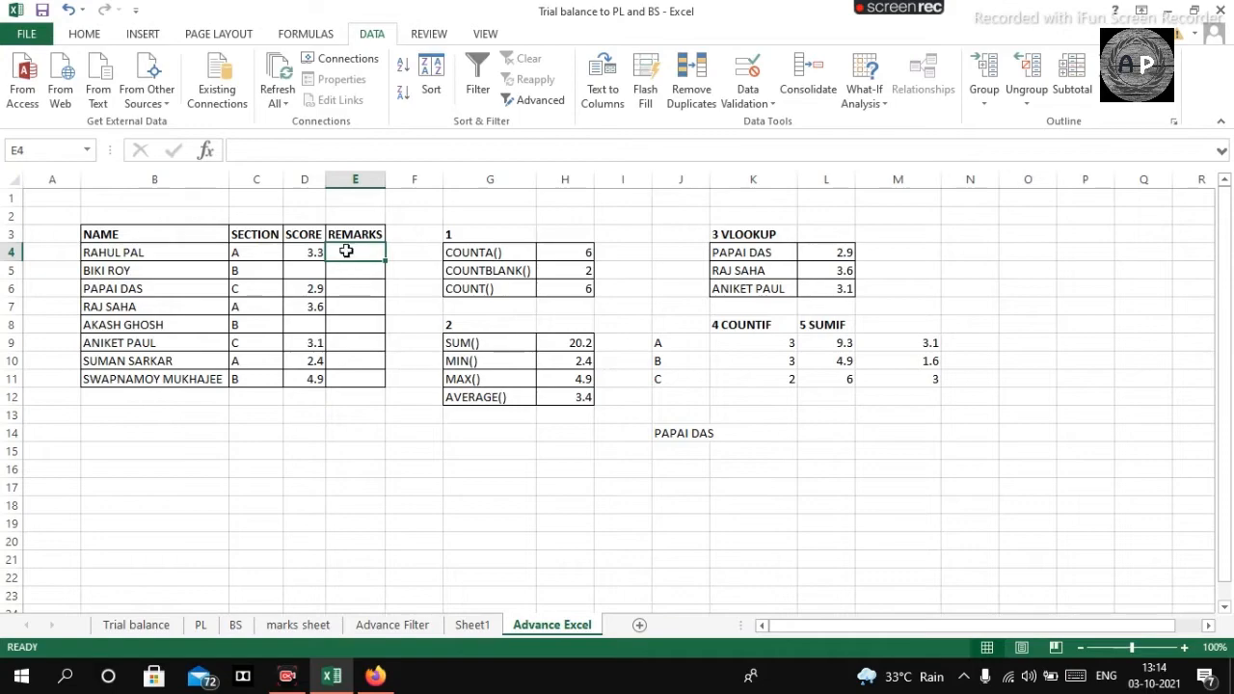
left_click(146, 272)
left_click(305, 272)
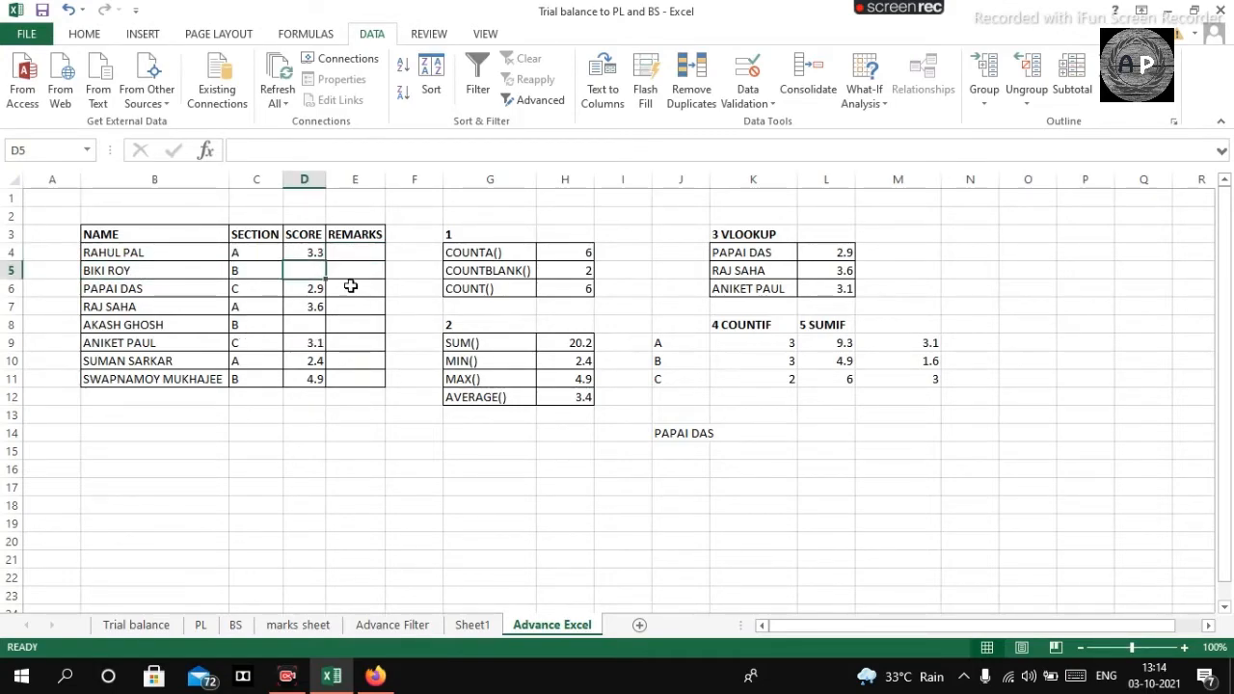
left_click(353, 274)
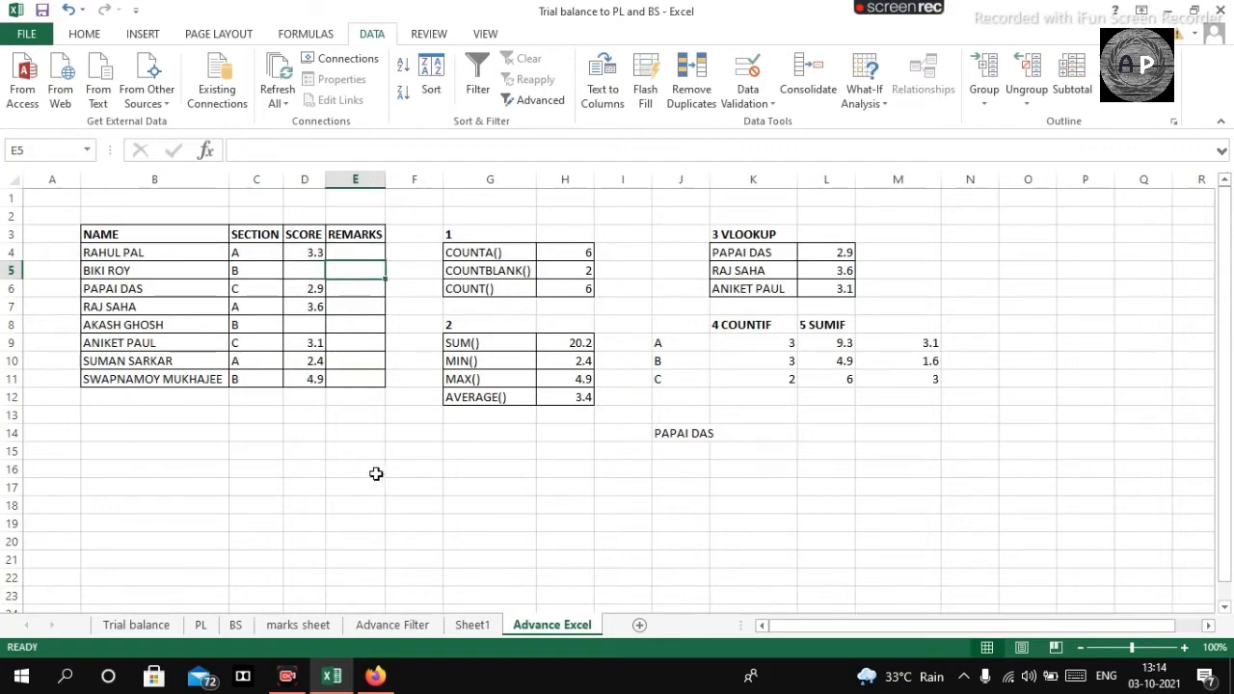
Step: Examine the REMARKS cells E4:E11 across the student rows
left_click(377, 252)
left_click(356, 275)
left_click(355, 323)
left_click(356, 360)
left_click(357, 306)
left_click(364, 269)
left_click_drag(361, 328, 362, 343)
left_click(364, 378)
left_click(358, 452)
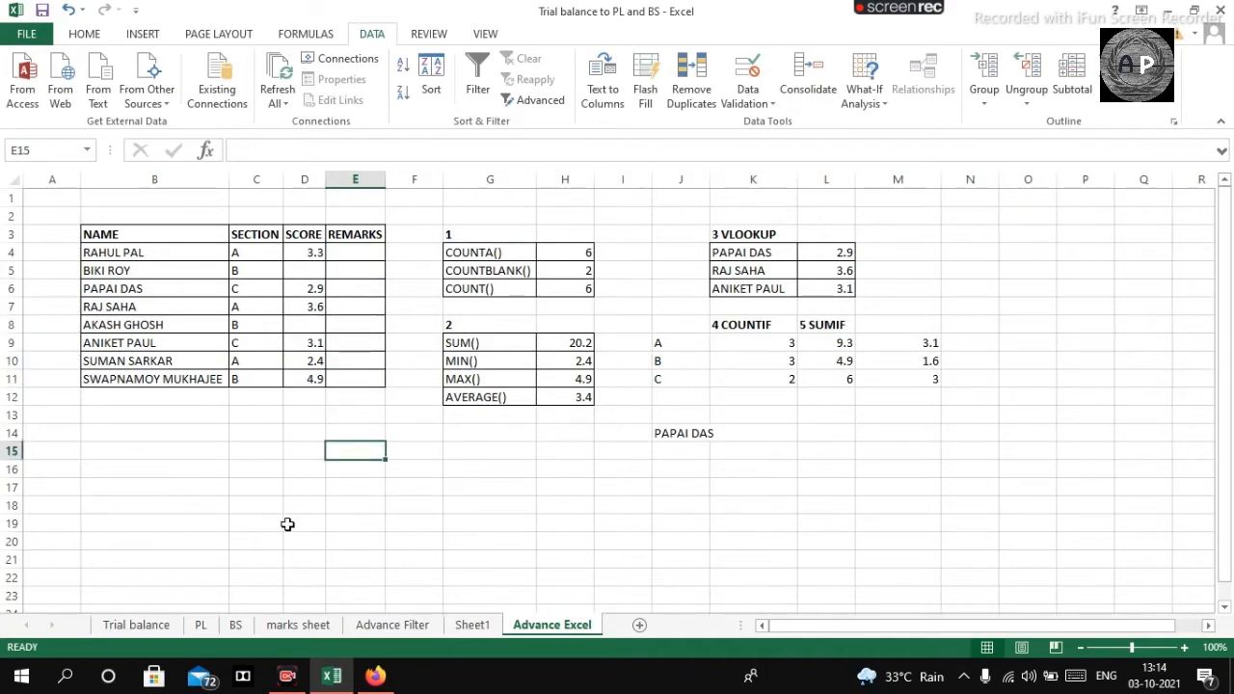
left_click_drag(318, 252, 323, 377)
left_click(349, 453)
left_click_drag(314, 251, 323, 378)
left_click(352, 451)
left_click(85, 35)
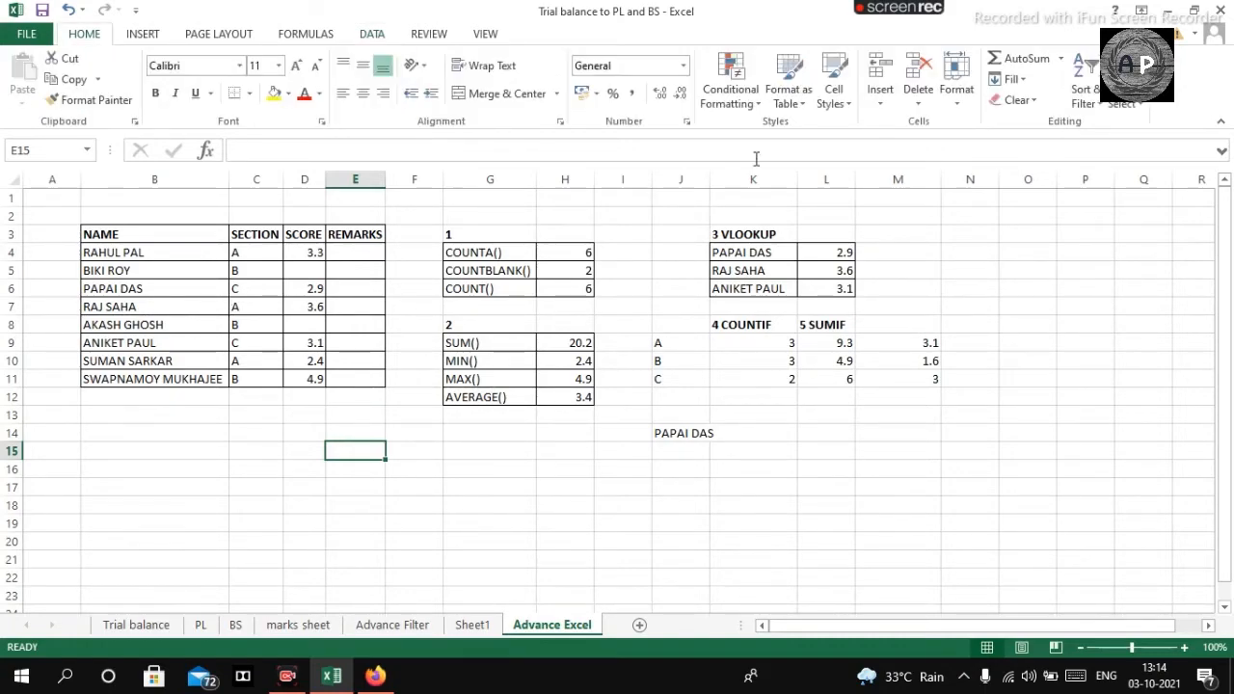
left_click(739, 96)
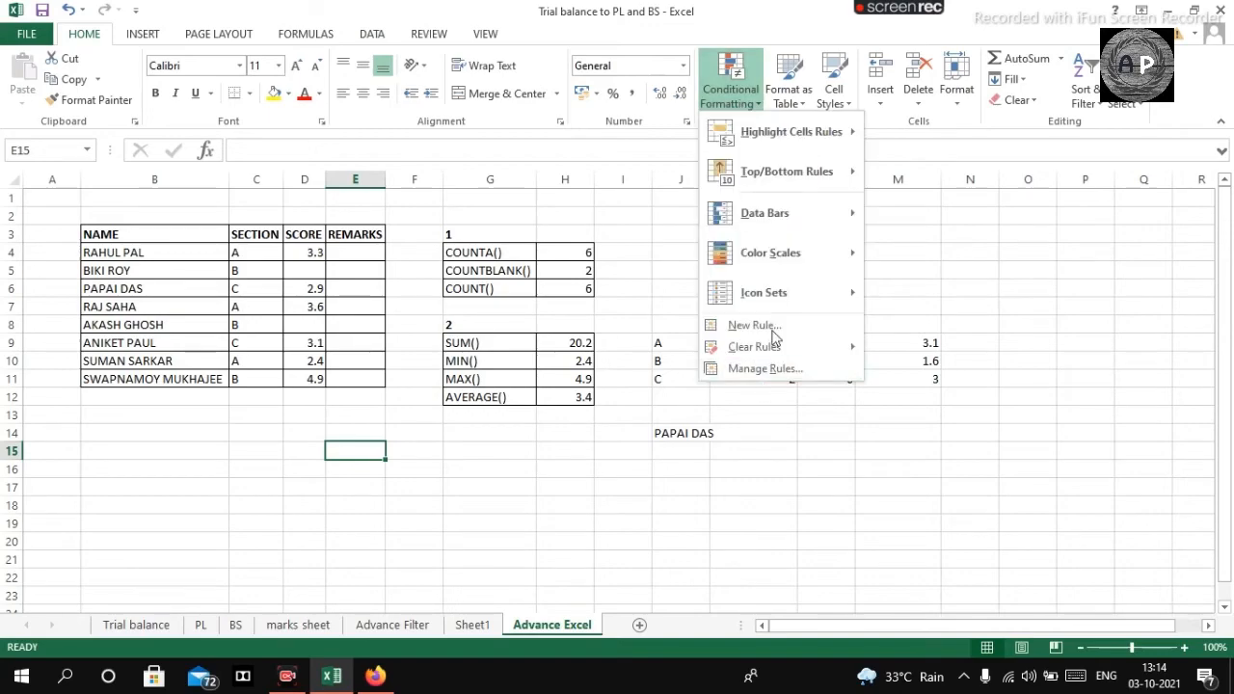
mouse_move(792, 143)
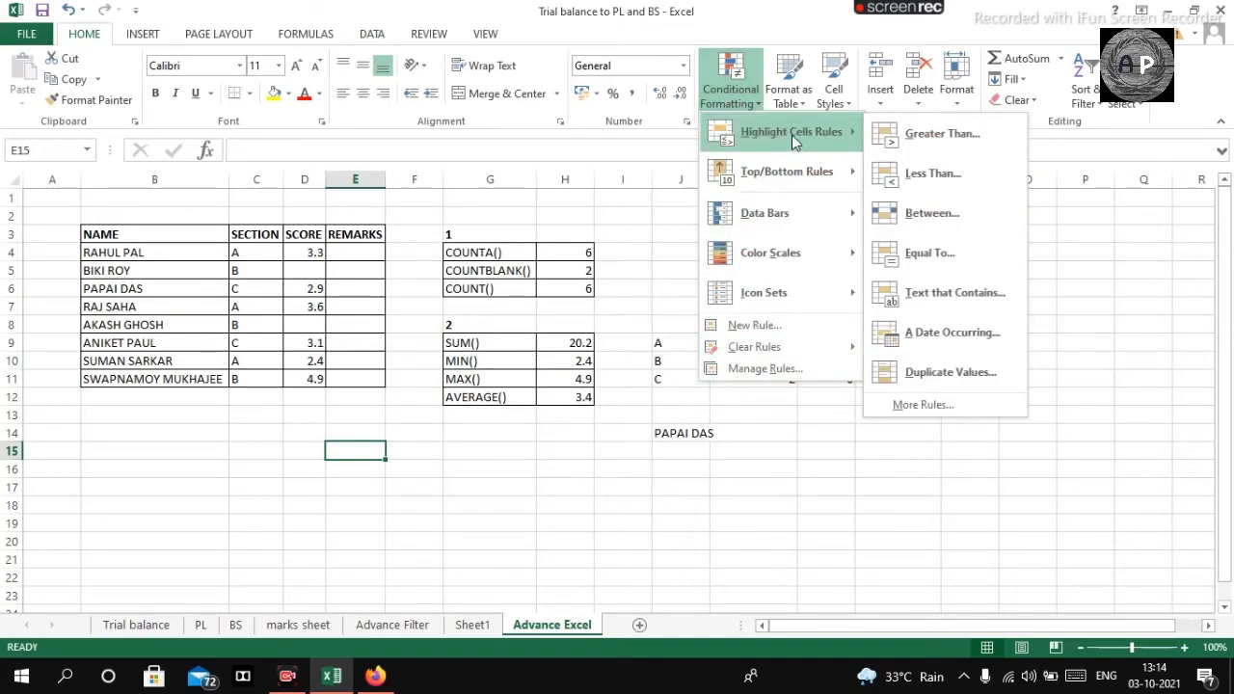
left_click(937, 174)
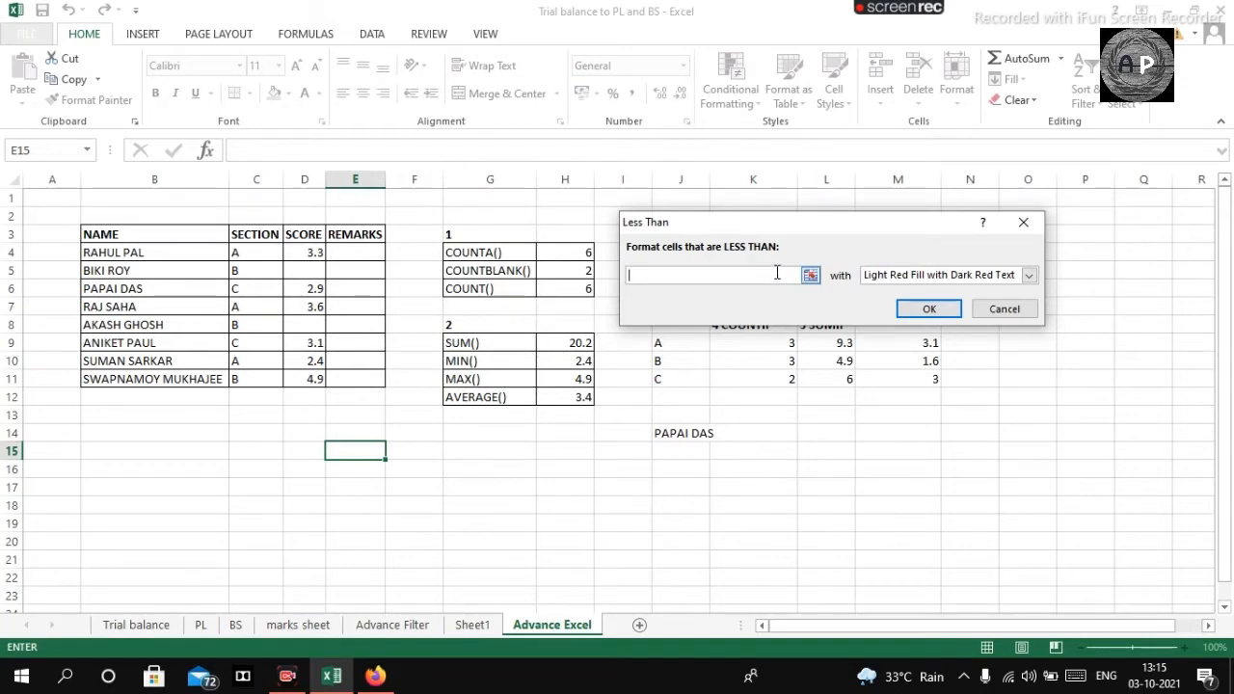
type("3")
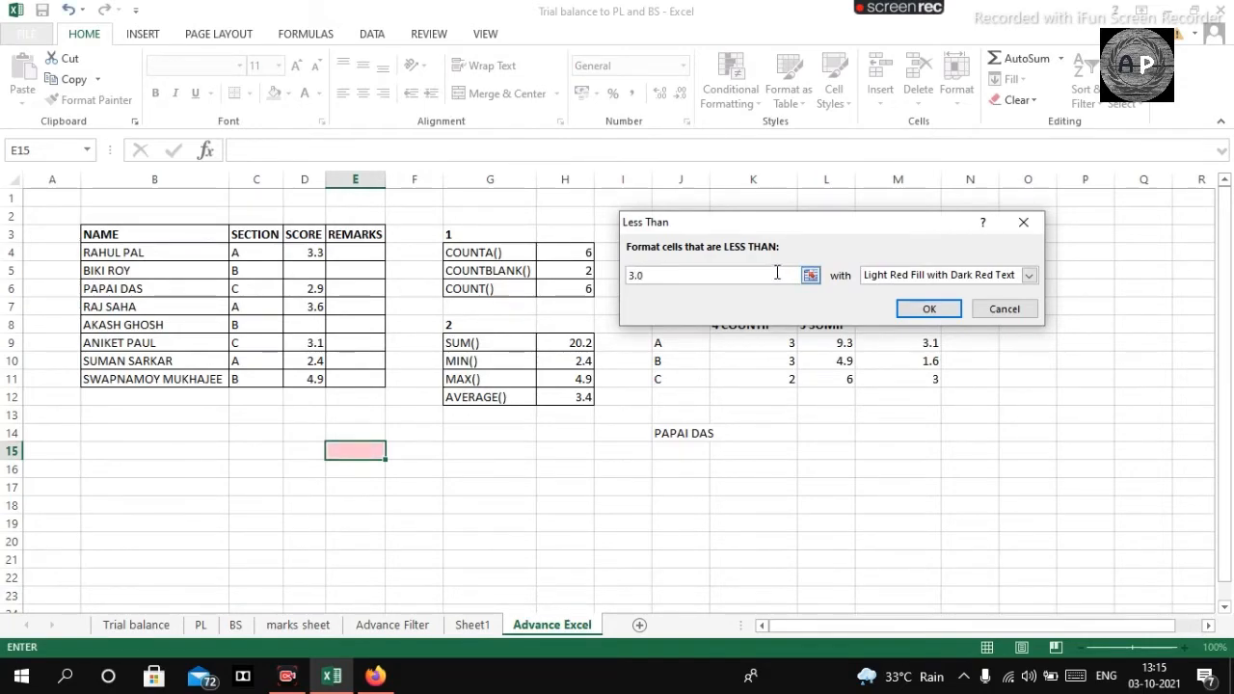
left_click(931, 309)
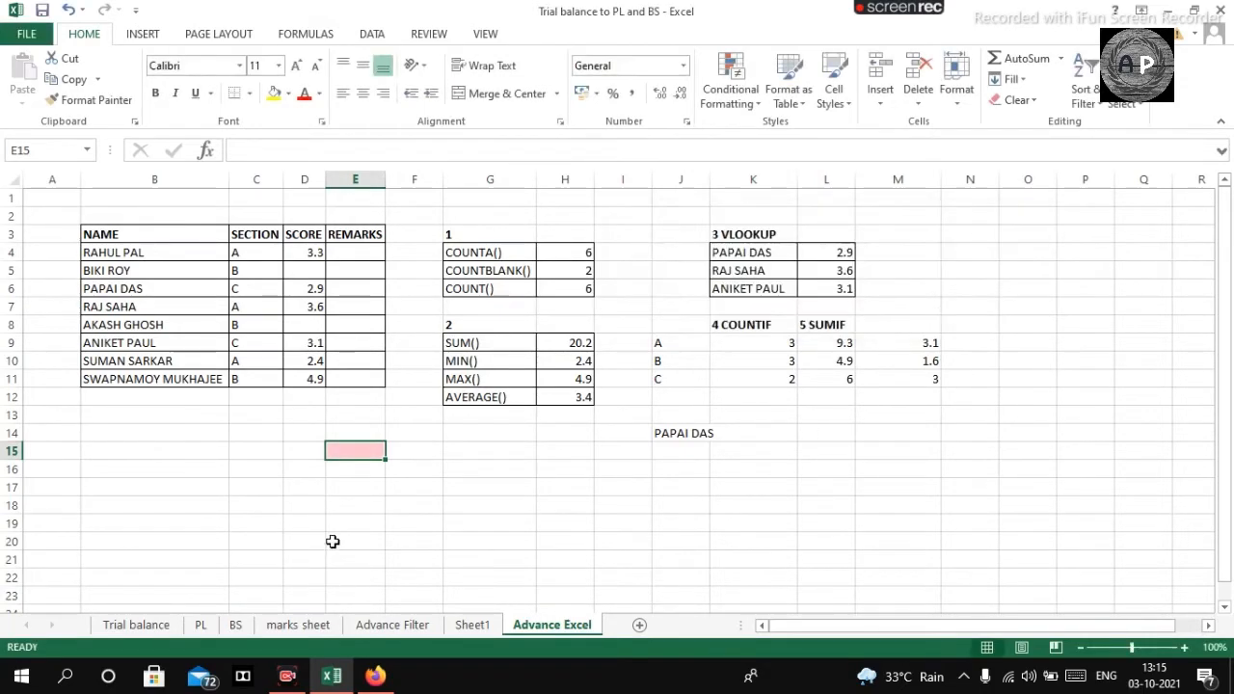
left_click(365, 509)
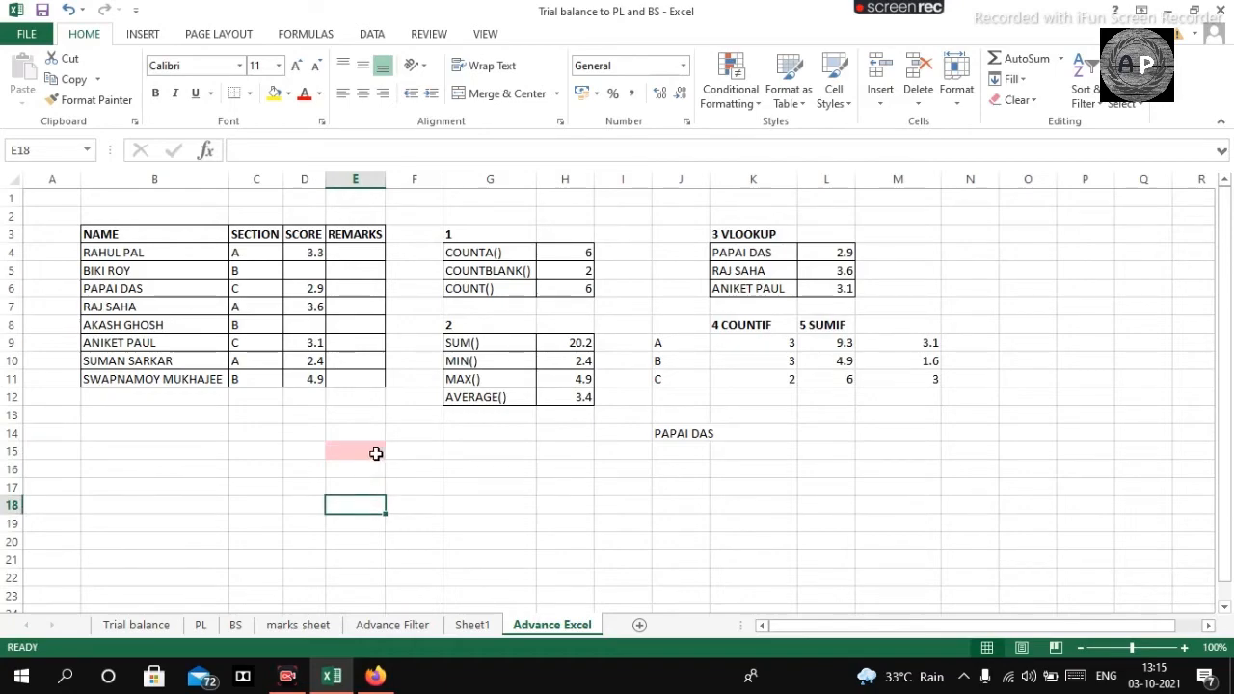
Step: Apply a Less Than 3.0 conditional formatting rule to the scores in D4:D11 with Light Red Fill with Dark Red Text
left_click_drag(256, 253, 320, 376)
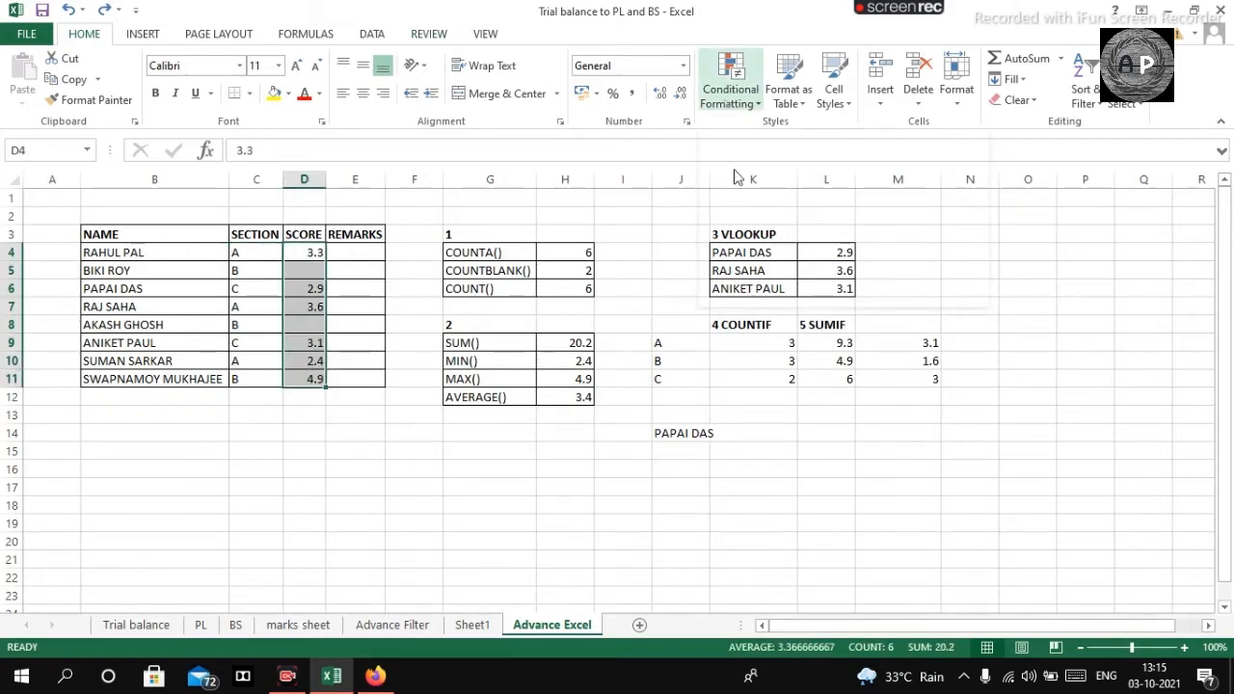
left_click(728, 96)
mouse_move(810, 132)
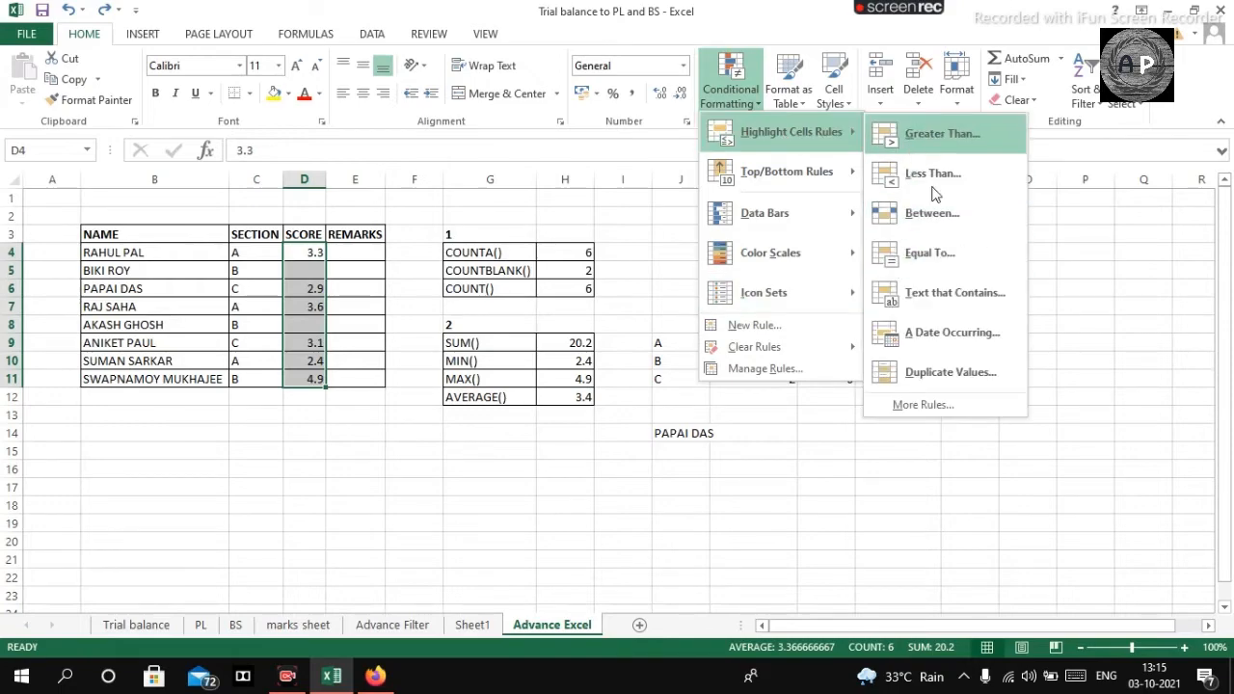
left_click(933, 174)
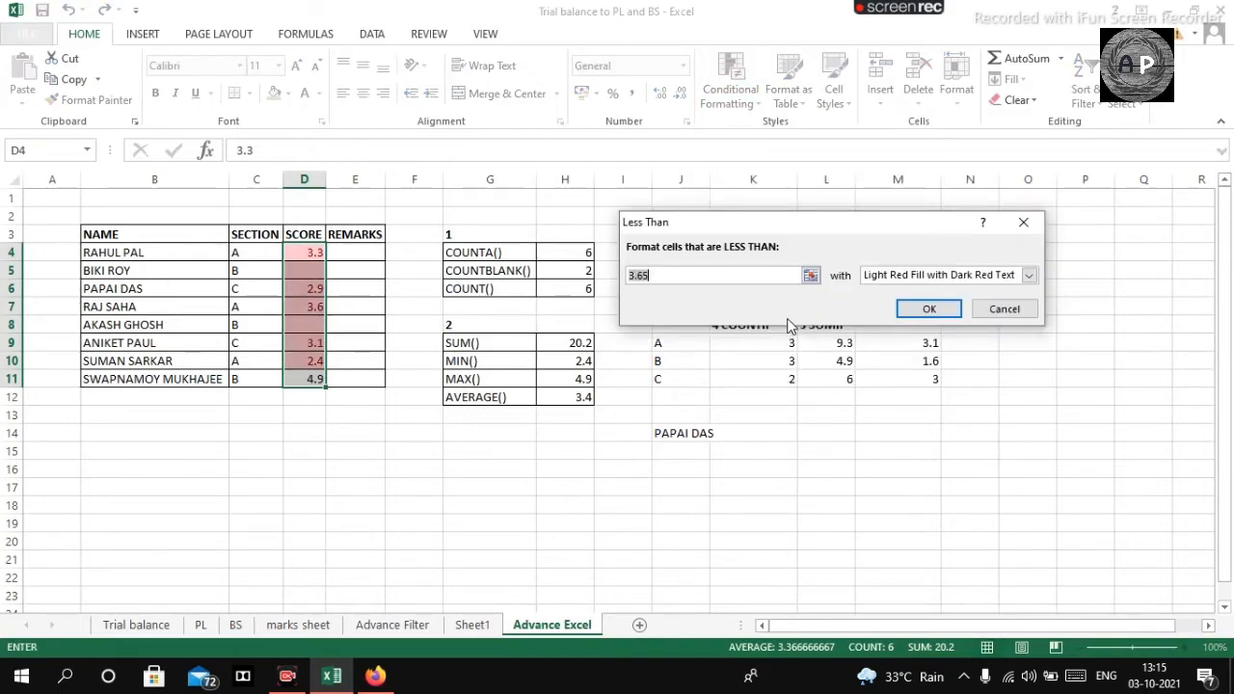
type("3.")
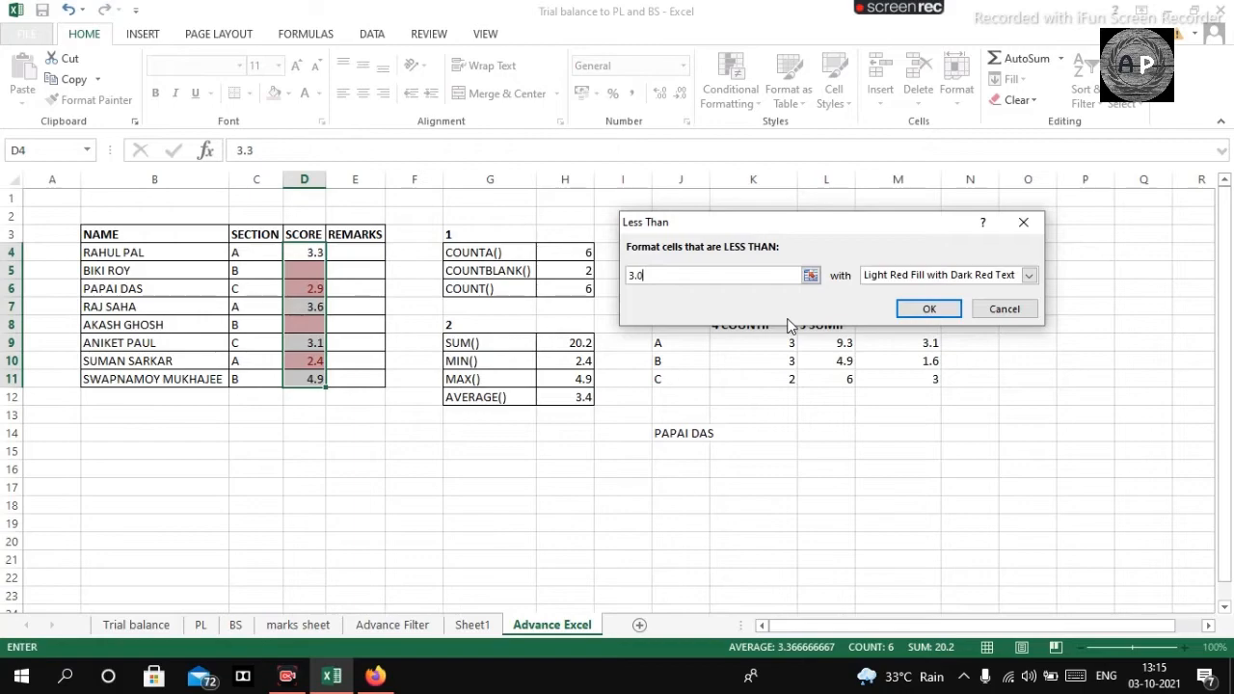
left_click(929, 309)
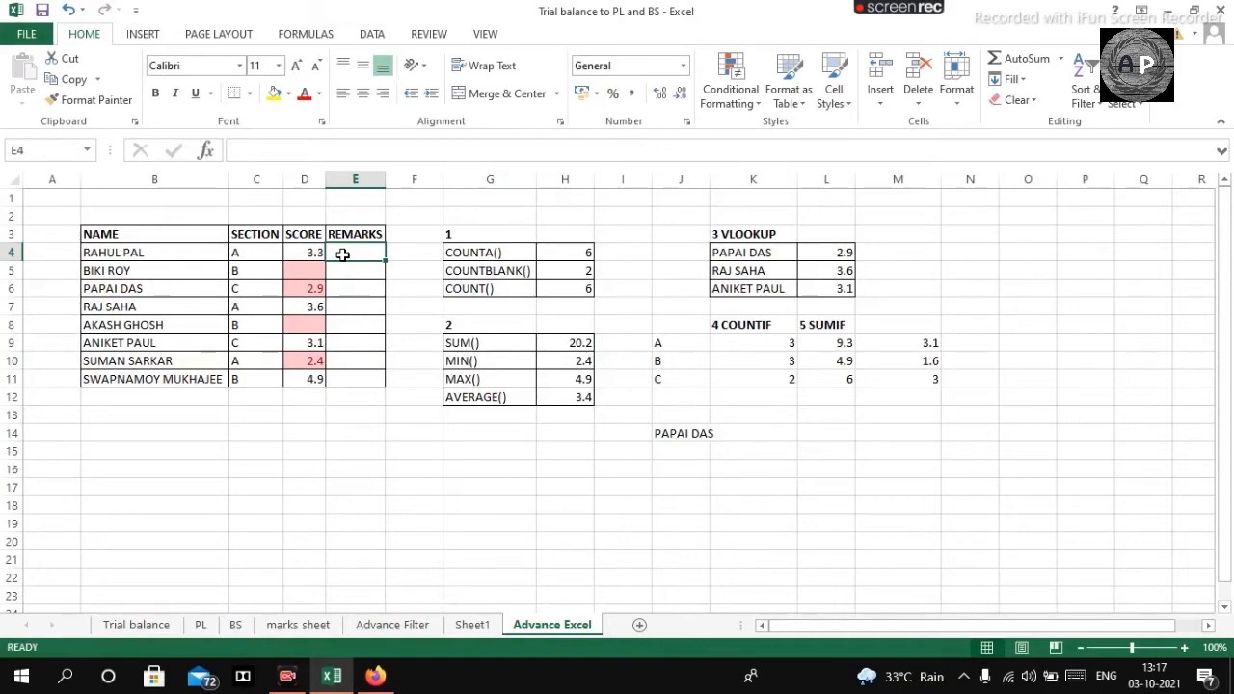
left_click(313, 271)
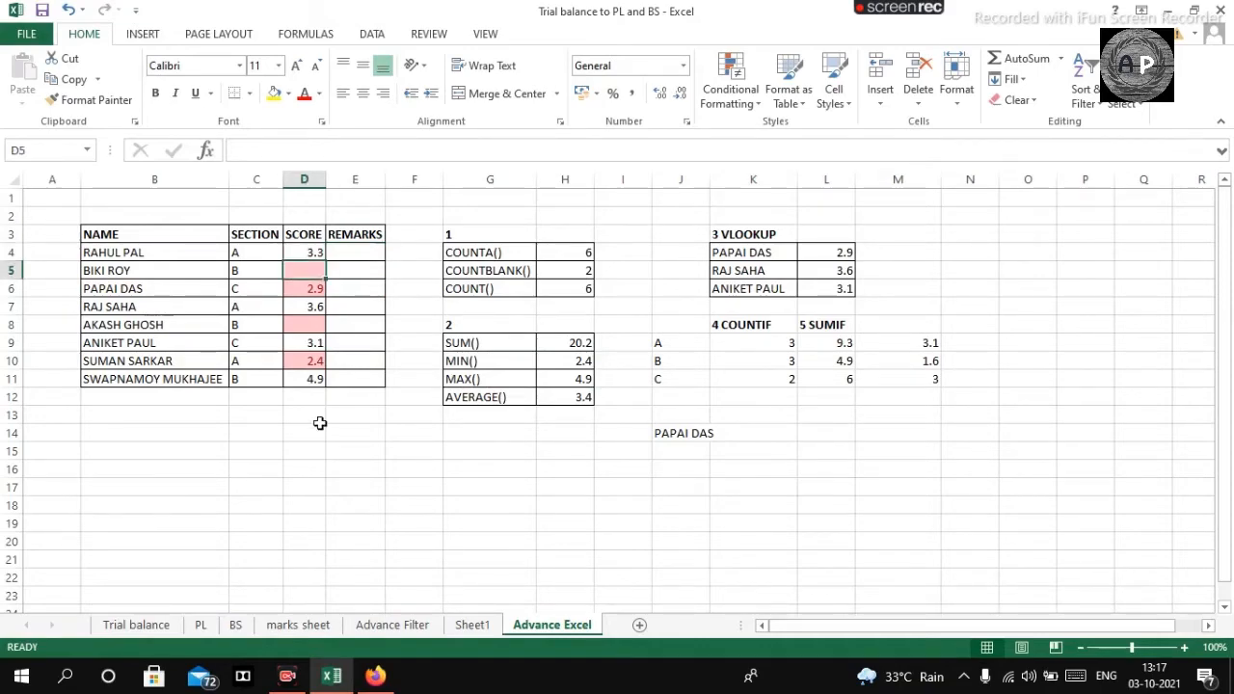
left_click(367, 252)
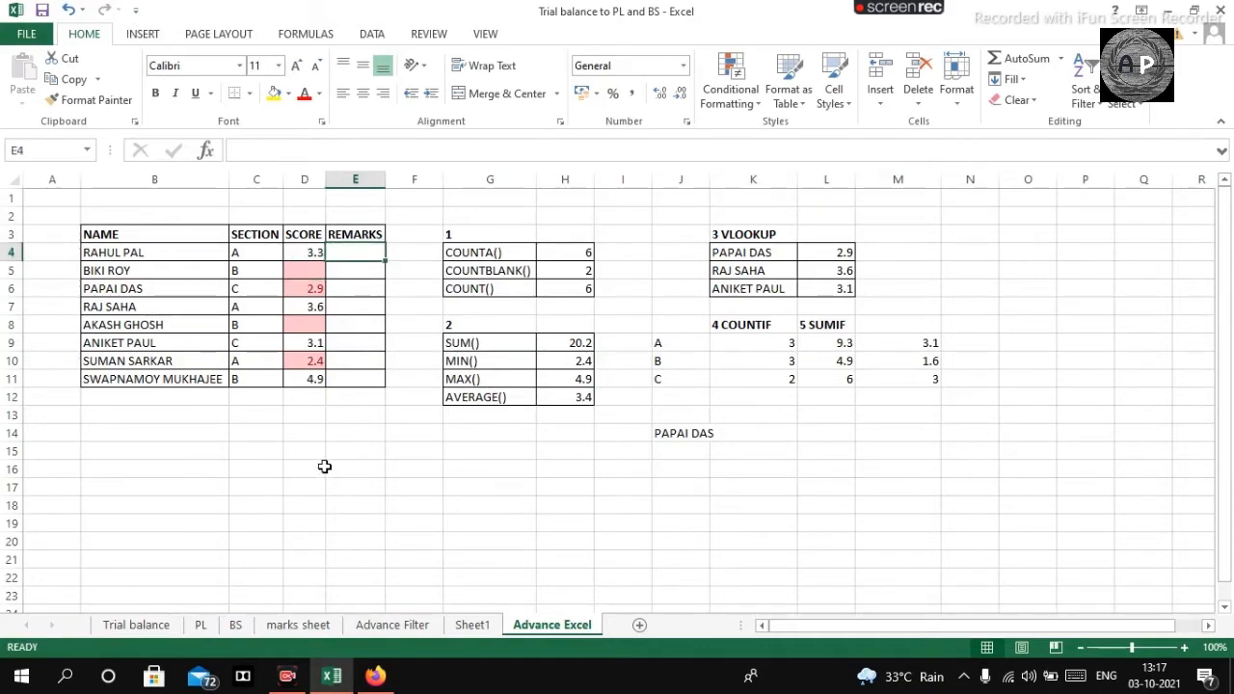
left_click(302, 272)
left_click(363, 269)
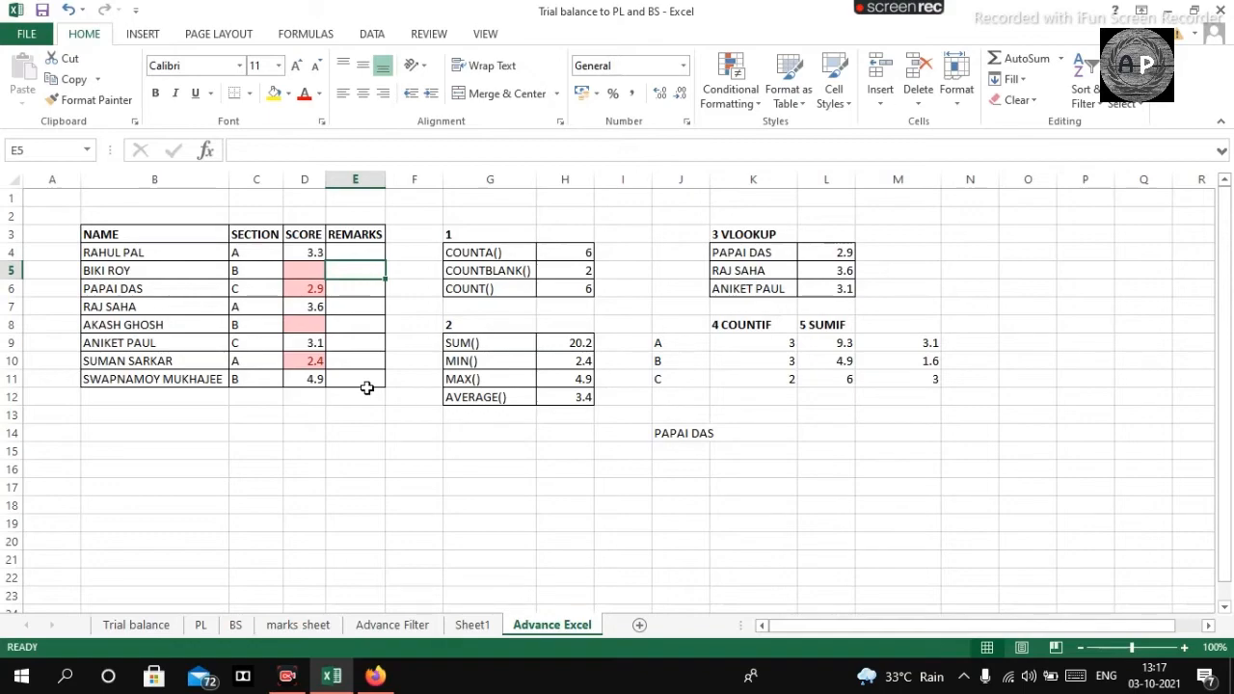
left_click(390, 401)
Step: Enter =IF(D4=0,"RE TEST","PASS") in REMARKS cell E4 and fill the formula down to E11
left_click(358, 250)
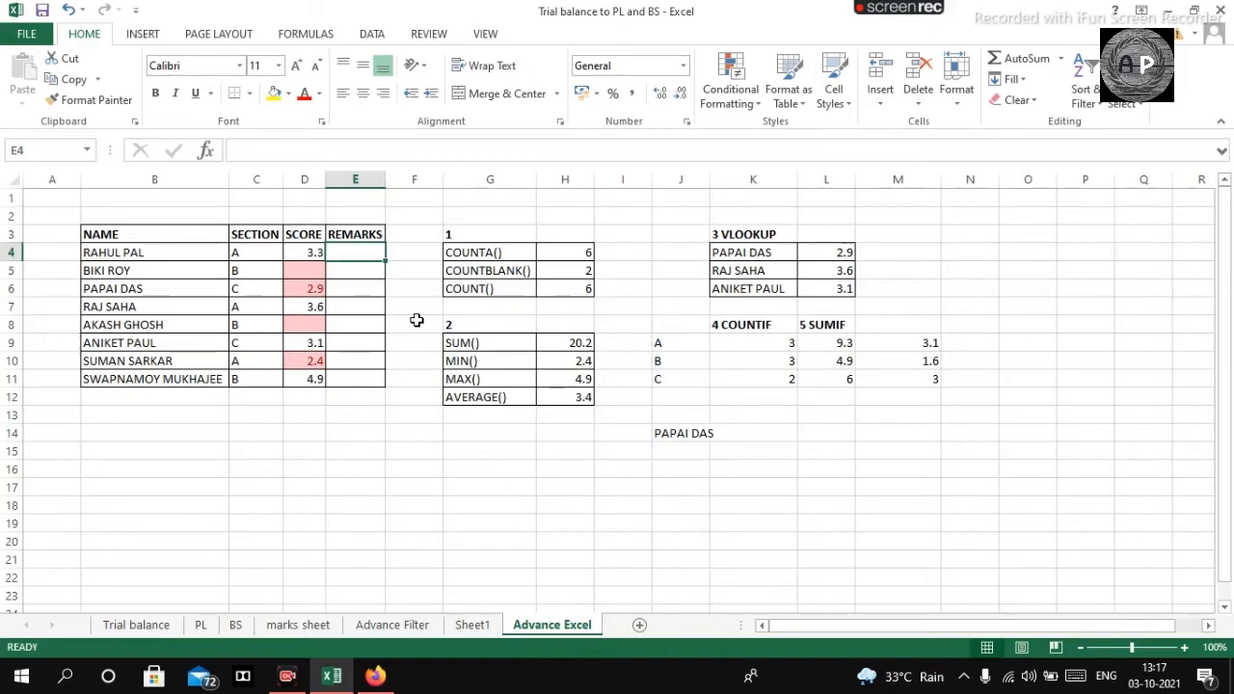
type("=IF")
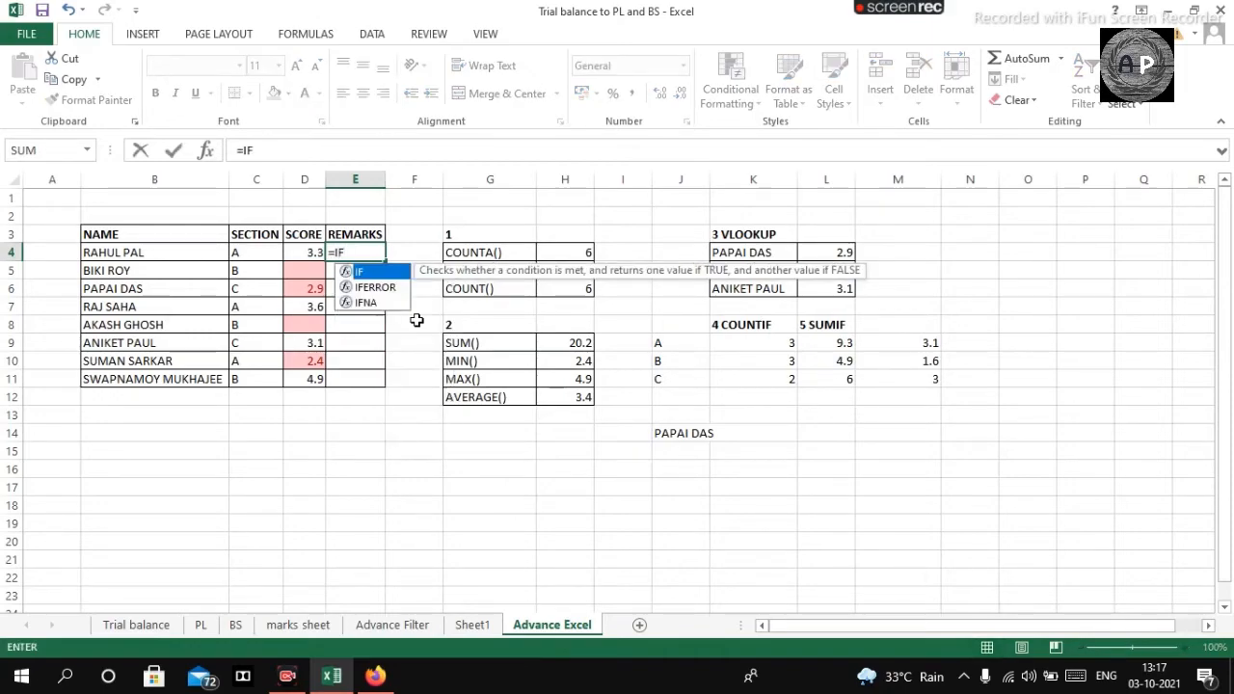
type("(")
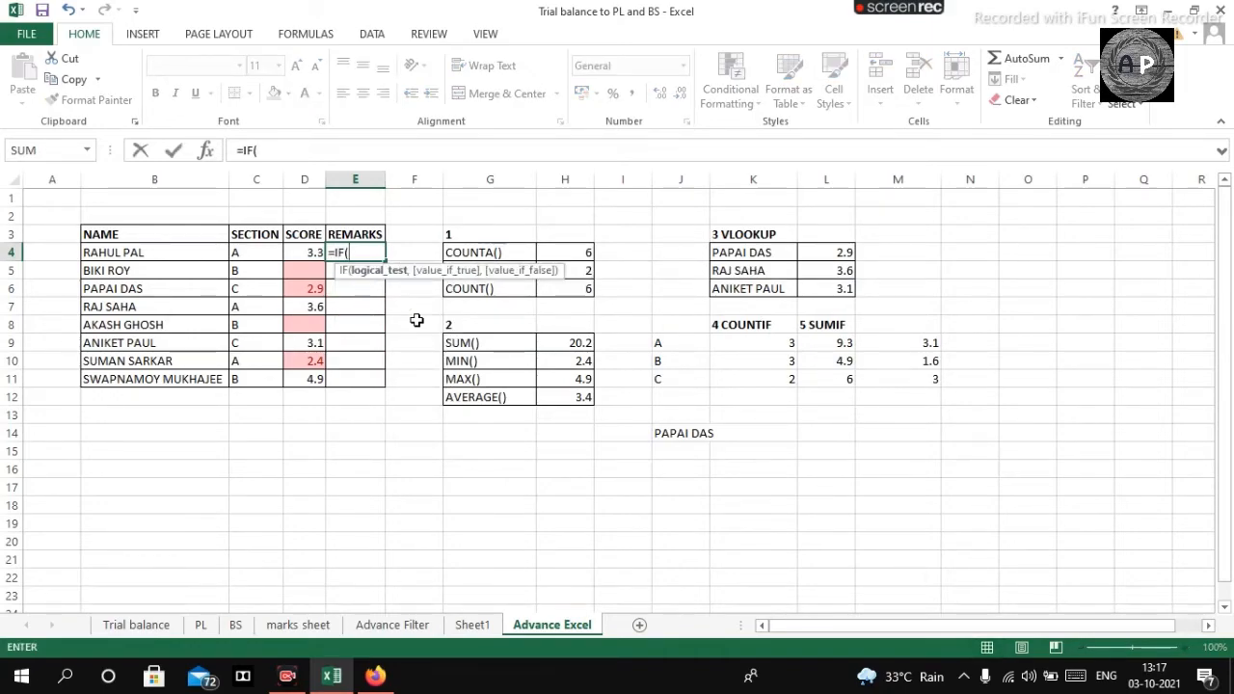
left_click(306, 253)
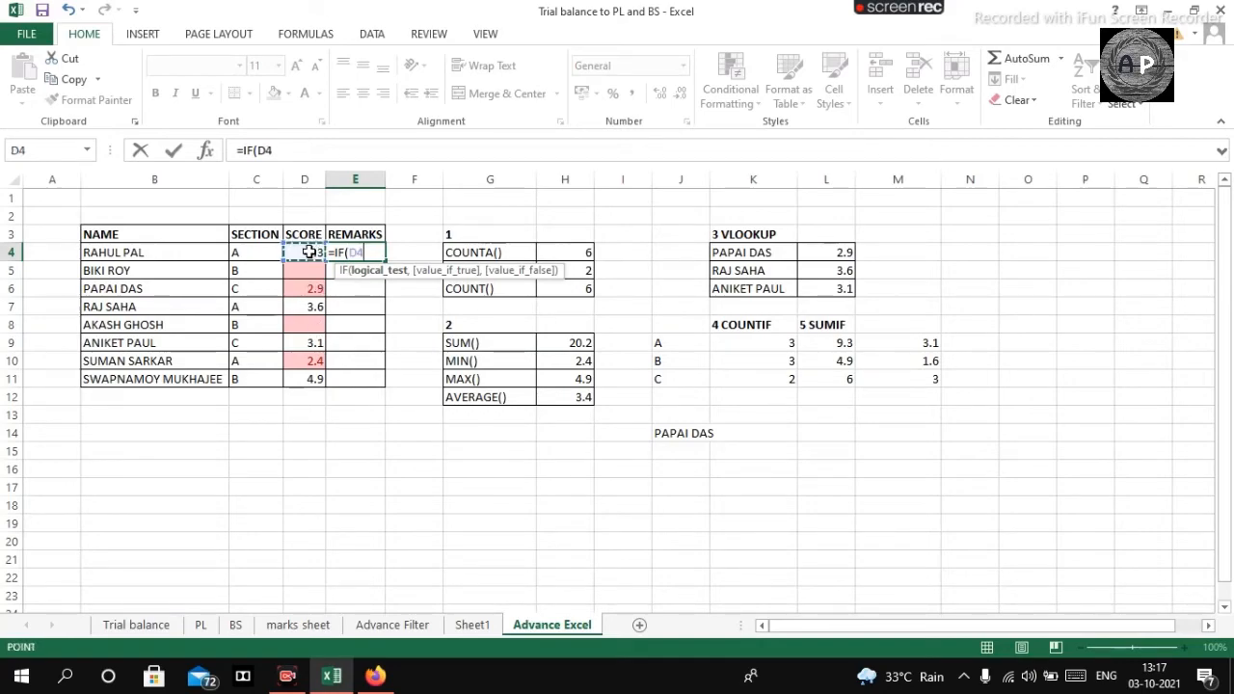
type("=")
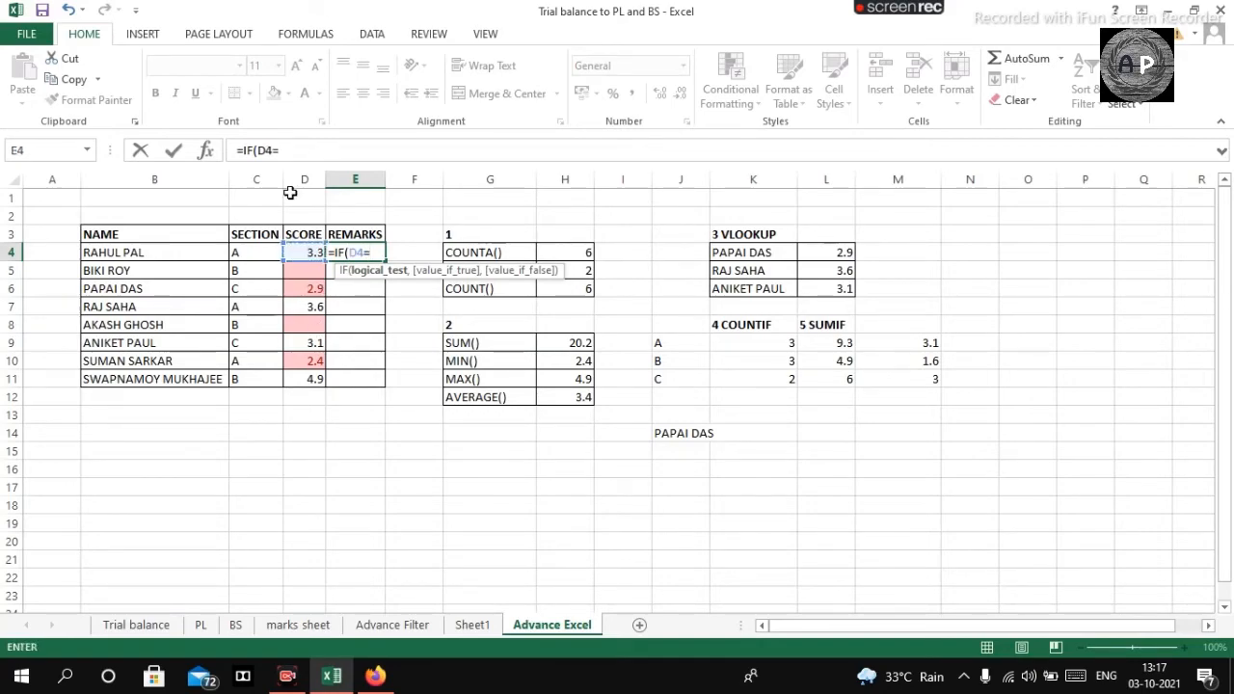
type("0,")
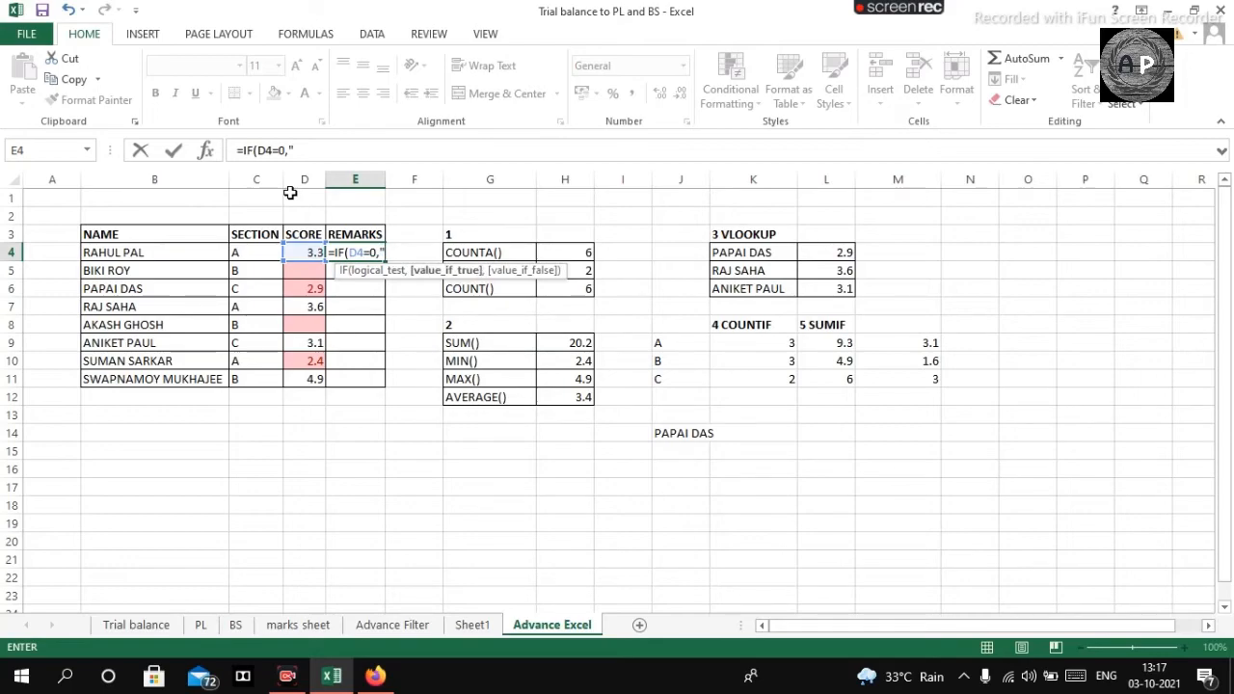
type("\"RE TEST")
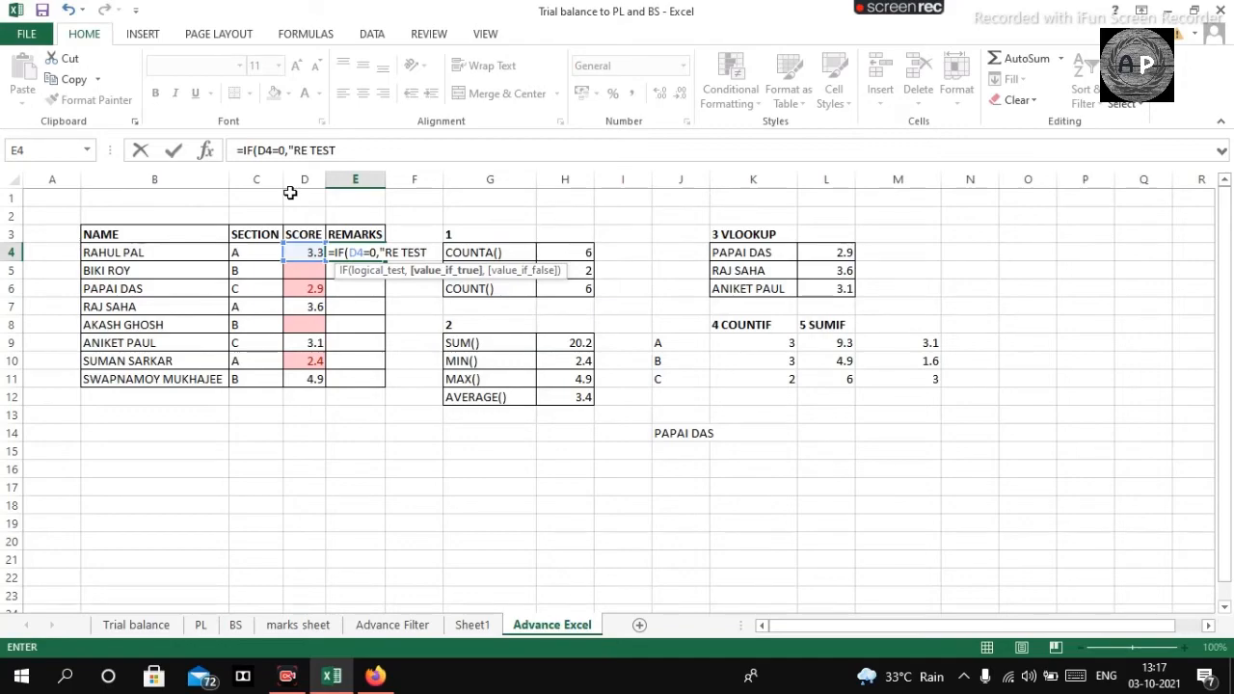
type("\",0")
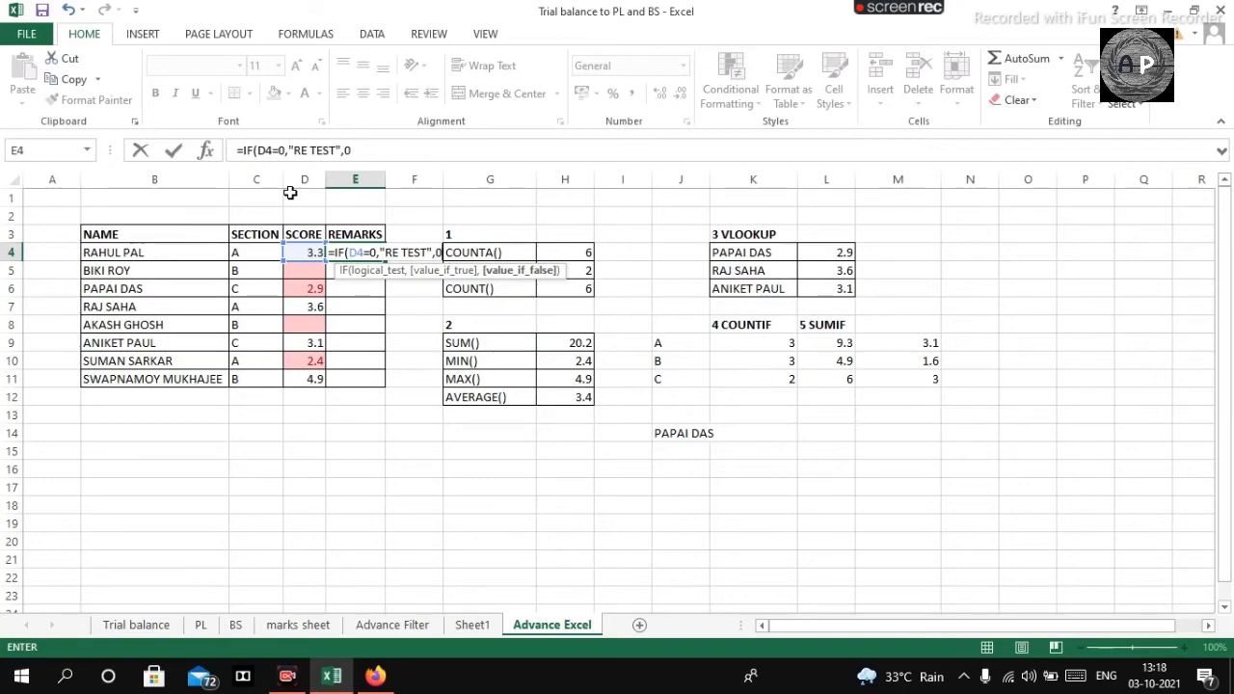
key("BackSpace")
type("\"PASS")
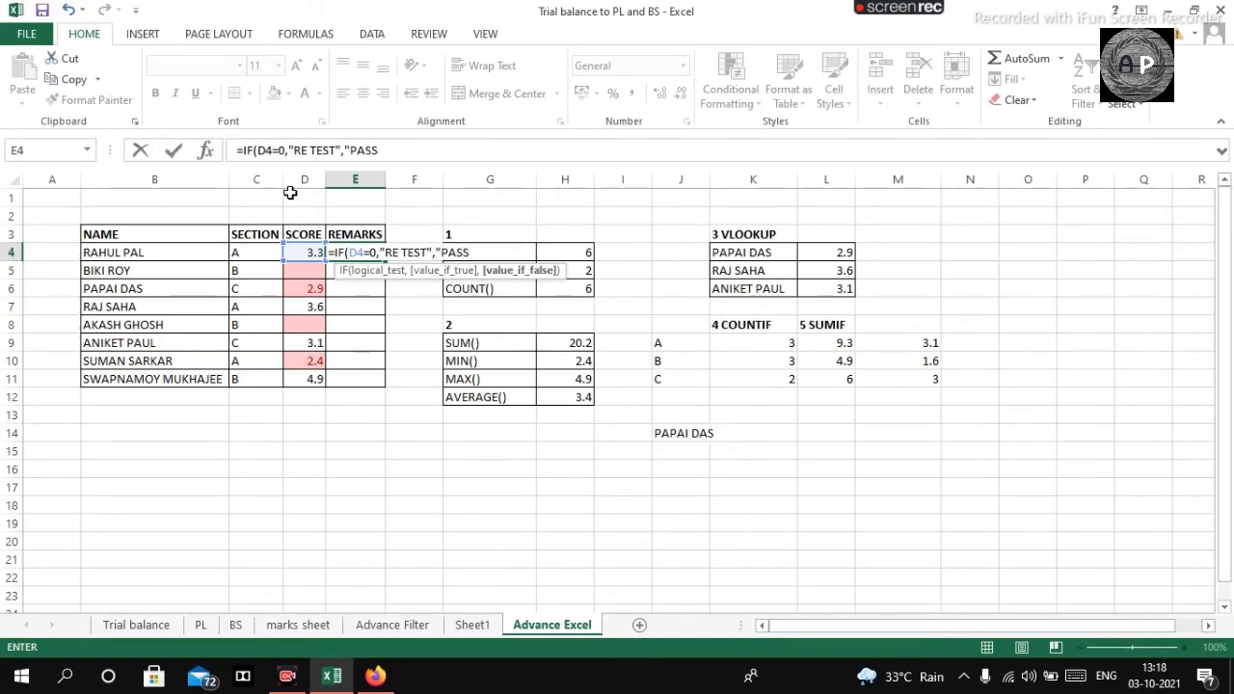
type("\")")
key("Return")
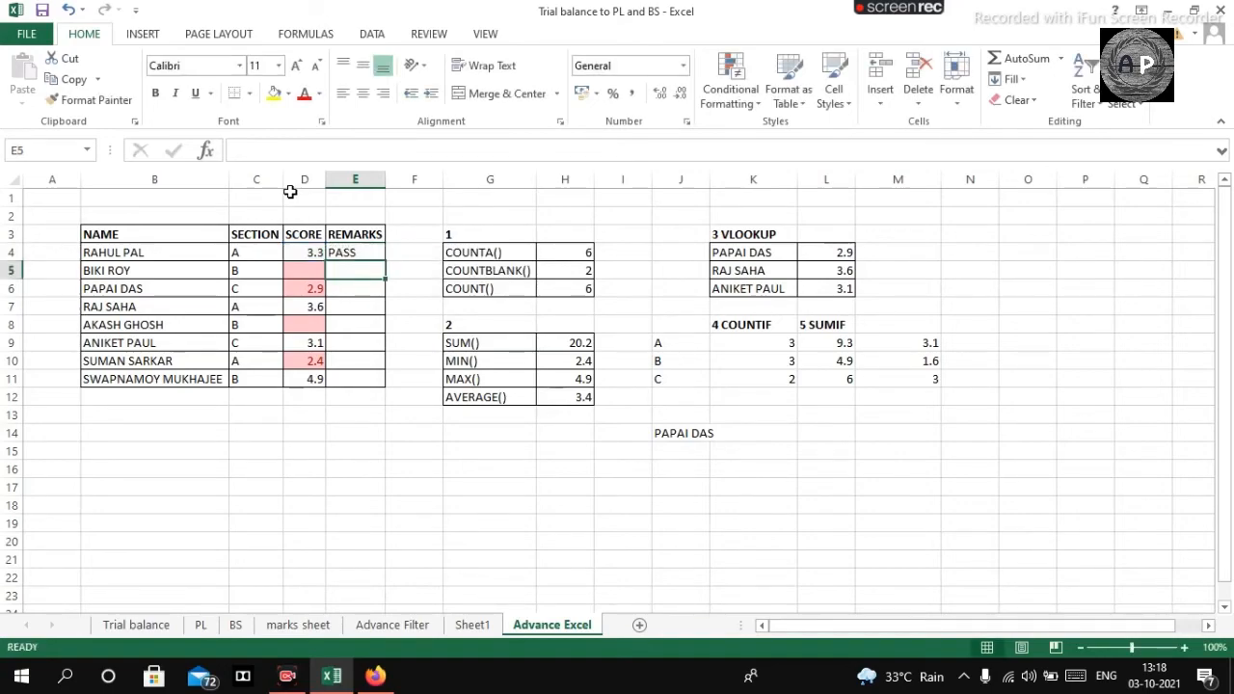
left_click(358, 251)
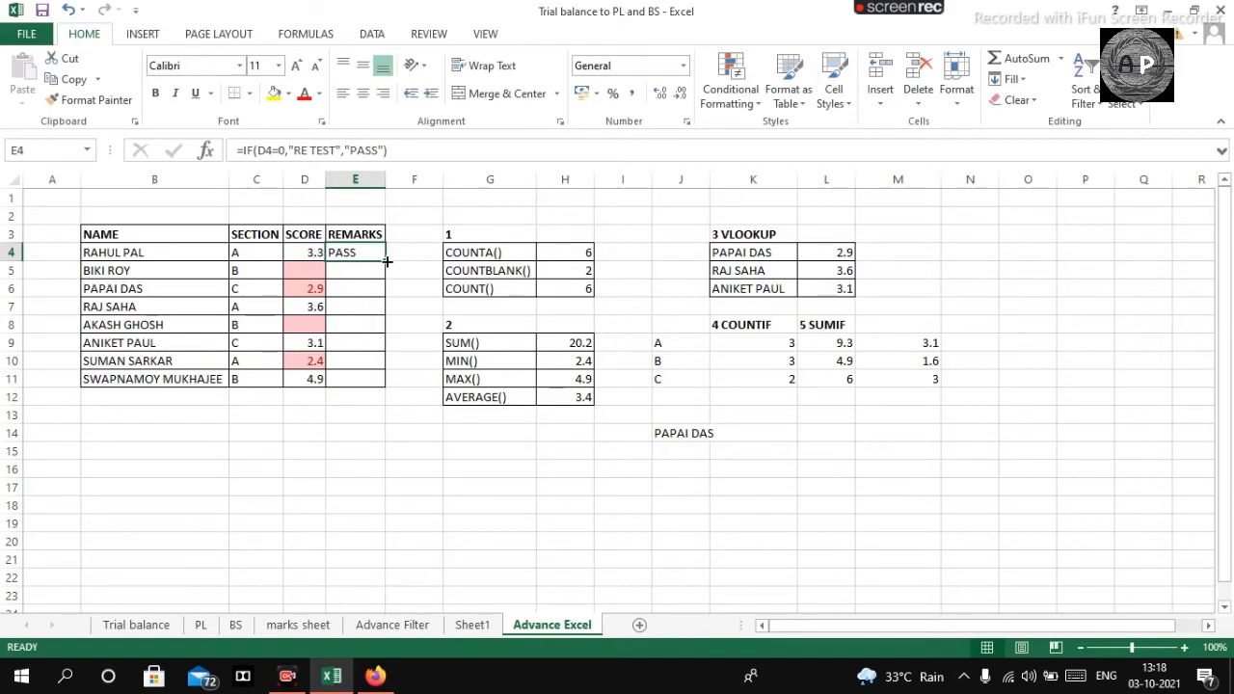
left_click_drag(387, 261, 389, 387)
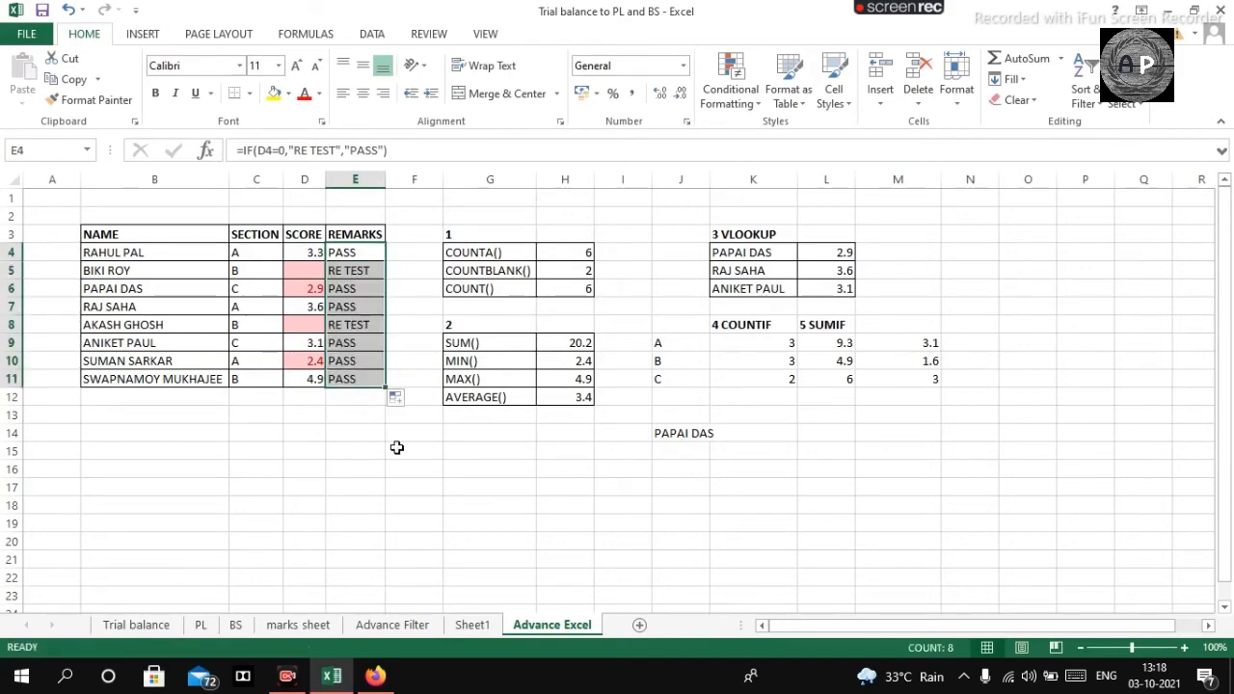
Step: Check the REMARKS formulas in rows 5 and 8 against their SCORE cells and review the whole REMARKS column
left_click(349, 270)
left_click(358, 325)
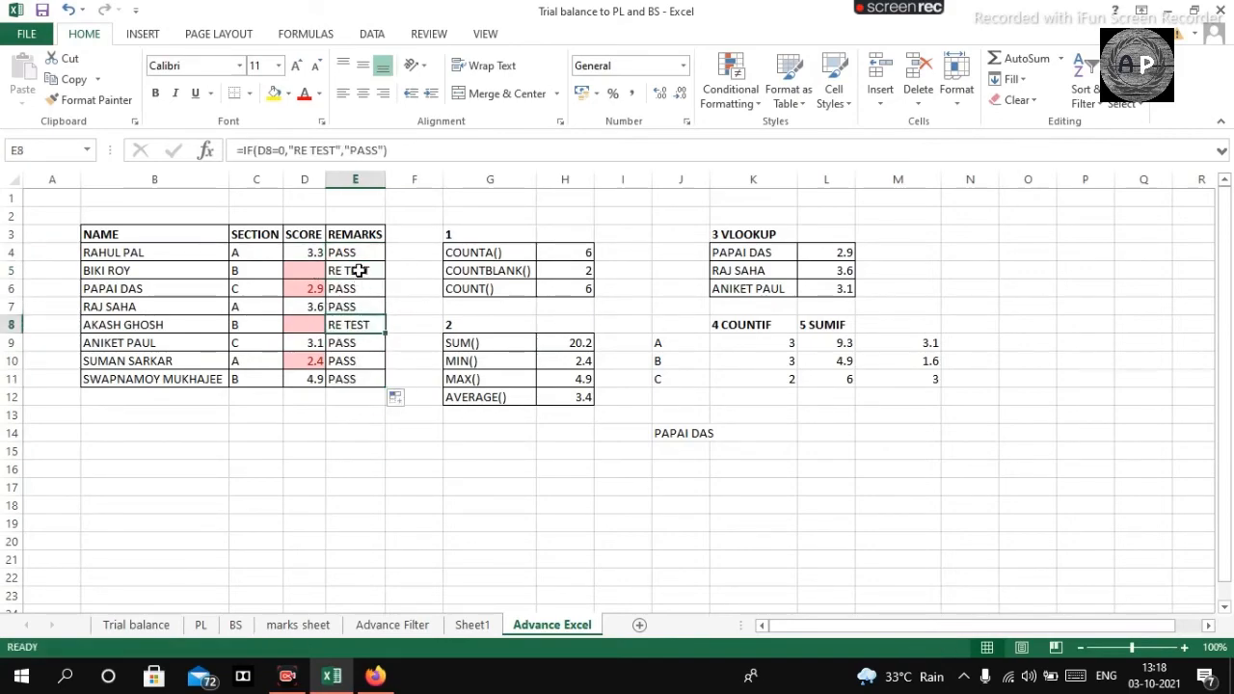
left_click(358, 270)
key("Left")
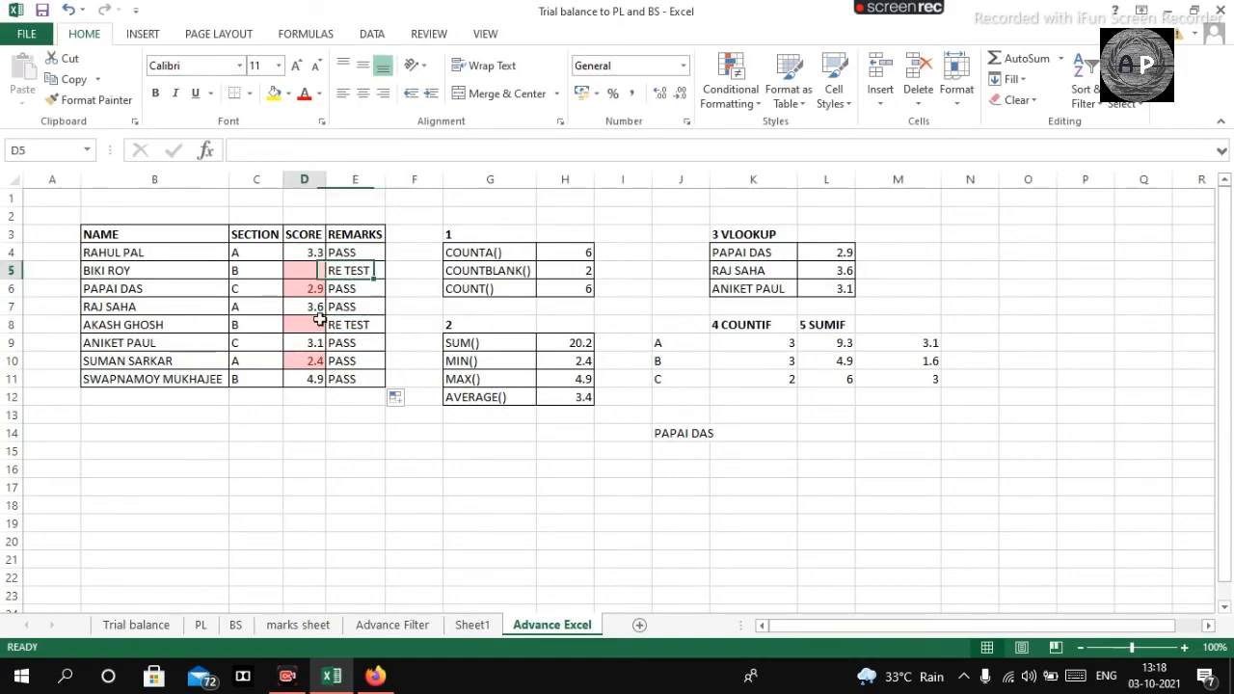
left_click(317, 318)
left_click(323, 269)
left_click(317, 325)
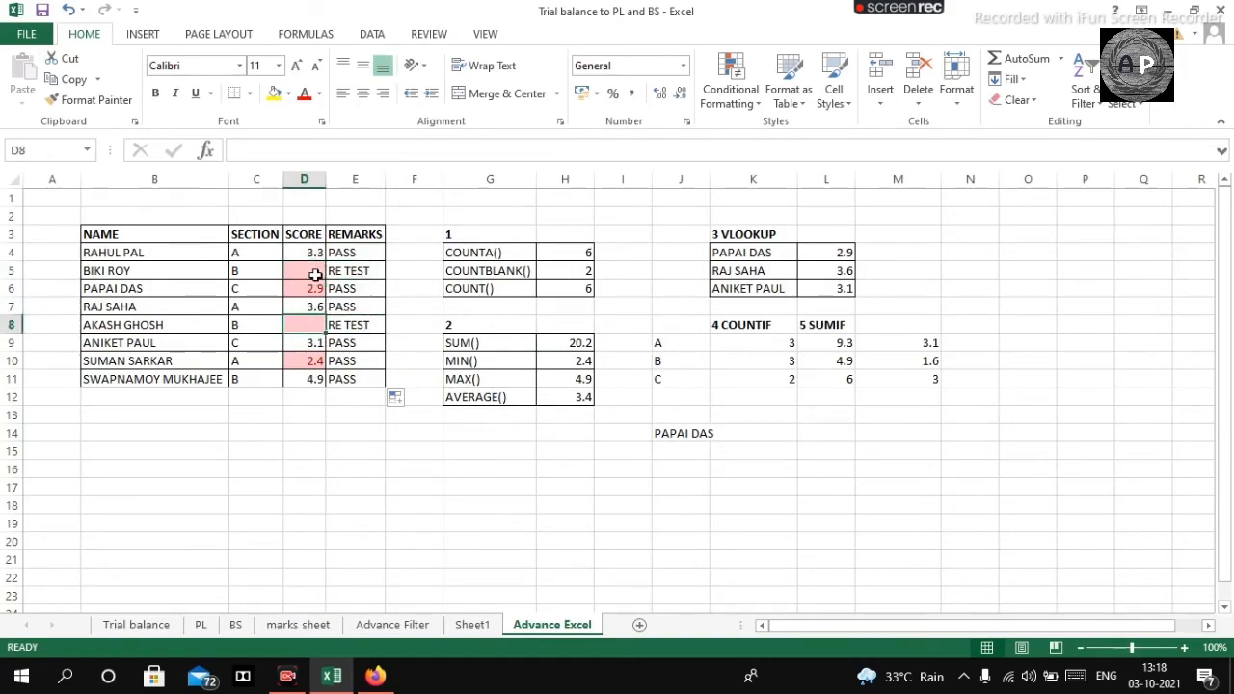
left_click(316, 273)
left_click_drag(363, 239, 372, 376)
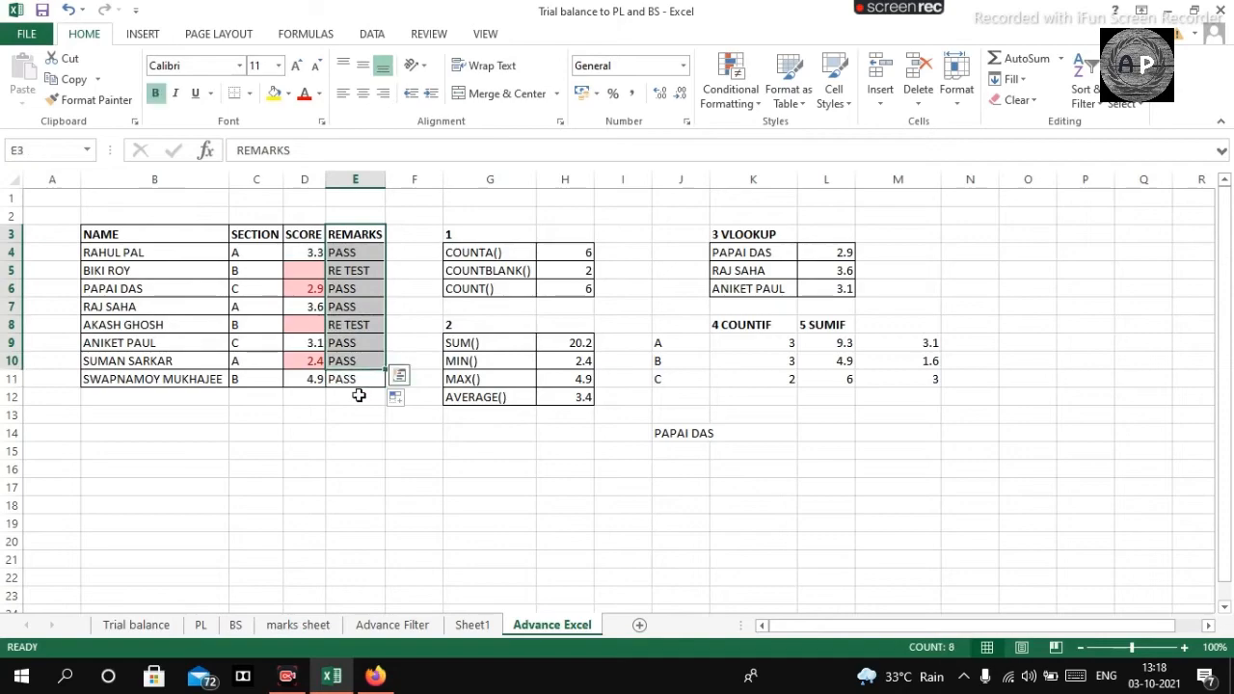
left_click(352, 400)
Step: Review the first entry of the VLOOKUP table, its name in K4 and its formula in L4
left_click(220, 453)
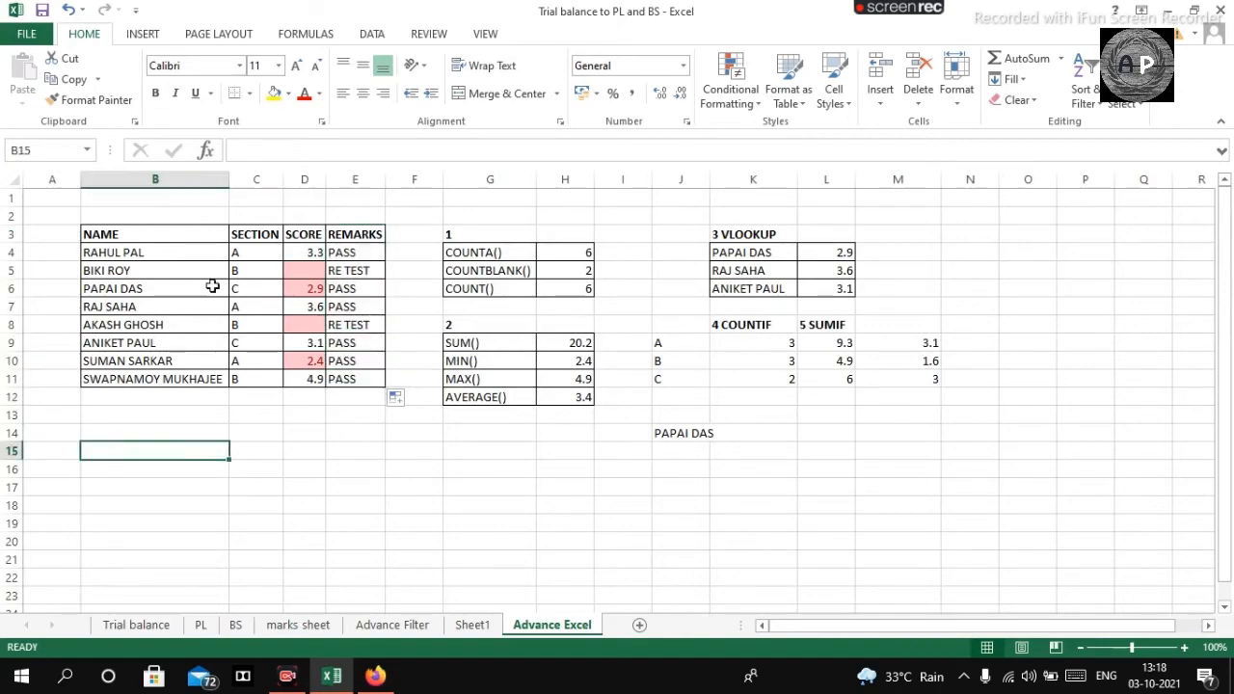
left_click(622, 489)
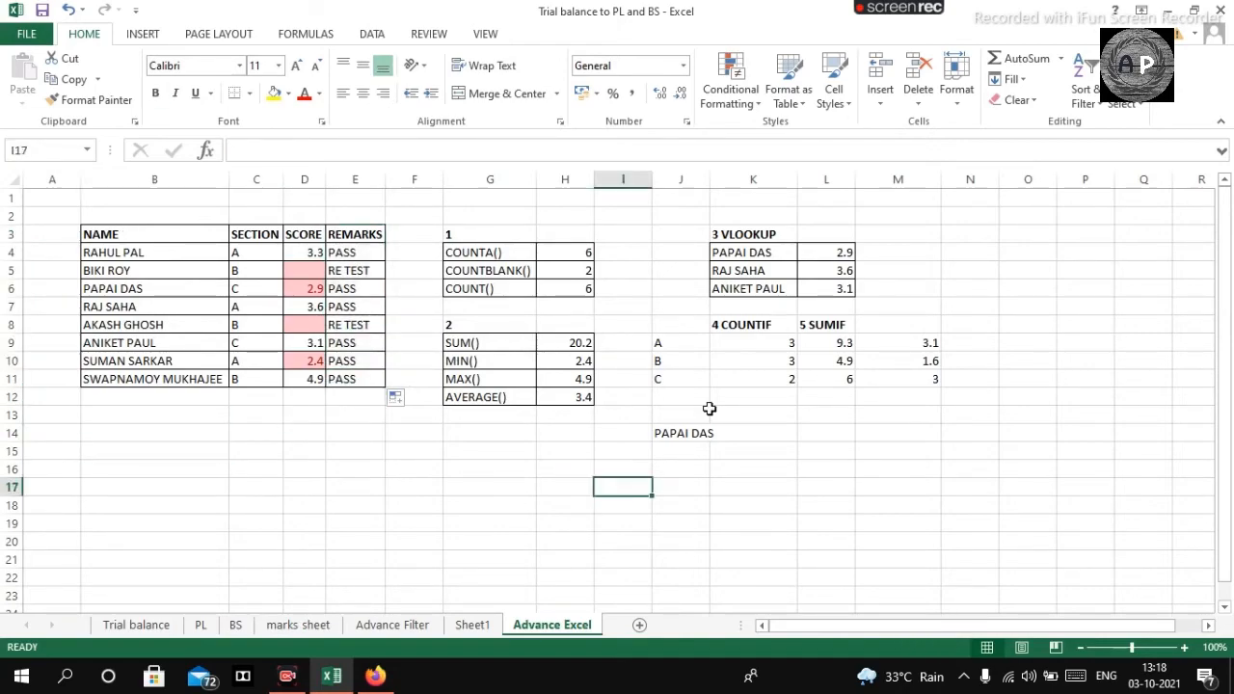
left_click(435, 449)
left_click(753, 257)
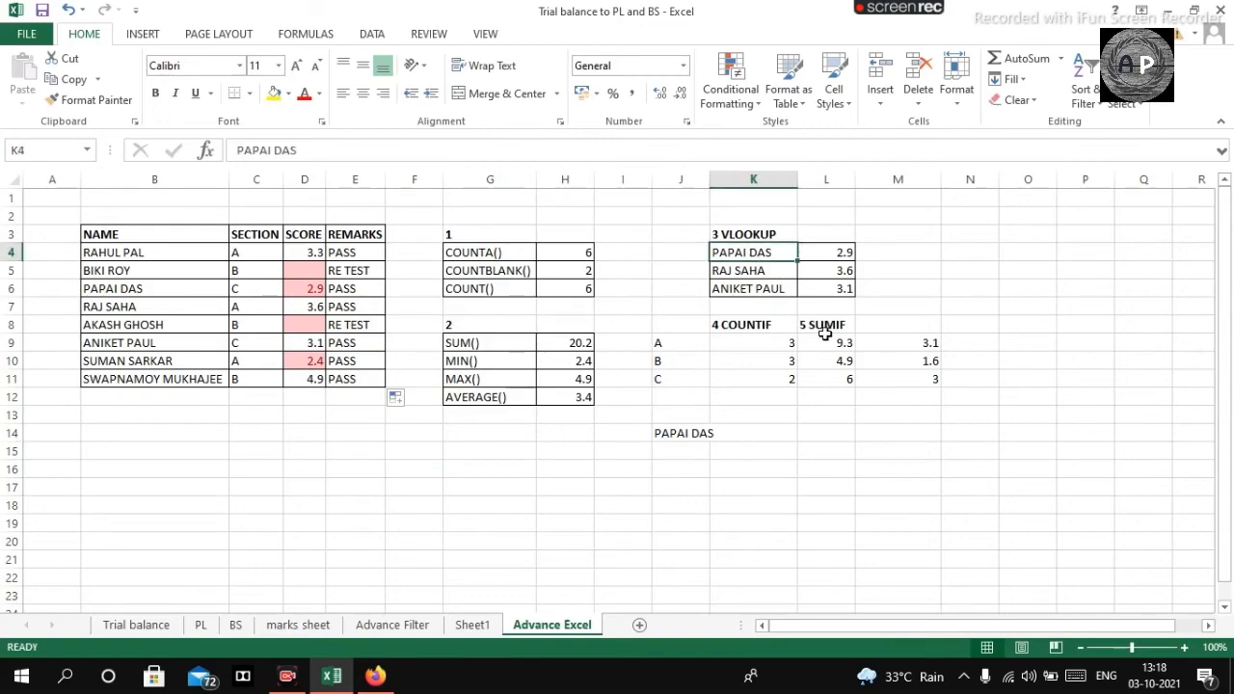
left_click(829, 252)
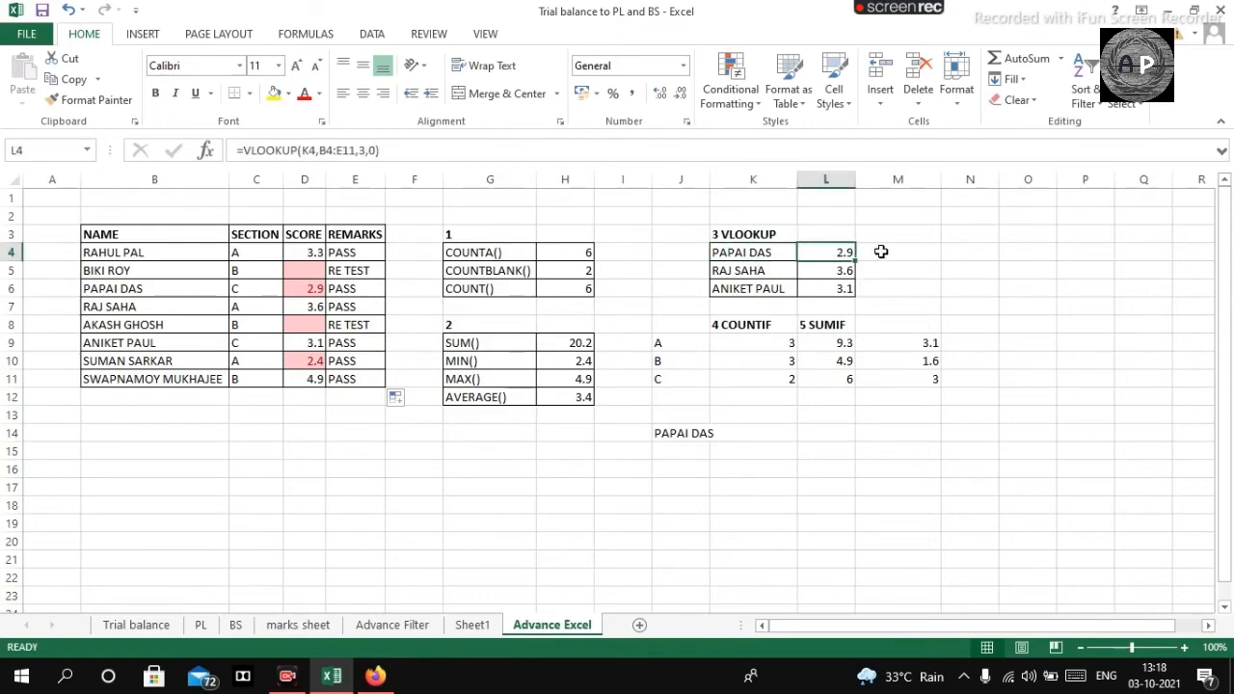
left_click_drag(959, 235, 1074, 449)
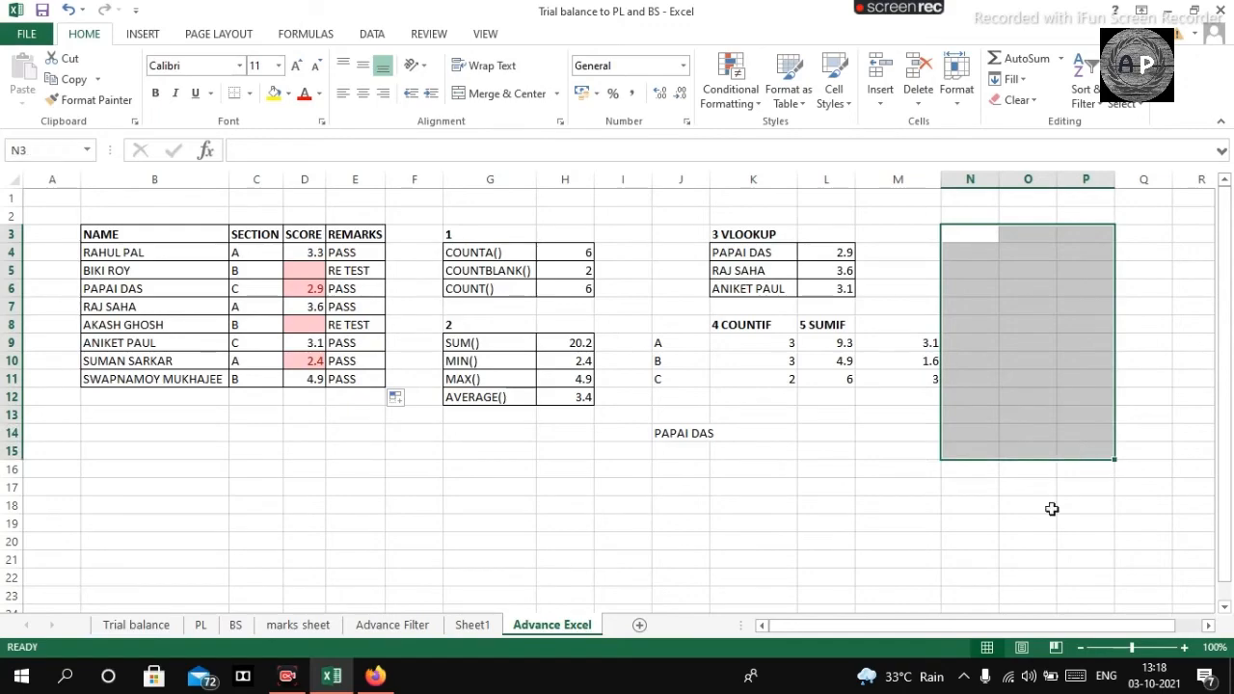
left_click(860, 472)
left_click(743, 254)
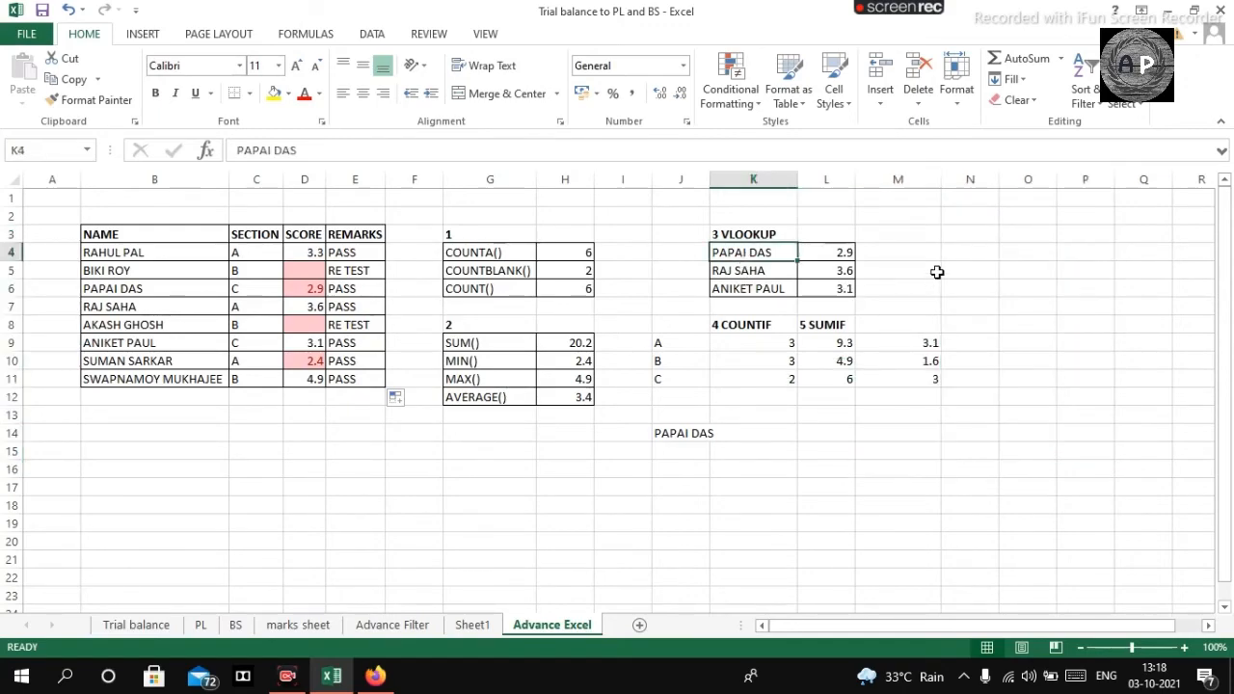
left_click(847, 253)
left_click(960, 253)
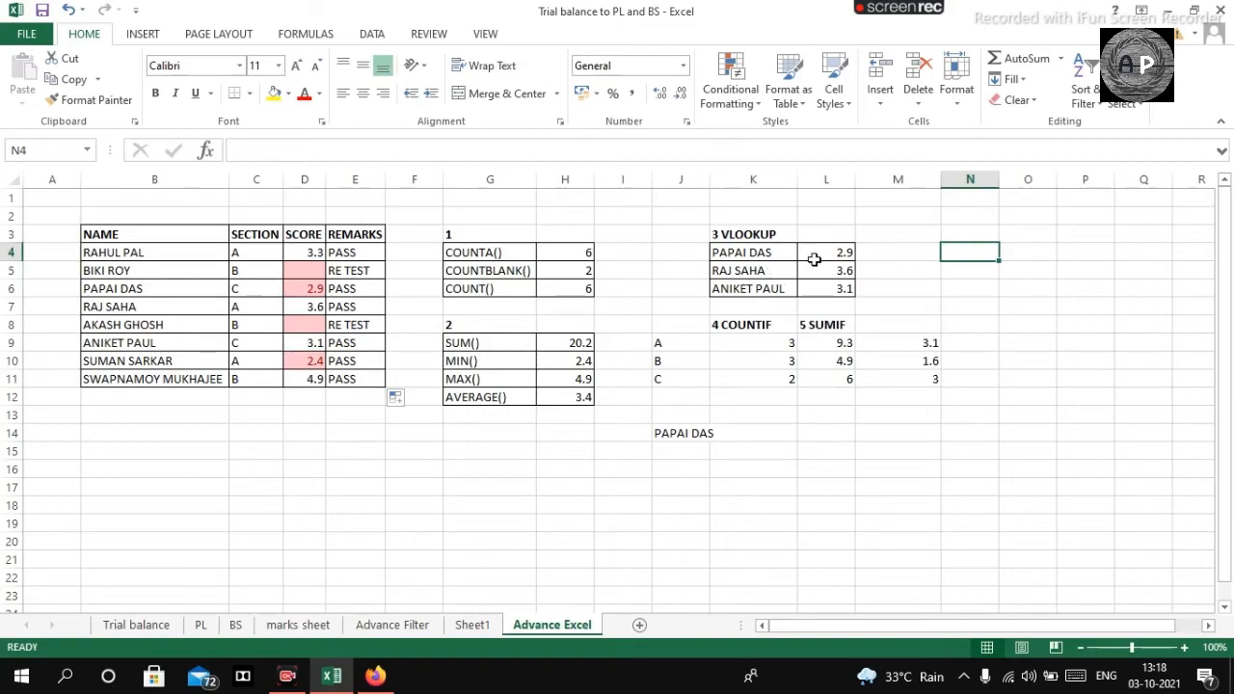
Step: Try joining the first VLOOKUP name and score in cell M4 with =K4&L4, then clear the cell
left_click(876, 252)
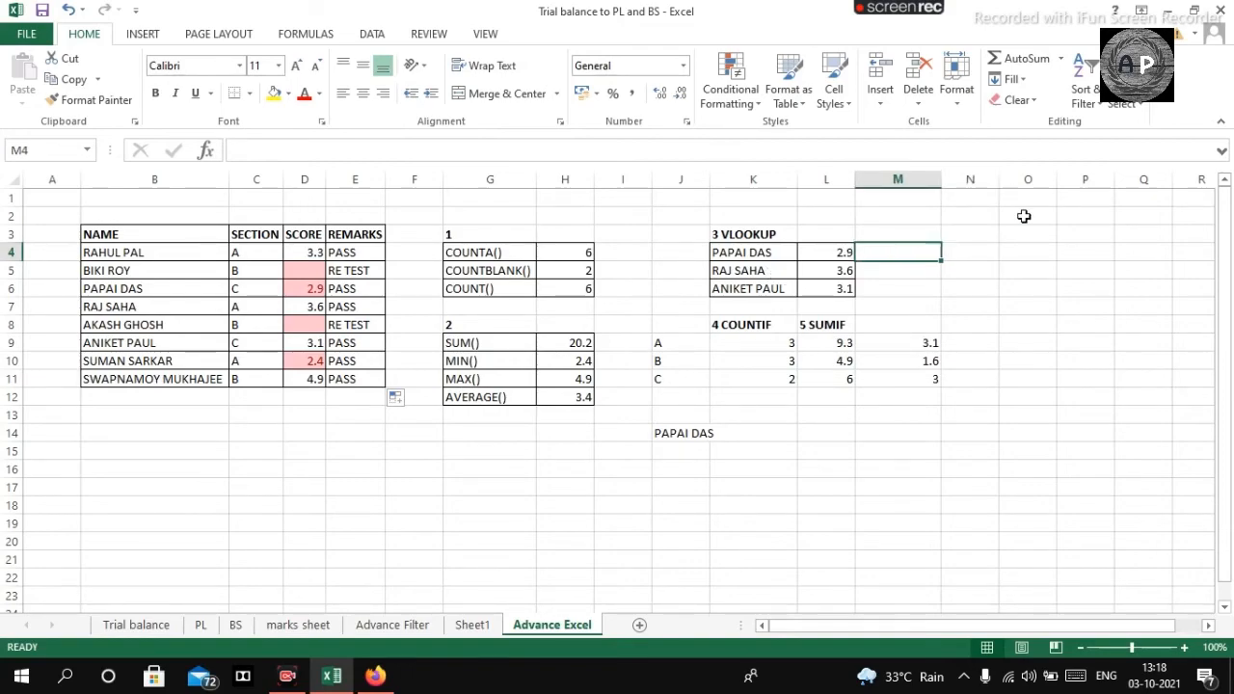
type("=")
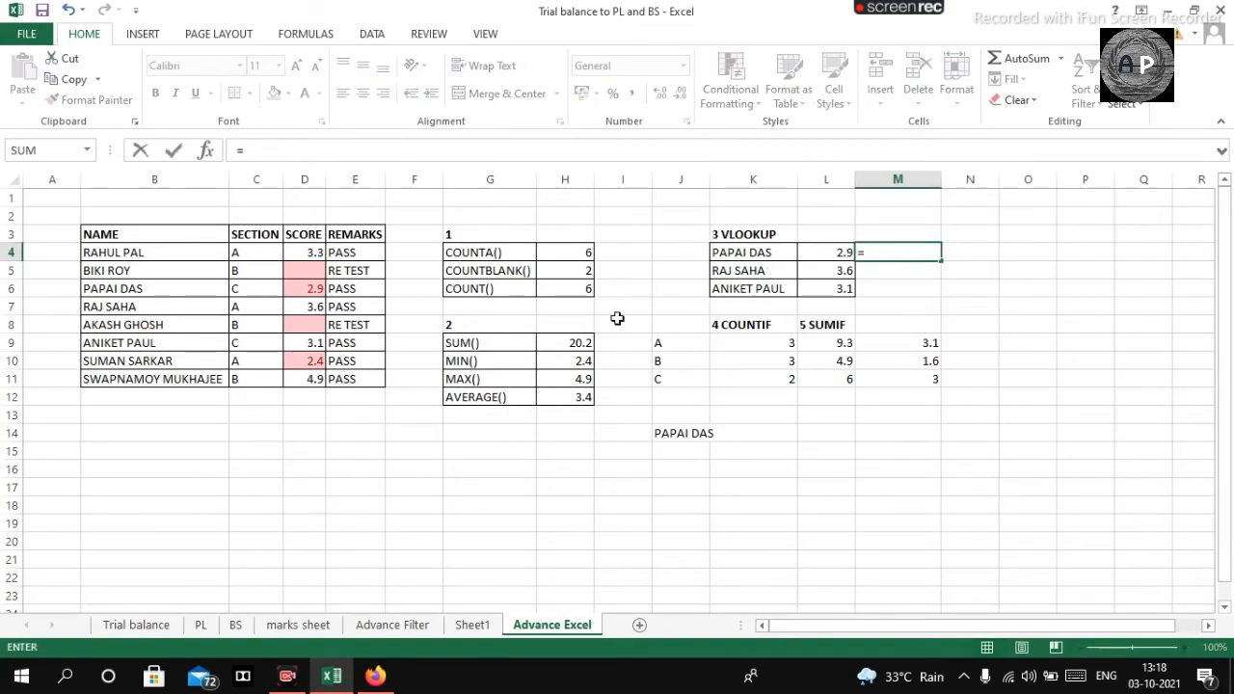
left_click(716, 252)
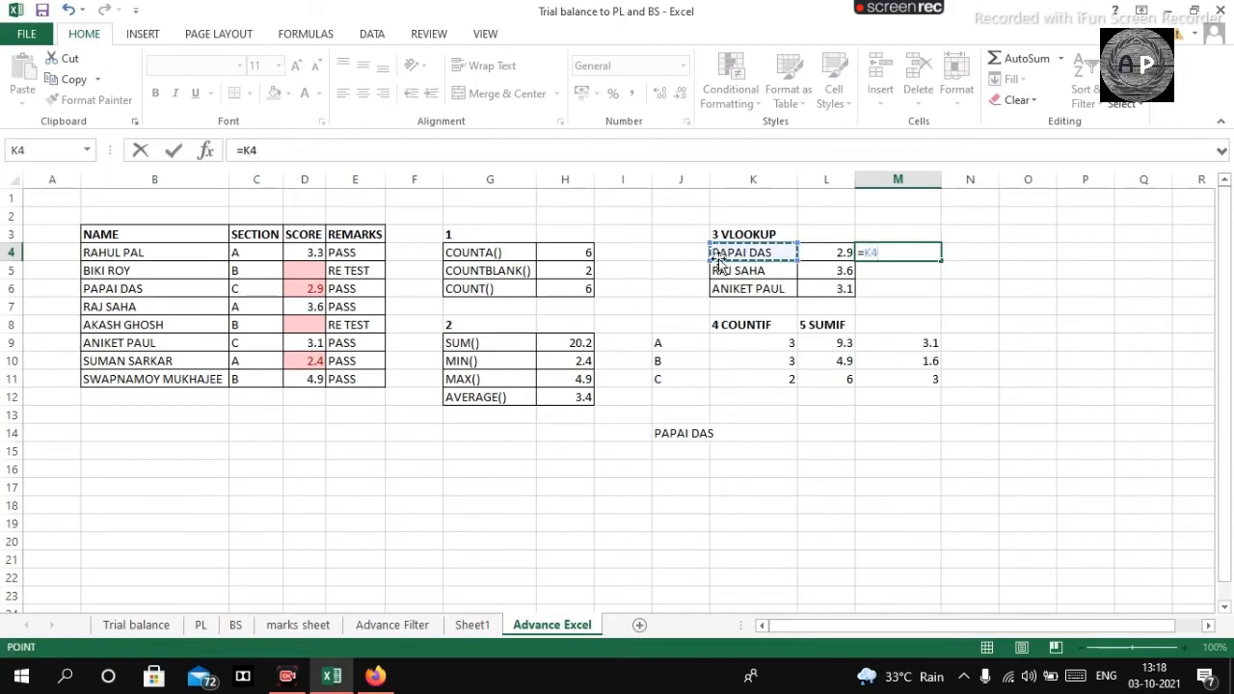
type("&")
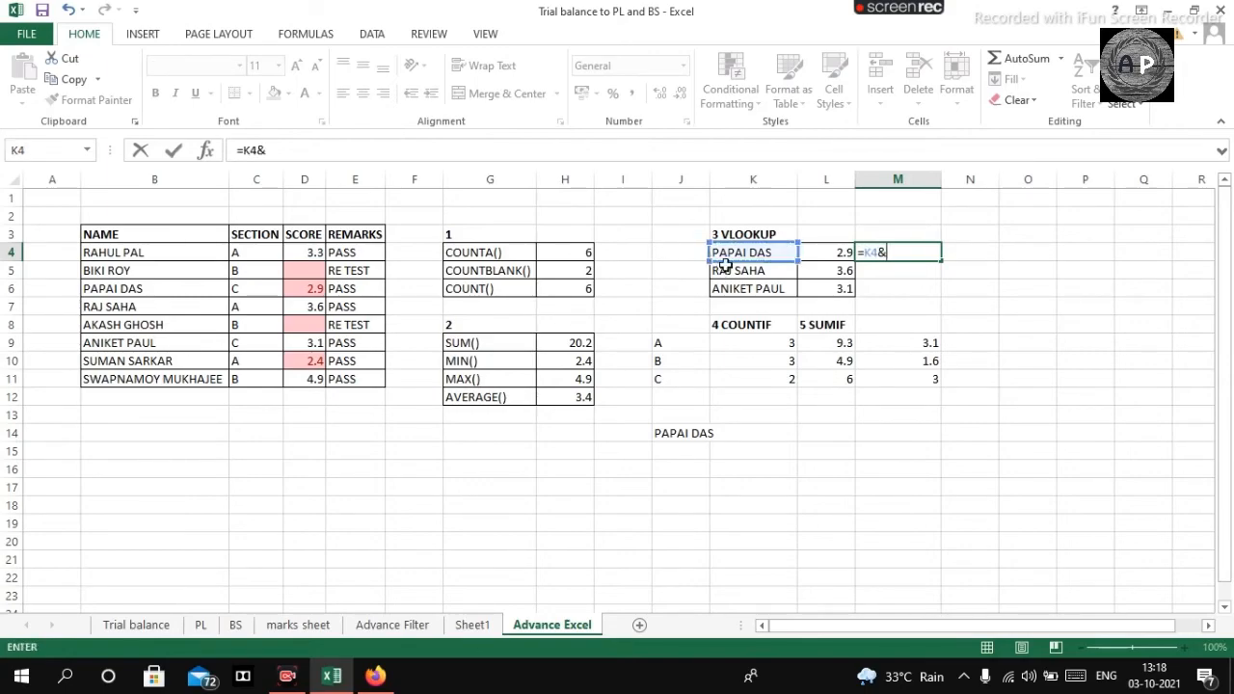
left_click(835, 252)
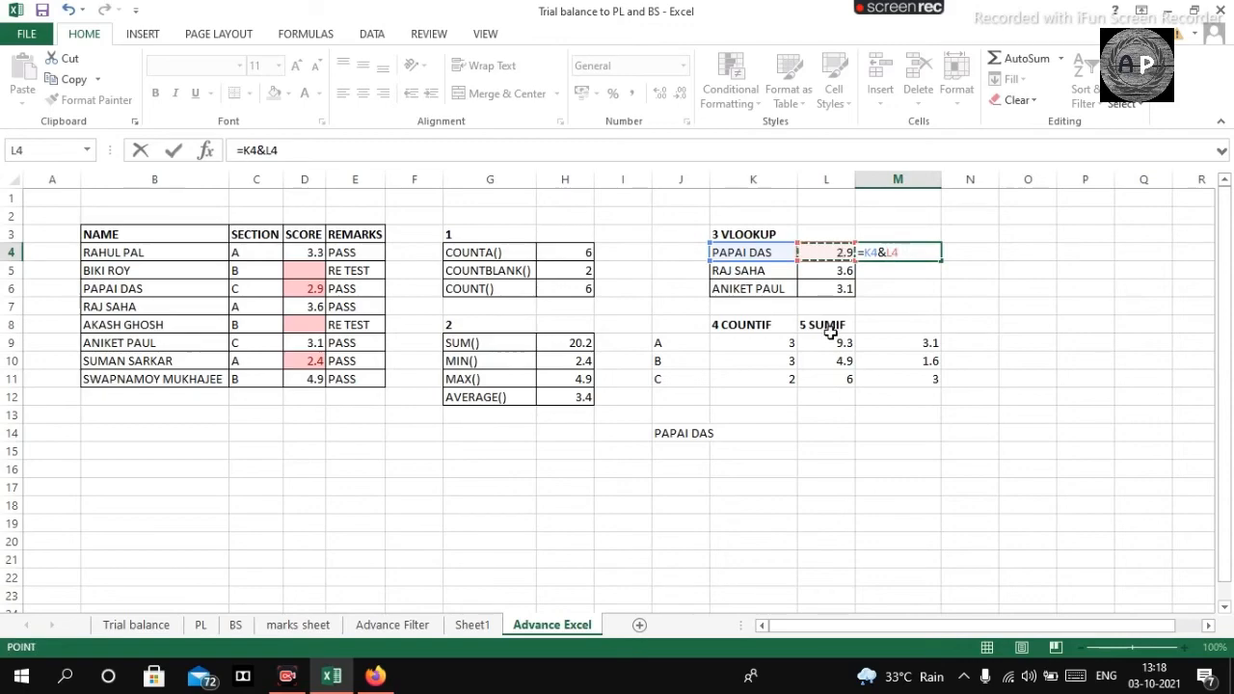
key("Return")
left_click(926, 253)
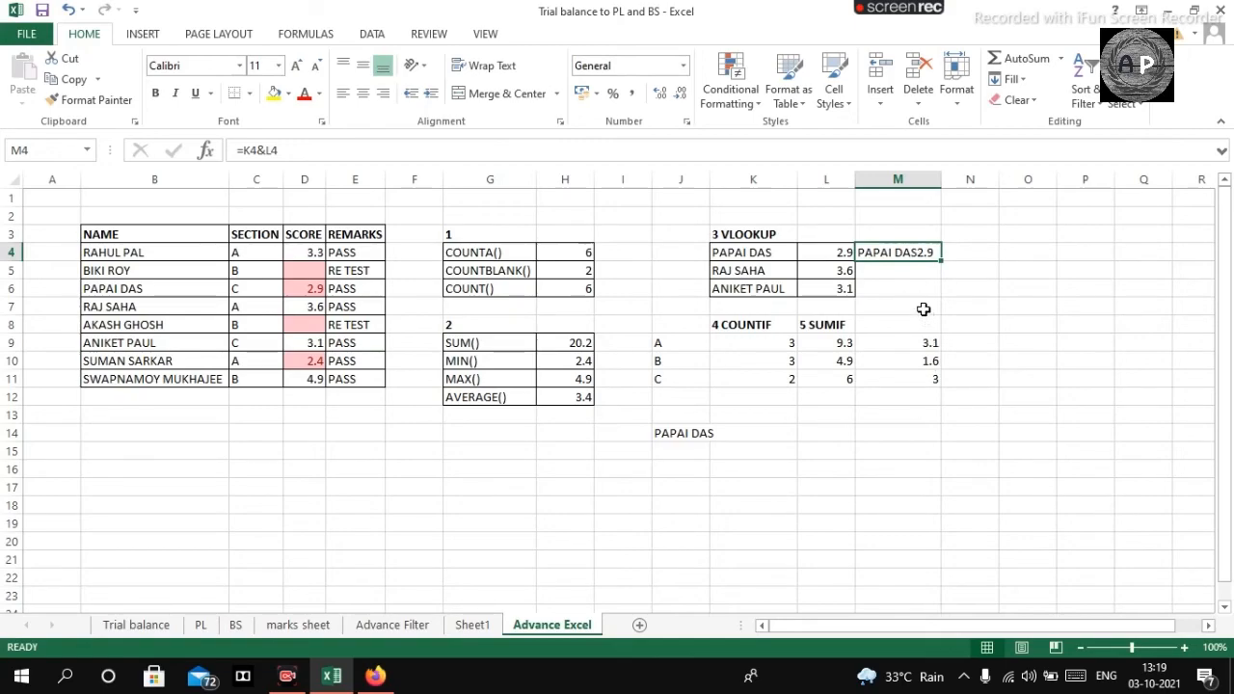
key("Delete")
Step: Enter =K4&" "&L4 in cell M4 to join the name and score with a space between them
type("=")
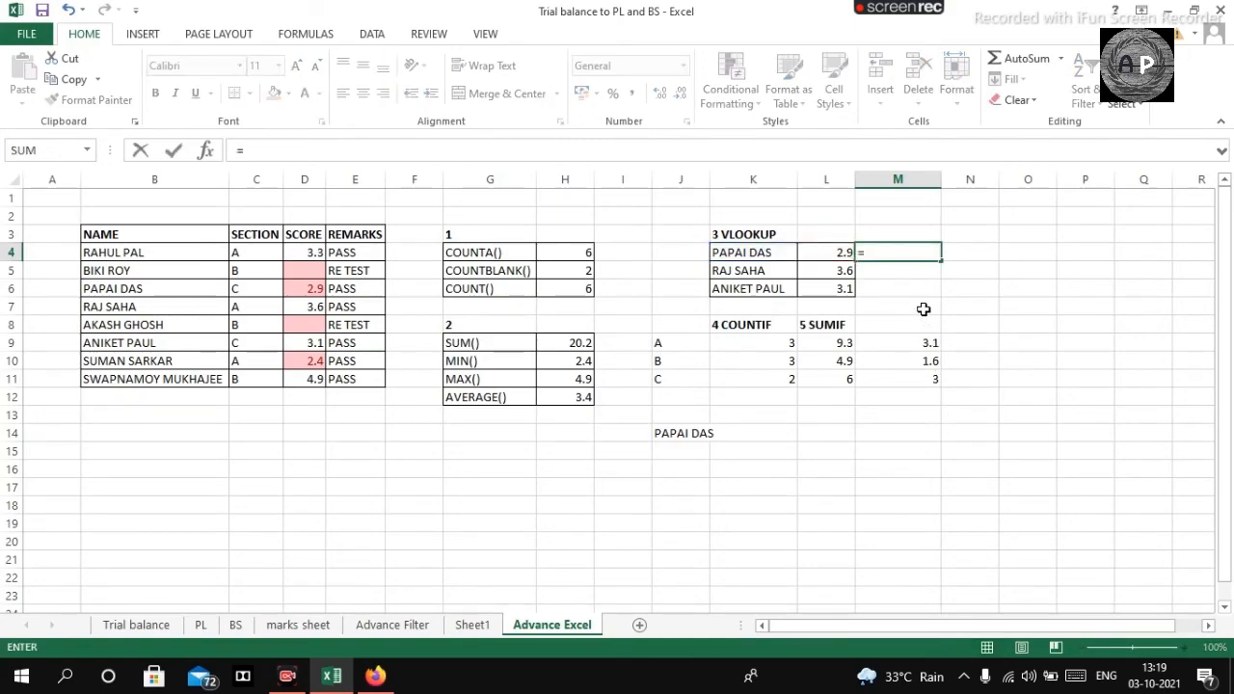
left_click(731, 254)
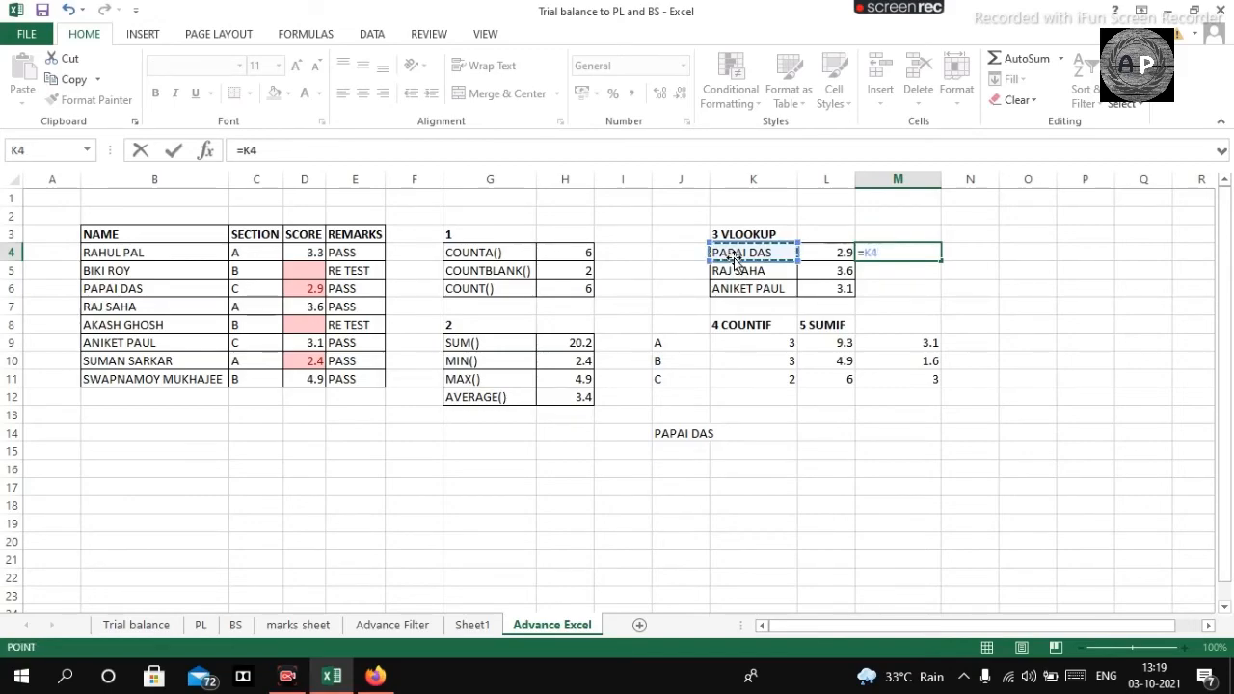
type("&\" \"&")
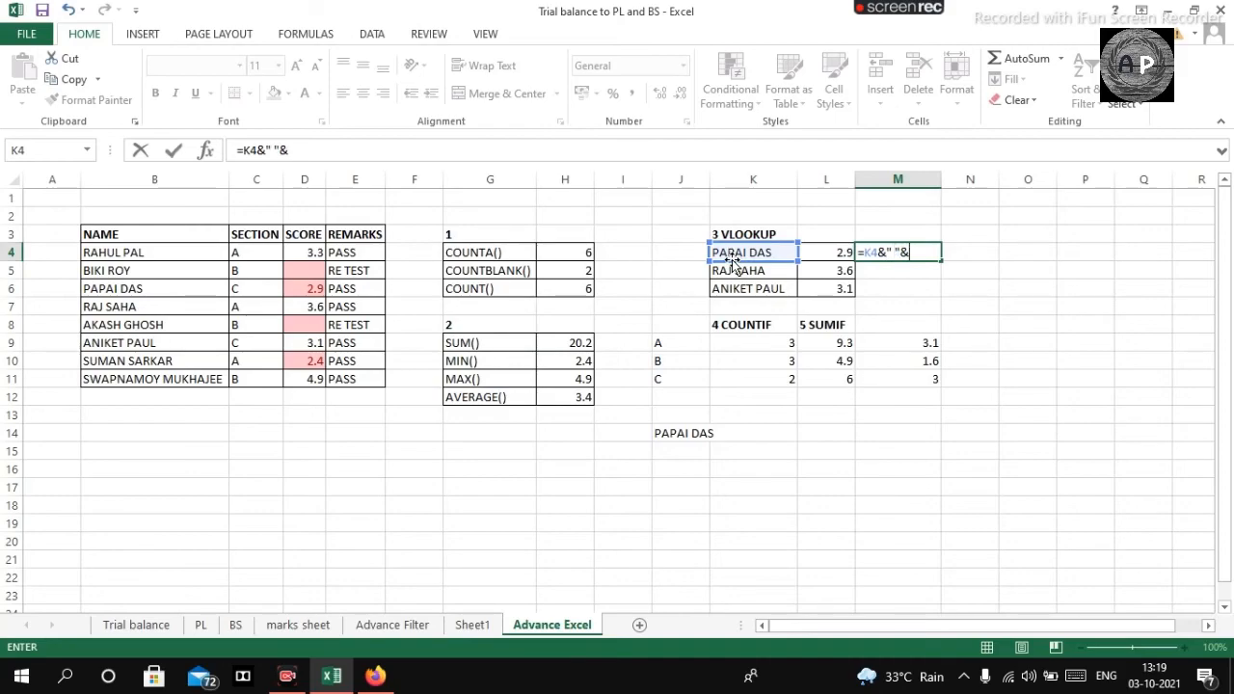
left_click(832, 248)
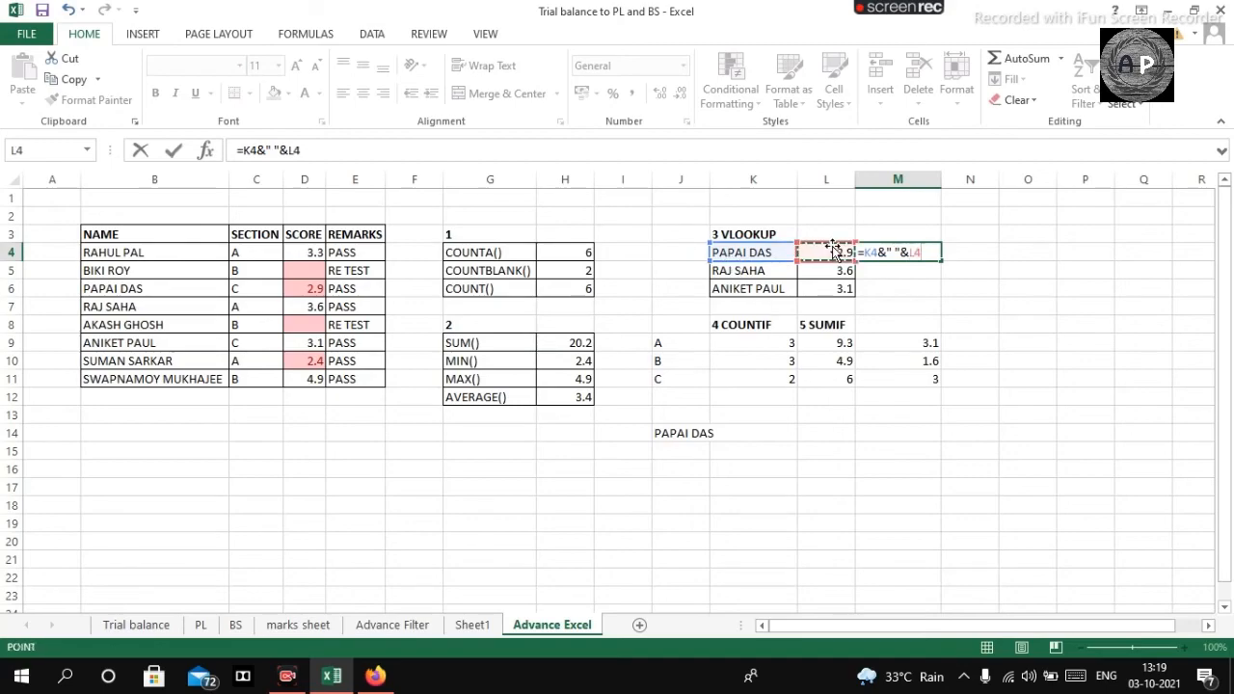
key("Return")
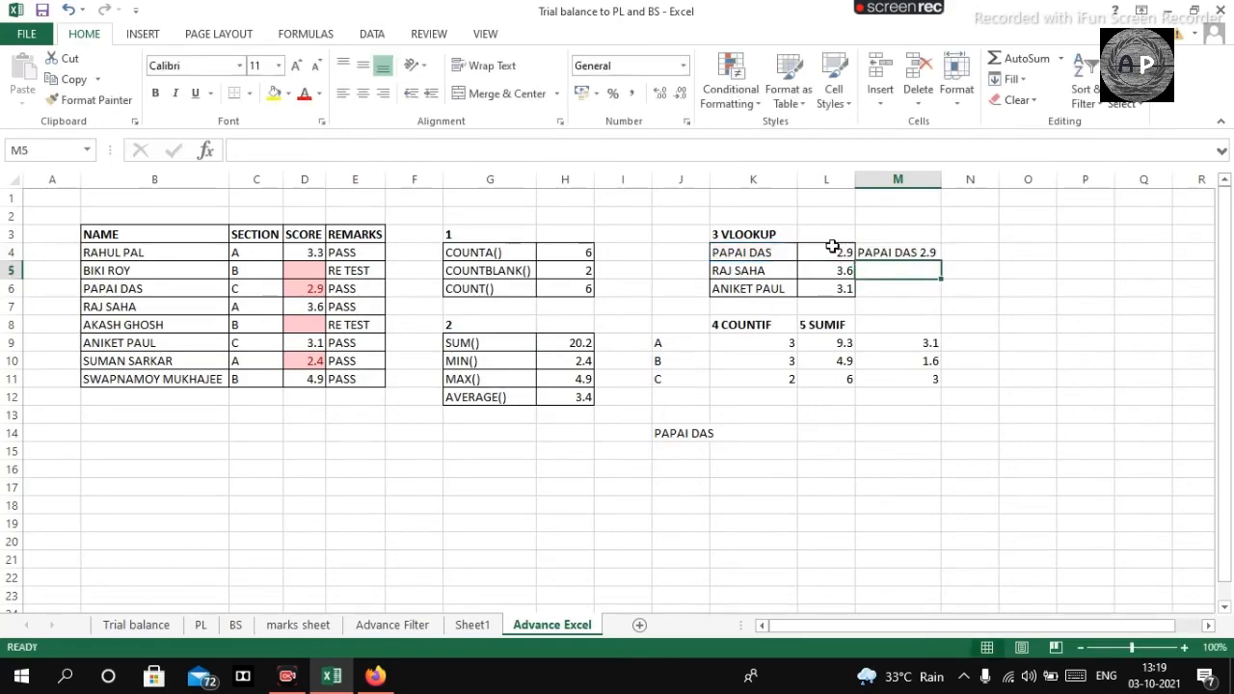
Step: Fill the M4 joining formula down to M6 and autofit the width of column M
left_click(933, 254)
left_click_drag(938, 261, 943, 301)
left_click(955, 293)
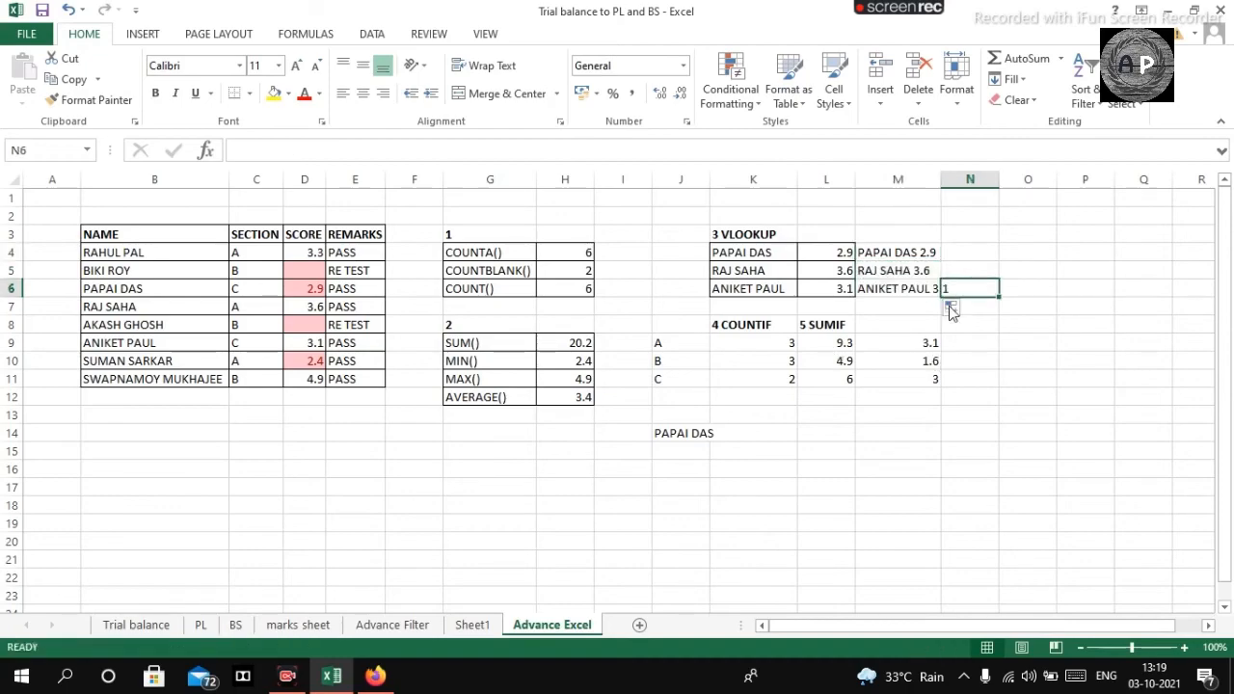
double_click(941, 174)
left_click(1037, 470)
left_click(174, 237)
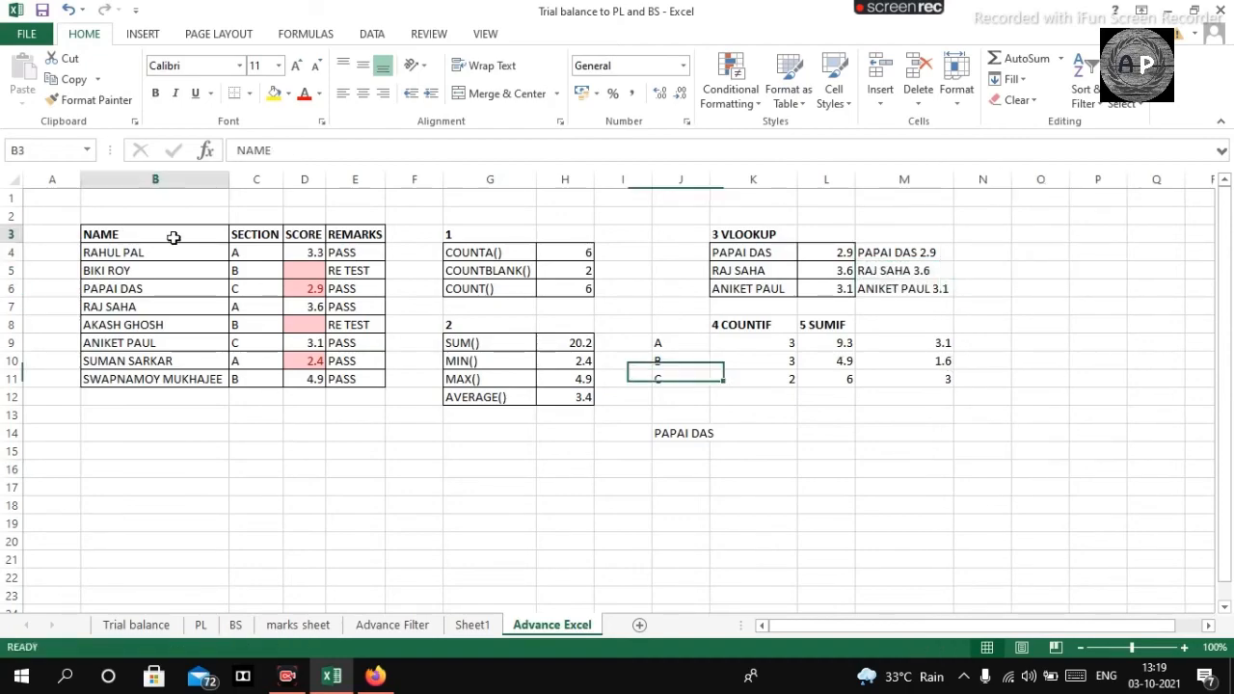
left_click_drag(173, 237, 964, 469)
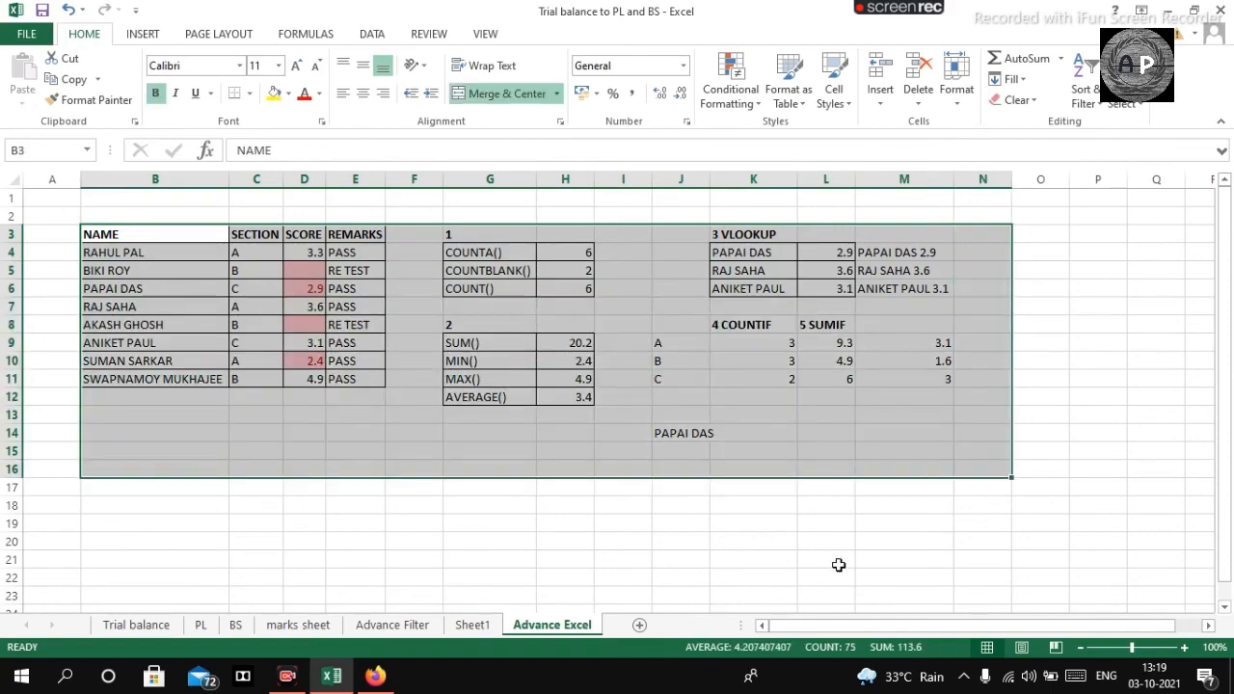
left_click(838, 565)
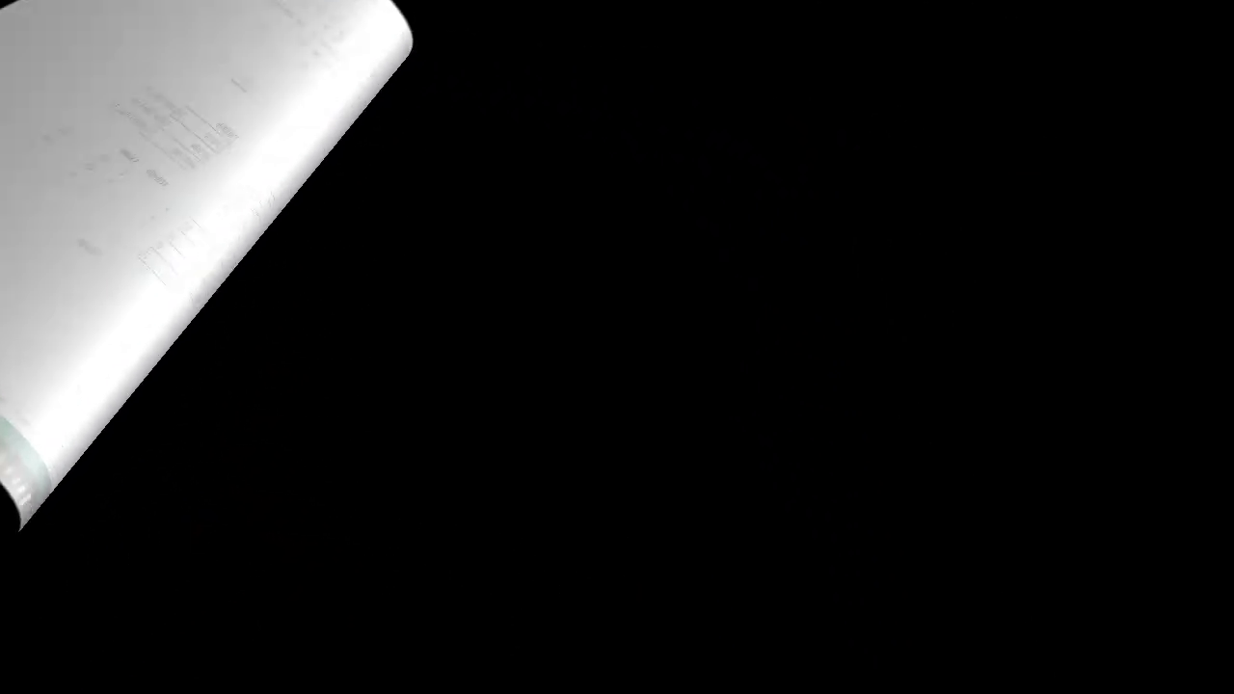